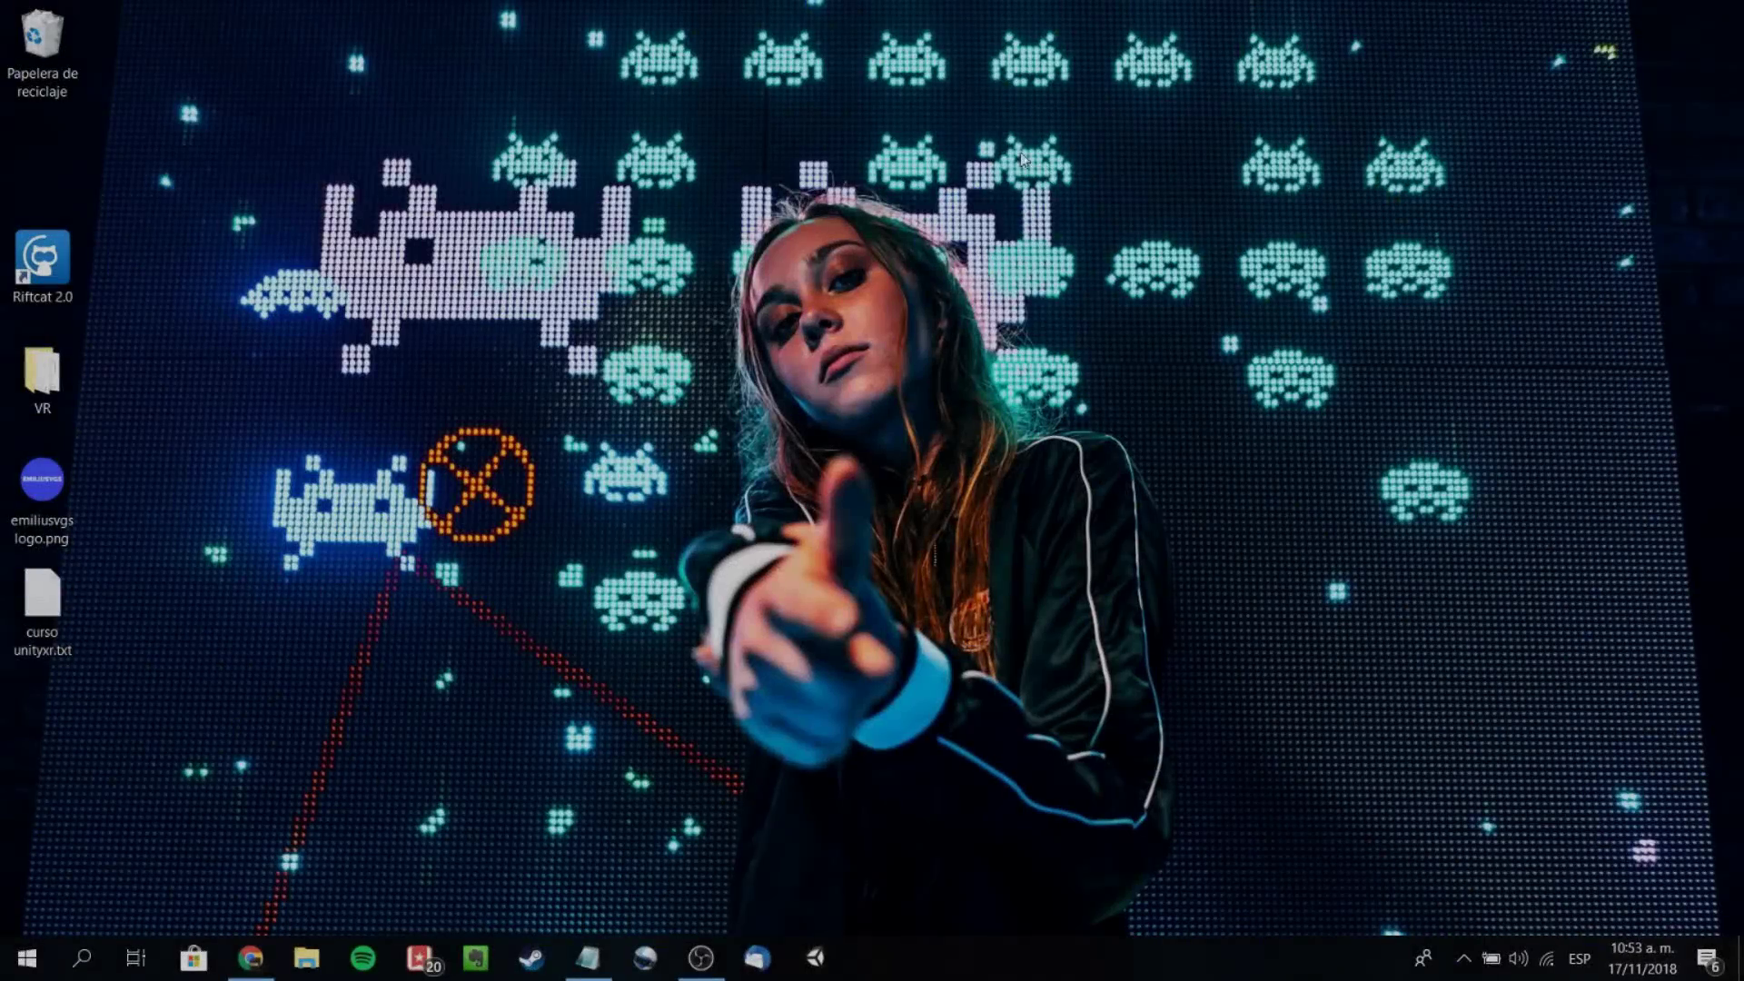
- Launch the Unity 2018.2.16f1 launcher from the Windows taskbar
left_click(817, 958)
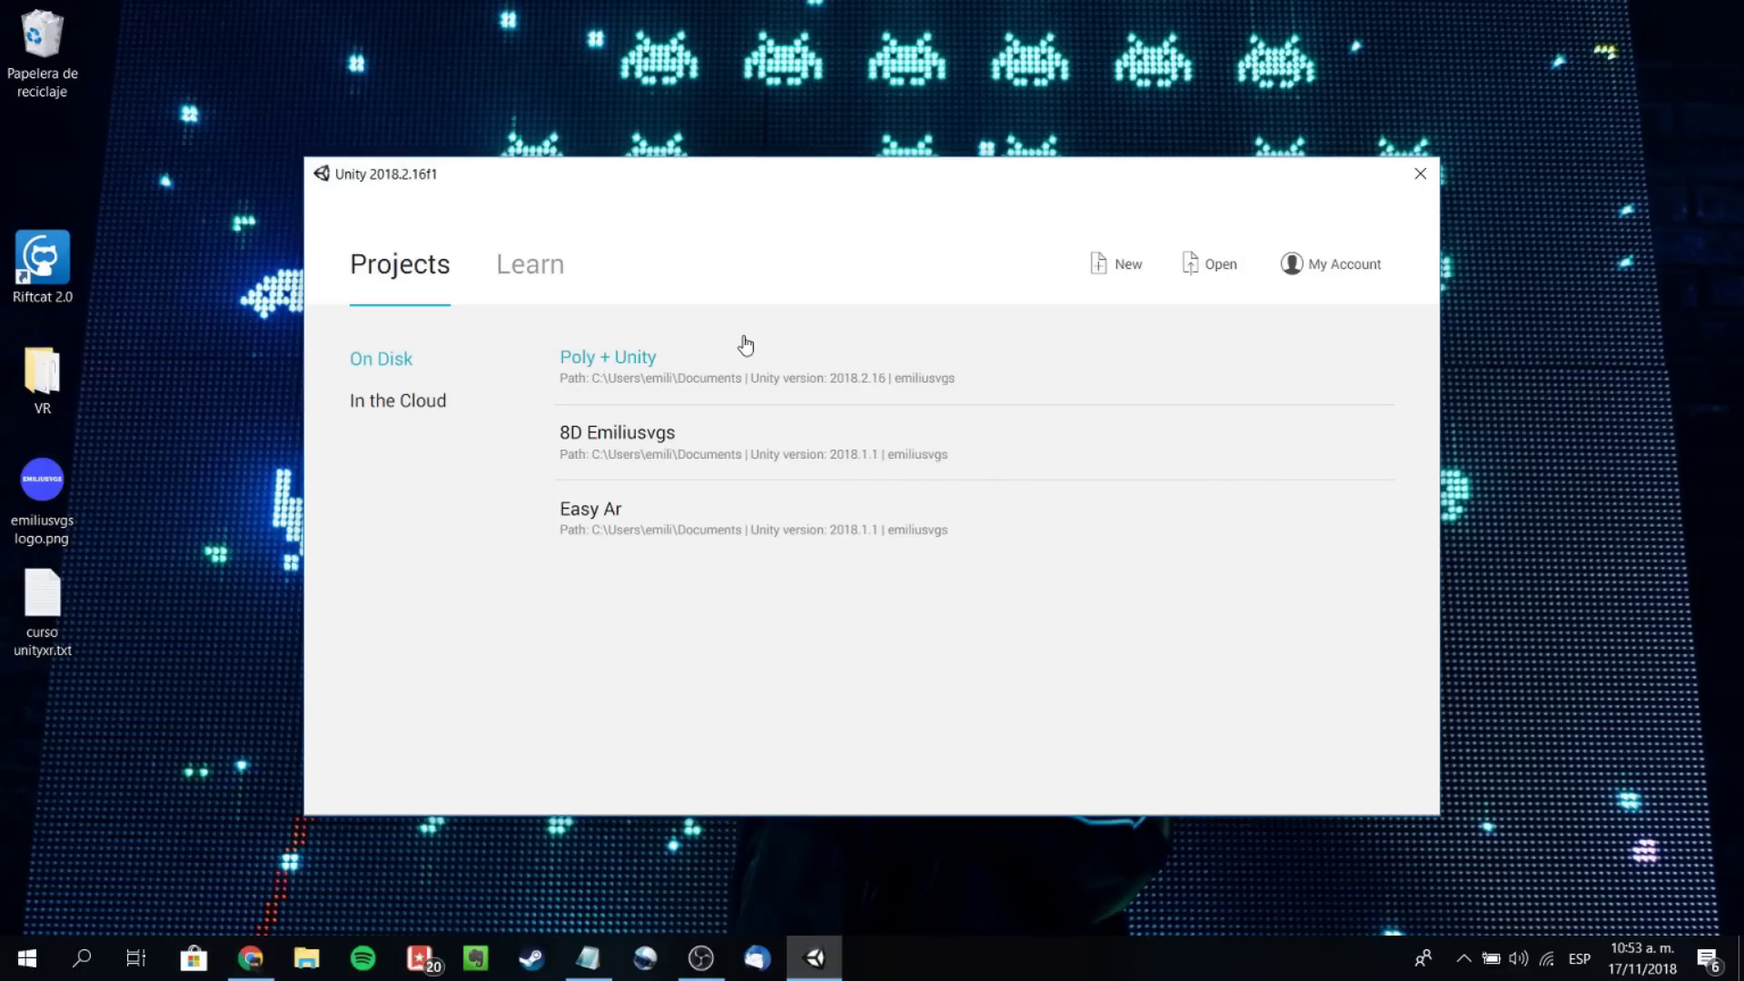
- Create a new 3D project named 'Poly-Vuforia-Emiliusvgs' and open it in the editor
left_click(1138, 269)
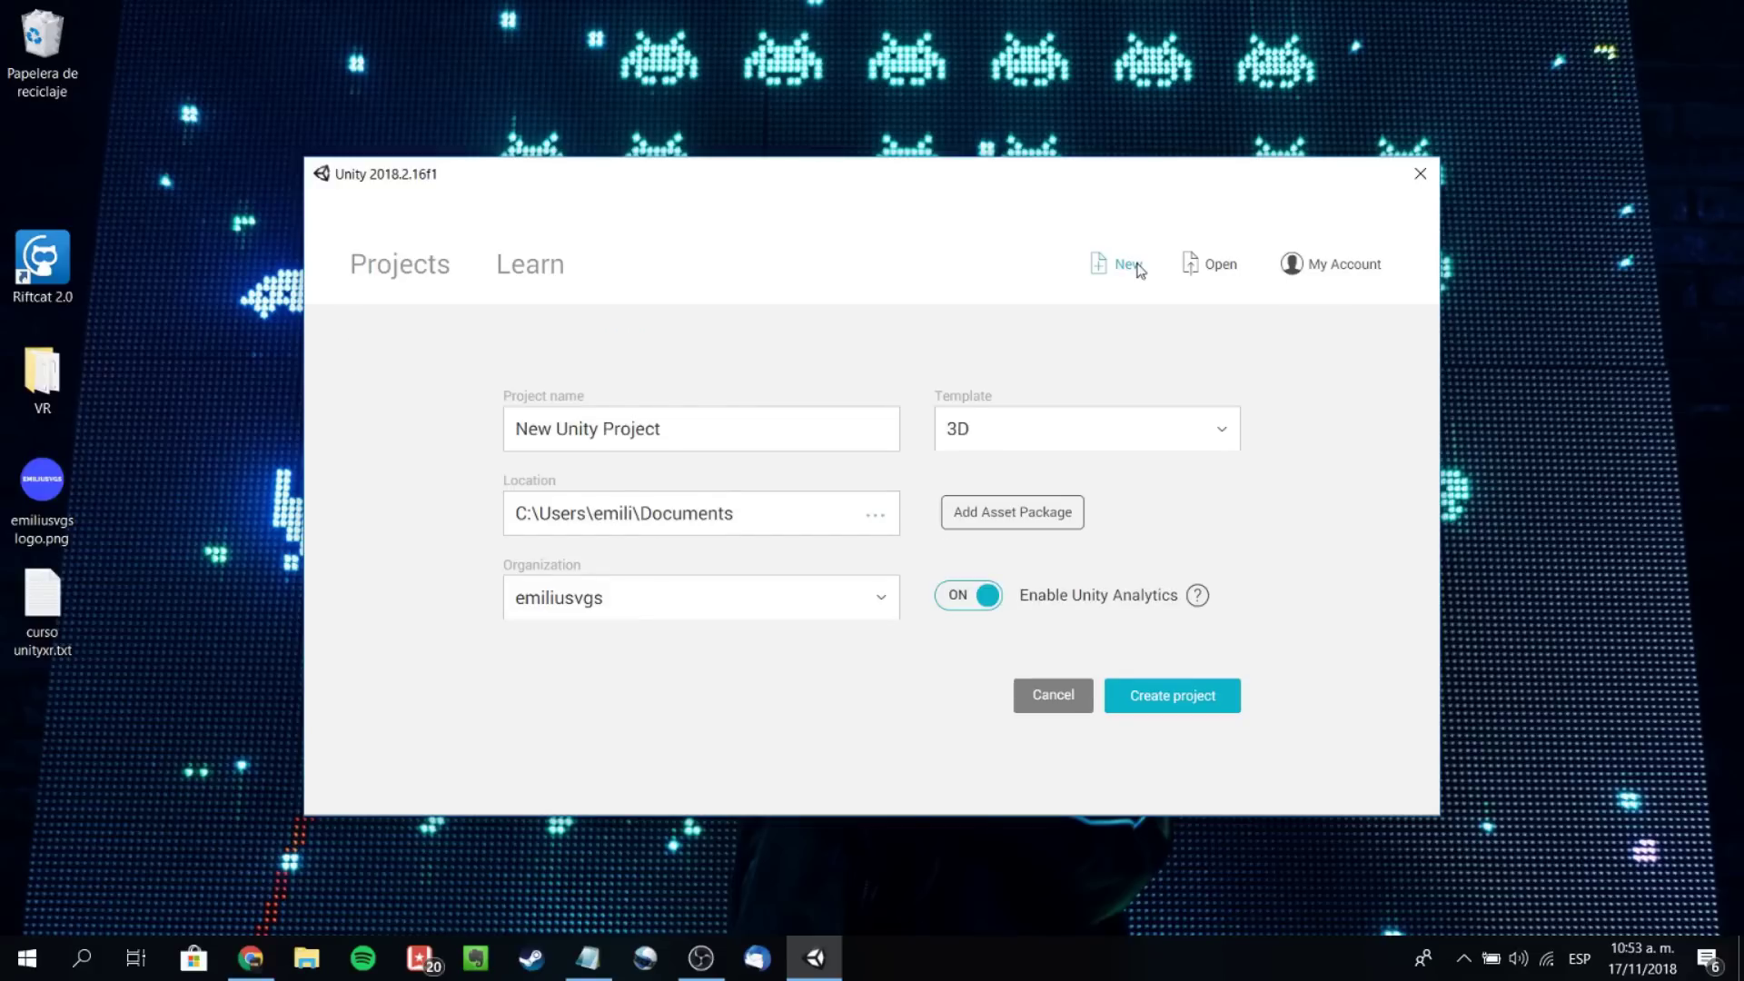
left_click_drag(768, 427, 472, 413)
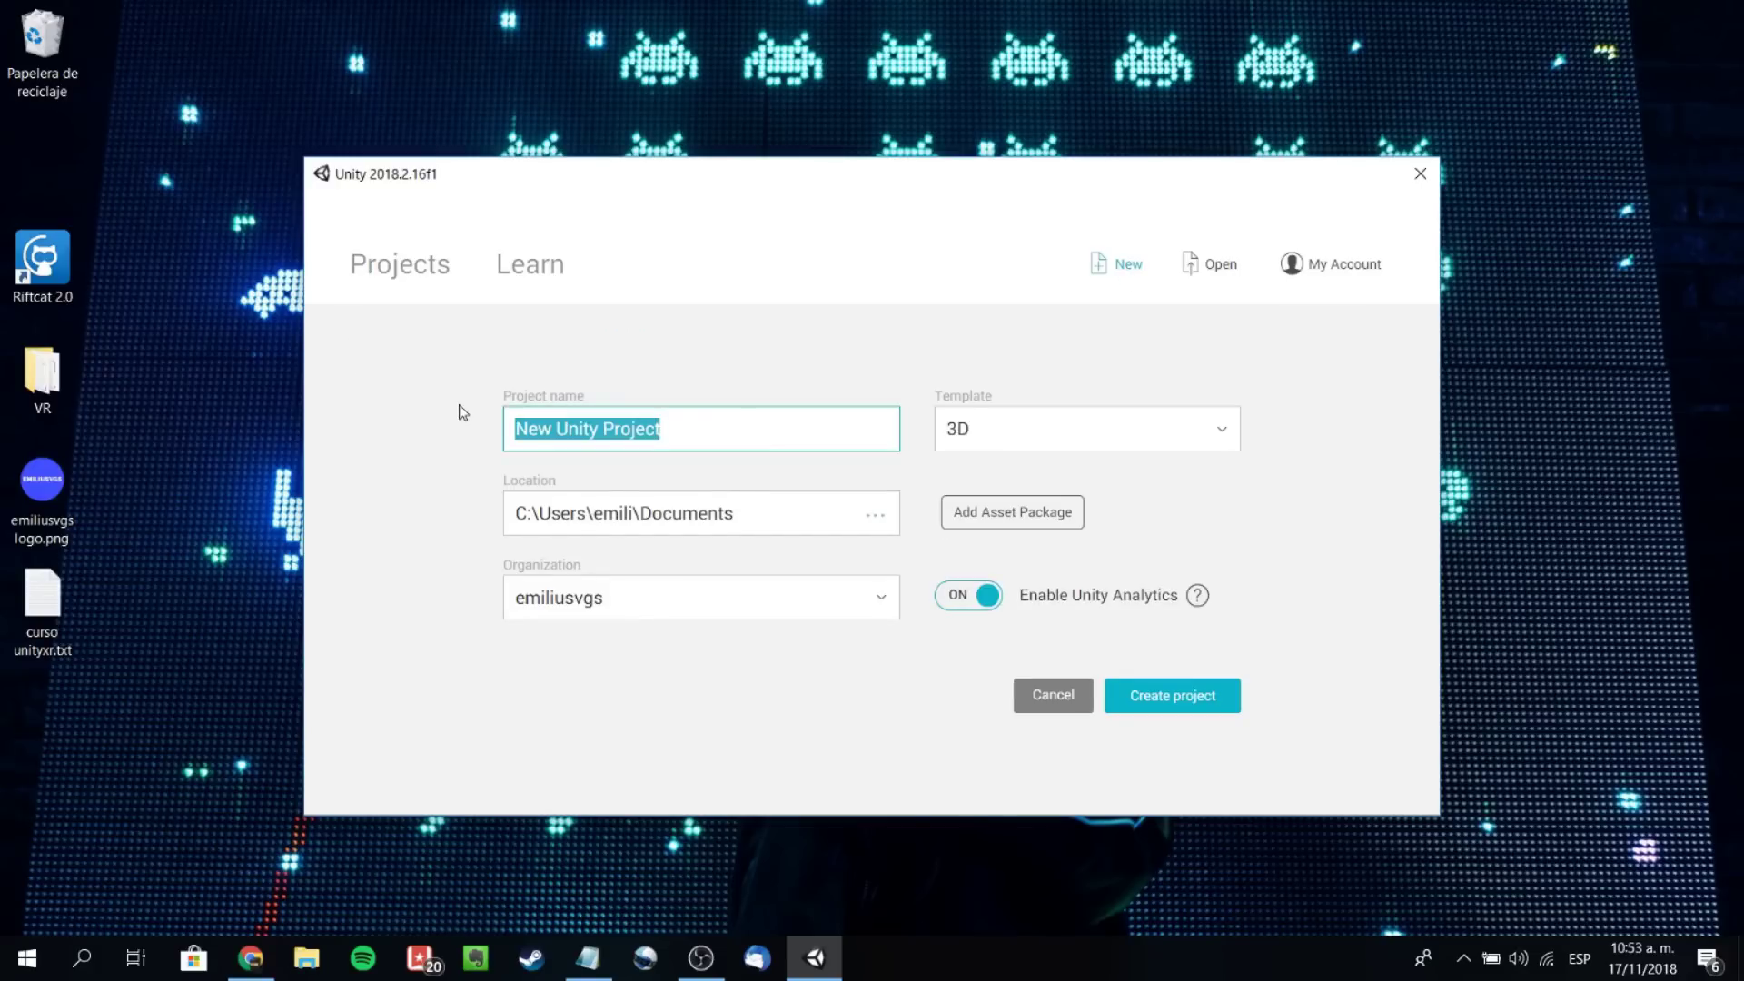
type("Poly-")
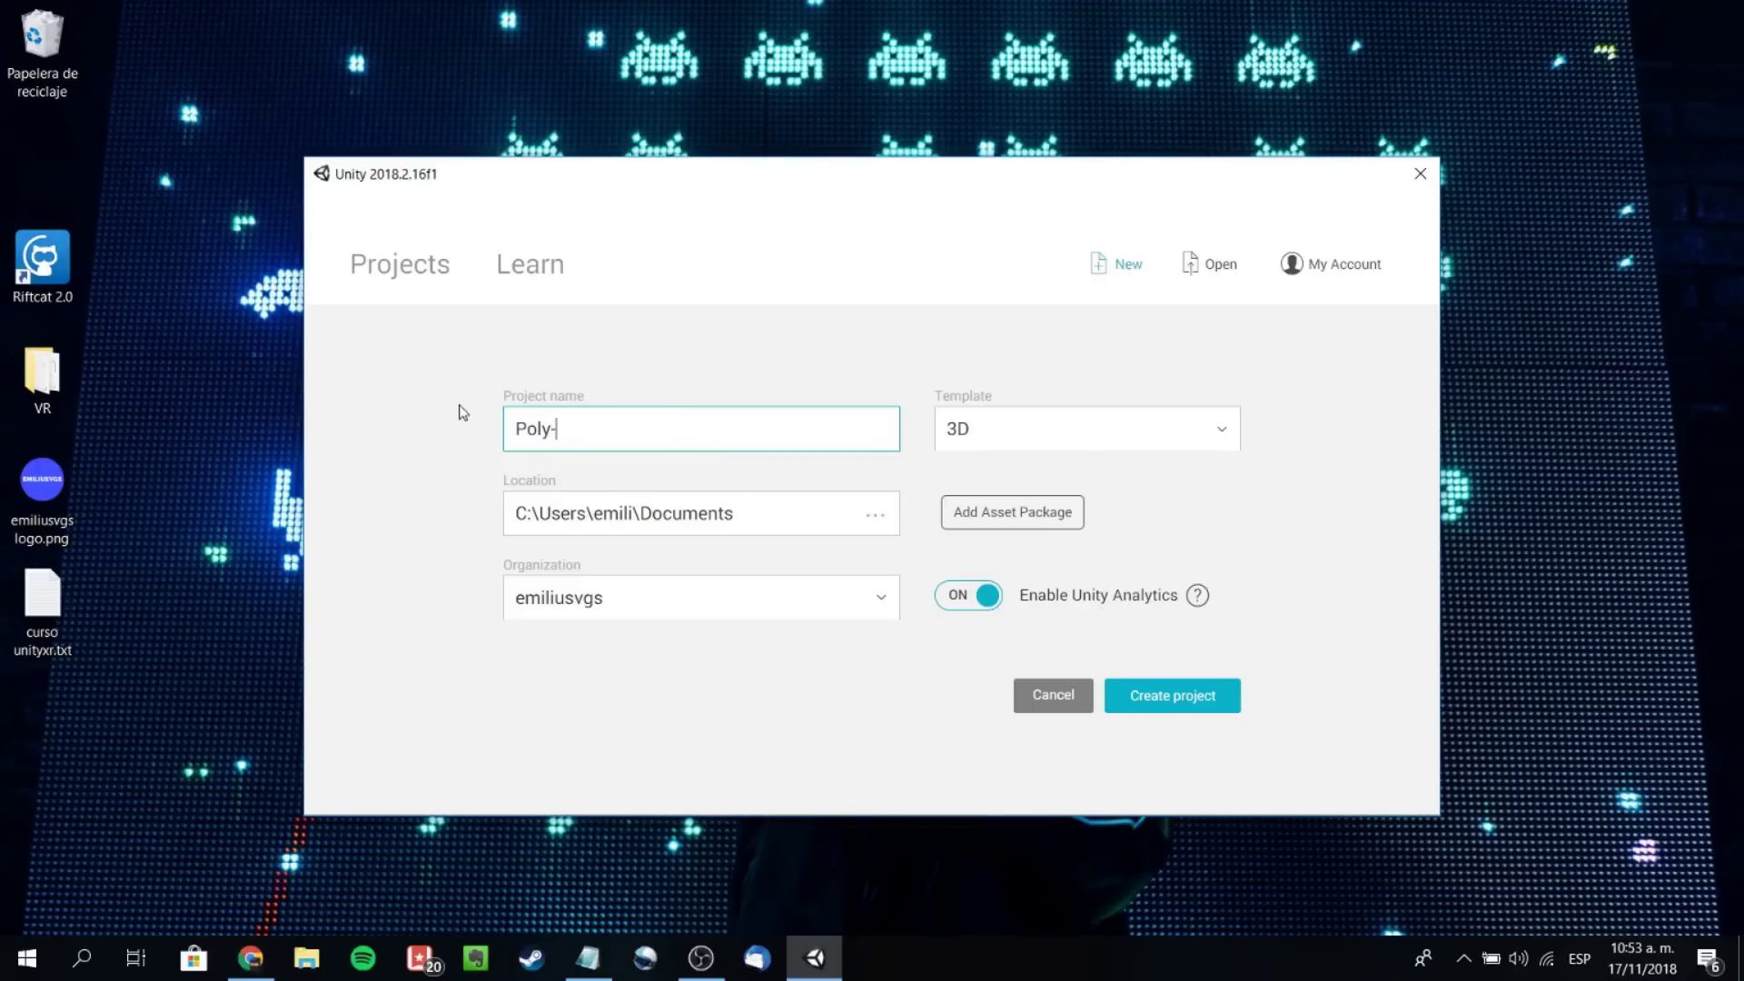
type("U")
key("BackSpace")
type("Vuforia-Emiliusvgs")
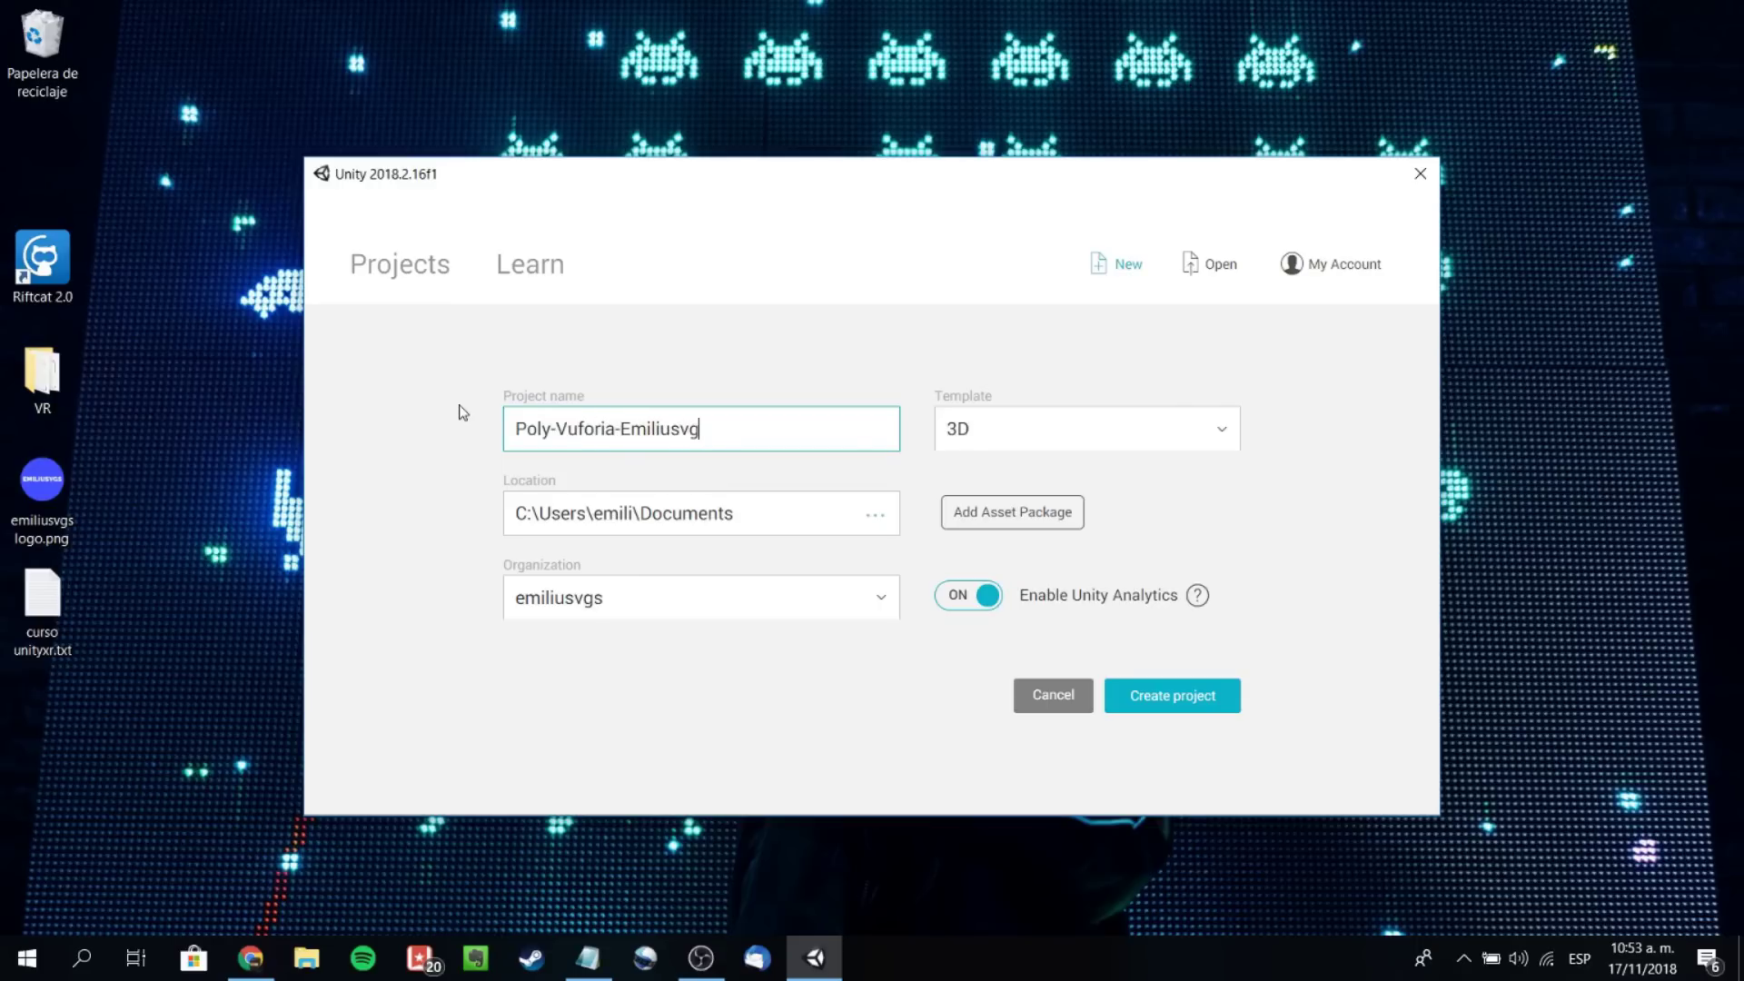
left_click(1130, 703)
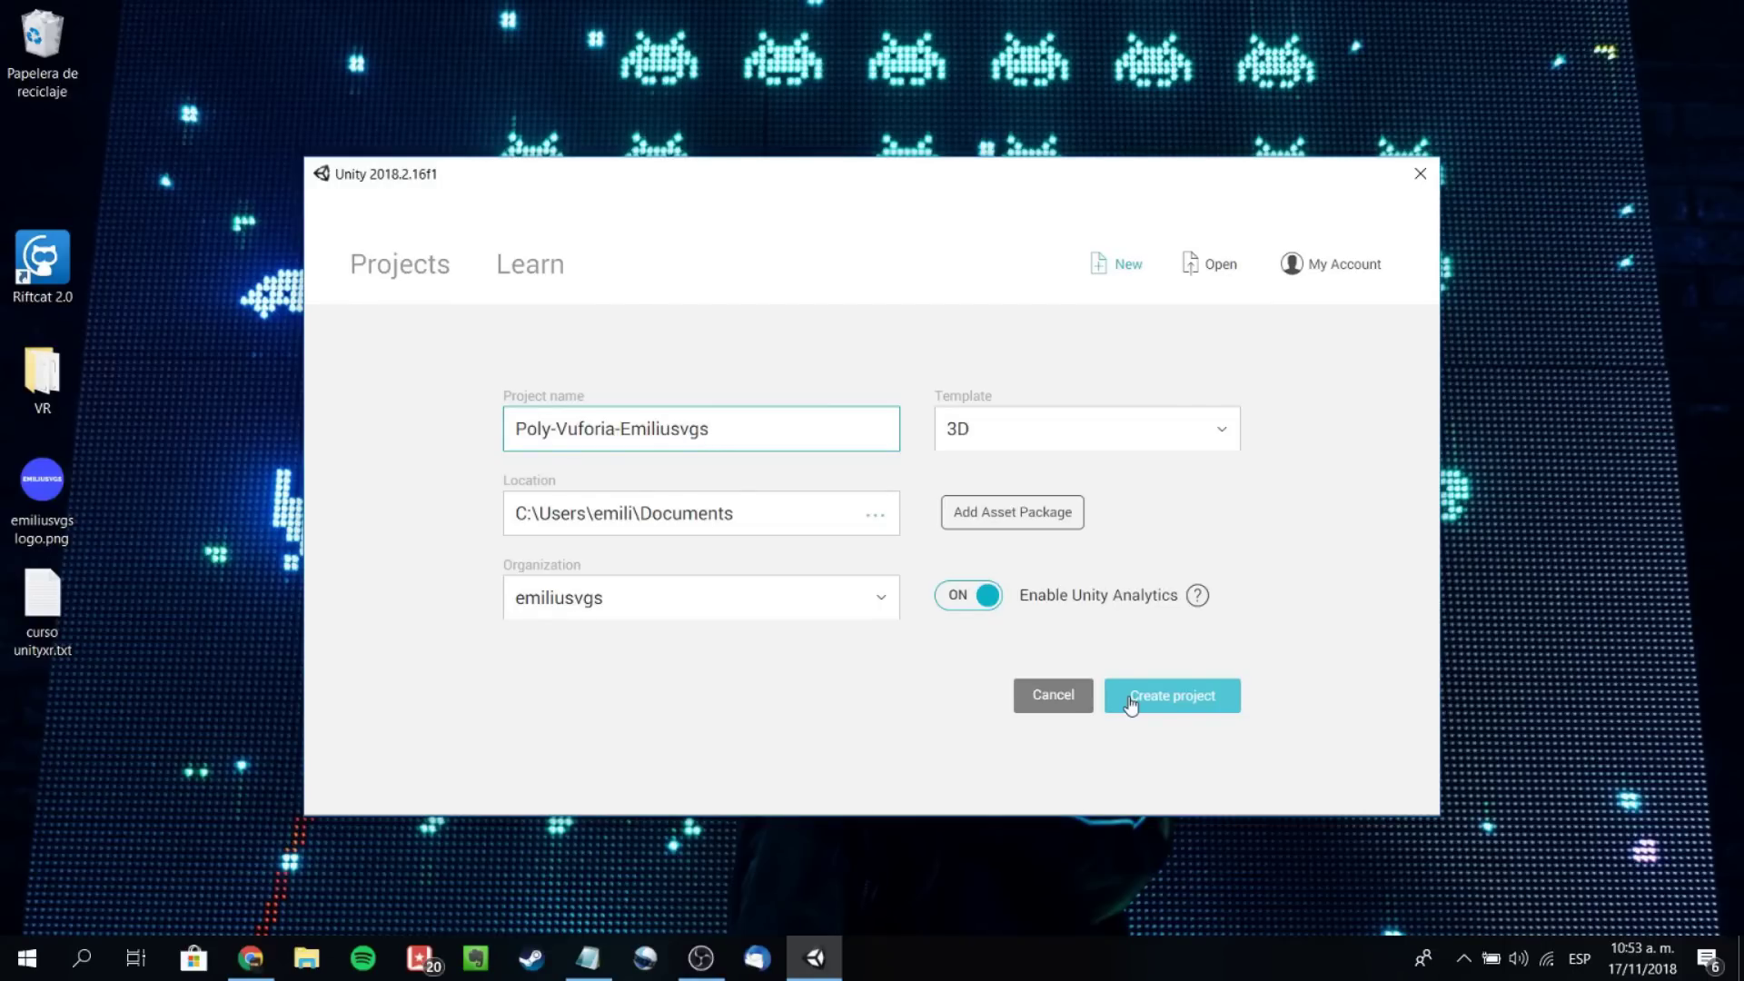
left_click(1129, 697)
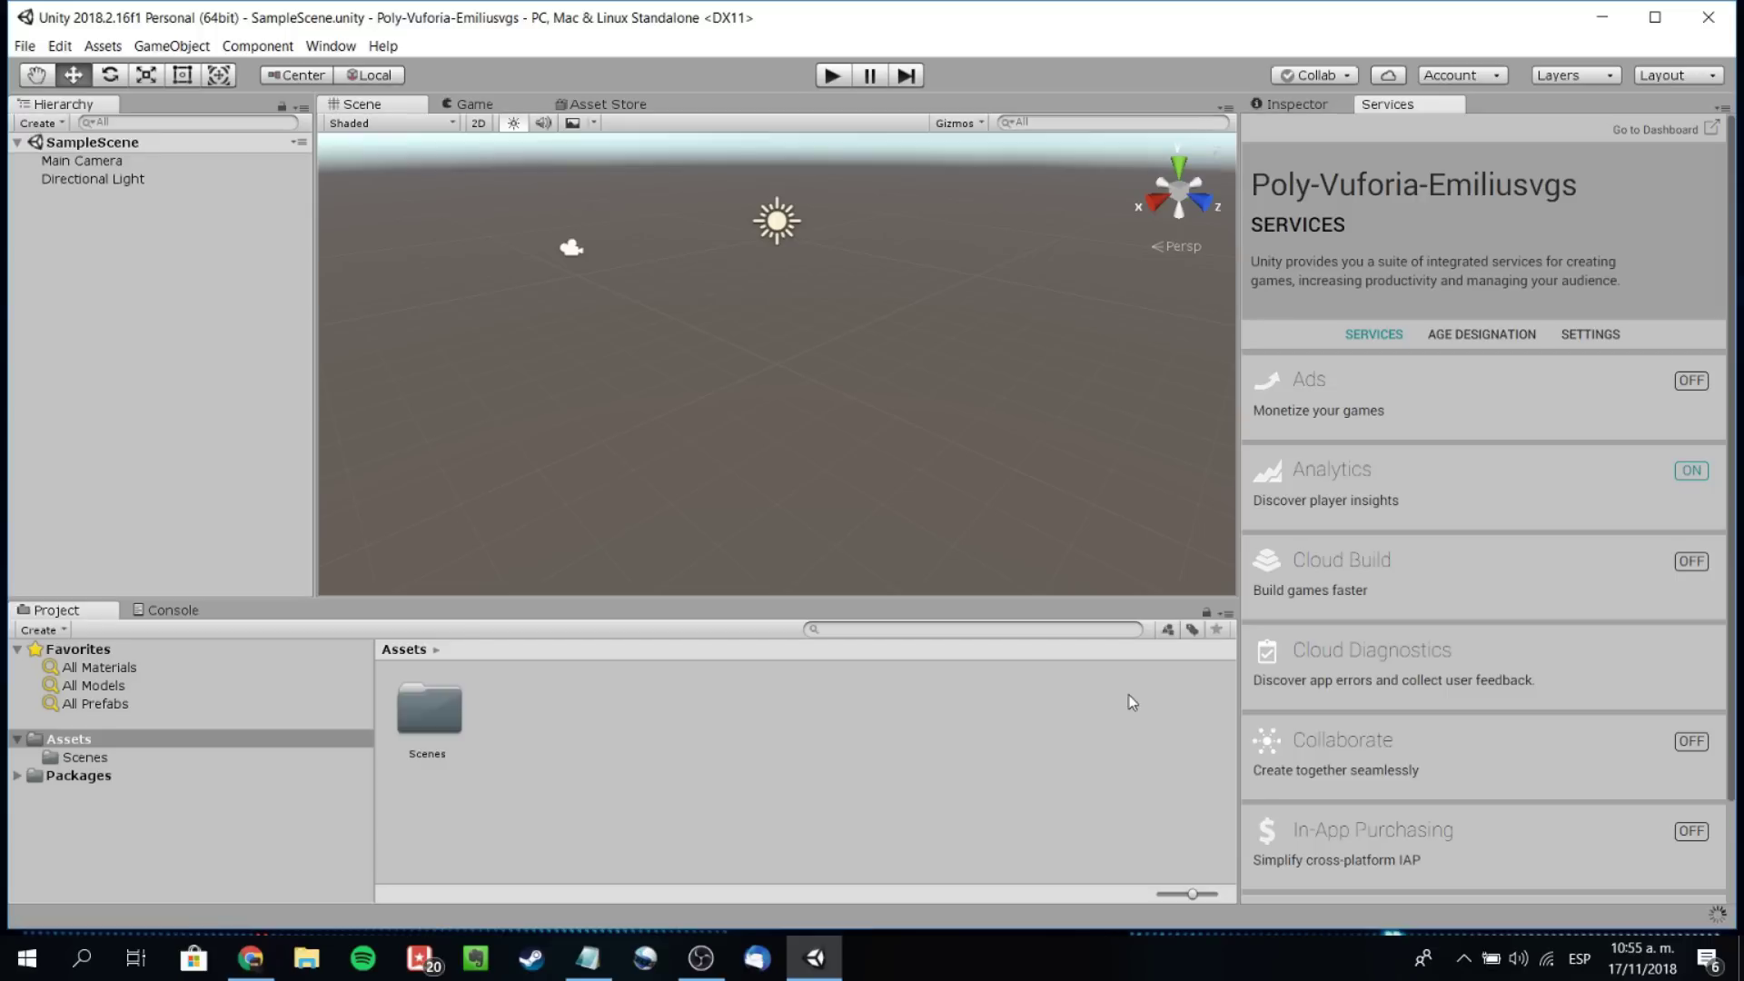
- Delete the Main Camera and Directional Light from SampleScene
left_click(108, 164)
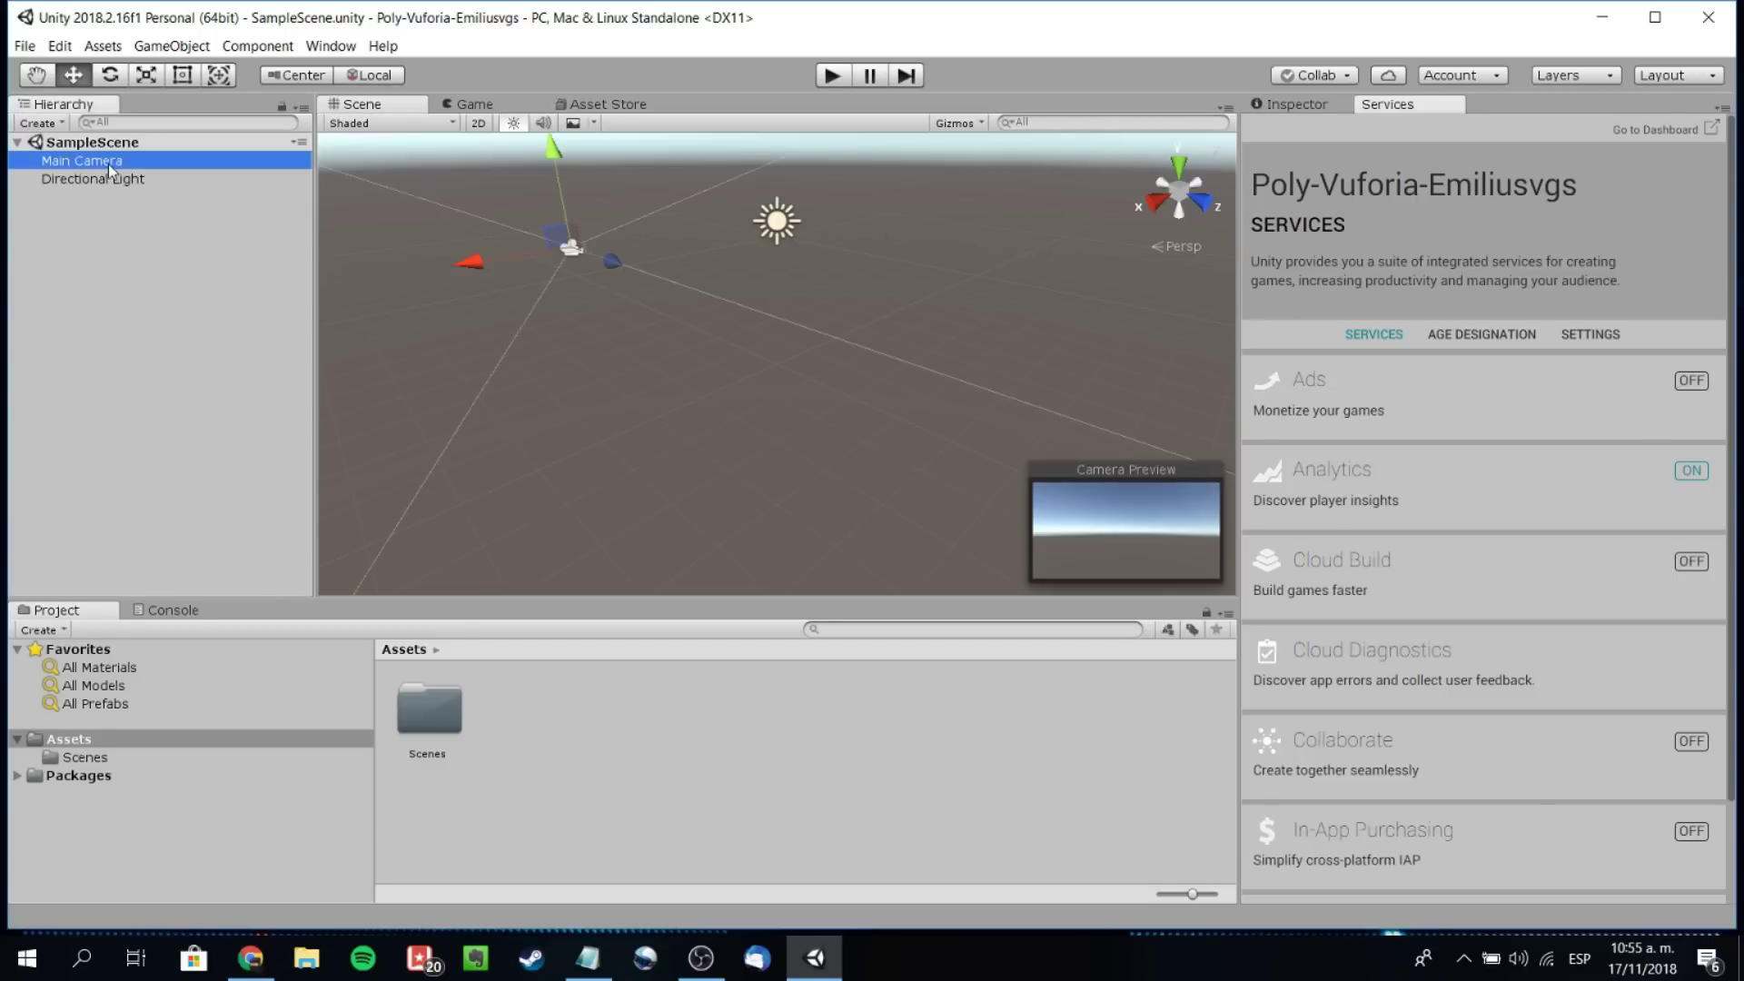
left_click(108, 164)
key("BackSpace")
left_click(117, 176, "shift")
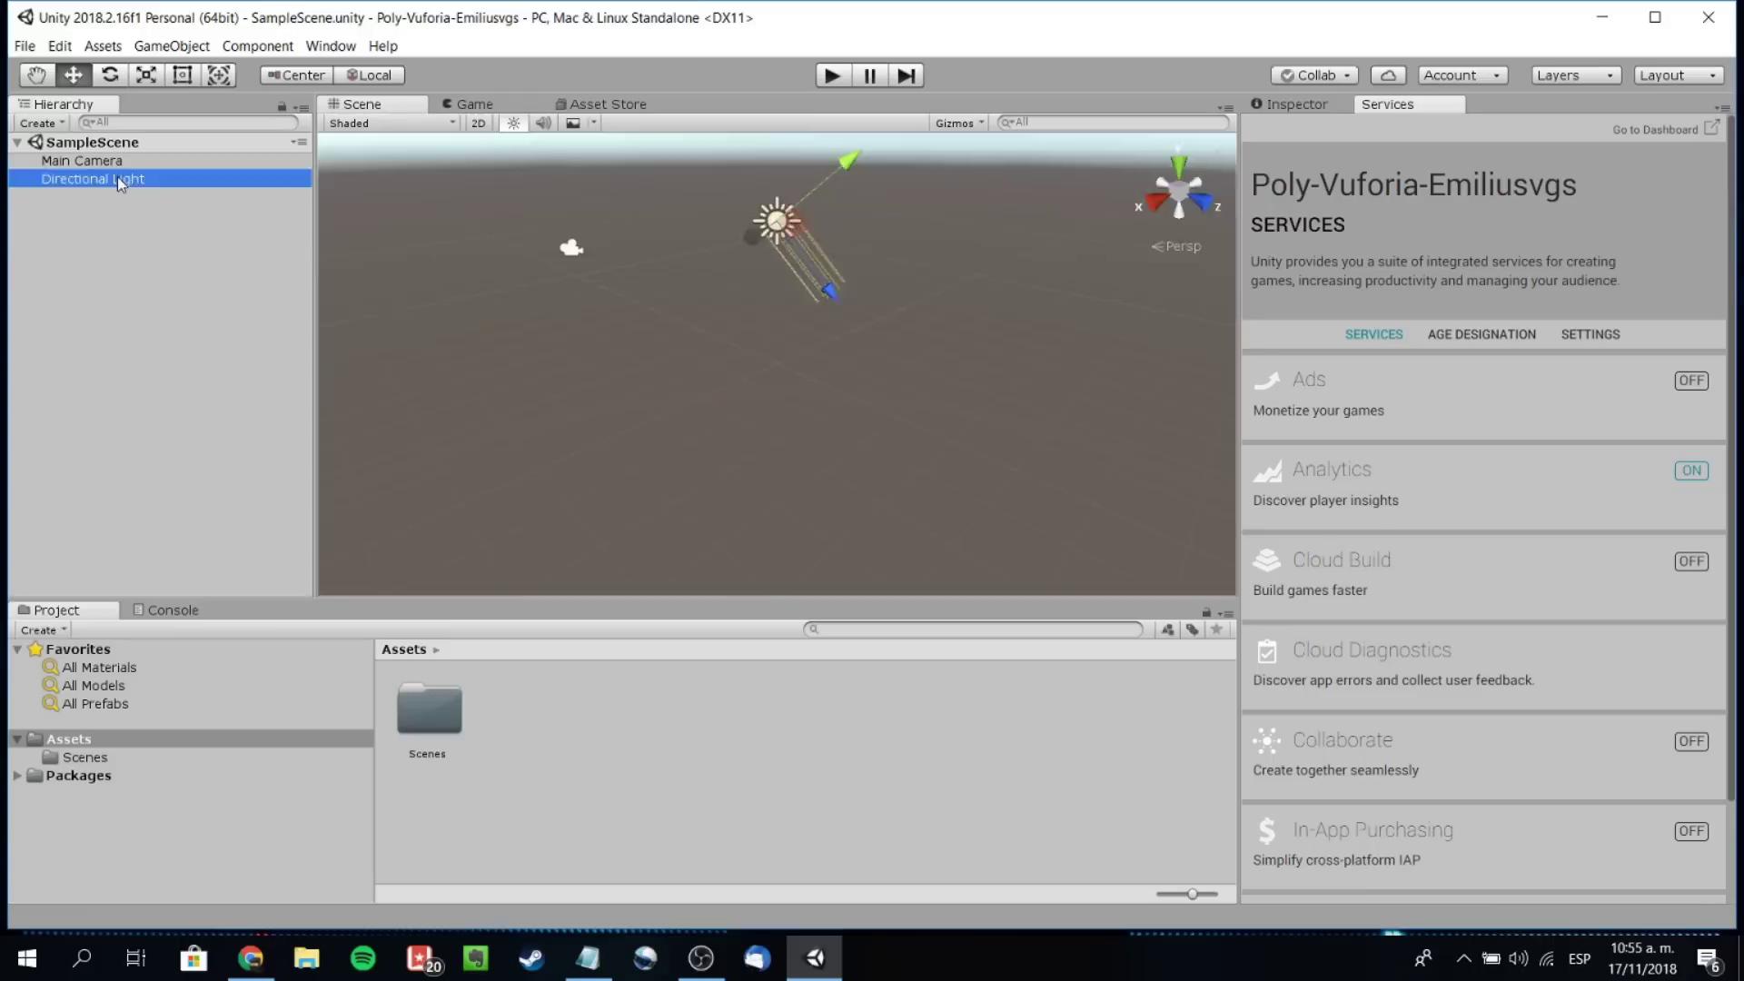
key("Delete")
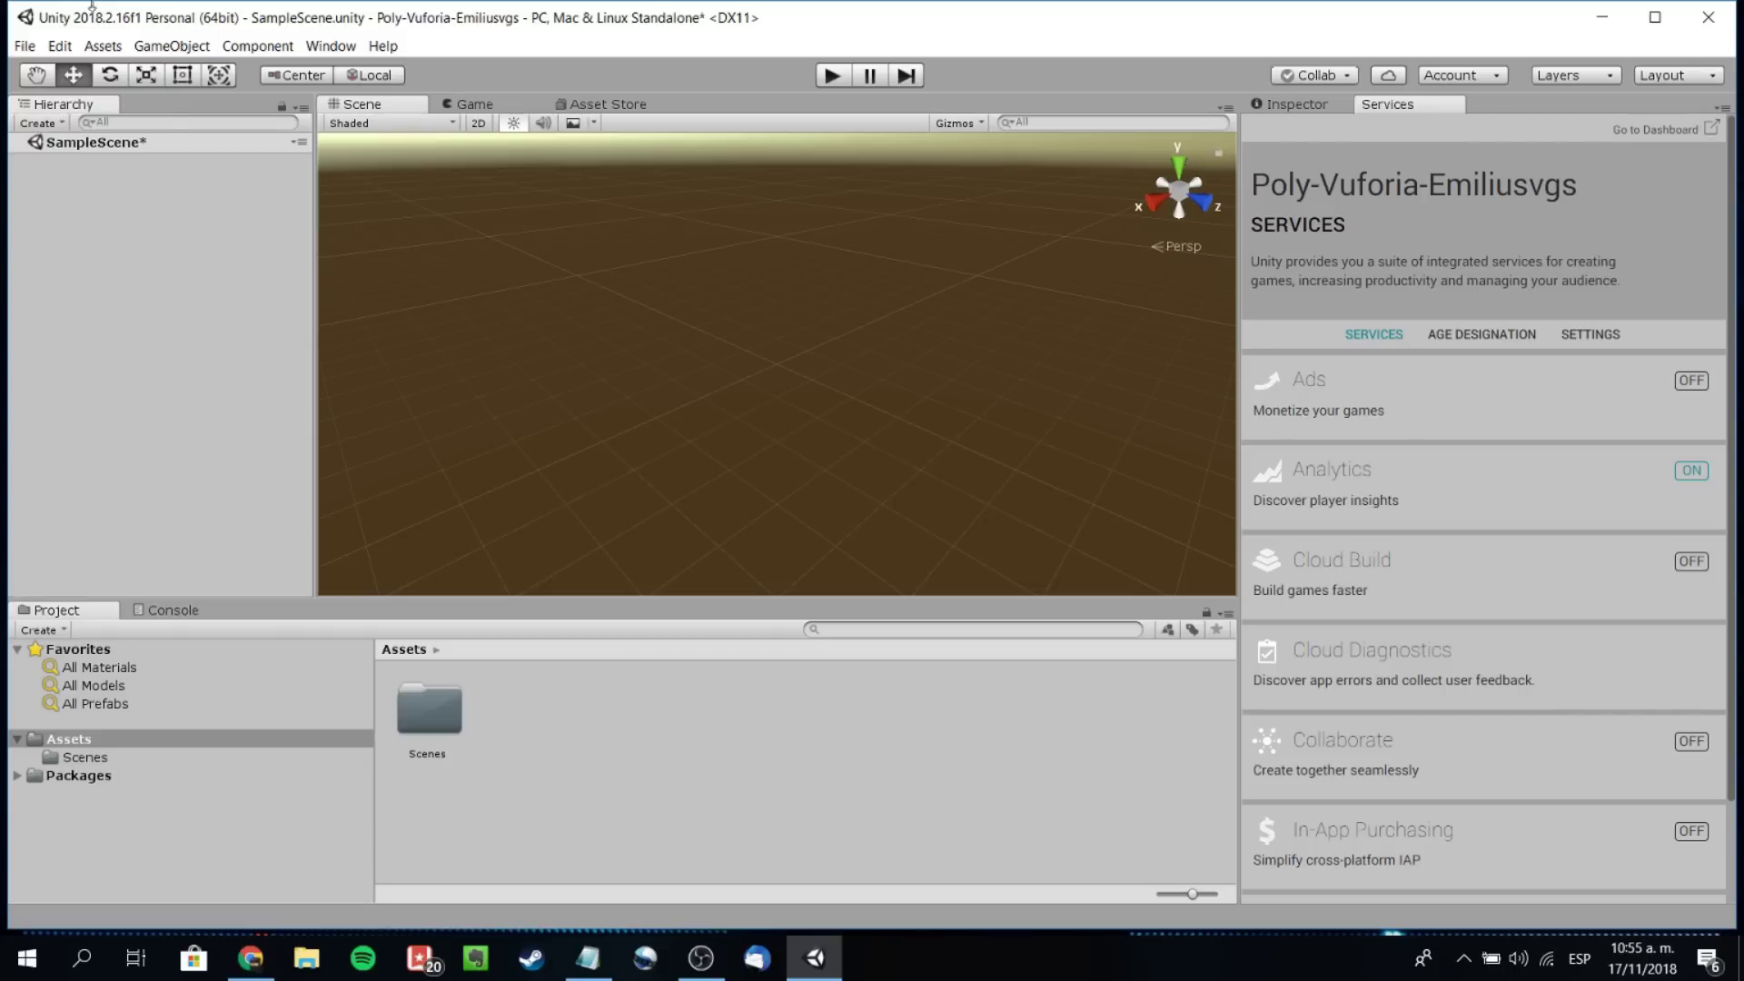
- Select Android as the target platform in Build Settings
left_click(25, 48)
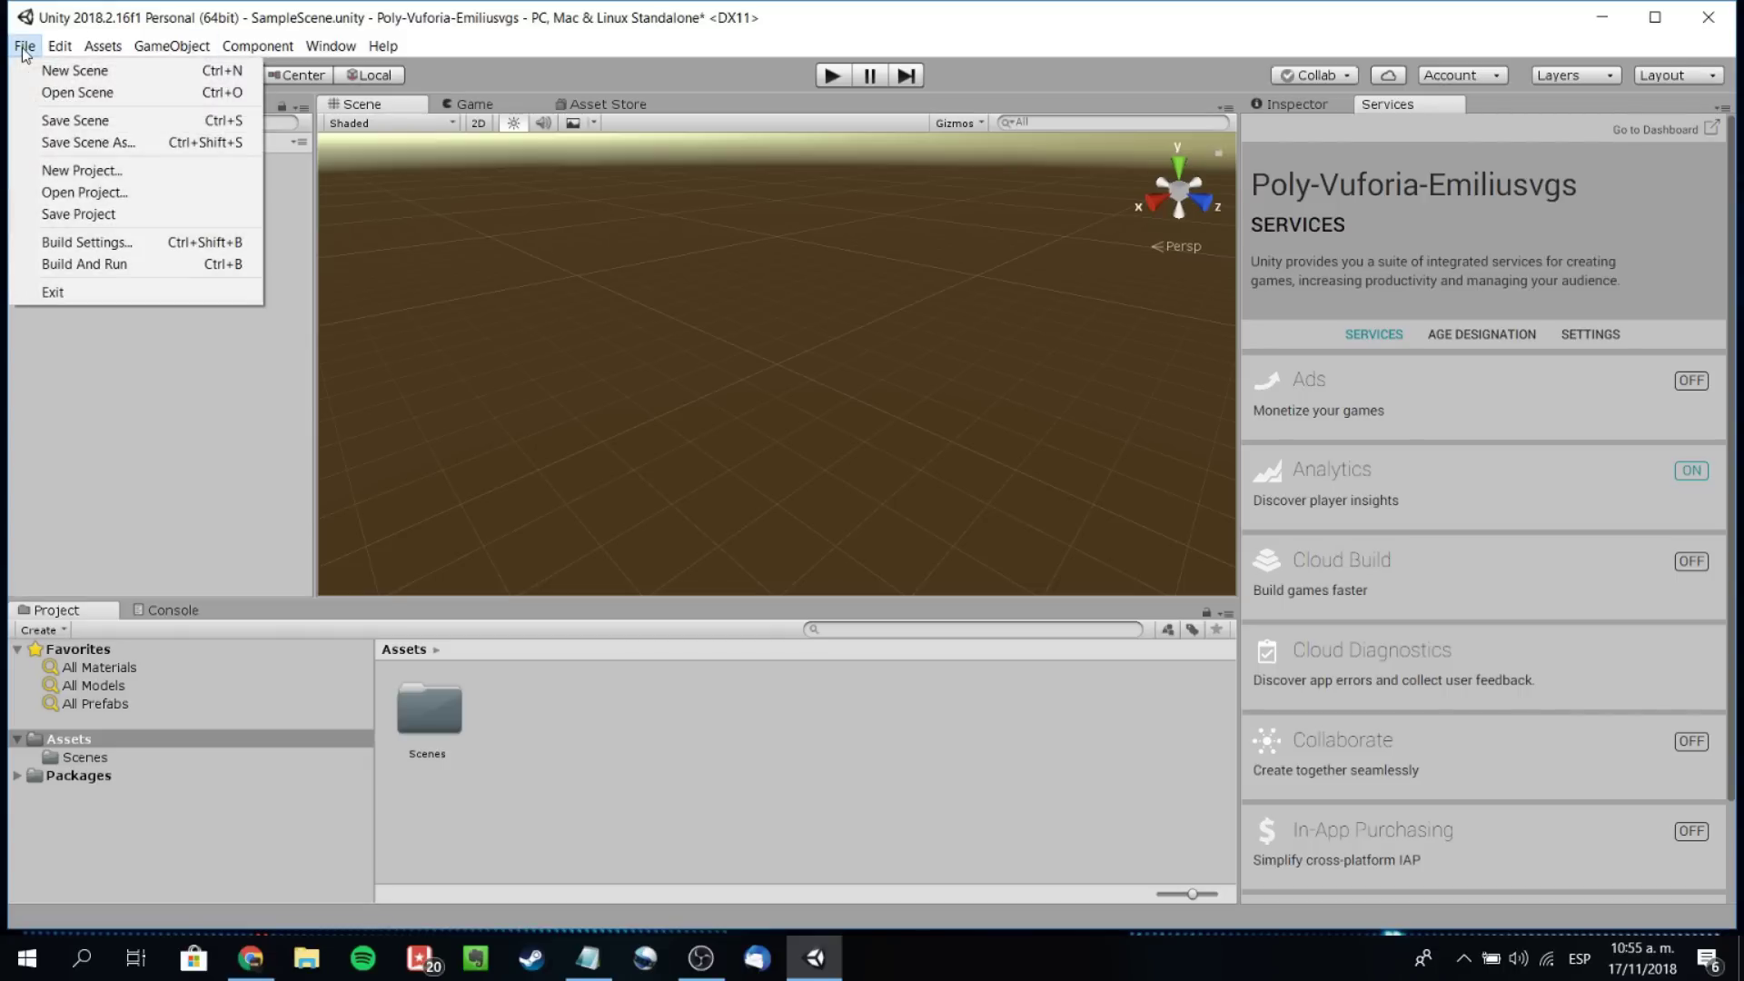
left_click(98, 243)
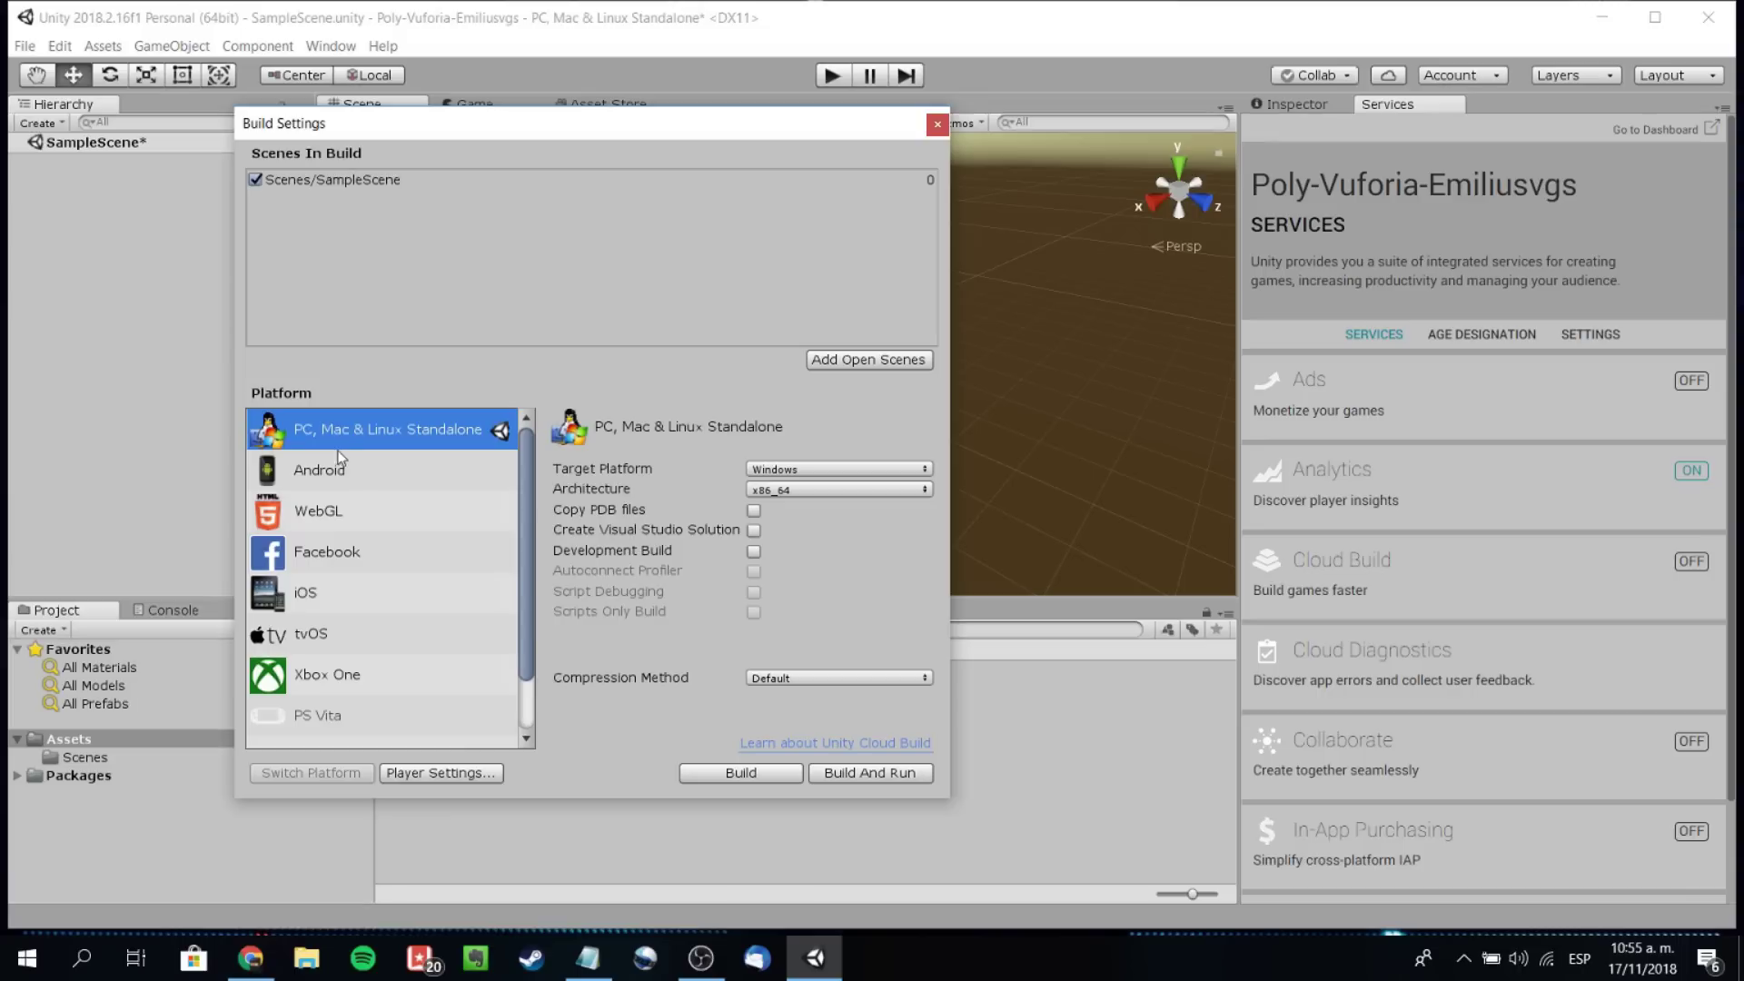
left_click(364, 481)
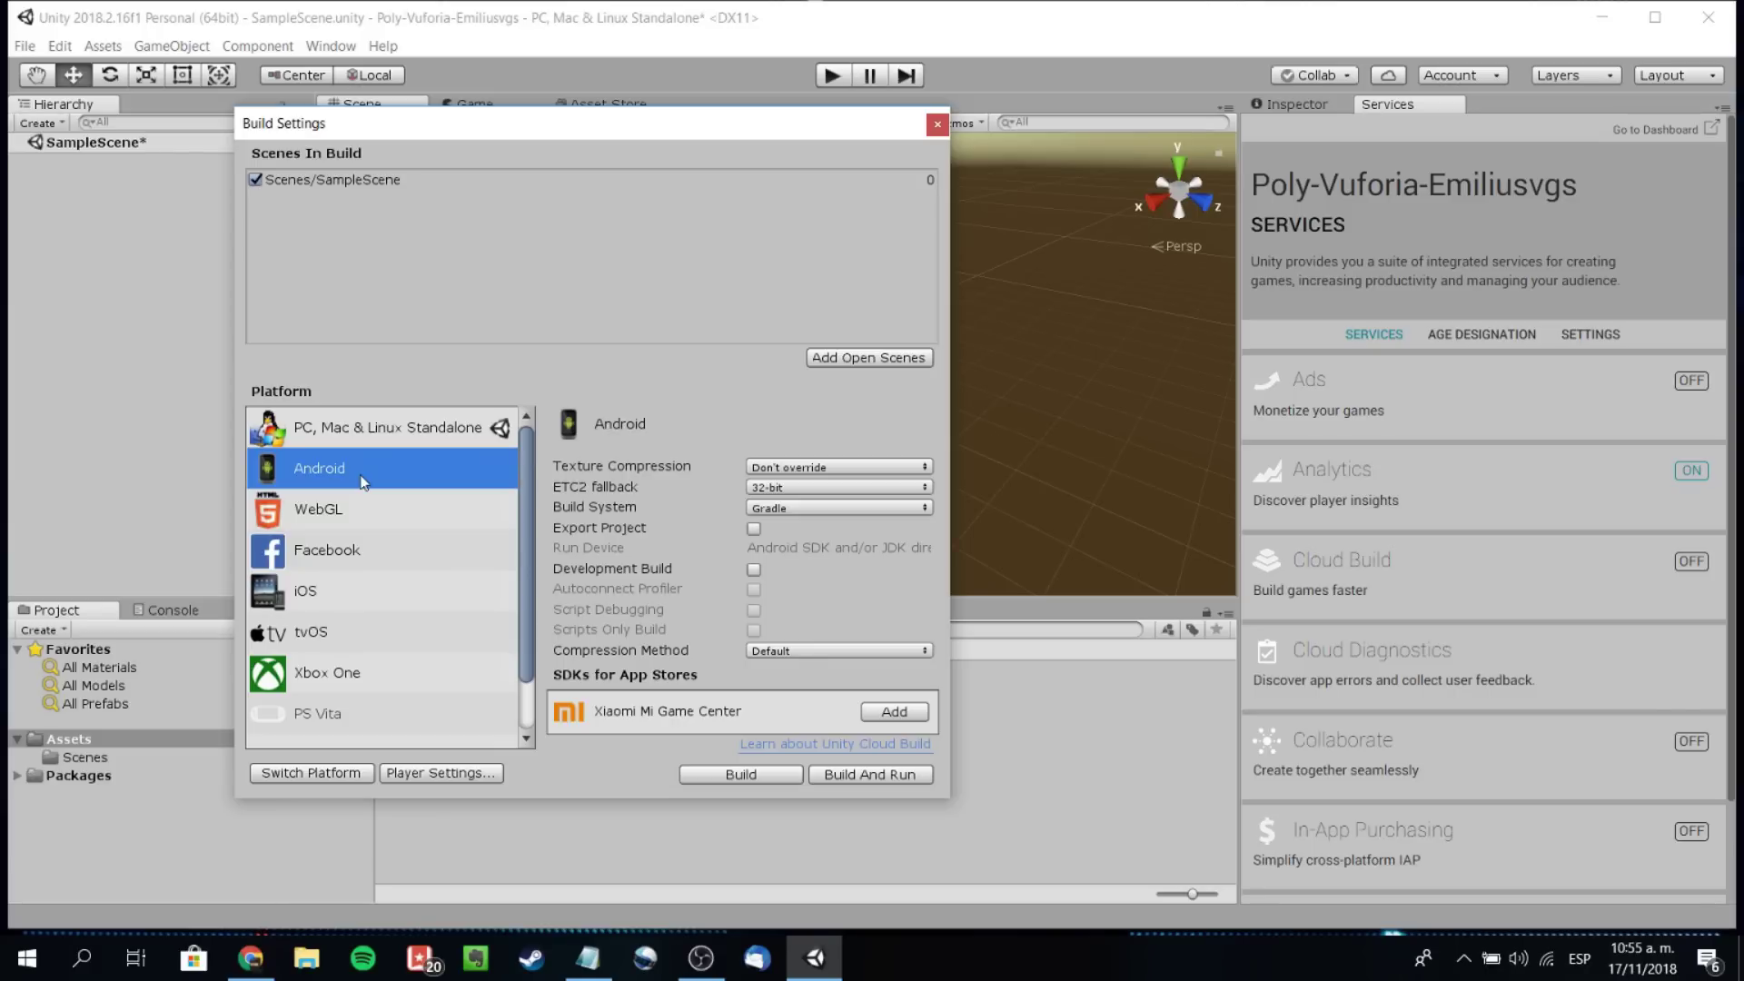
- In Player Settings, enable Allow 'unsafe' Code and expand XR Settings
left_click(440, 773)
scroll(1506, 584, "down", 5)
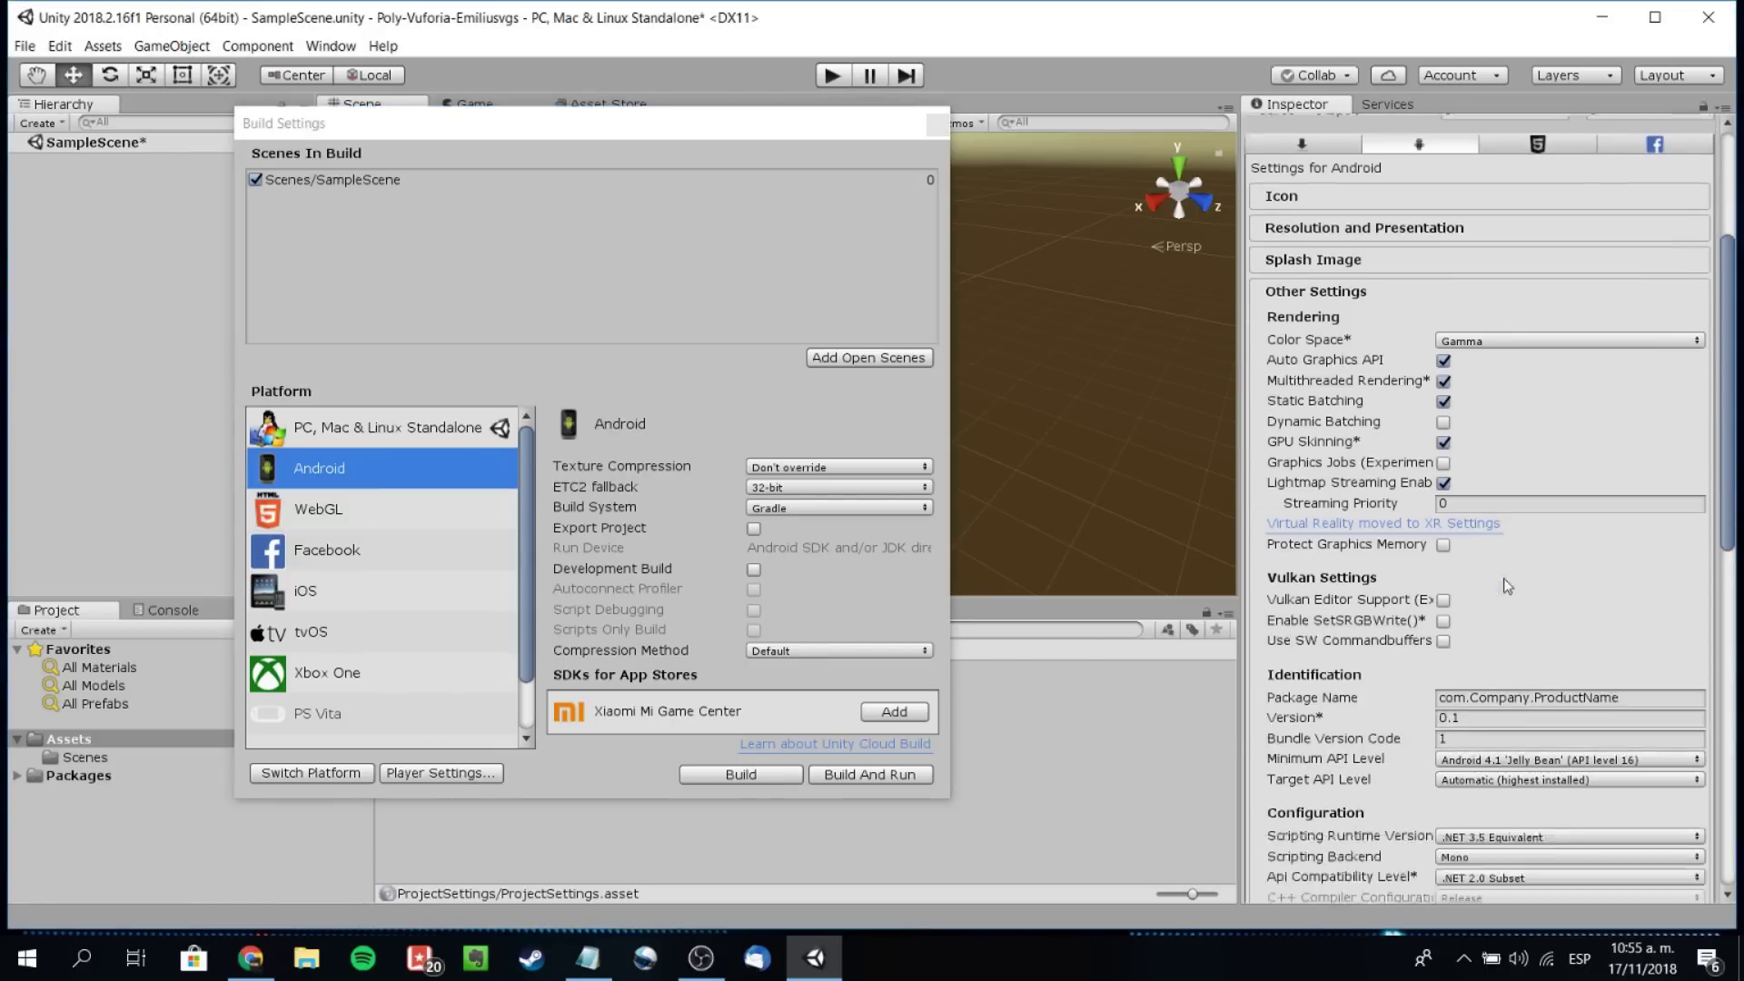
scroll(1506, 586, "down", 5)
scroll(1508, 586, "down", 6)
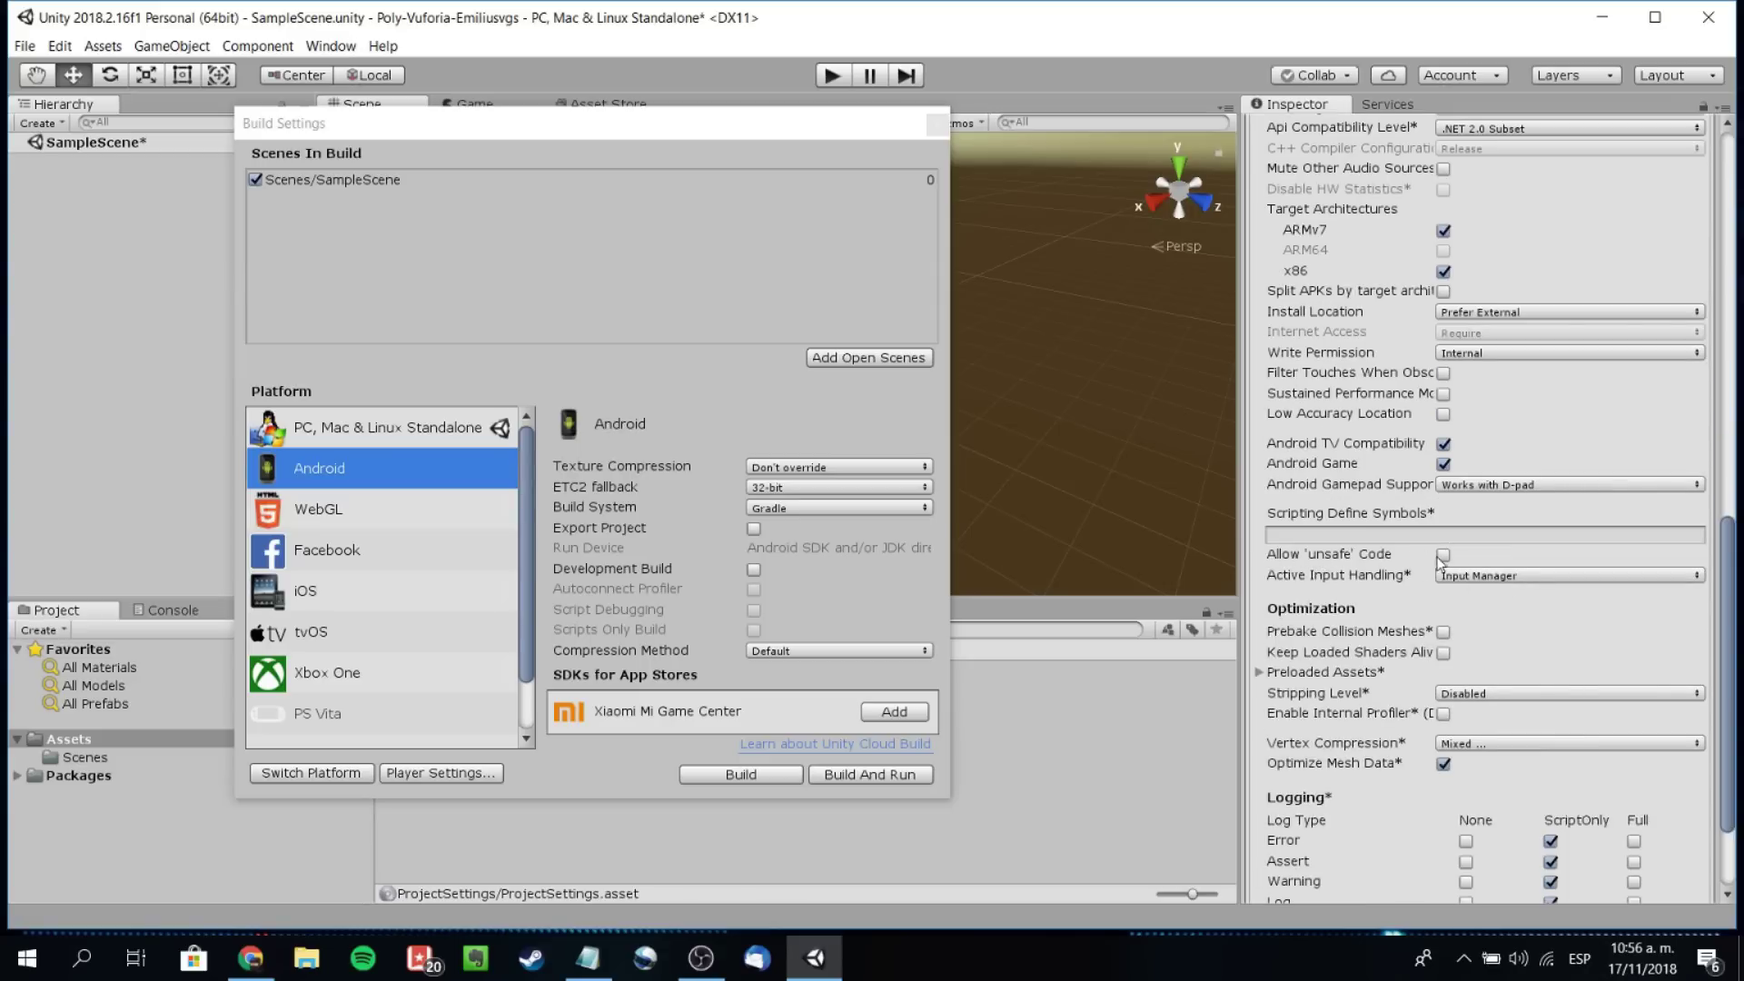
left_click(1444, 555)
scroll(1514, 675, "down", 3)
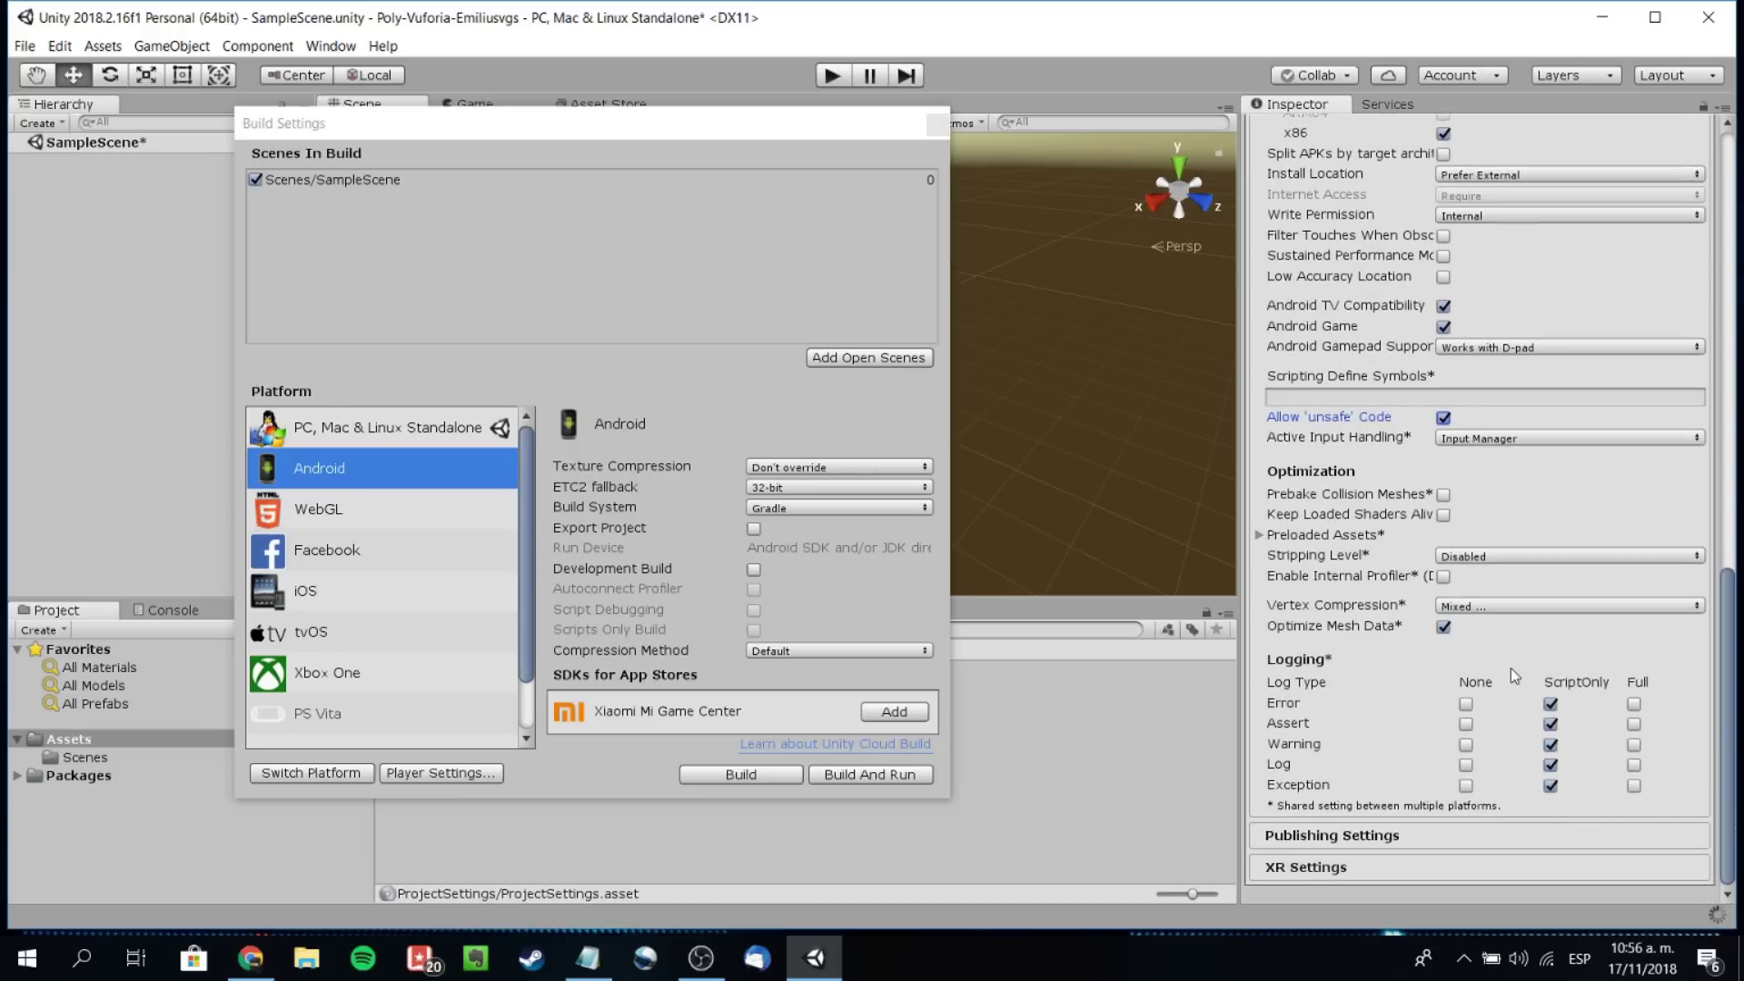
left_click(1326, 870)
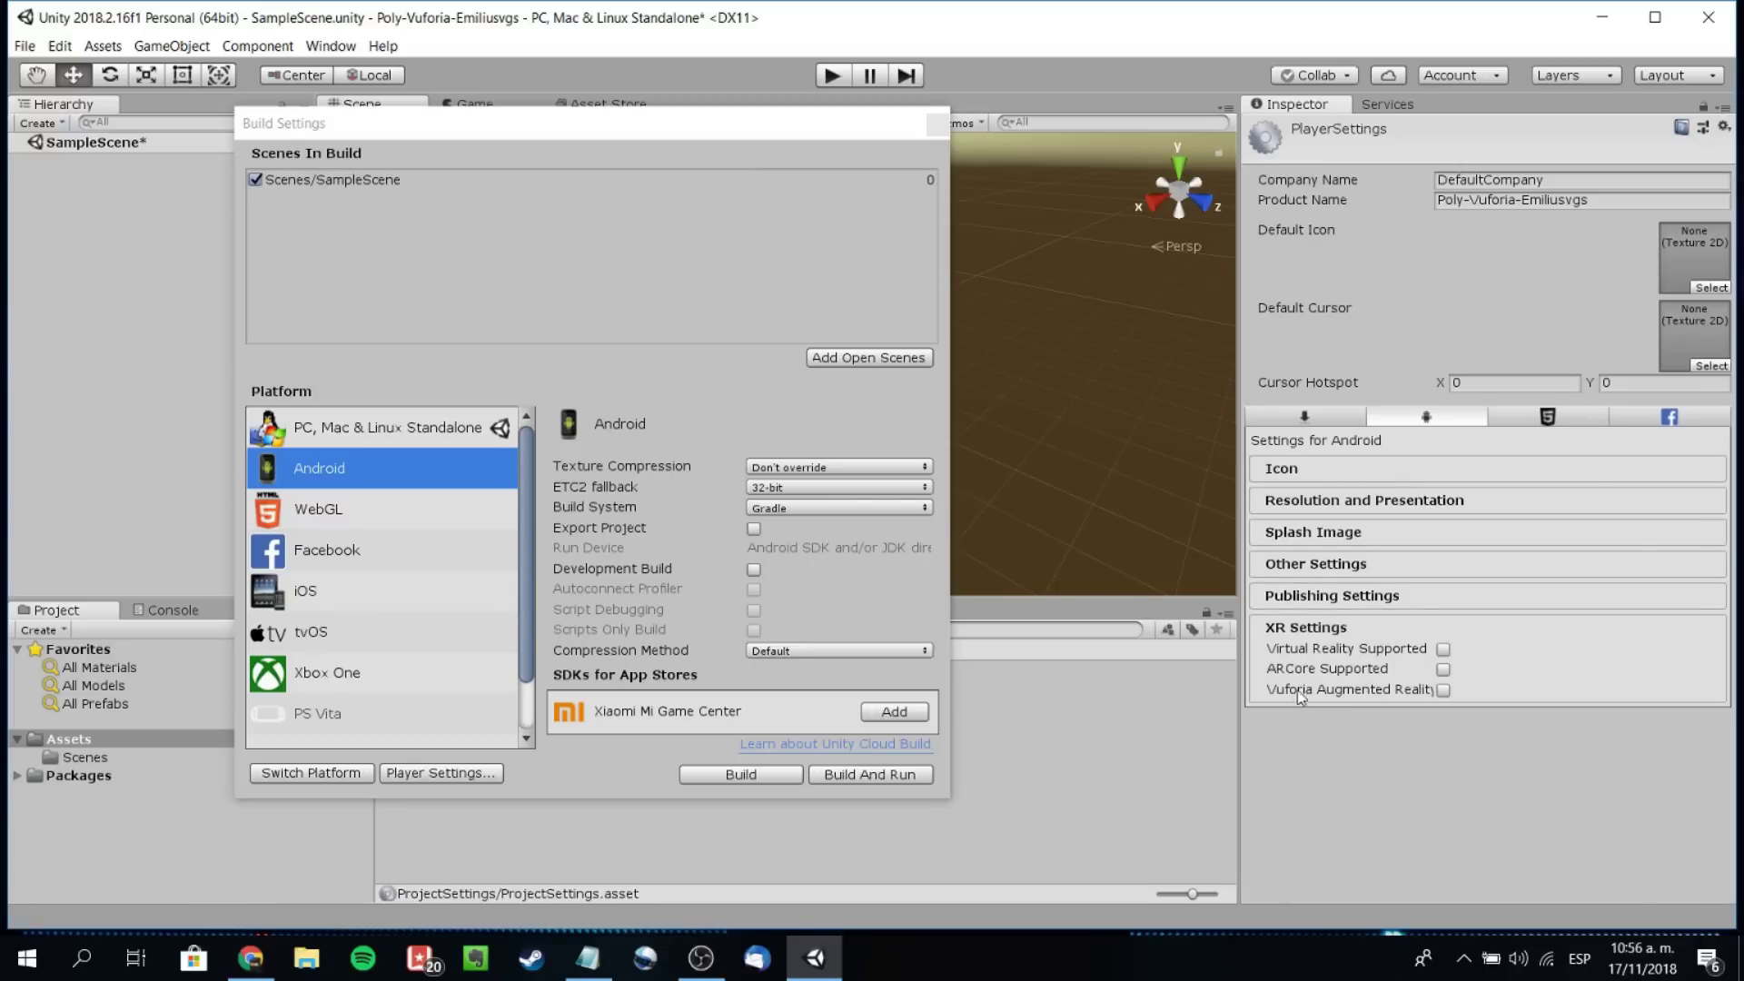
- Enable Vuforia Augmented Reality, switch the platform to Android, and close Build Settings
left_click(1444, 690)
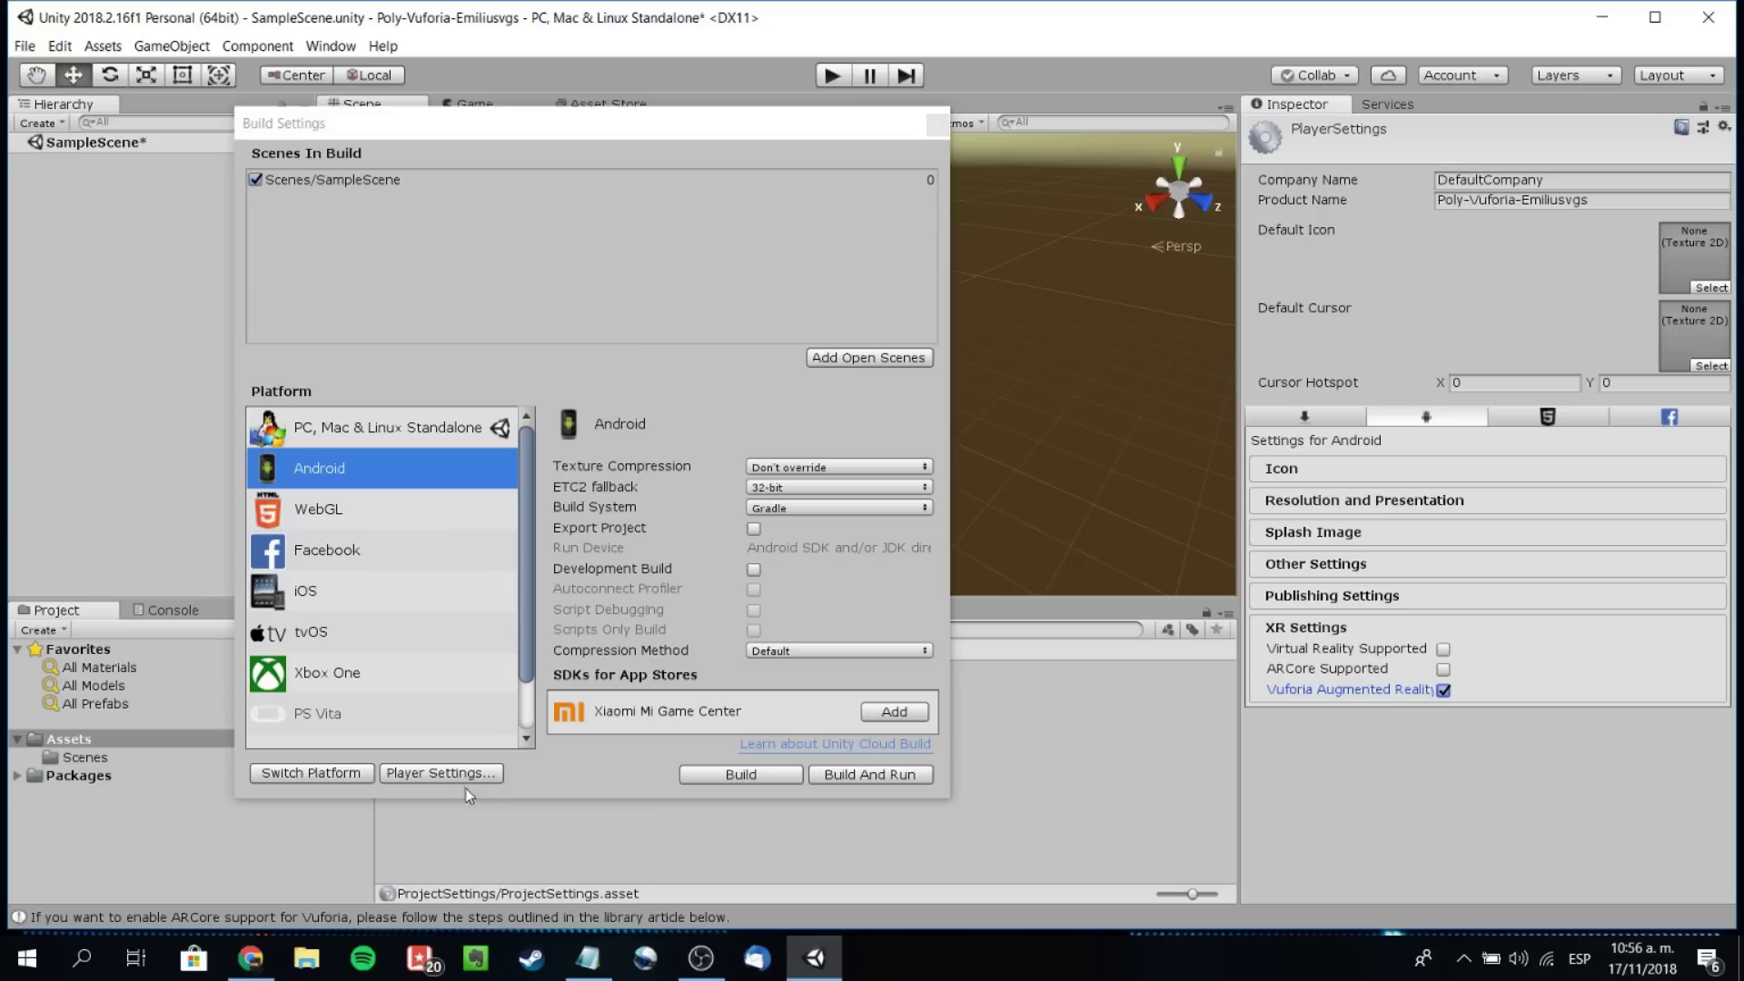
key("Escape")
left_click(329, 773)
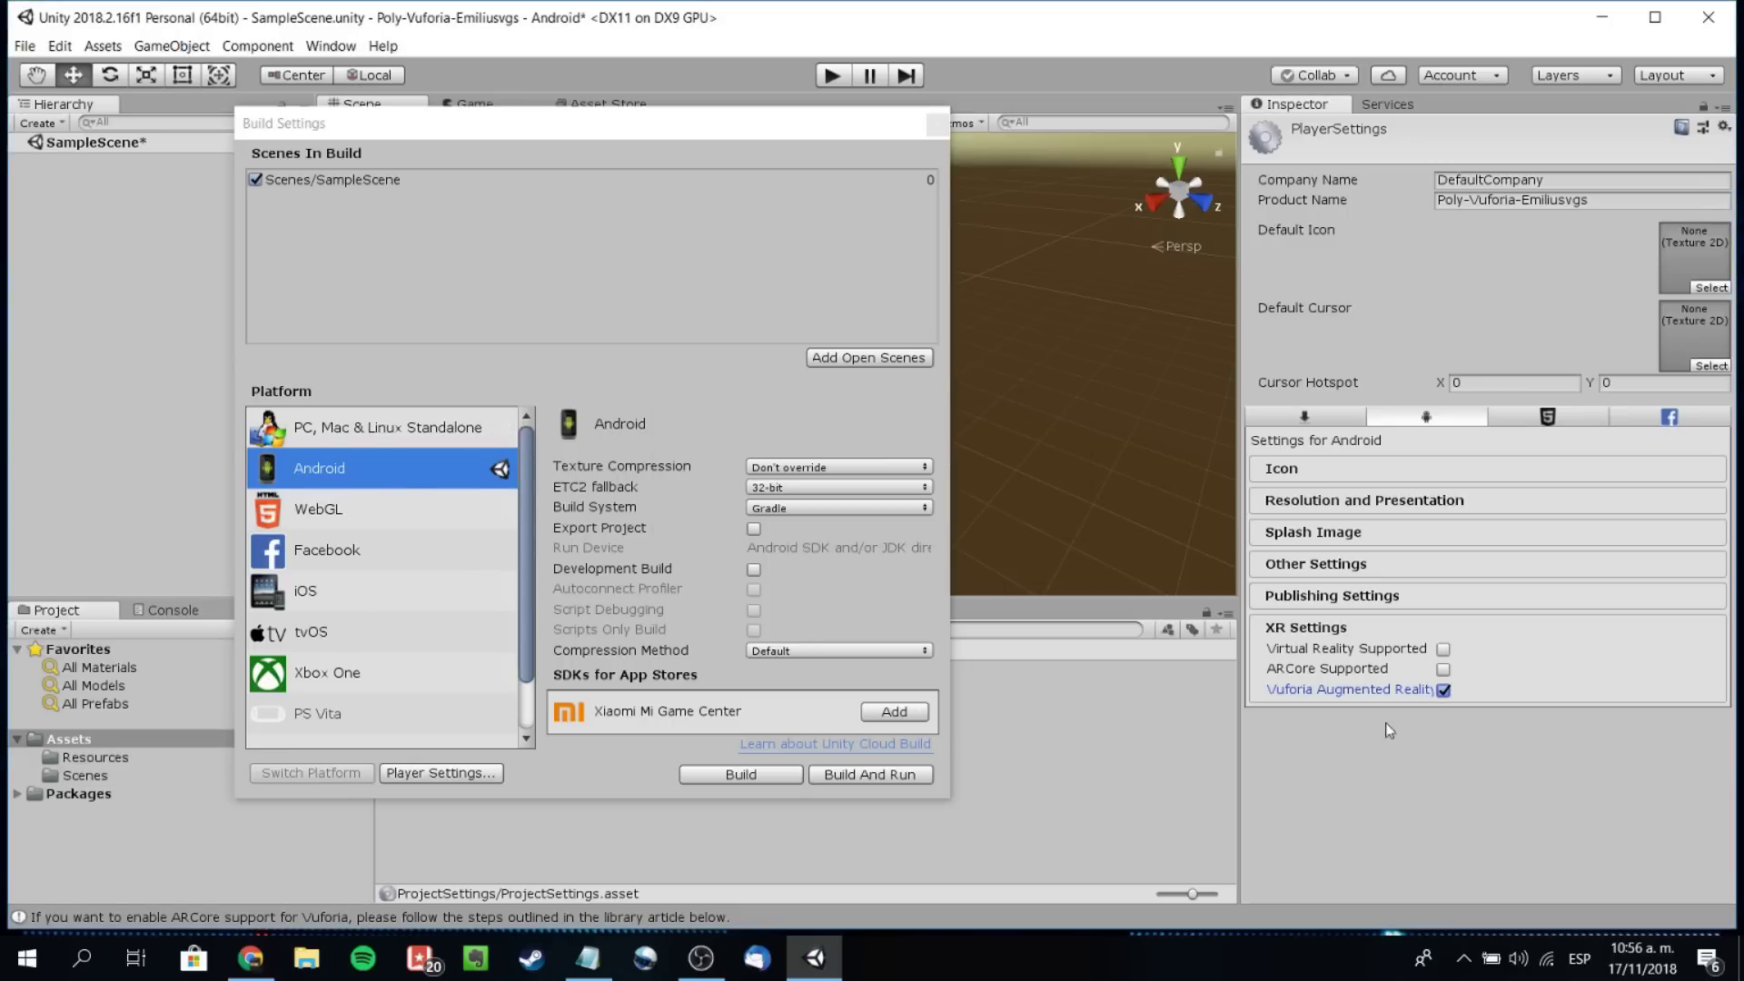
left_click(1313, 564)
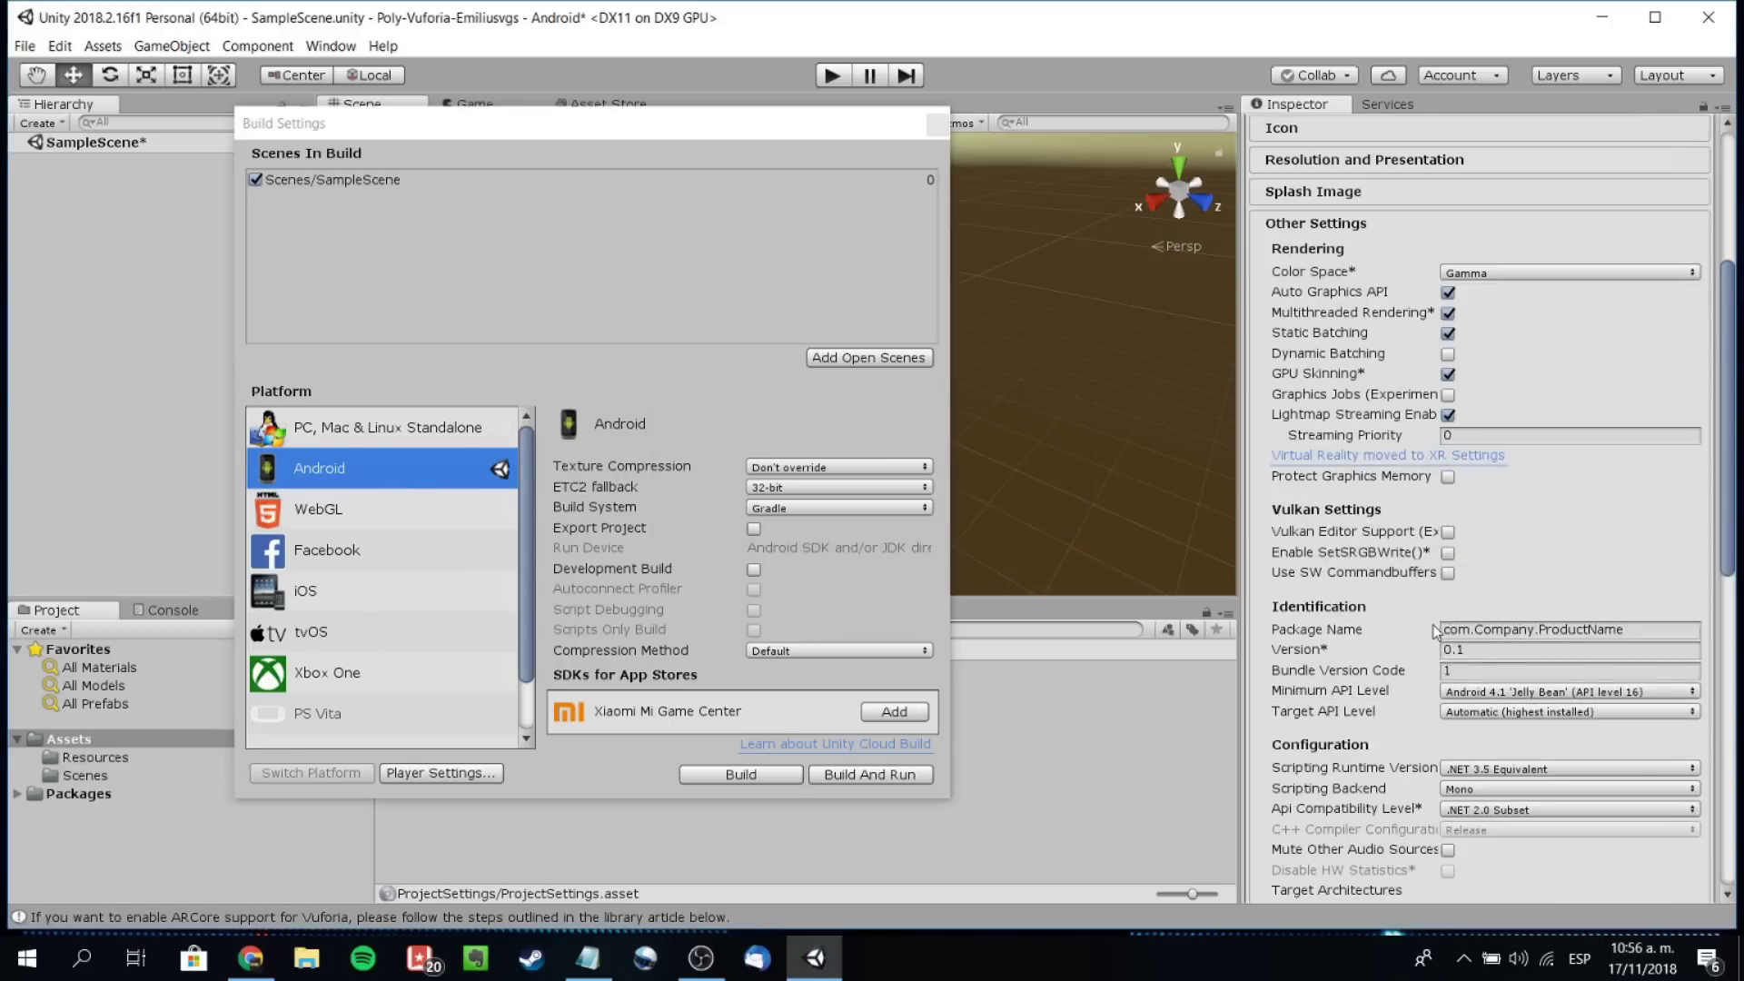
scroll(1417, 582, "down", 10)
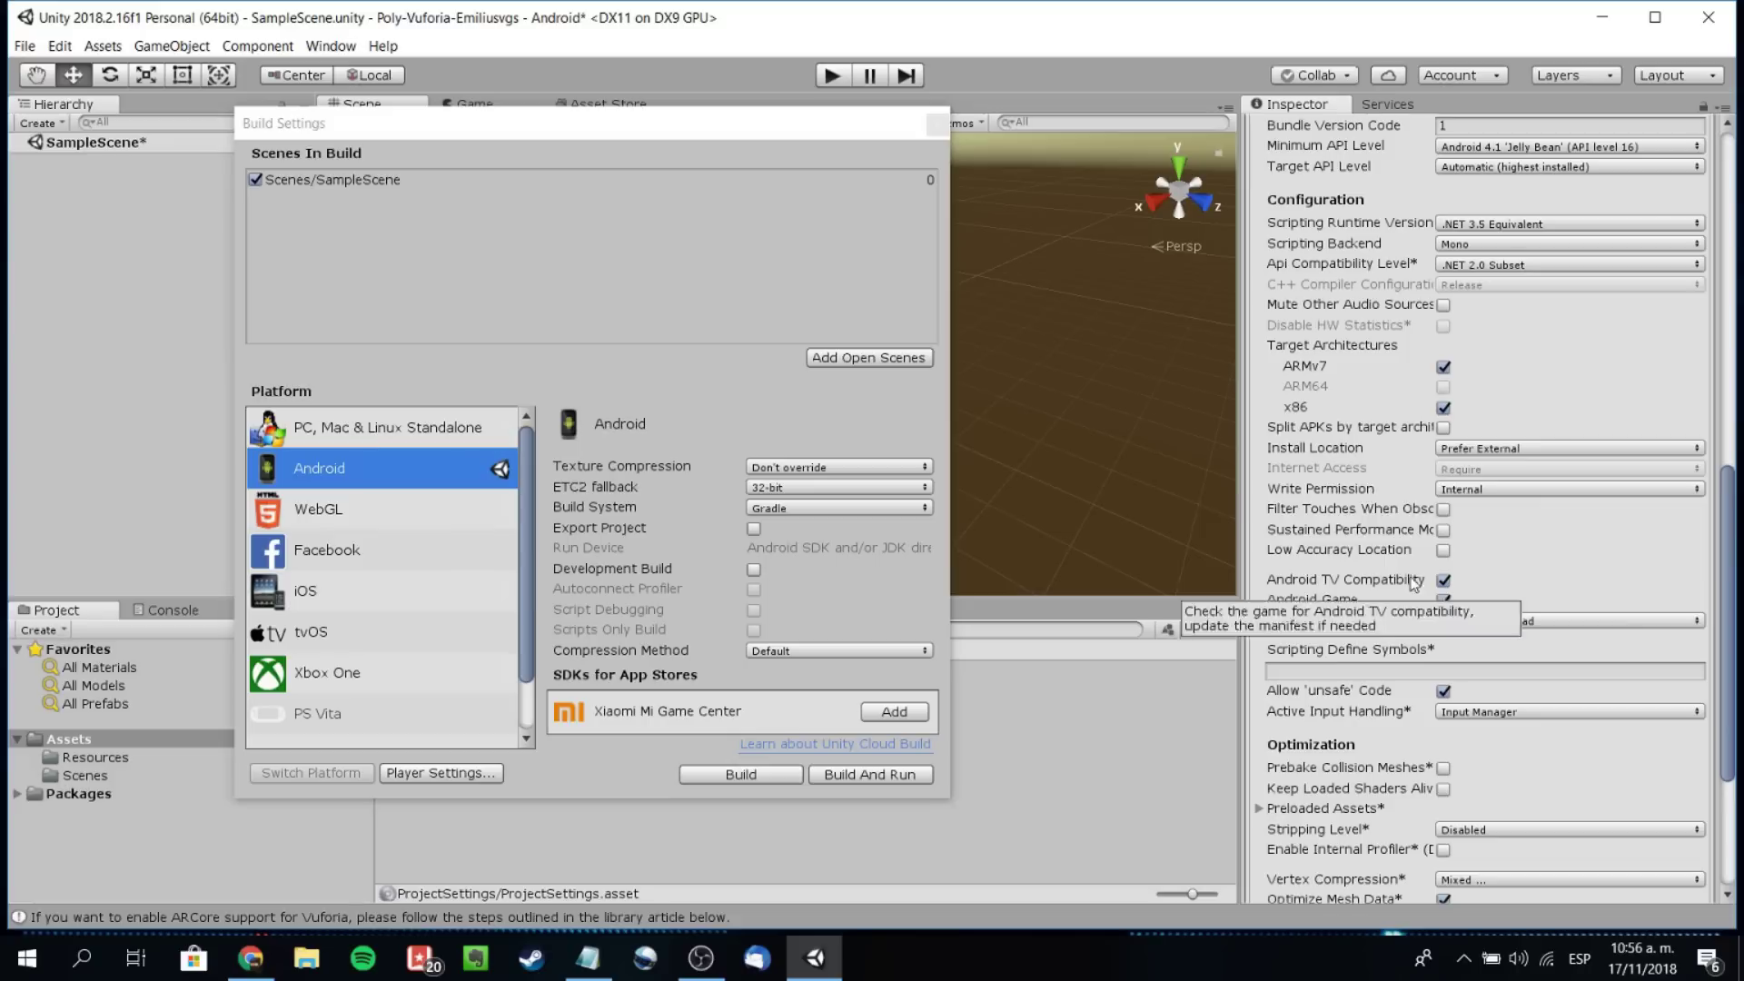
left_click(936, 124)
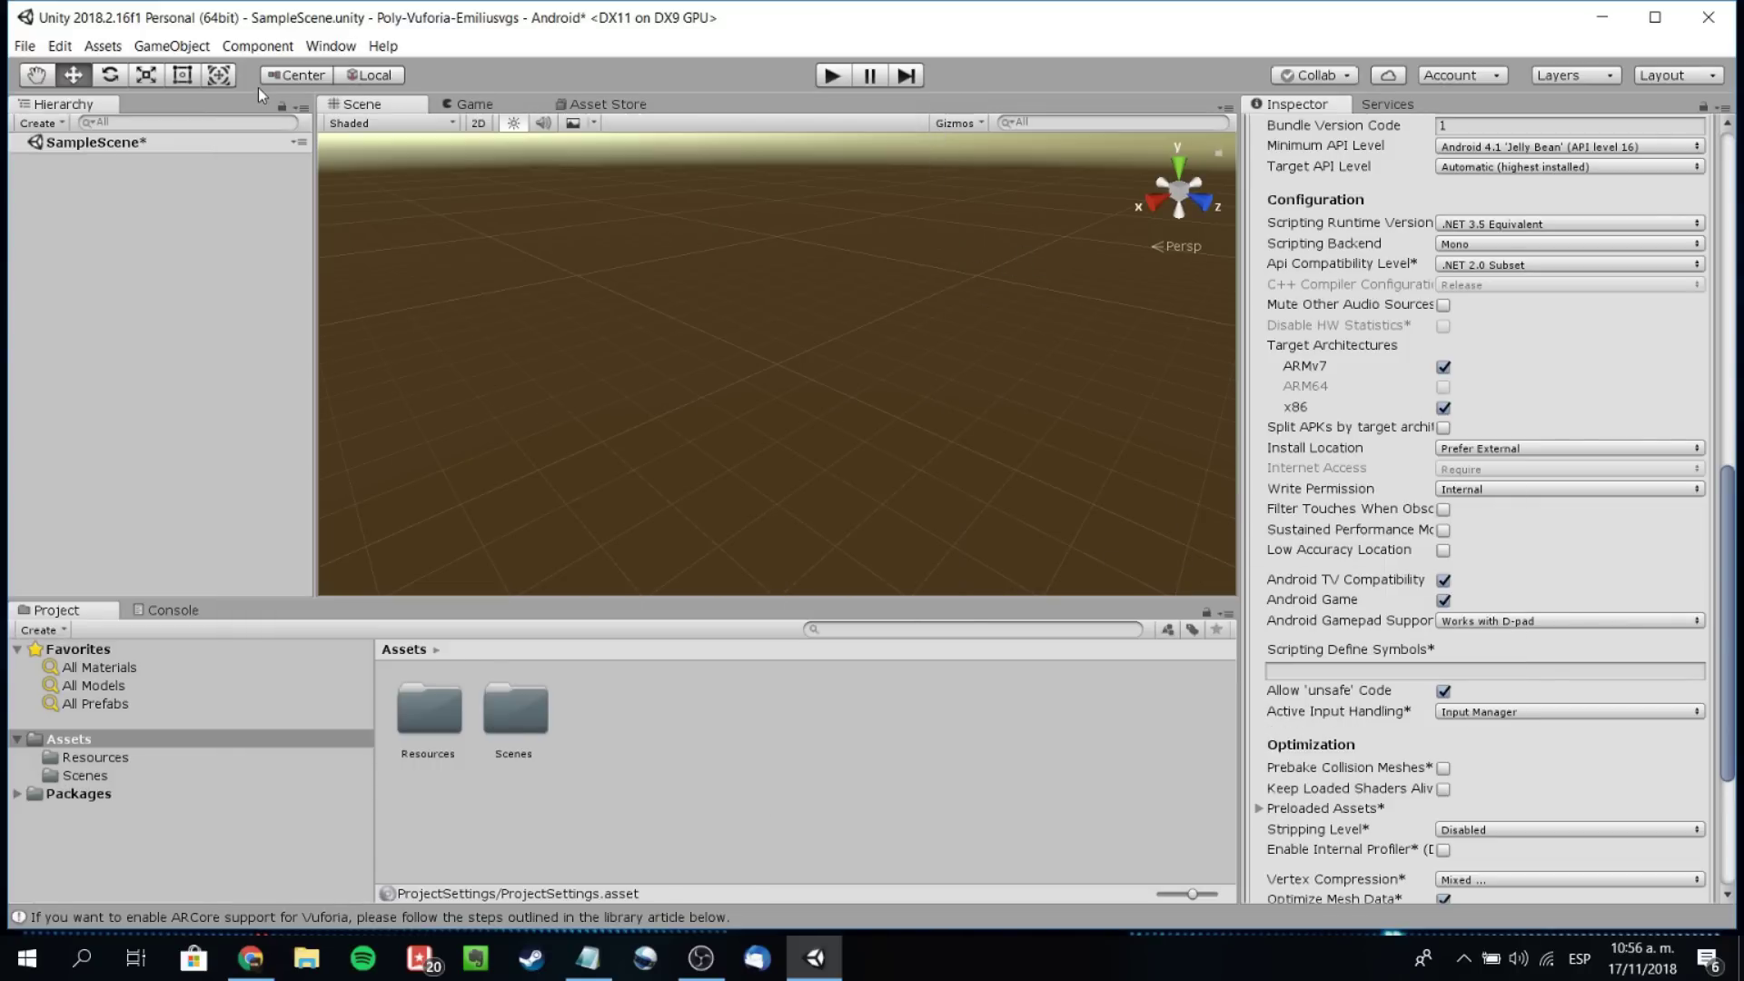
- Pick poly-toolkit-v1.1.2.unitypackage as a custom package import, then bring Chrome forward
left_click(96, 49)
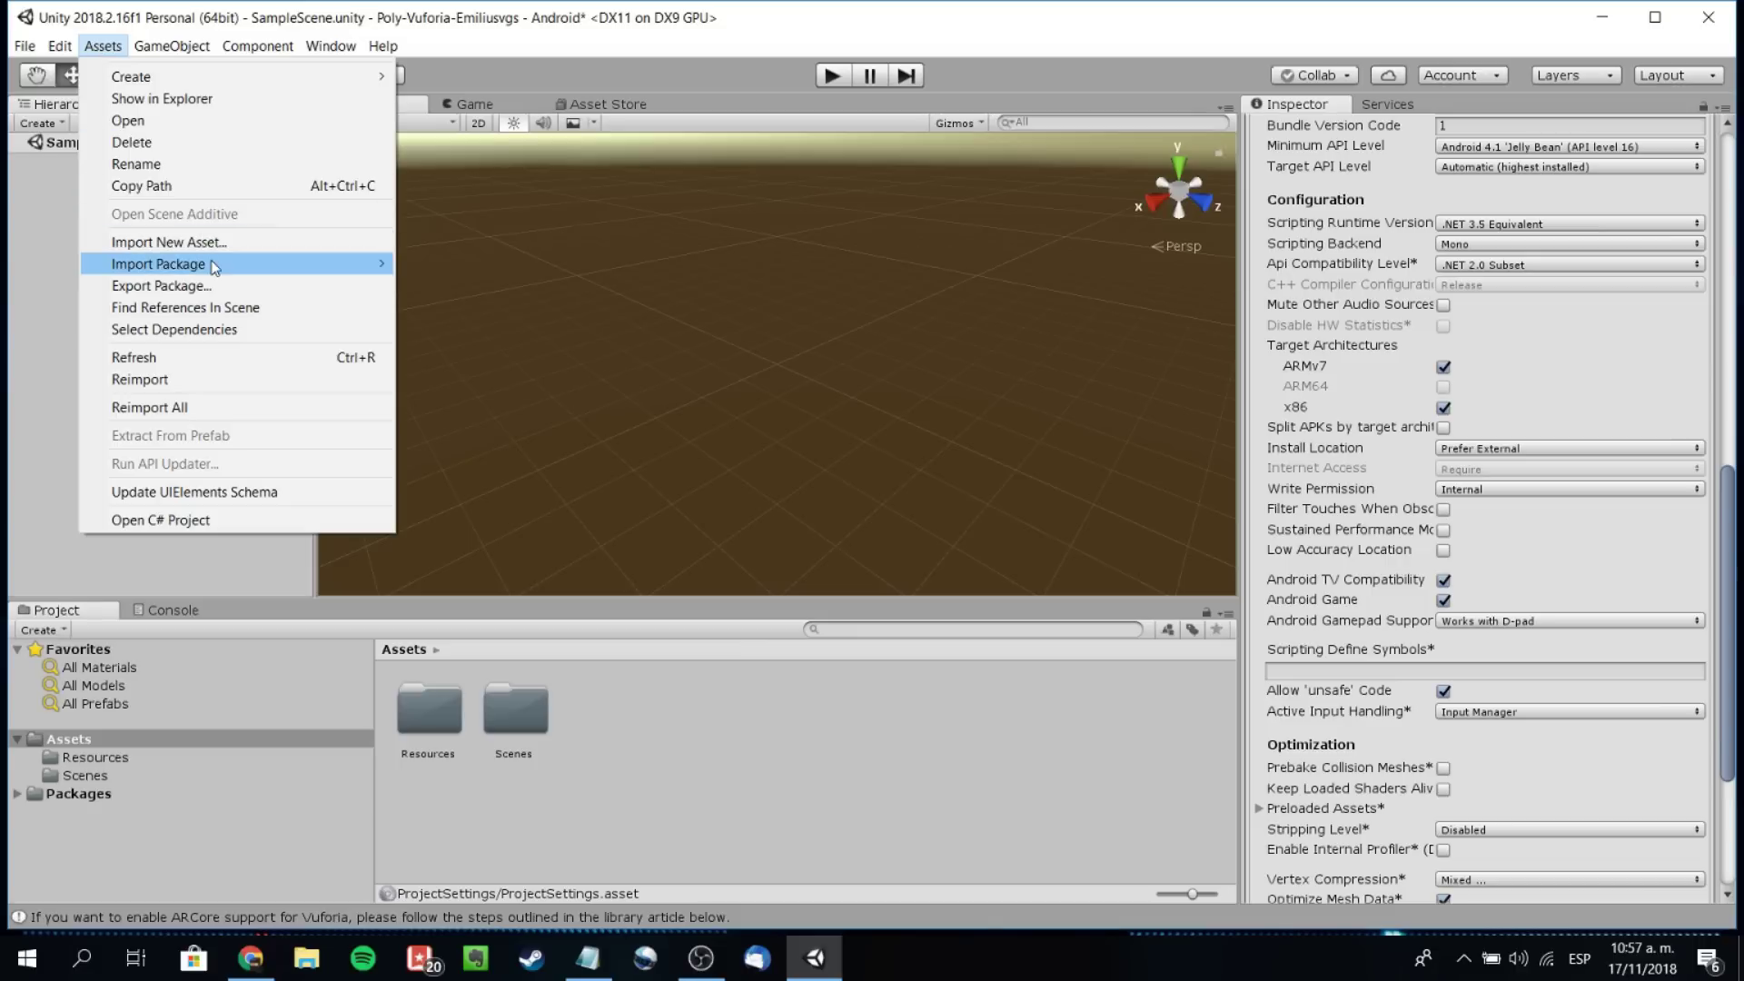
mouse_move(332, 263)
left_click(409, 266)
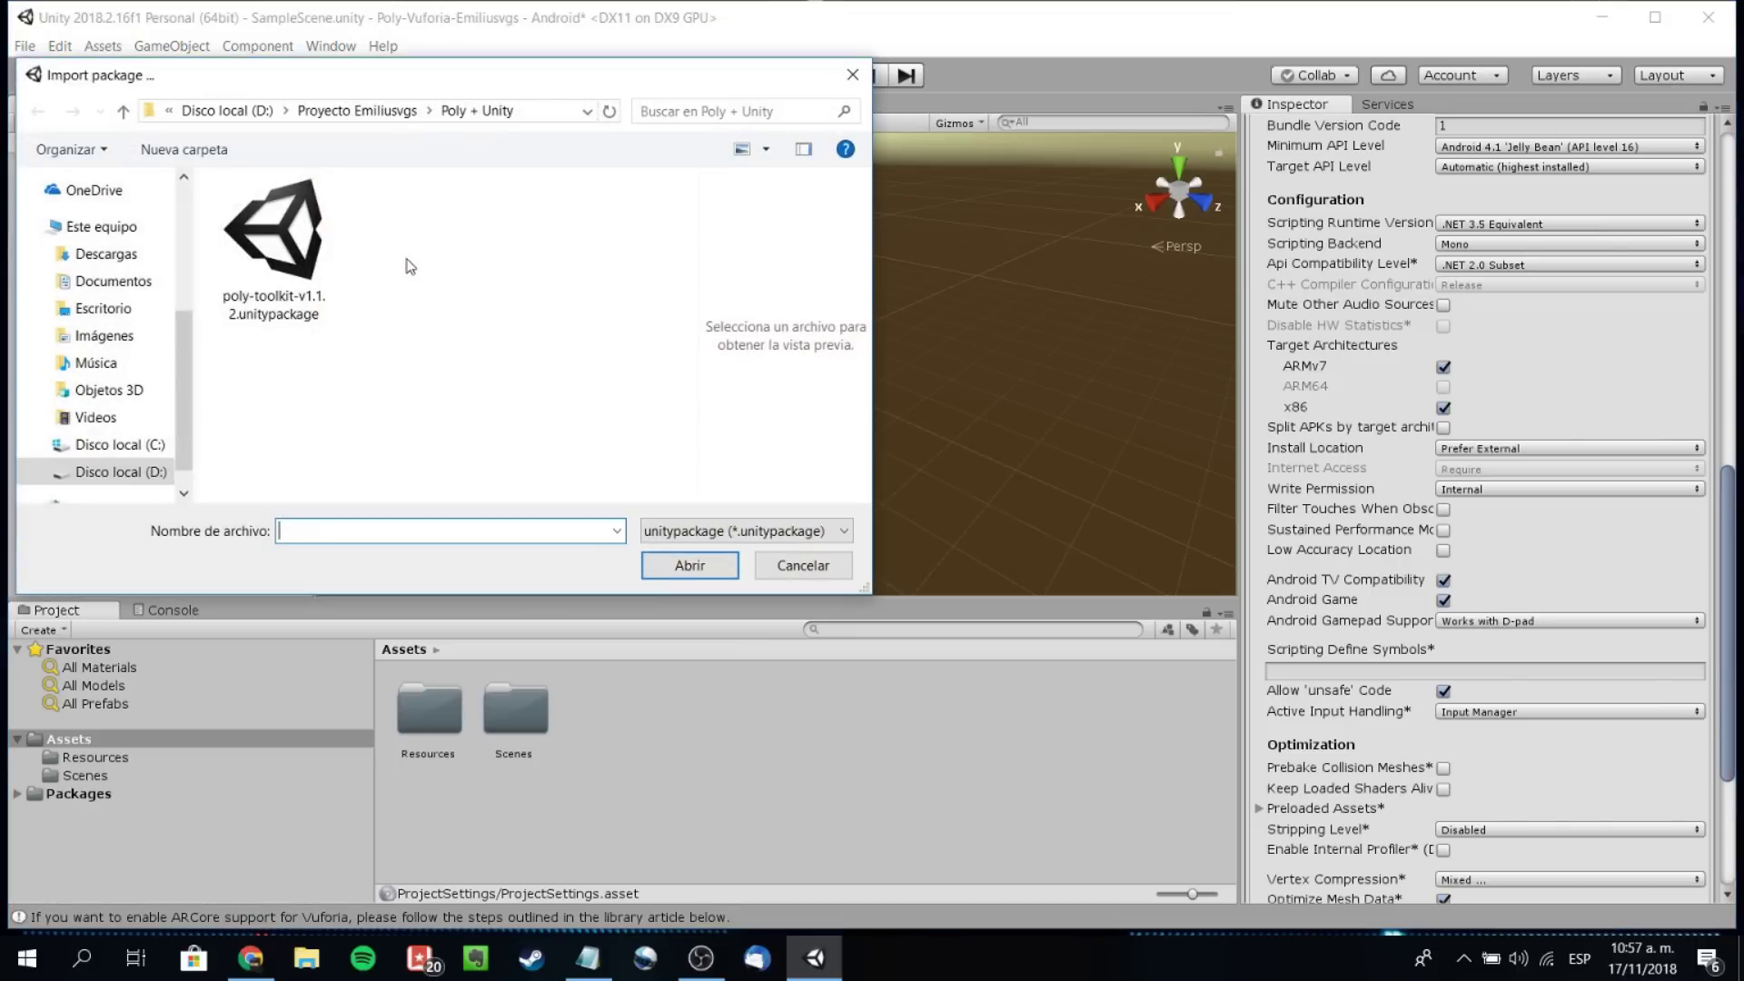
left_click(270, 246)
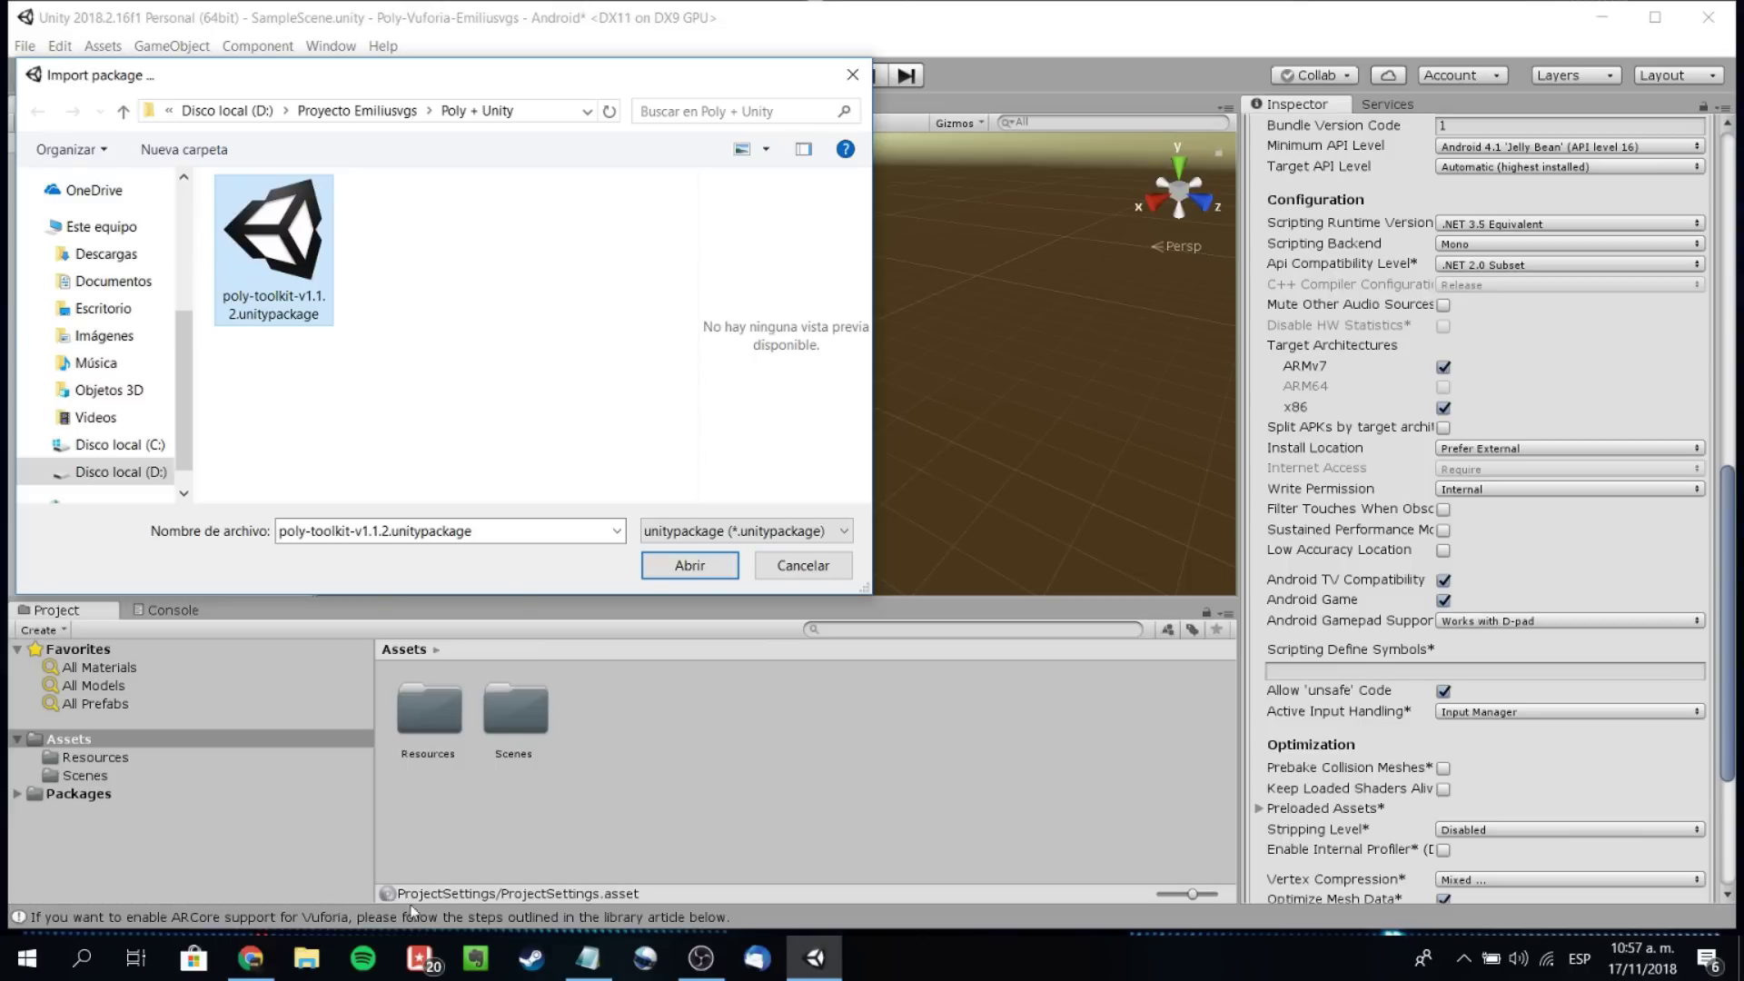
left_click(252, 967)
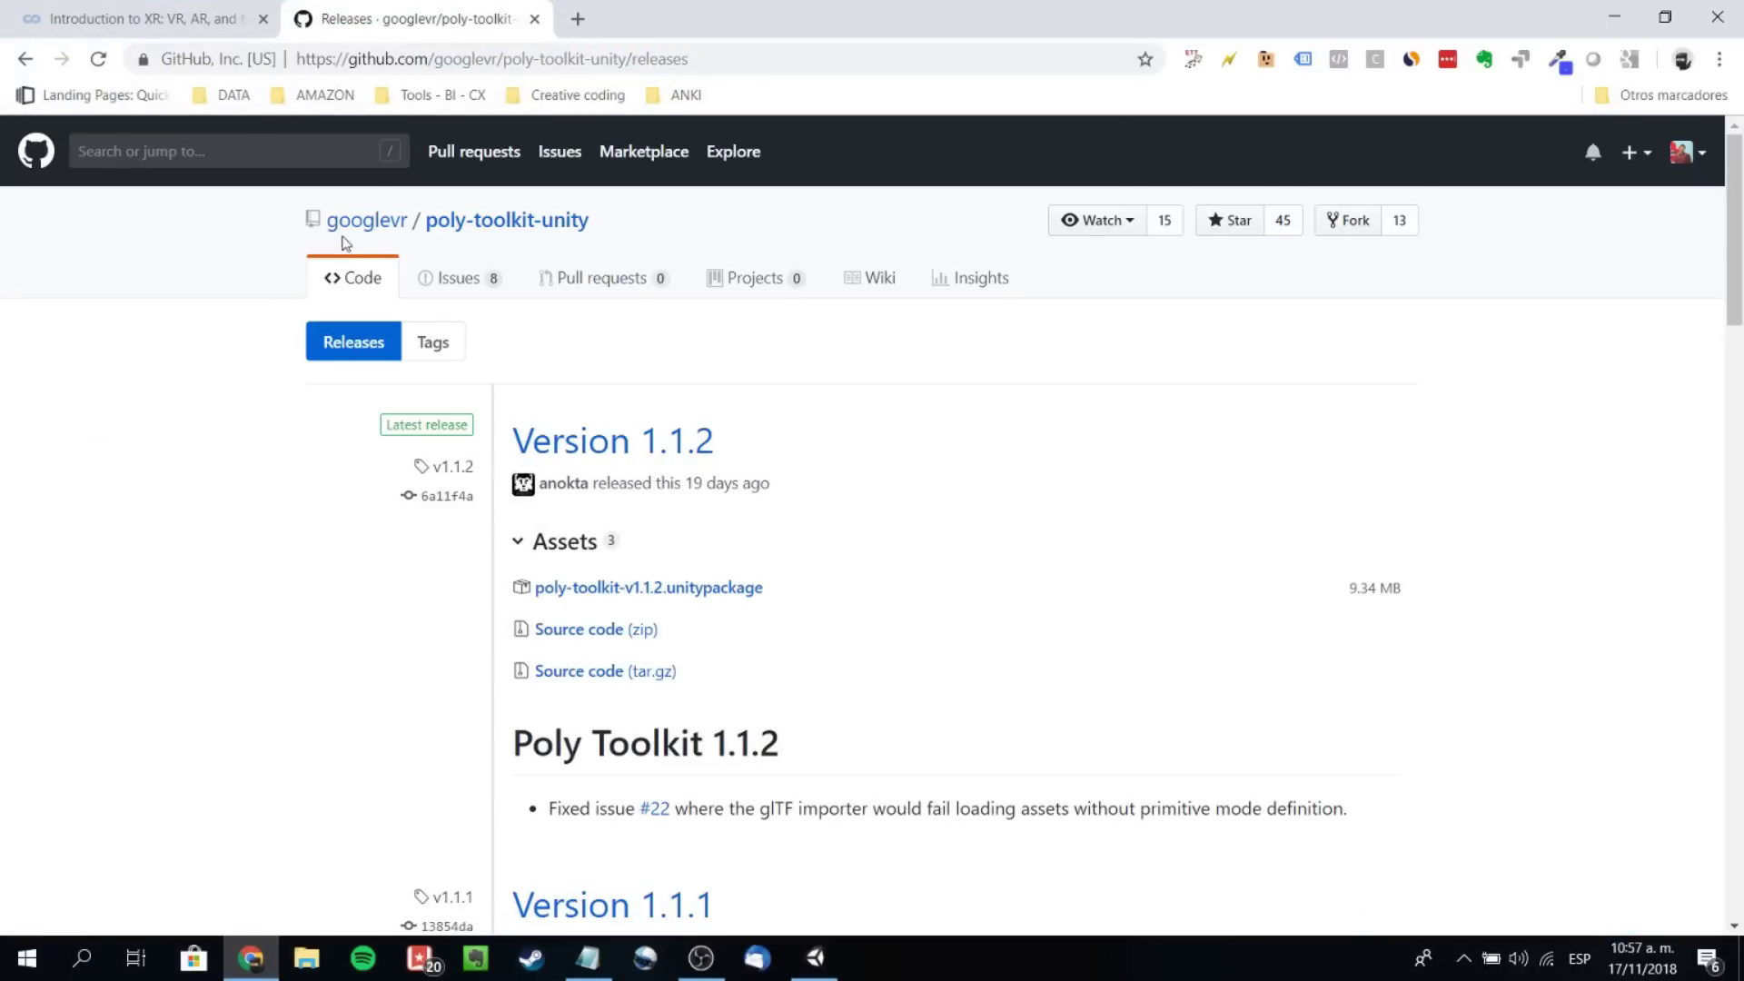
- Go from the Poly Unity Quickstart page to the poly-toolkit-unity Version 1.1.2 releases page
left_click(25, 62)
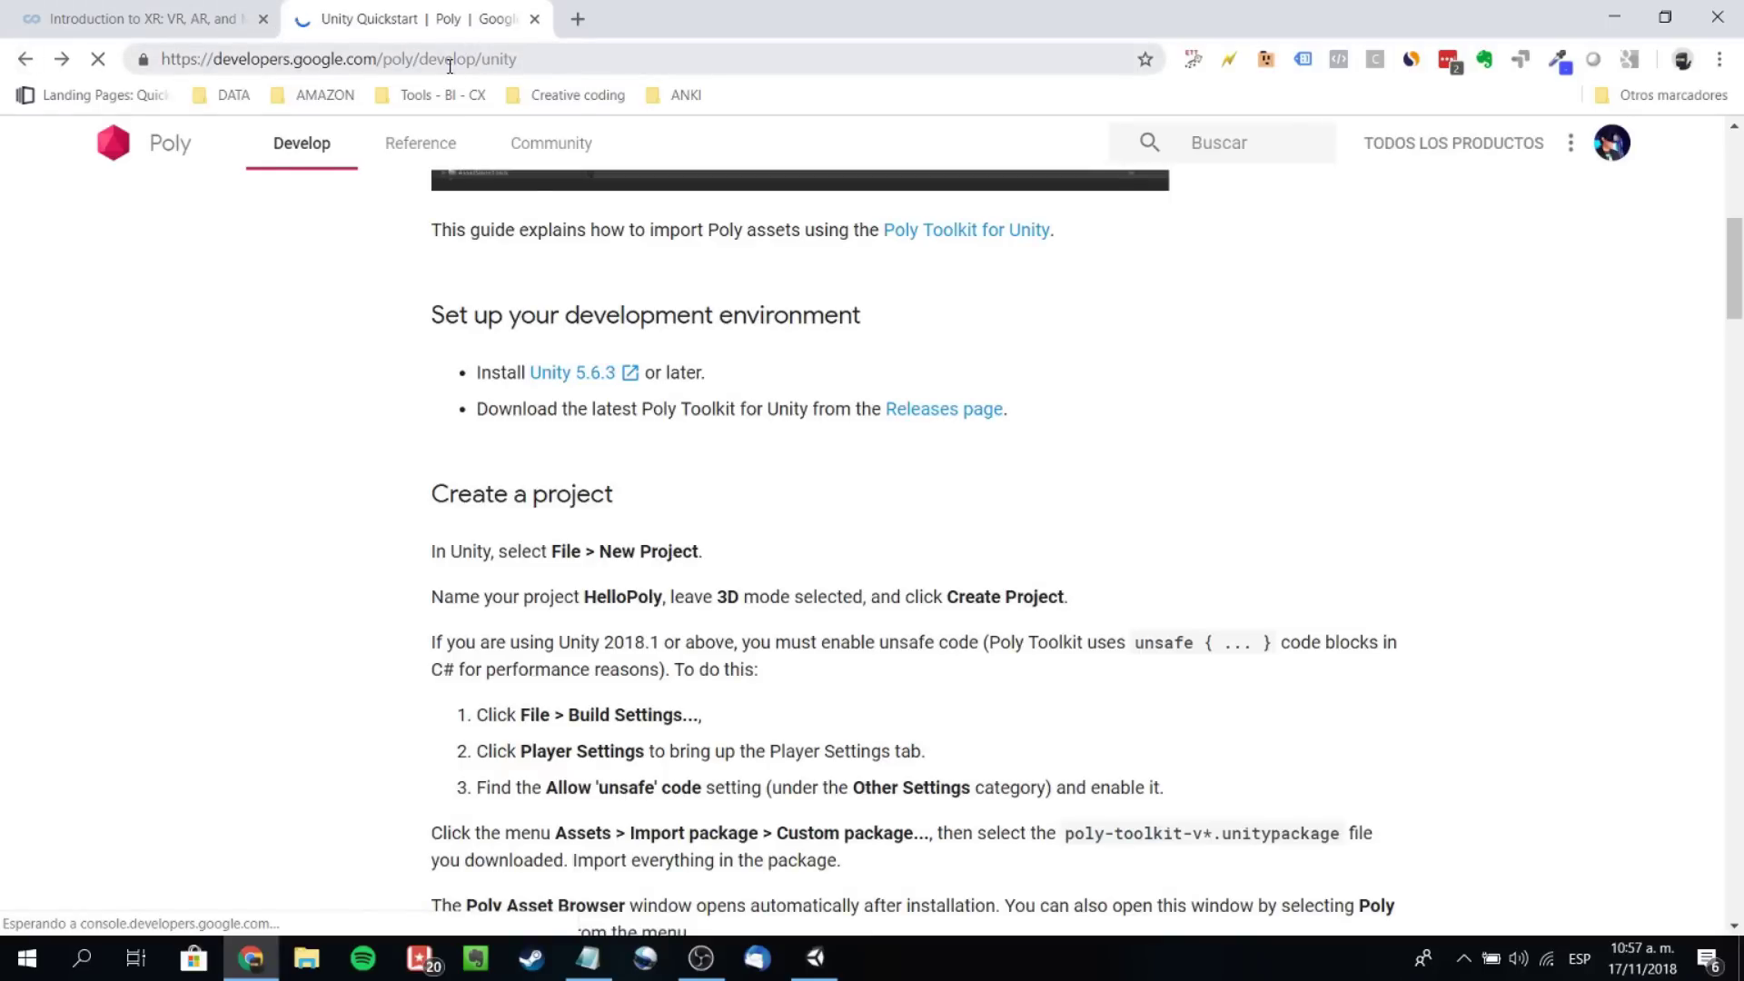
scroll(455, 332, "up", 8)
left_click_drag(430, 331, 698, 332)
scroll(1195, 486, "down", 5)
left_click(964, 535)
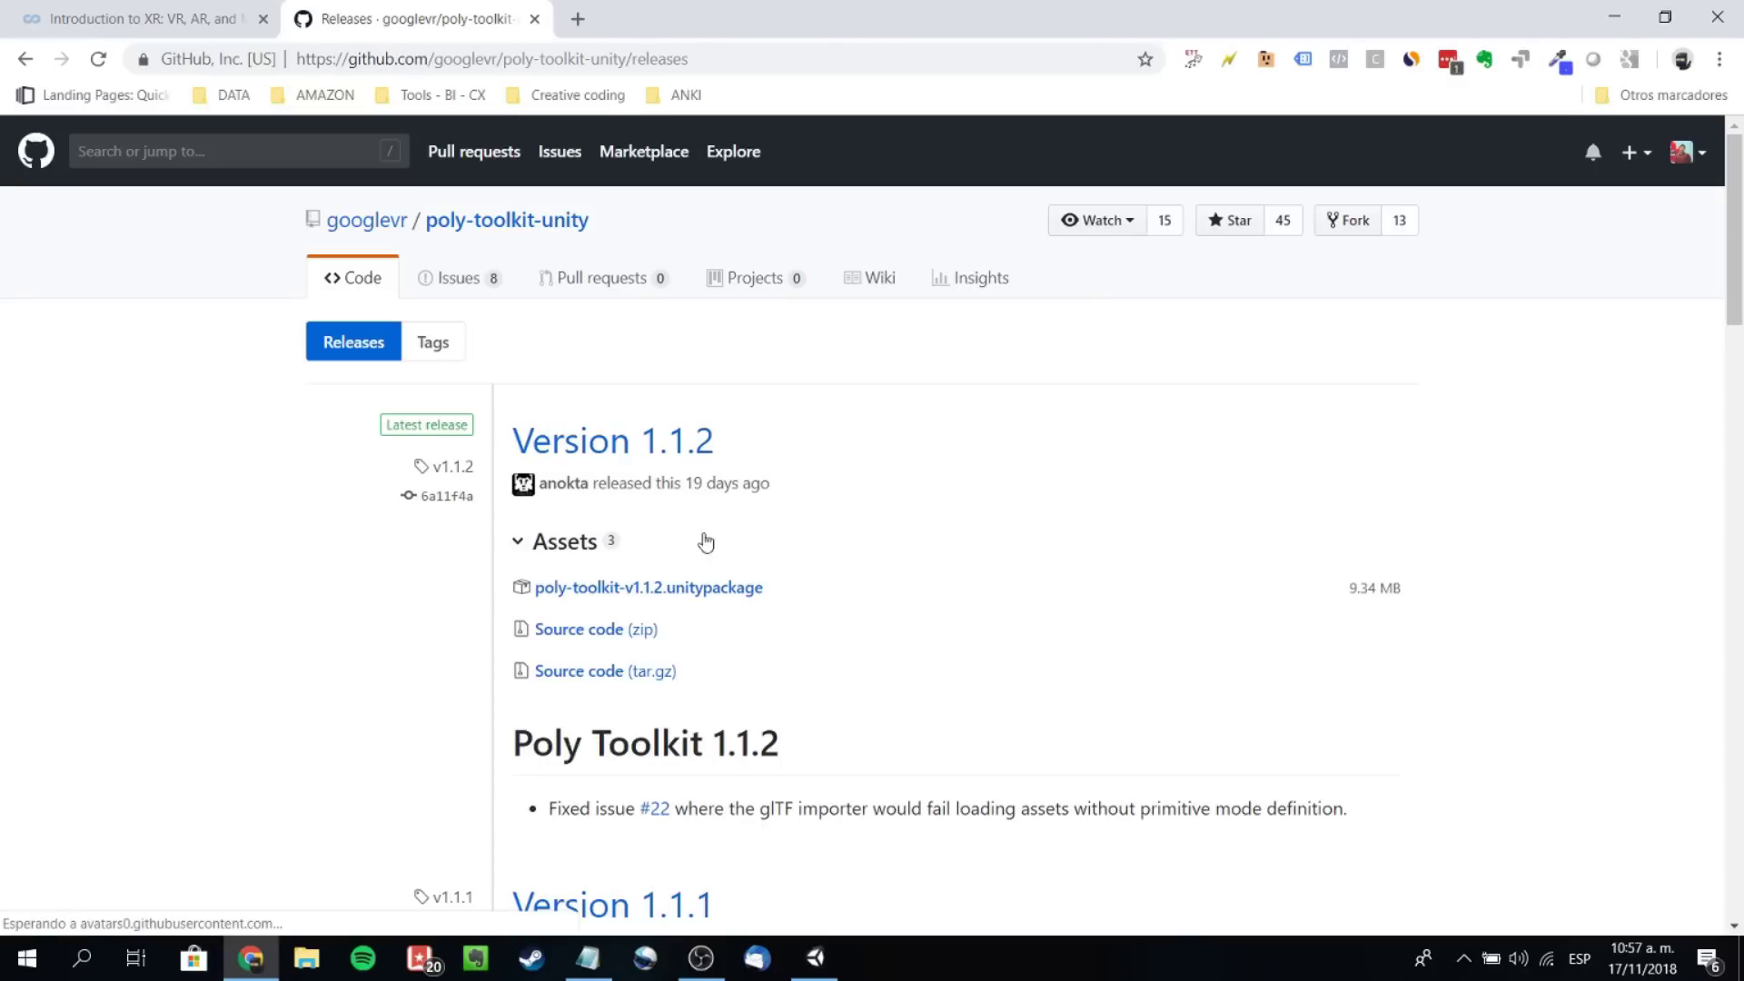
mouse_move(700, 484)
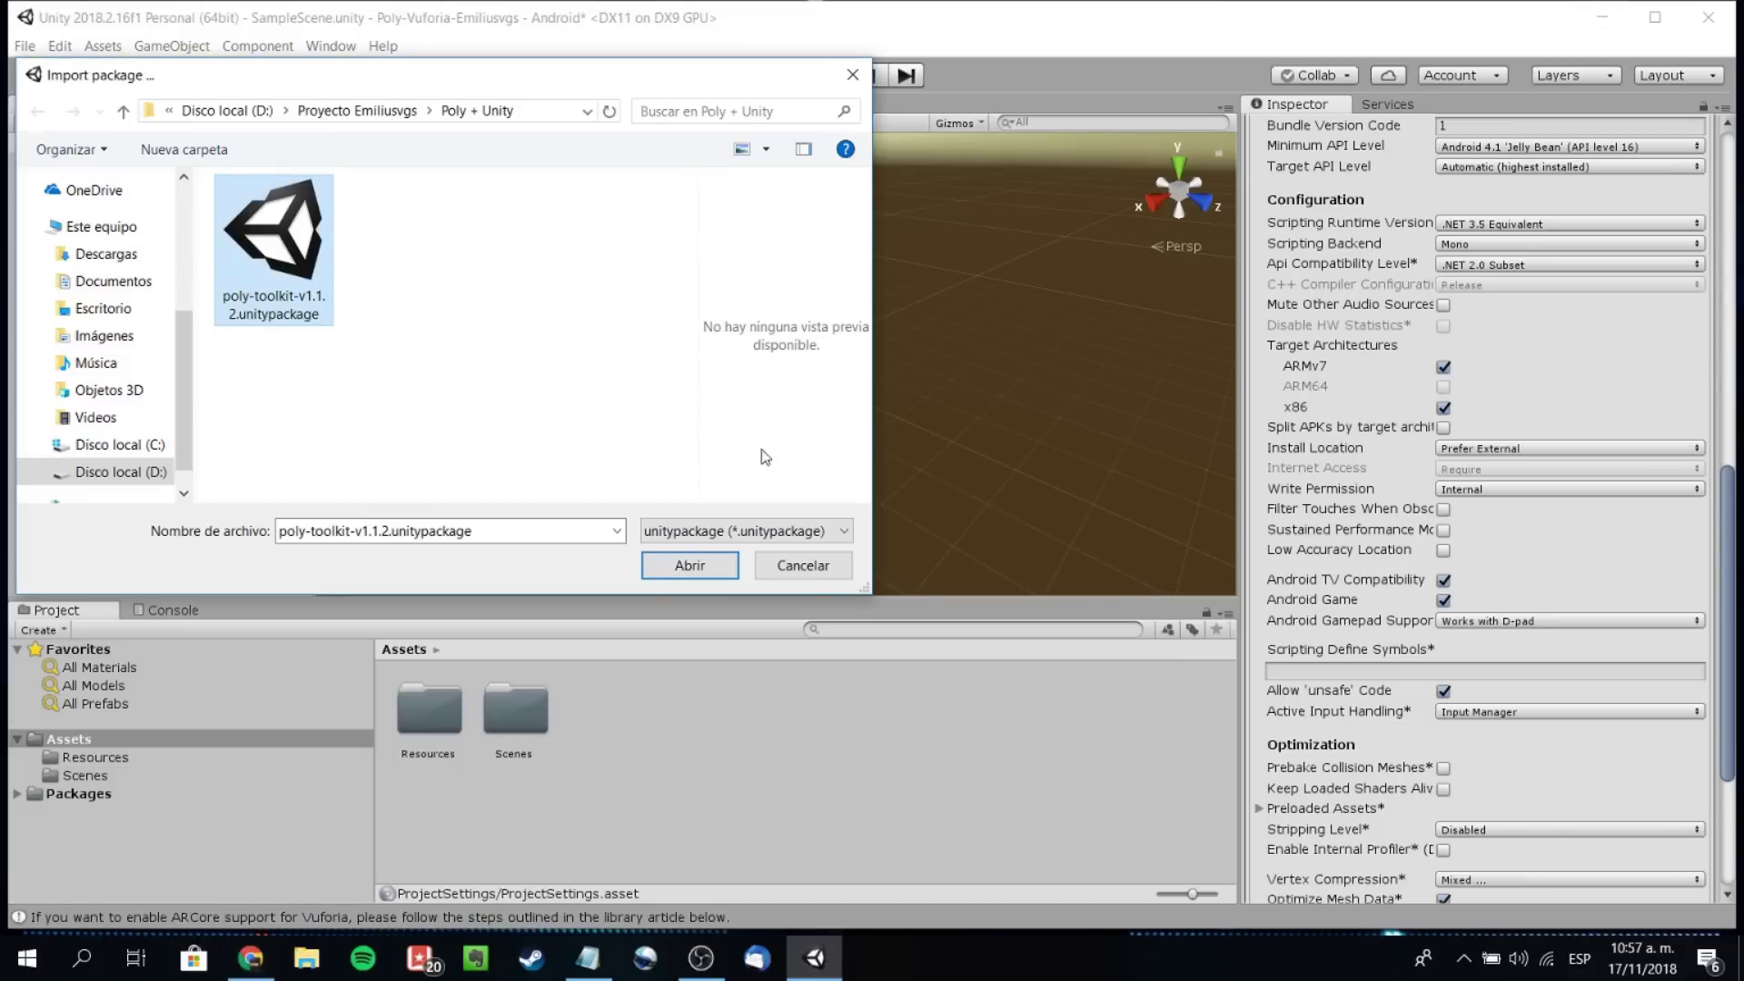
- Open the downloaded Poly Toolkit package to import it into the project
left_click(697, 565)
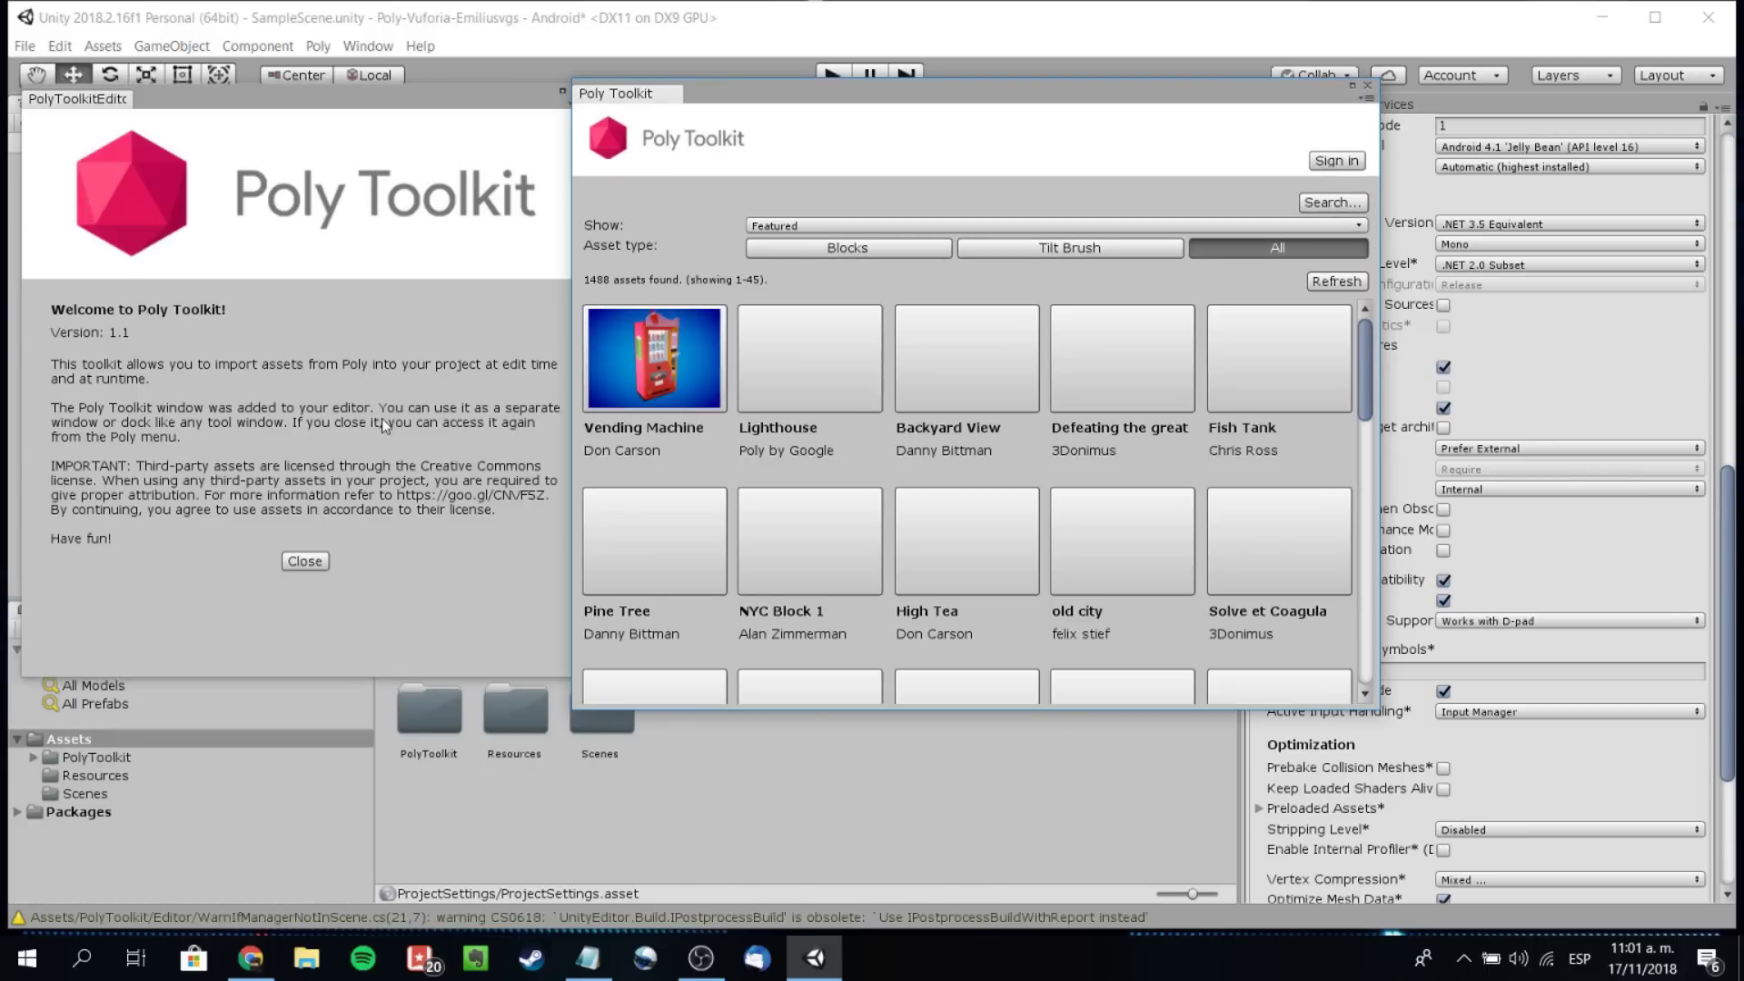
- Close the Poly Toolkit welcome window and the featured-models browser
left_click(320, 560)
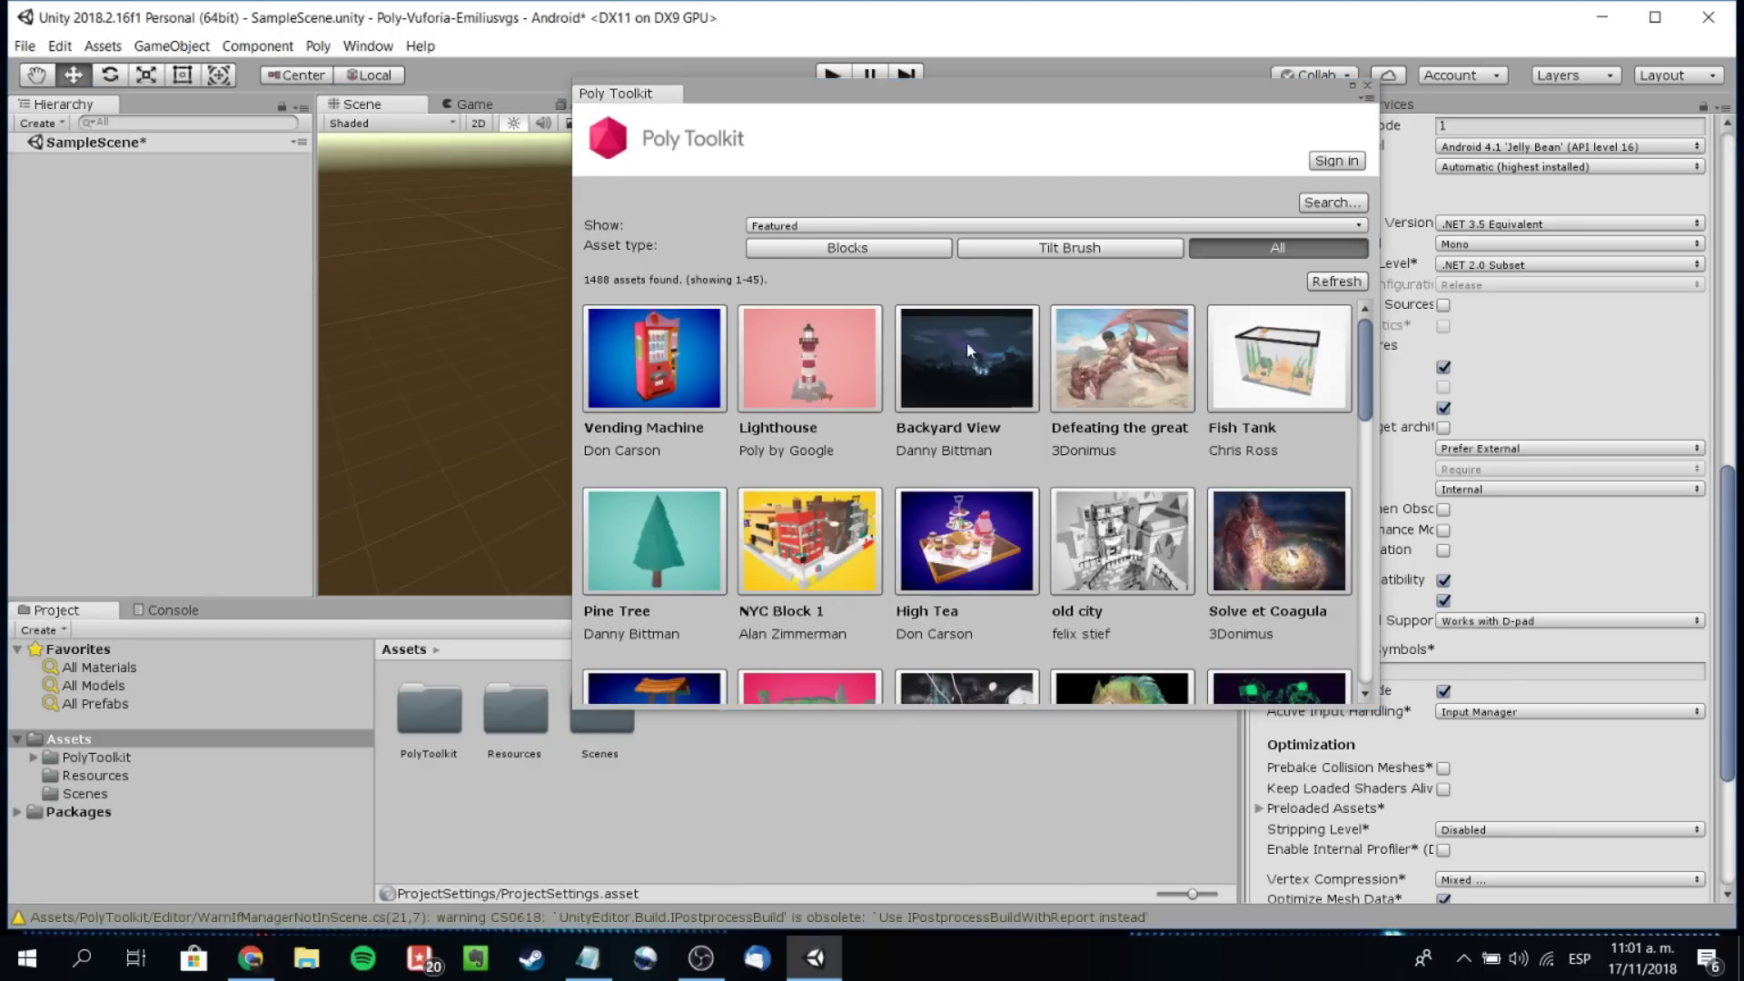
scroll(1062, 385, "down", 5)
scroll(1065, 391, "up", 5)
left_click(1367, 85)
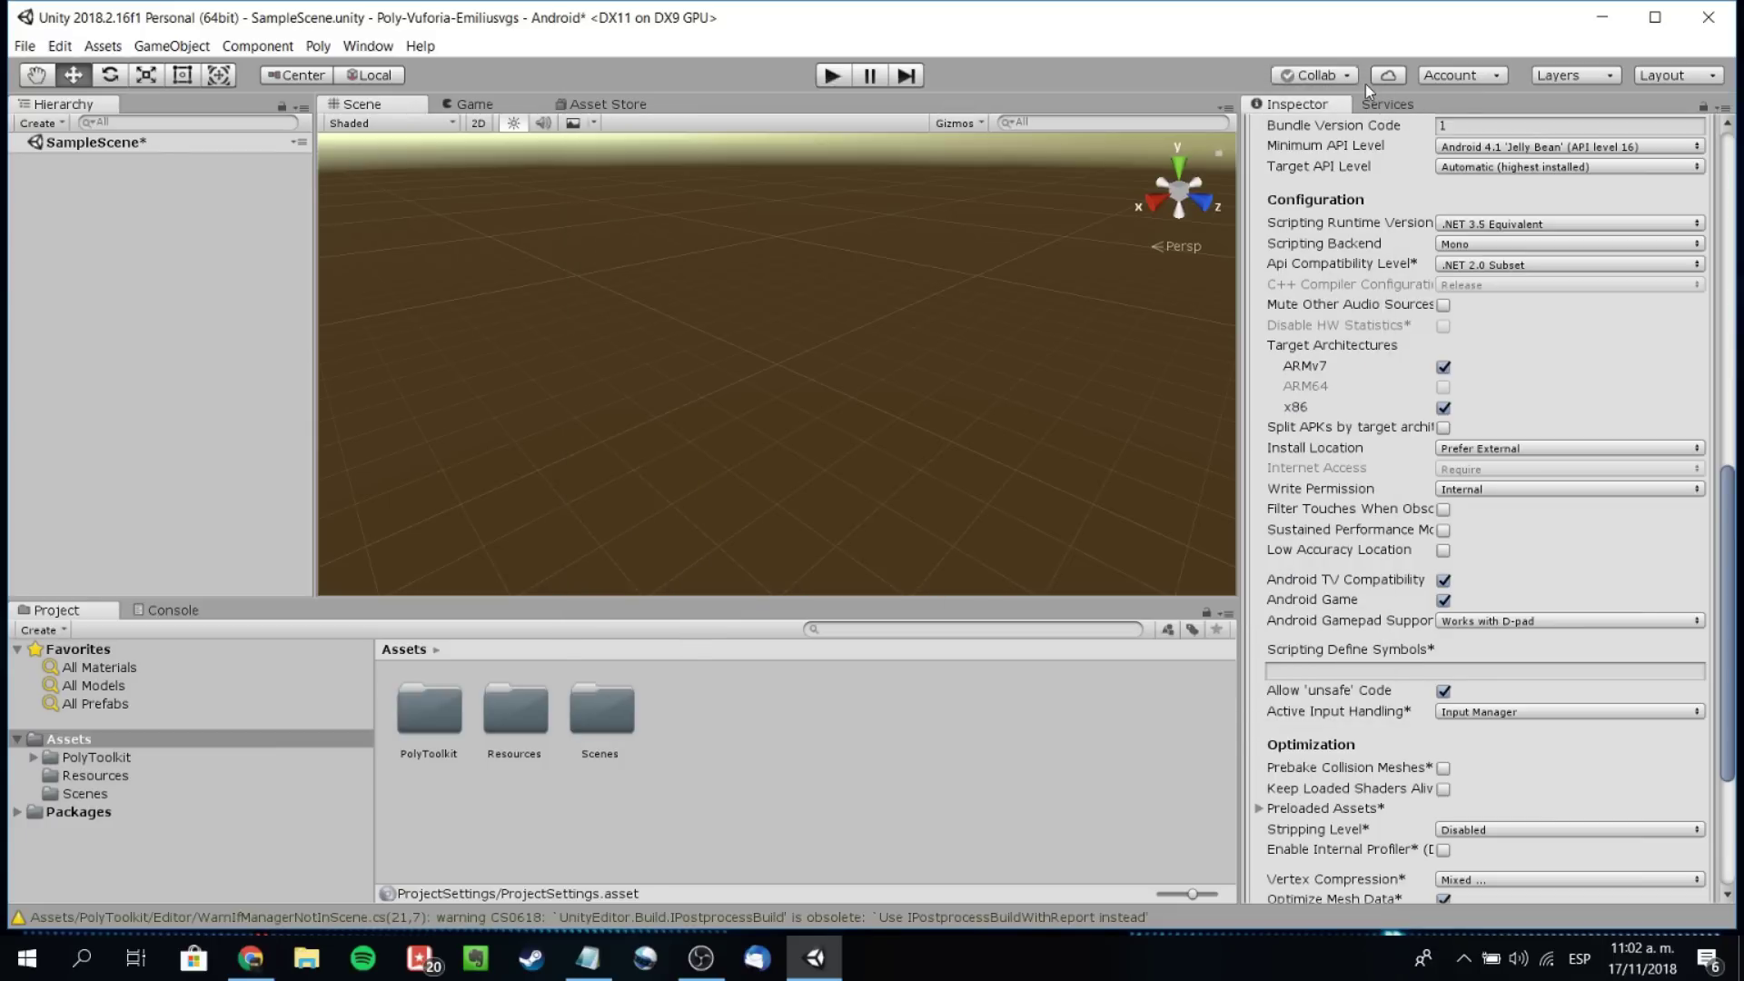
- Open Vuforia Configuration and go to the Vuforia License Manager via Add License
left_click(347, 50)
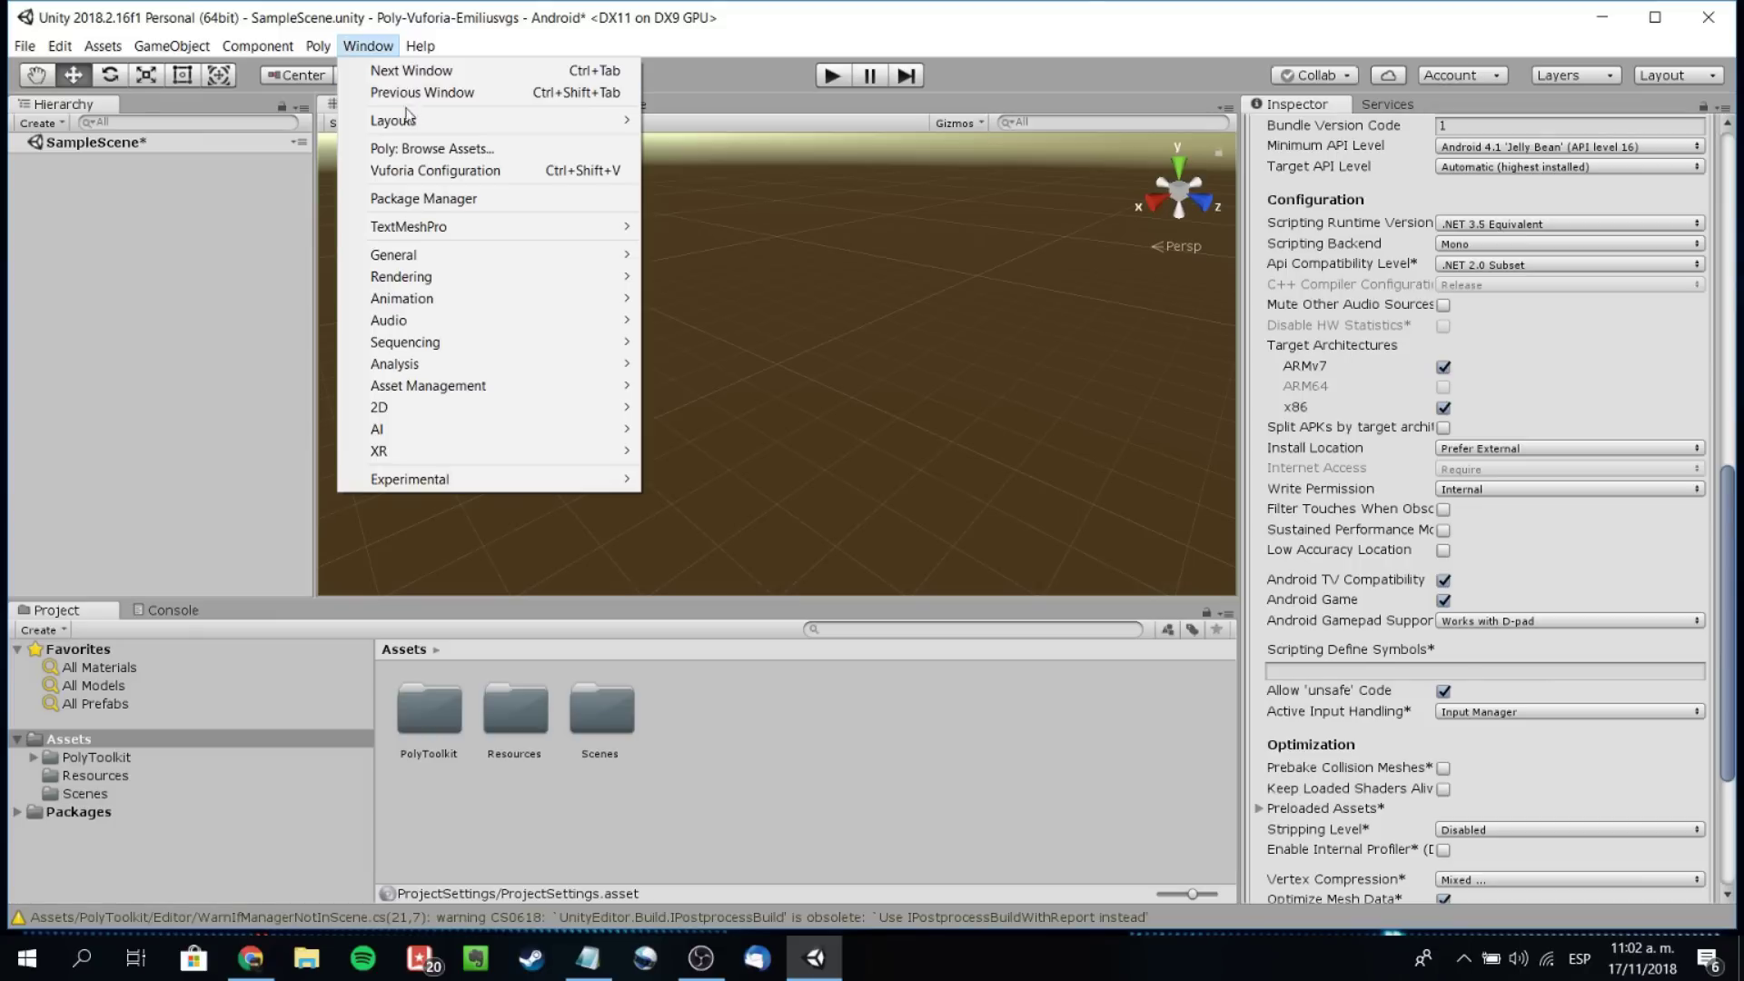
left_click(439, 173)
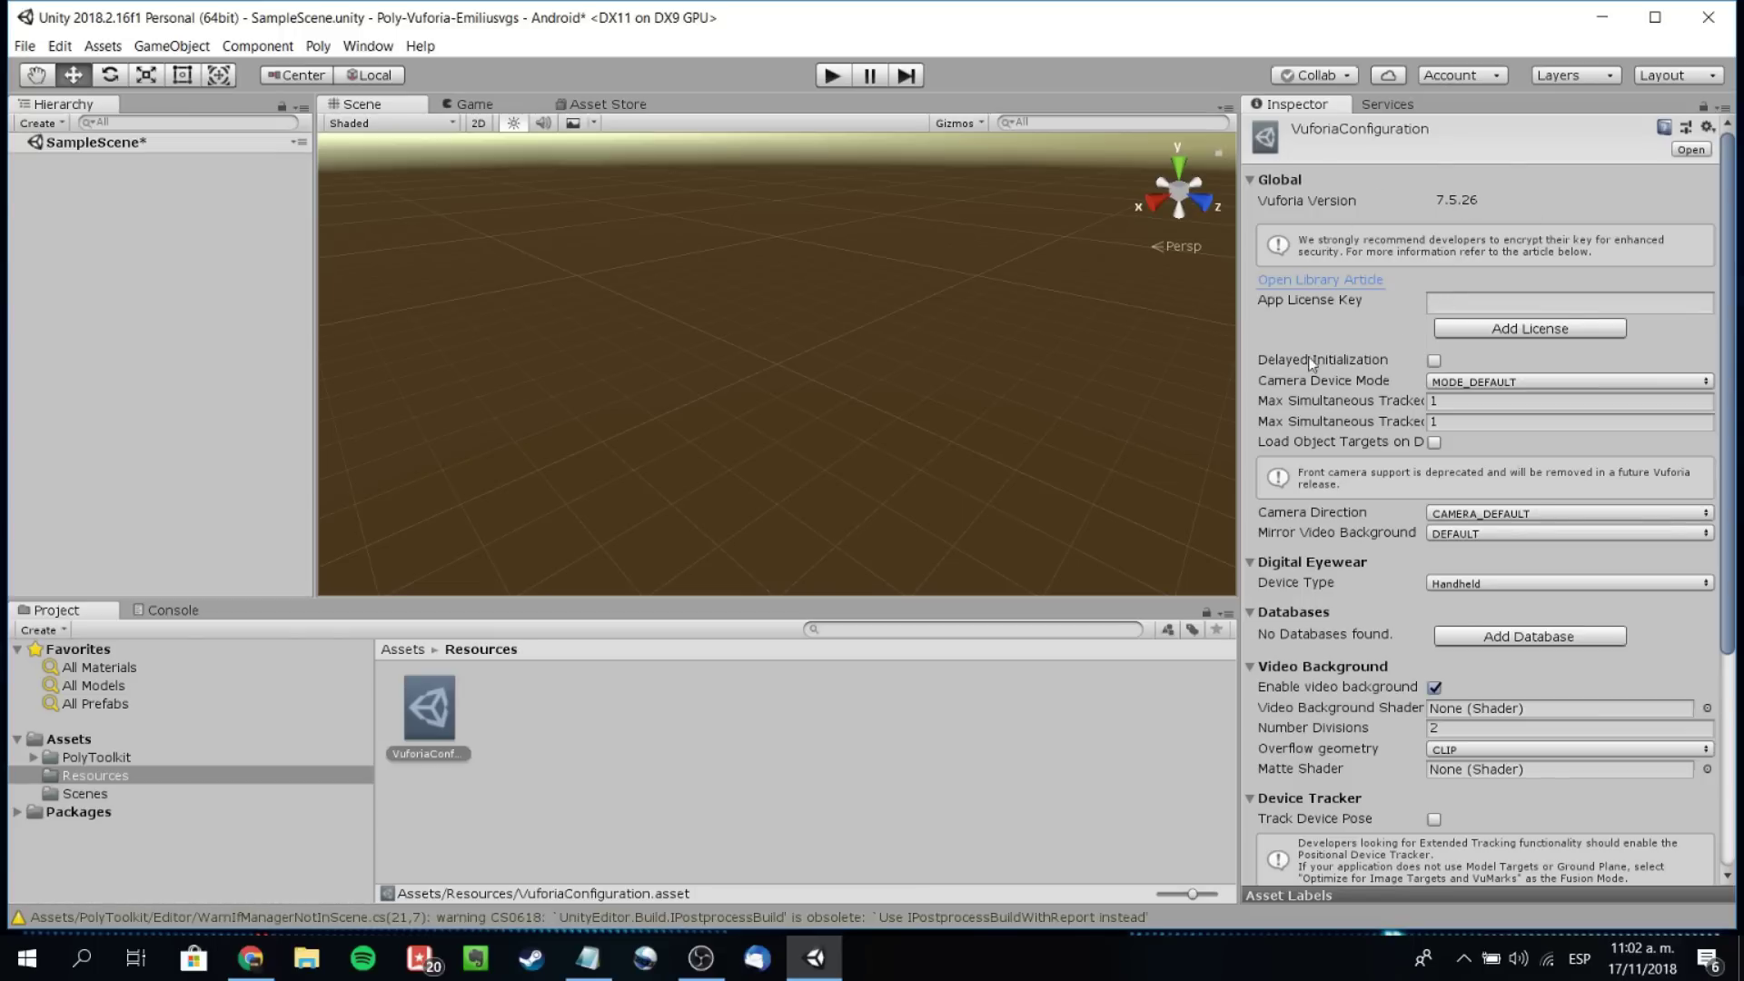
left_click(1488, 332)
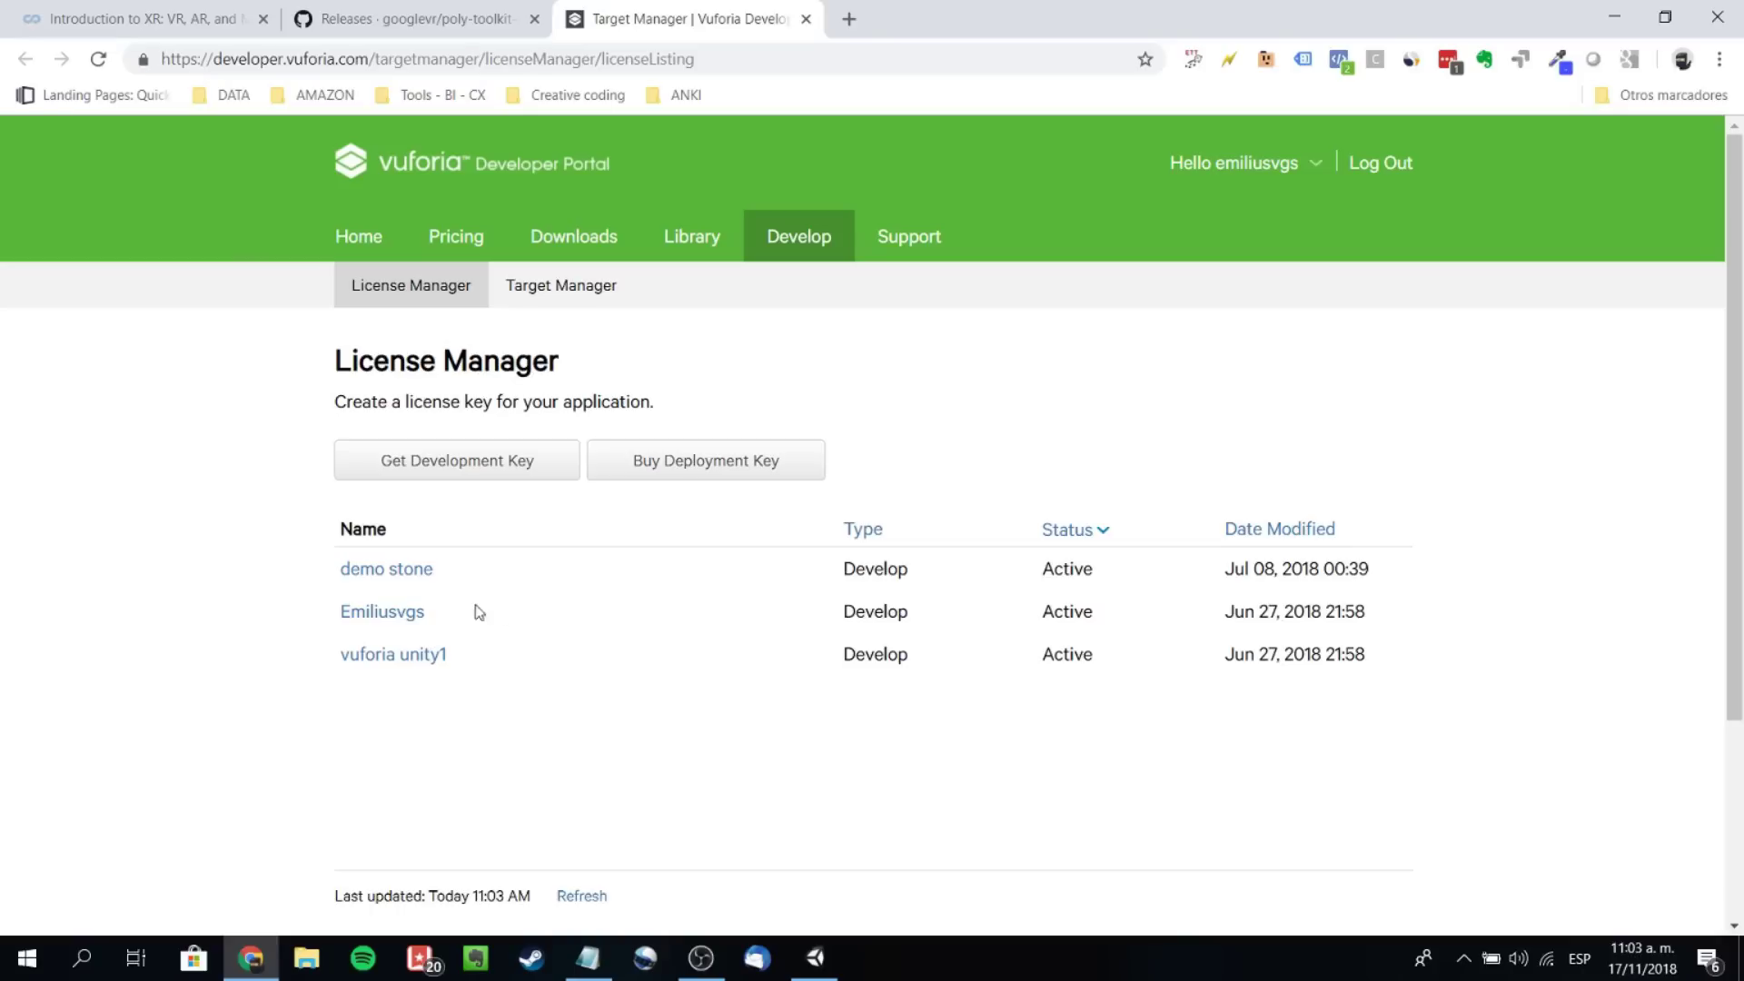
- Copy the demo stone license key from the Vuforia Developer Portal into Unity's App License Key field
left_click(421, 572)
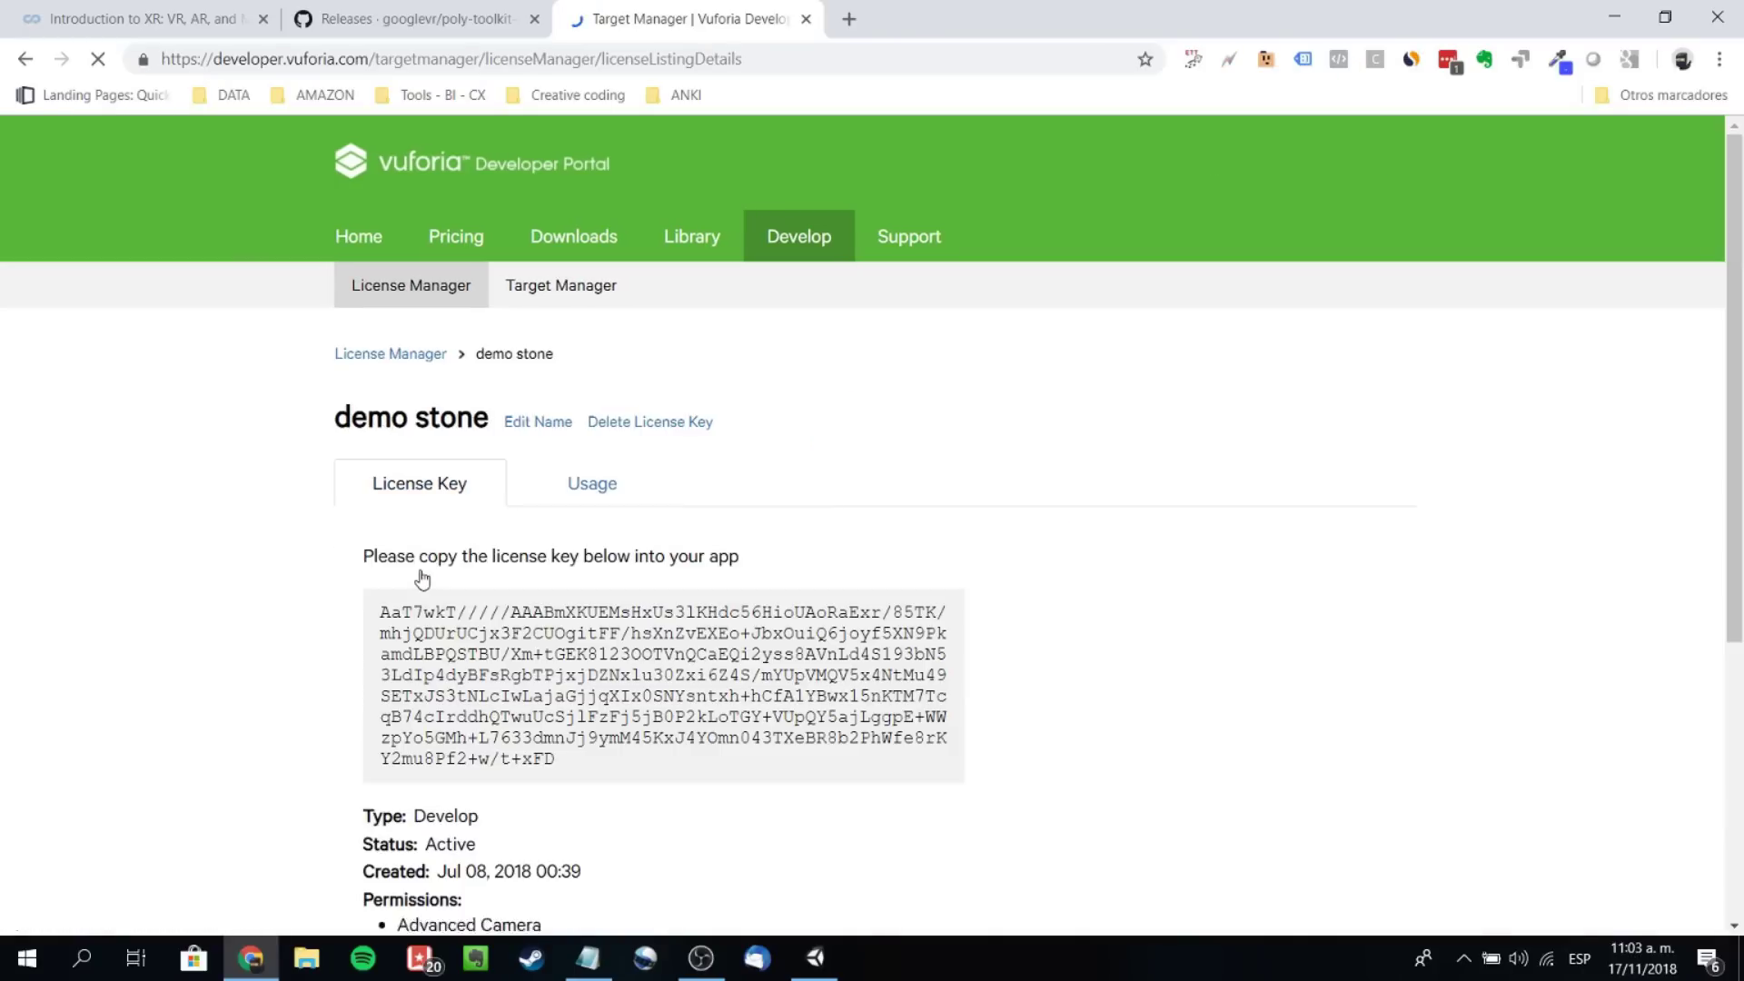
double_click(513, 613)
triple_click(514, 613)
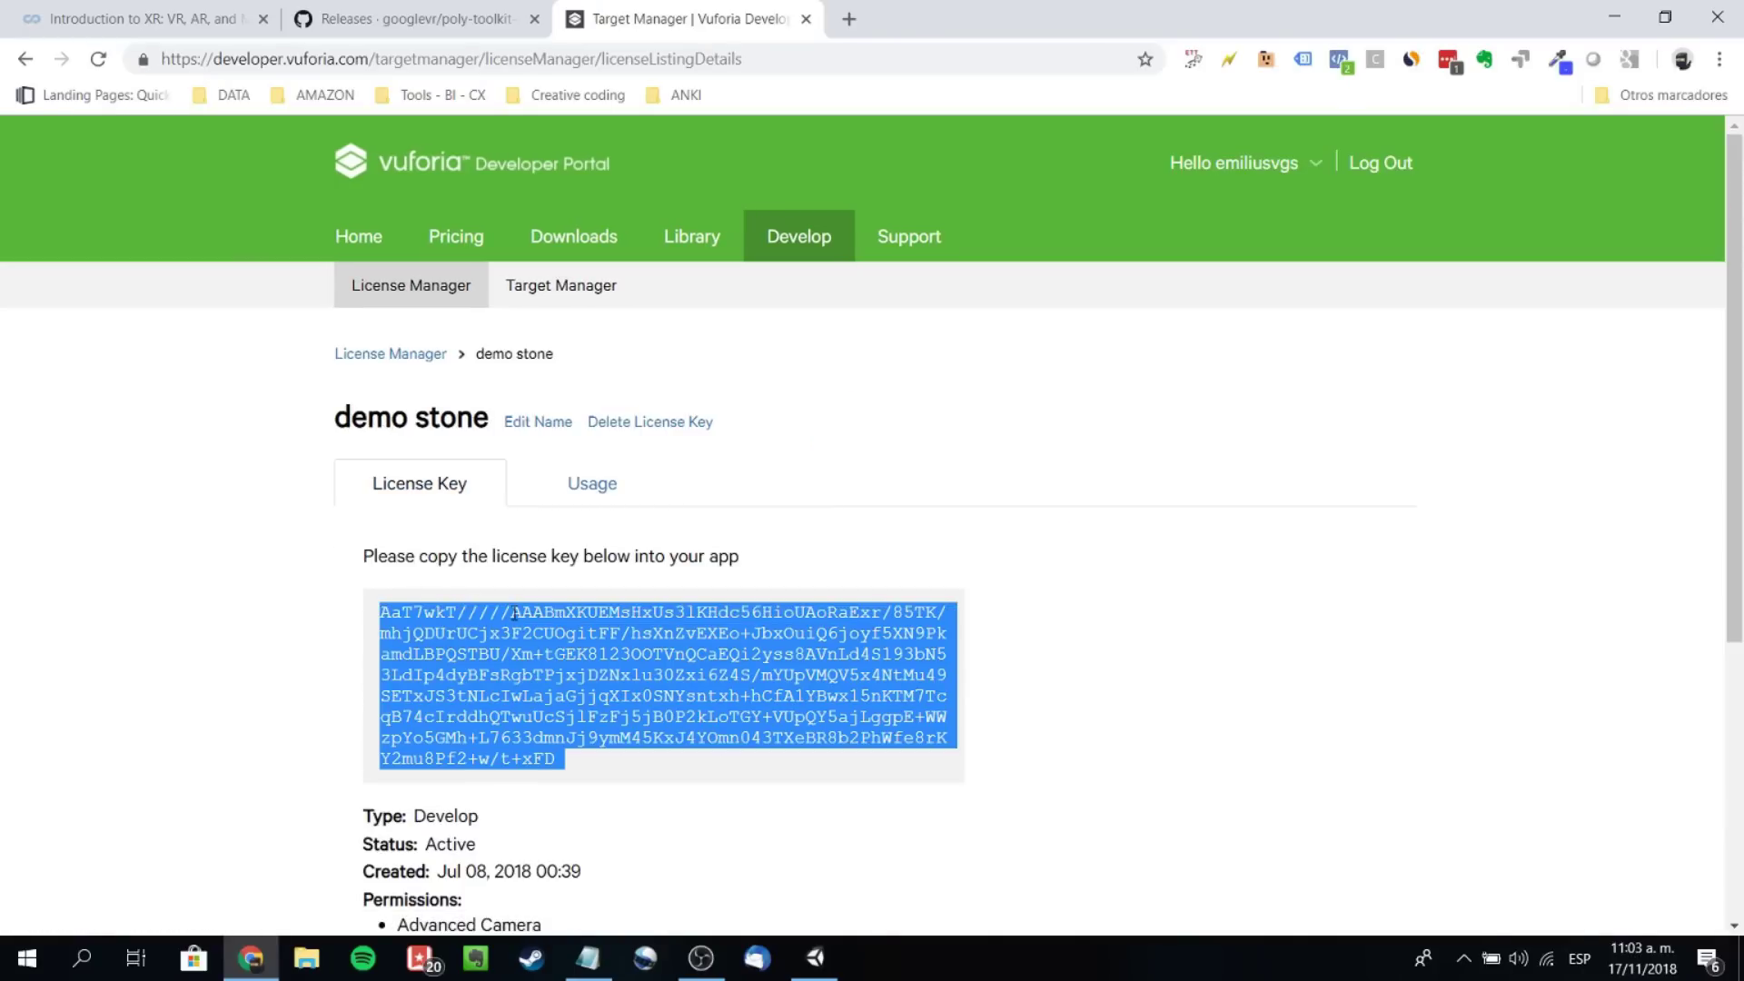
key("ctrl+c")
key("alt+Tab")
left_click(1471, 299)
key("ctrl+v")
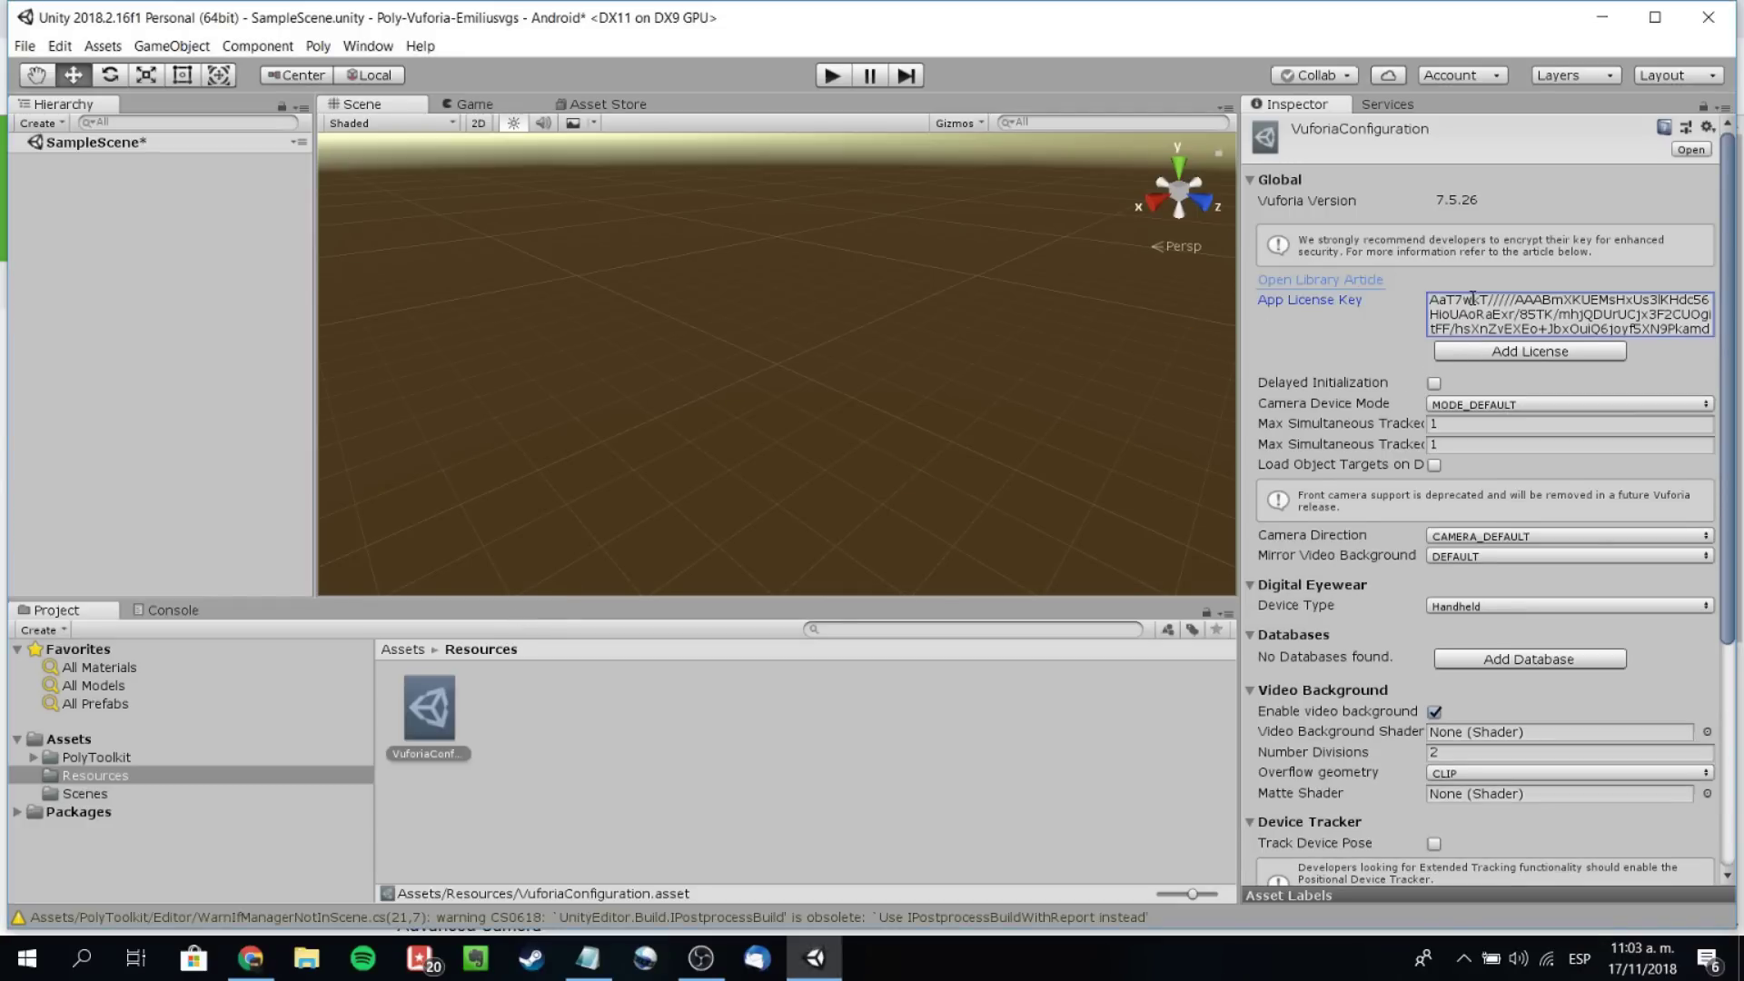
left_click(1456, 533)
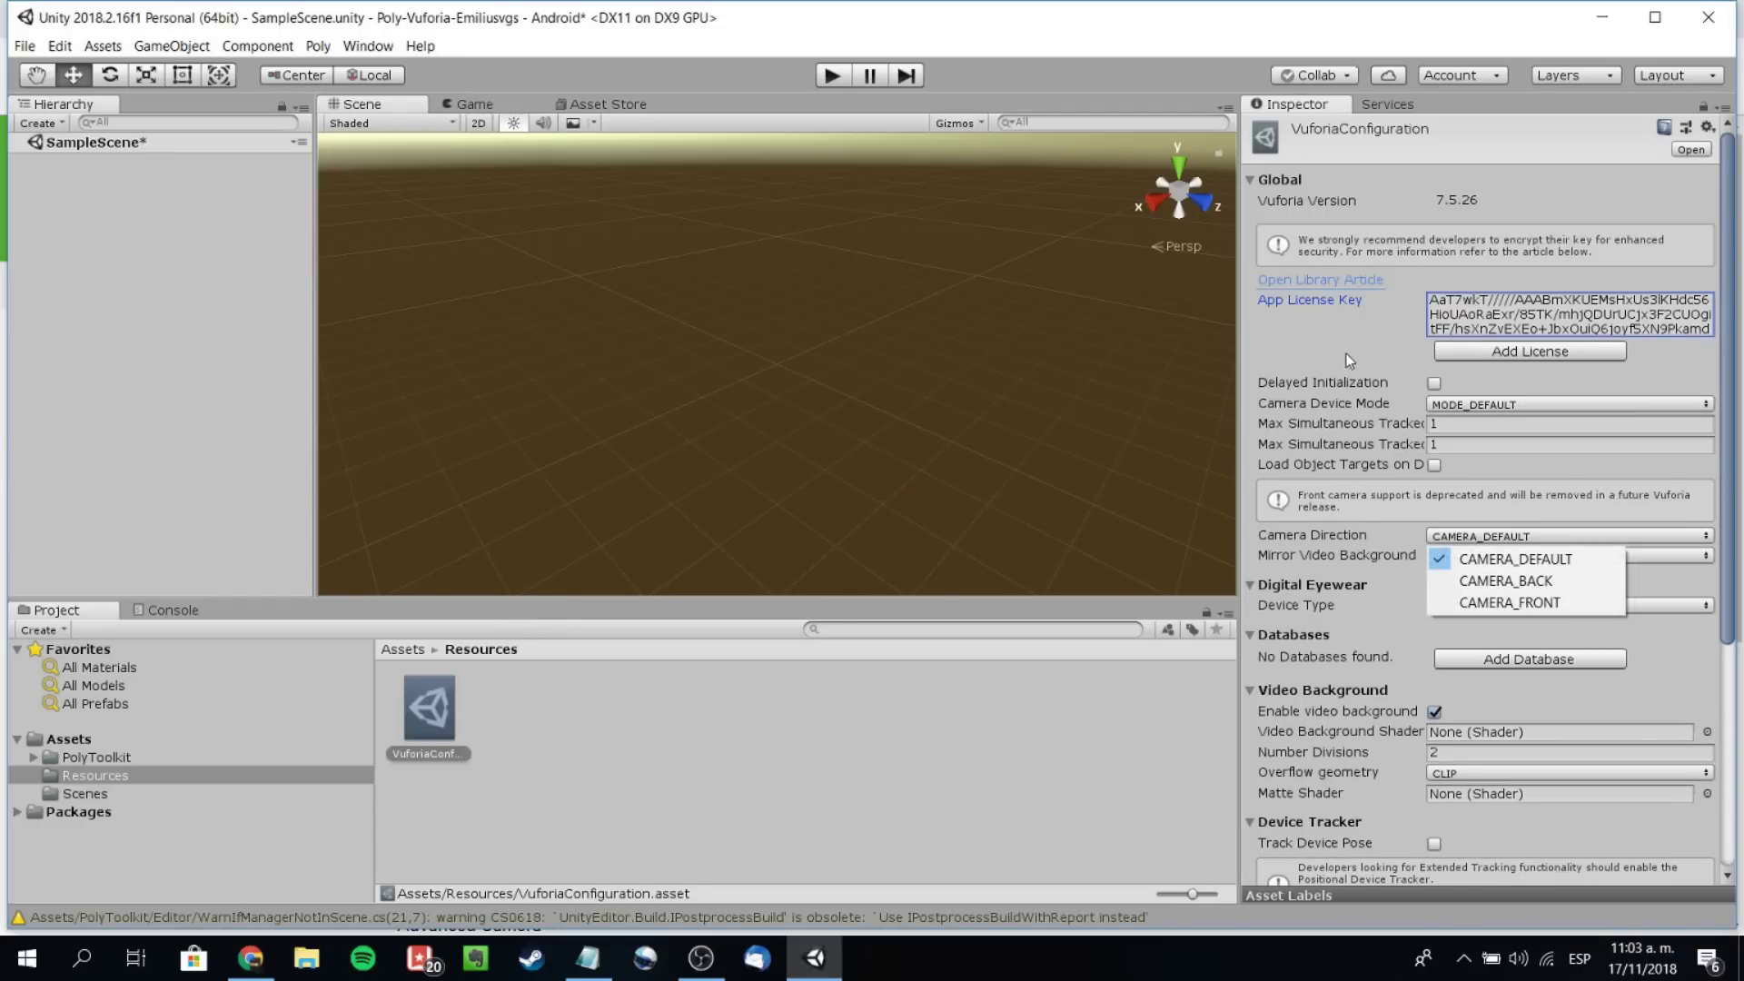
left_click(1337, 345)
left_click(1448, 406)
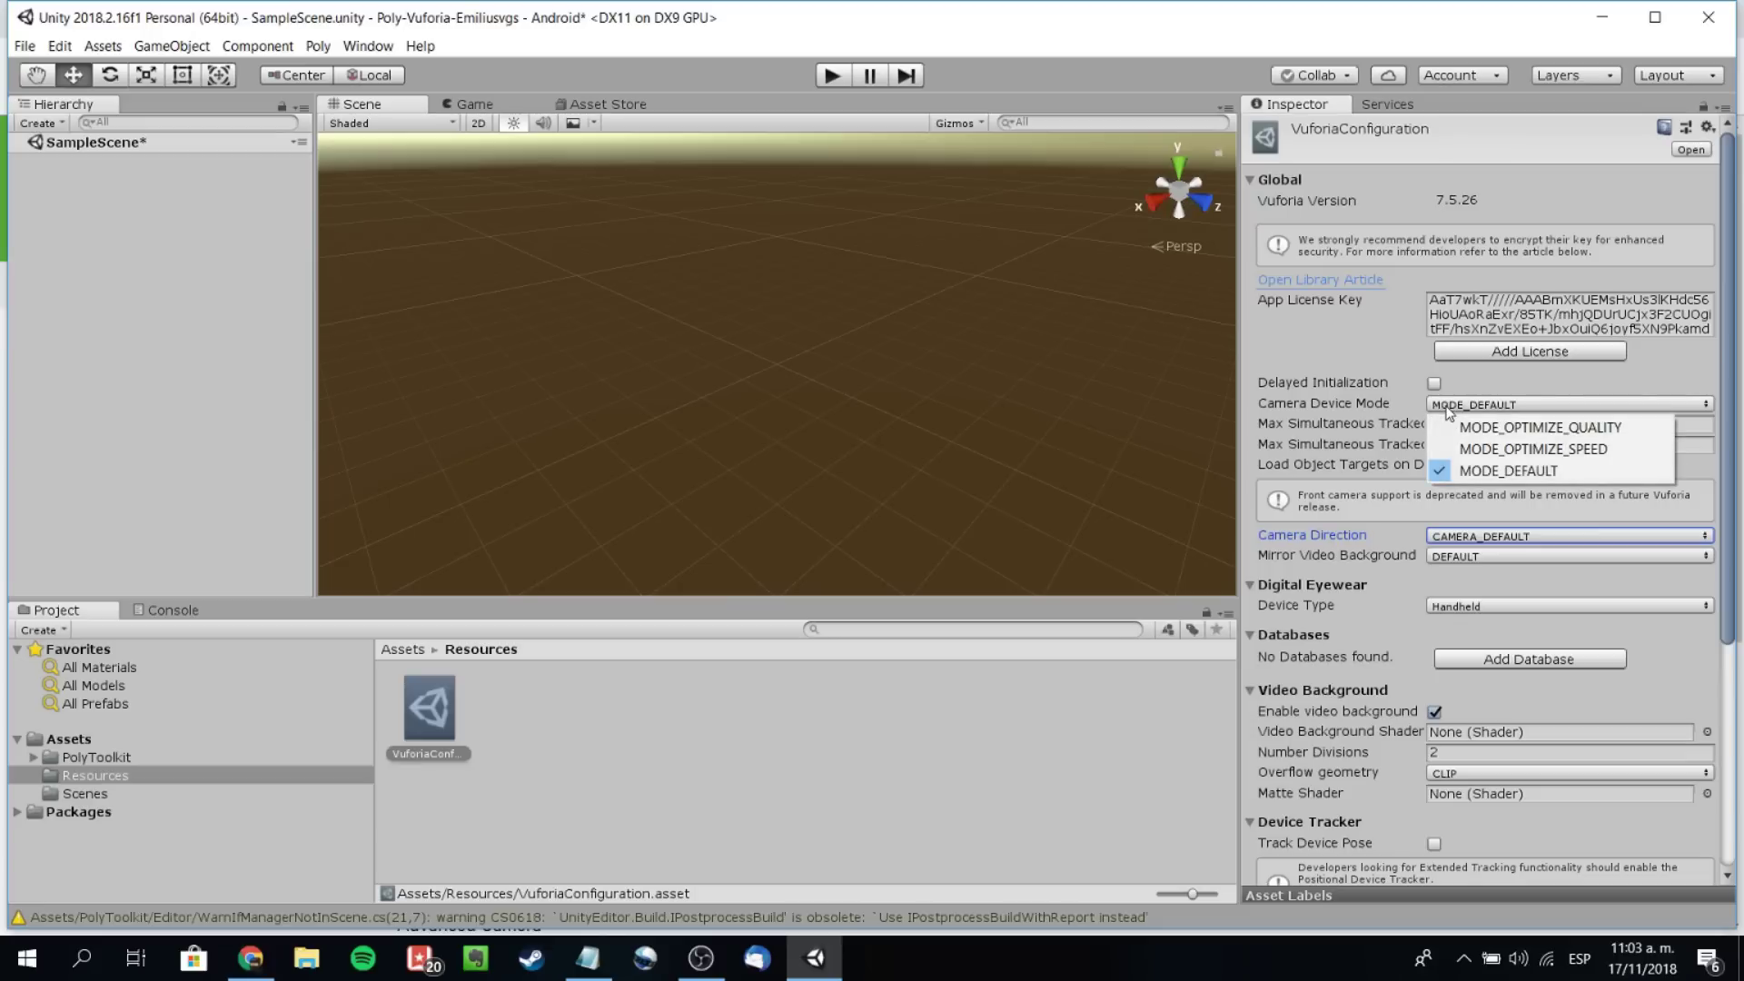
left_click(1344, 349)
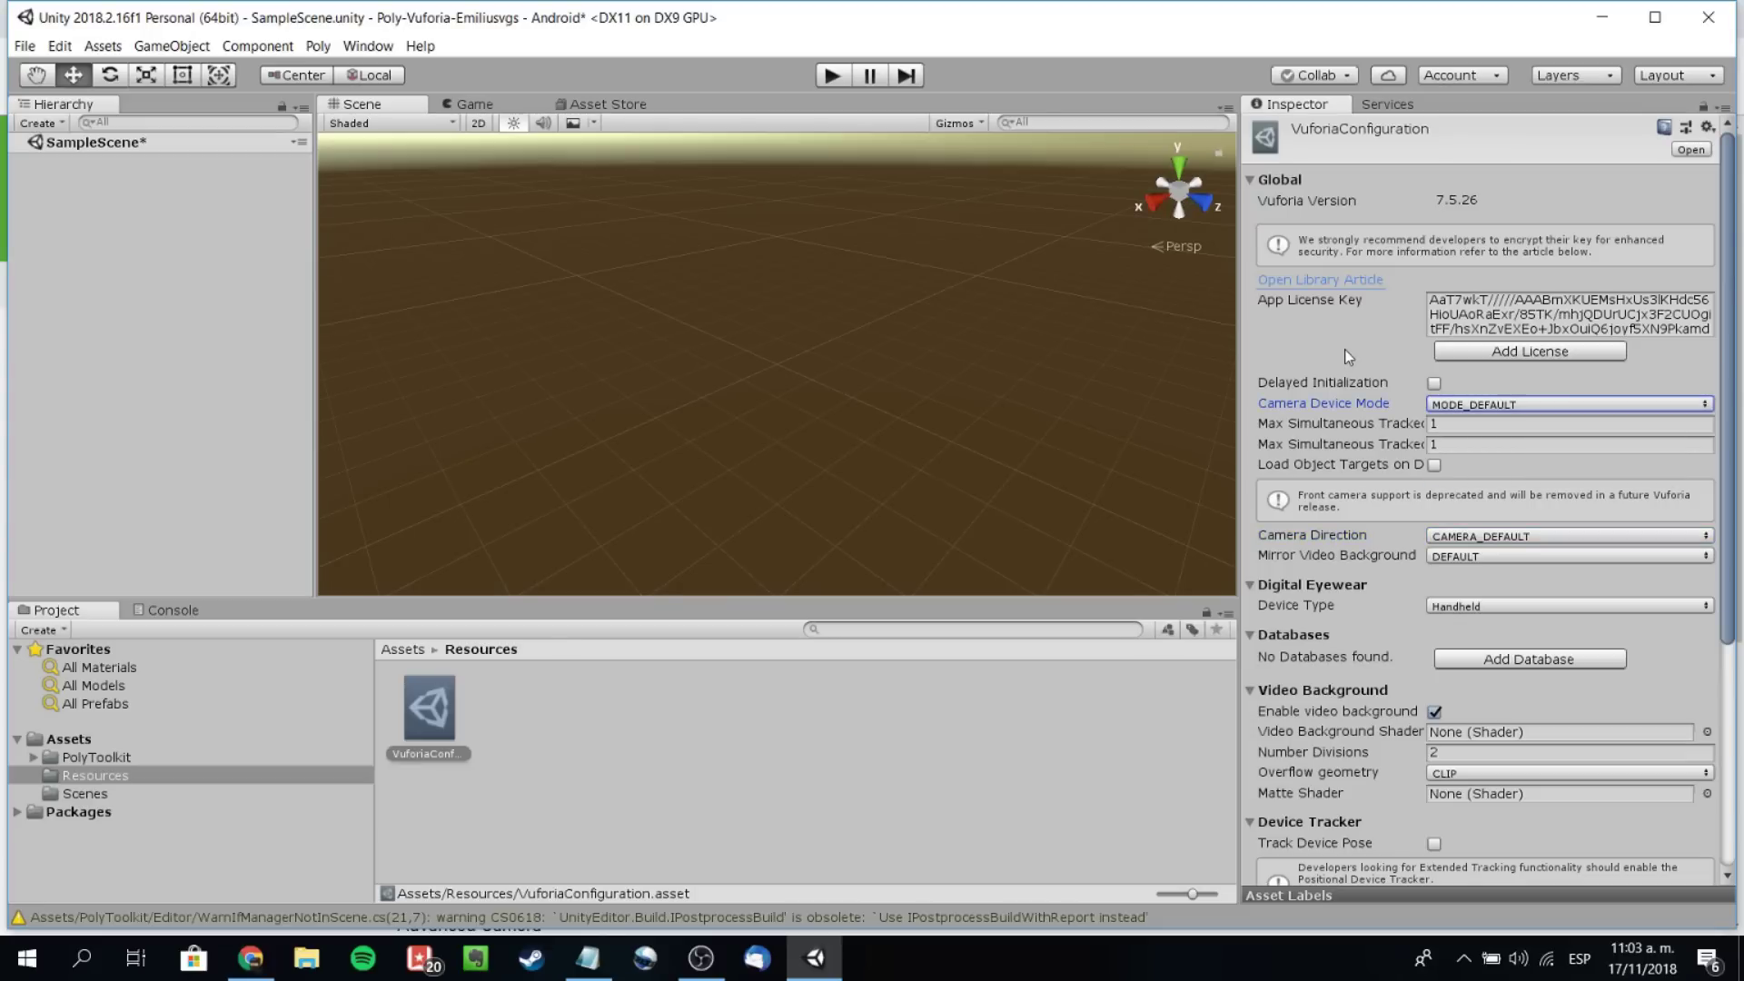
scroll(1332, 559, "down", 1)
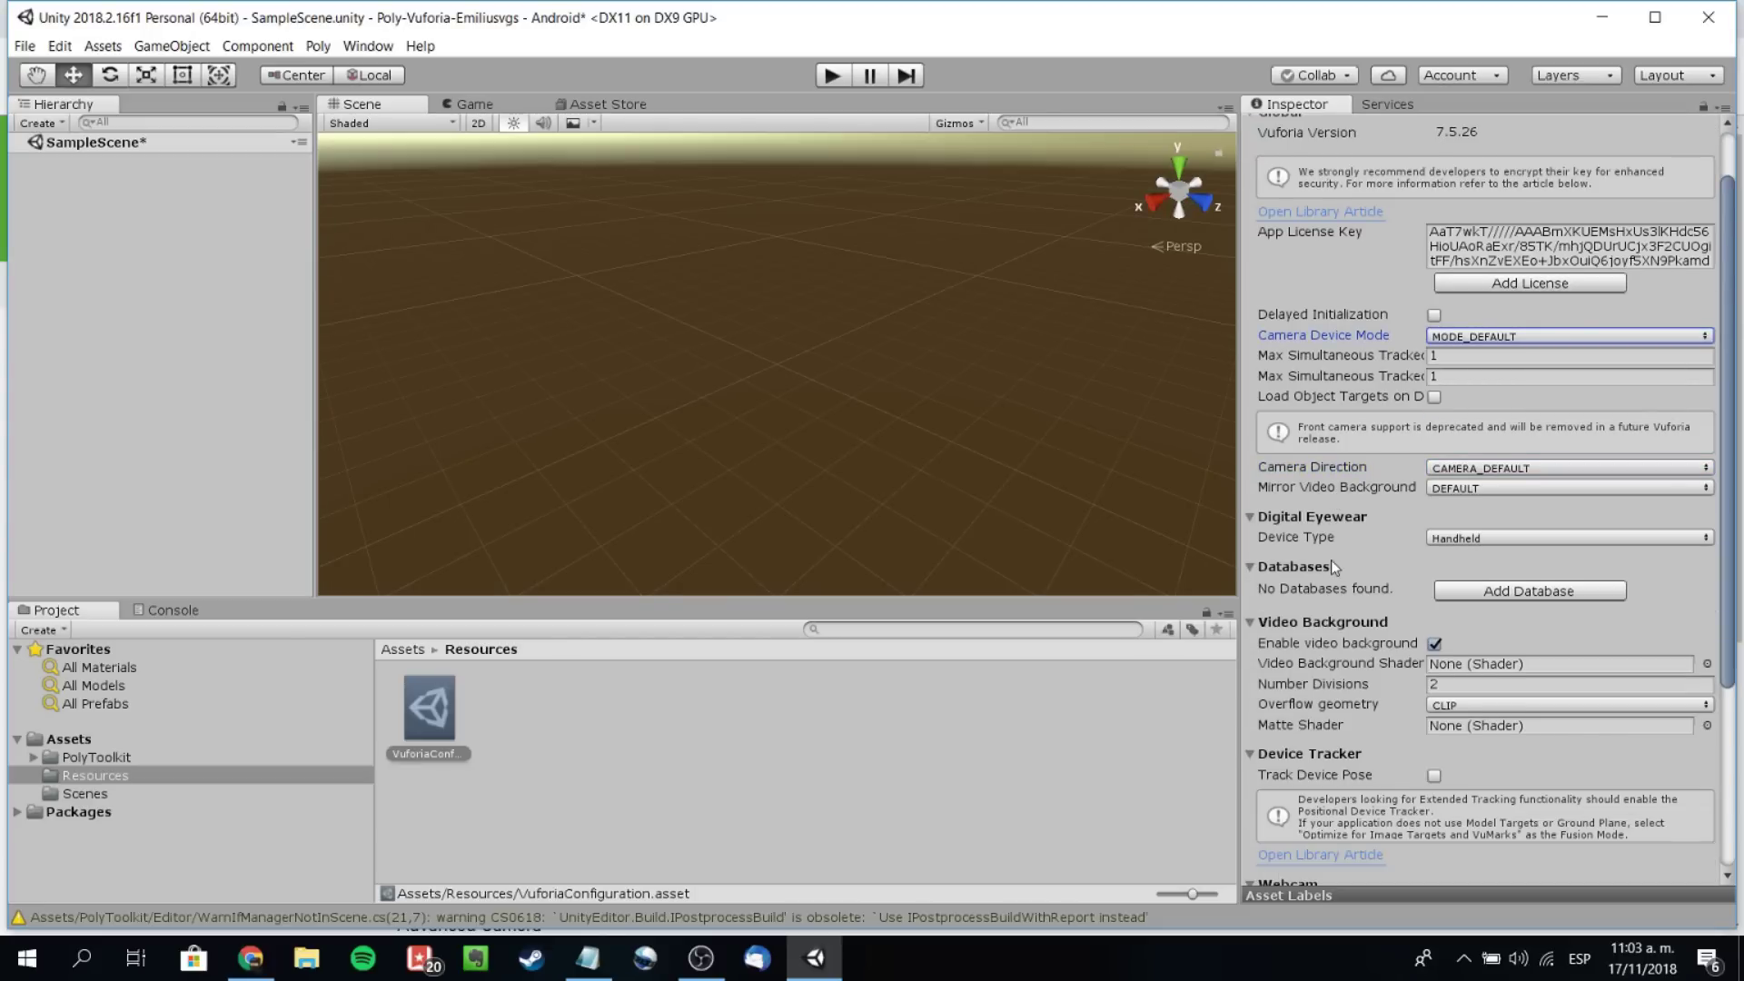
scroll(1332, 560, "down", 2)
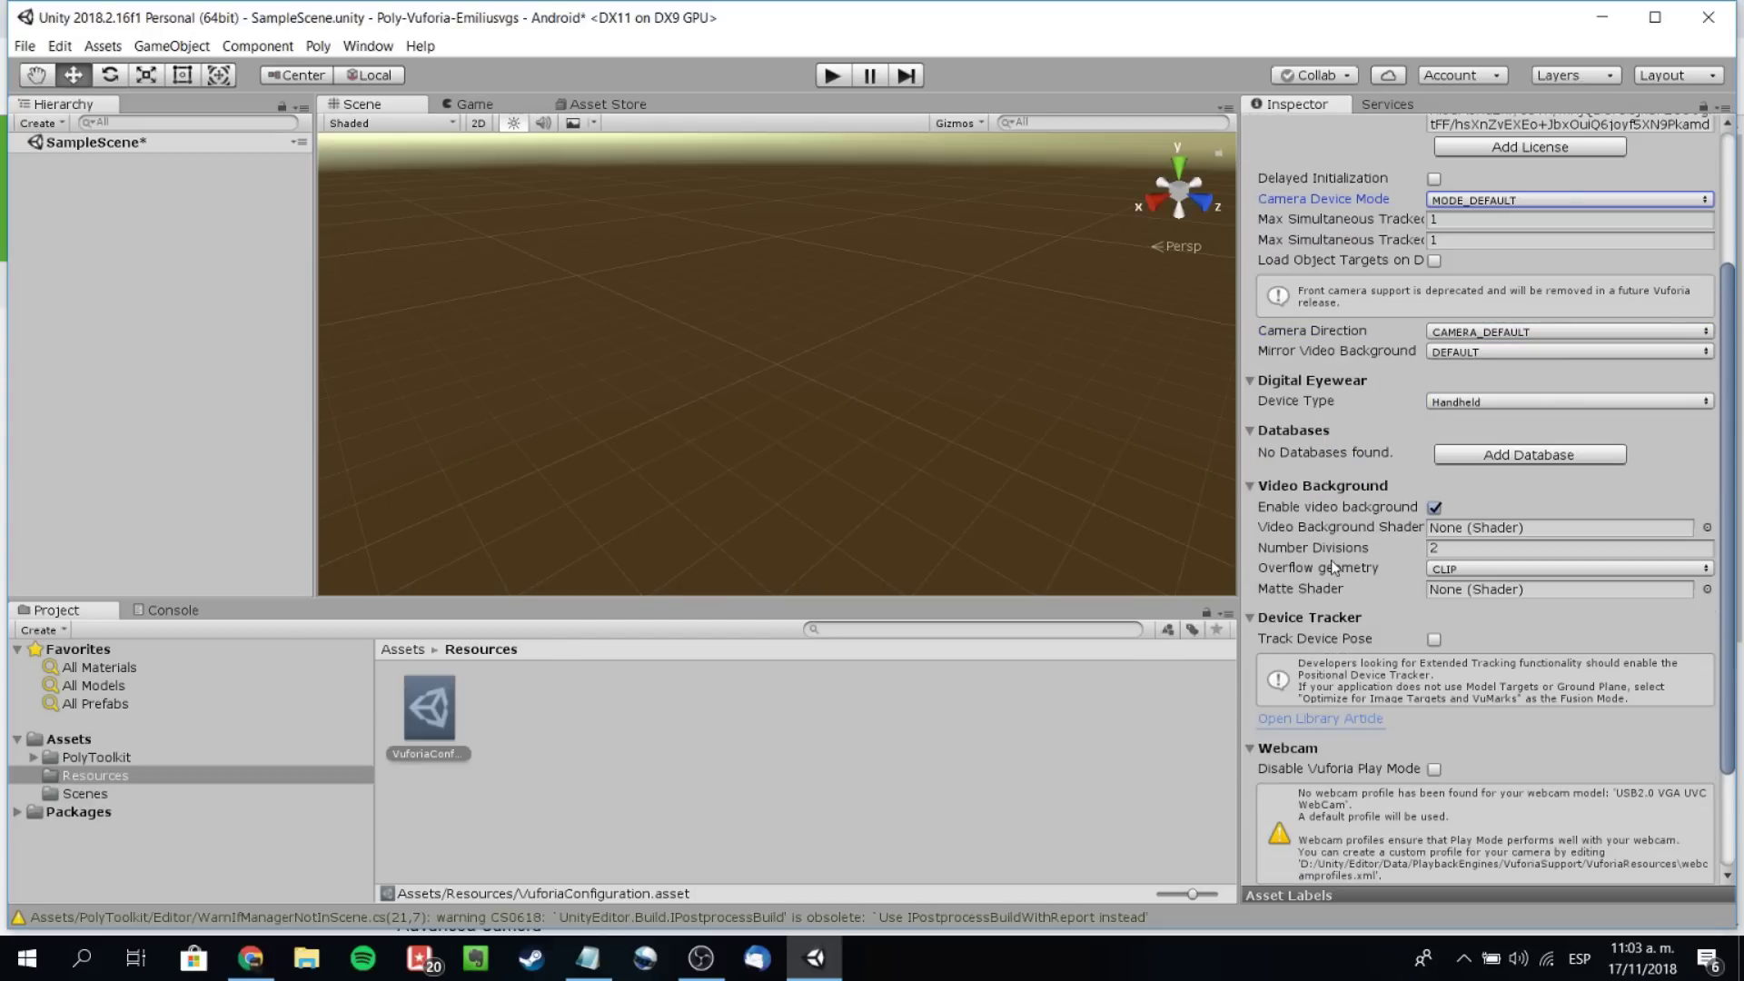
scroll(1332, 560, "down", 2)
scroll(1360, 592, "up", 5)
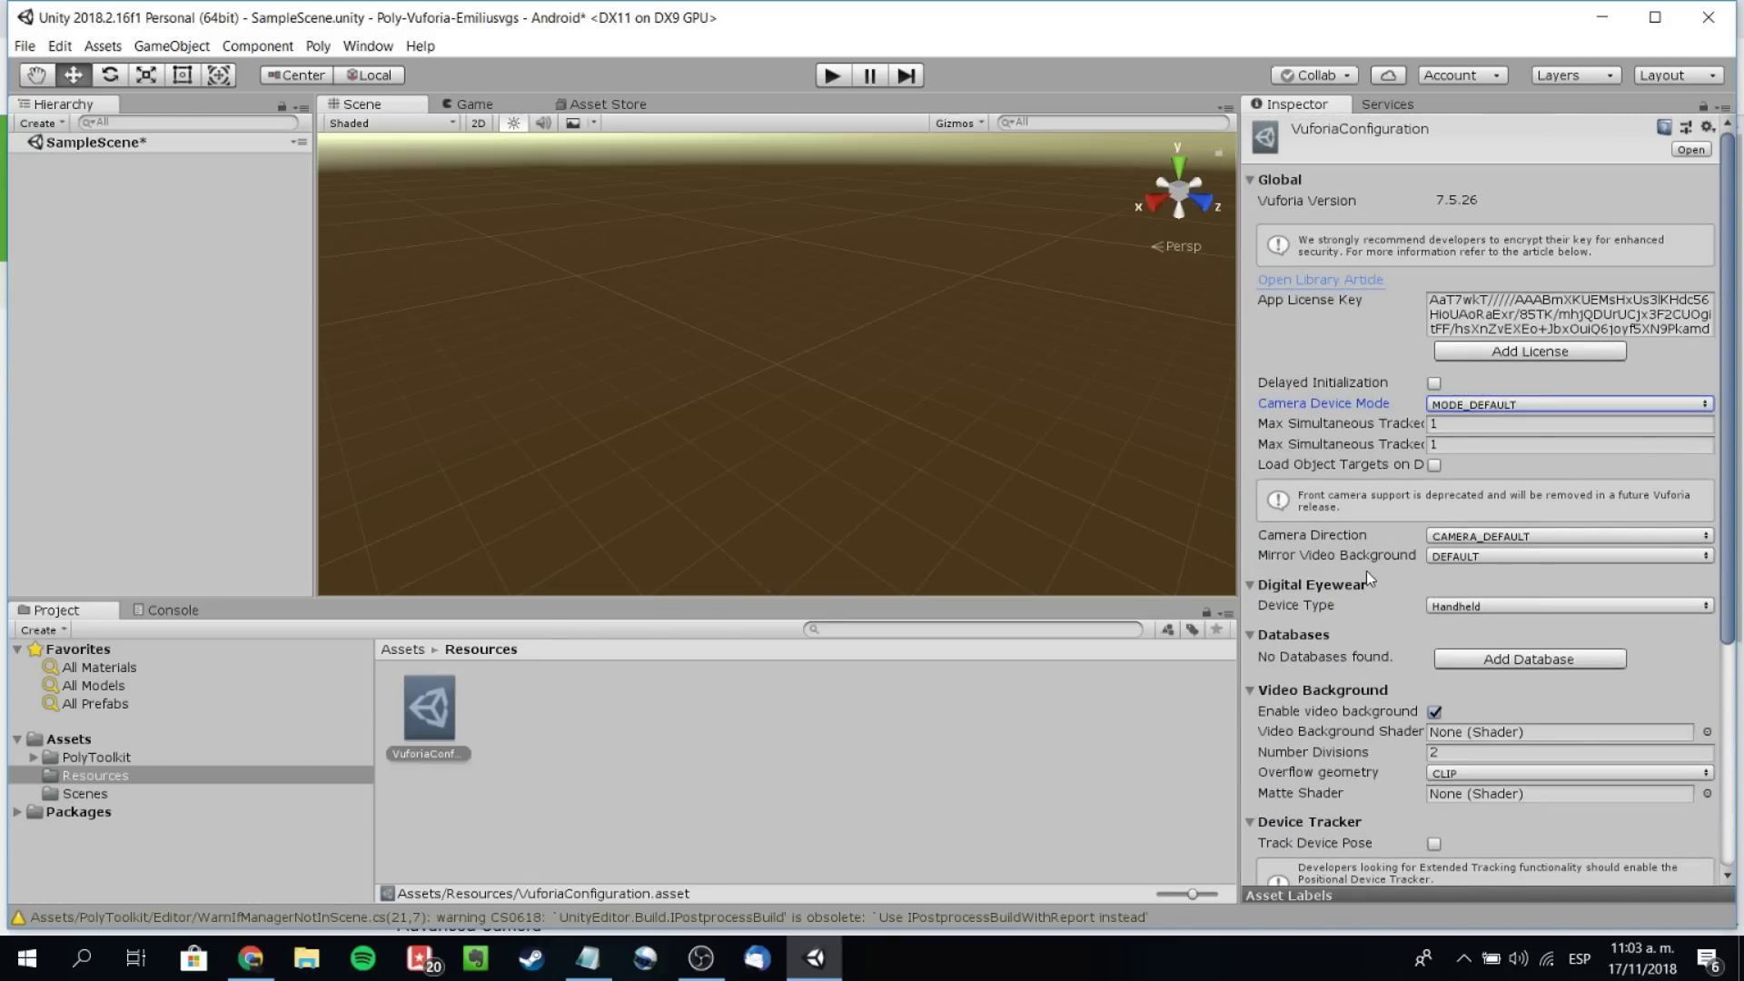
left_click(1439, 537)
left_click(1330, 543)
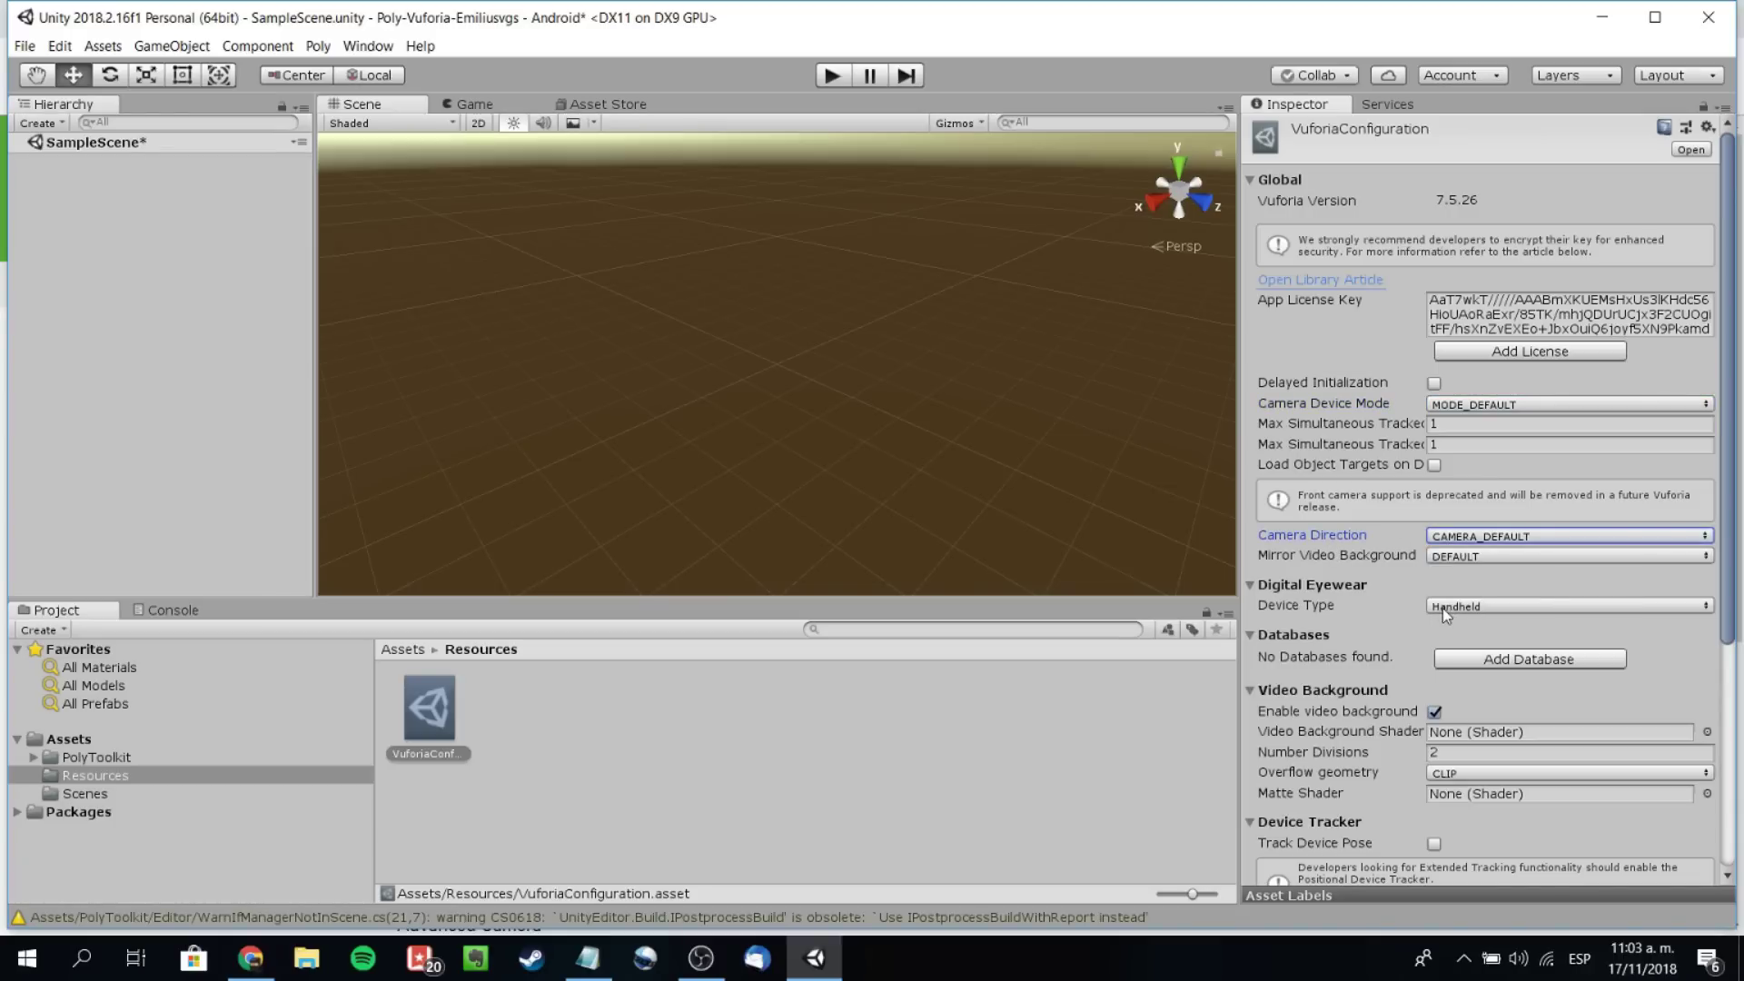
left_click(1499, 405)
left_click(1327, 345)
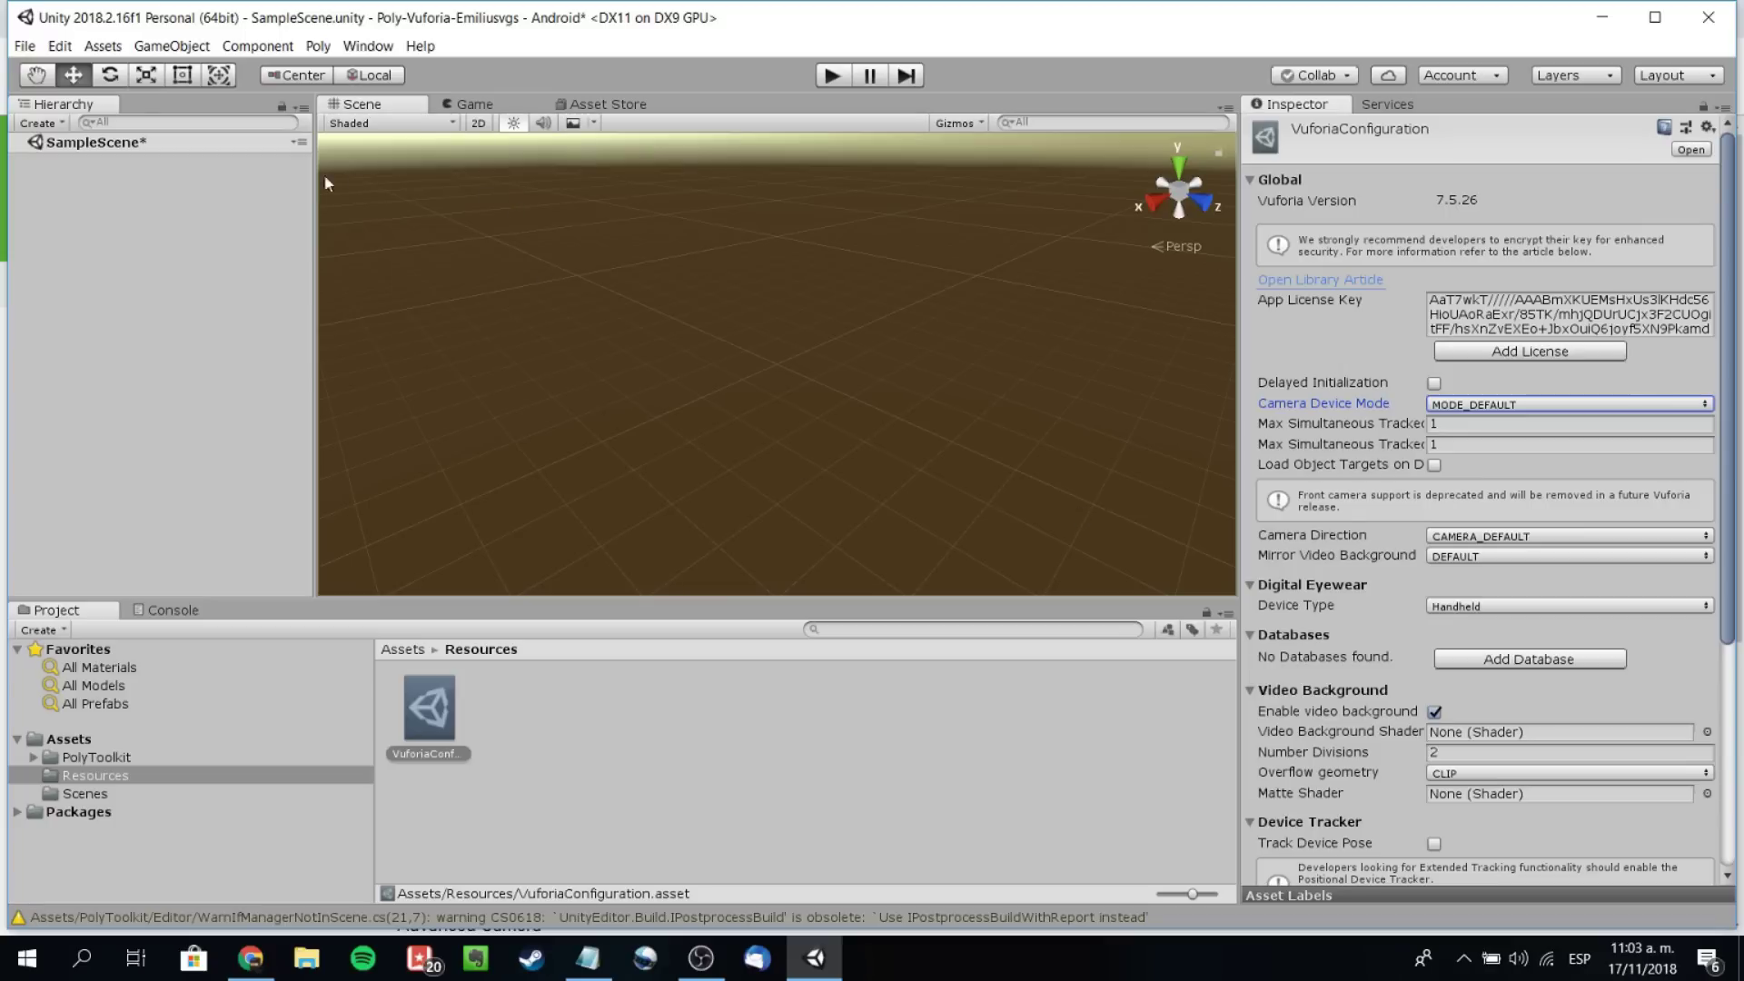
left_click(242, 262)
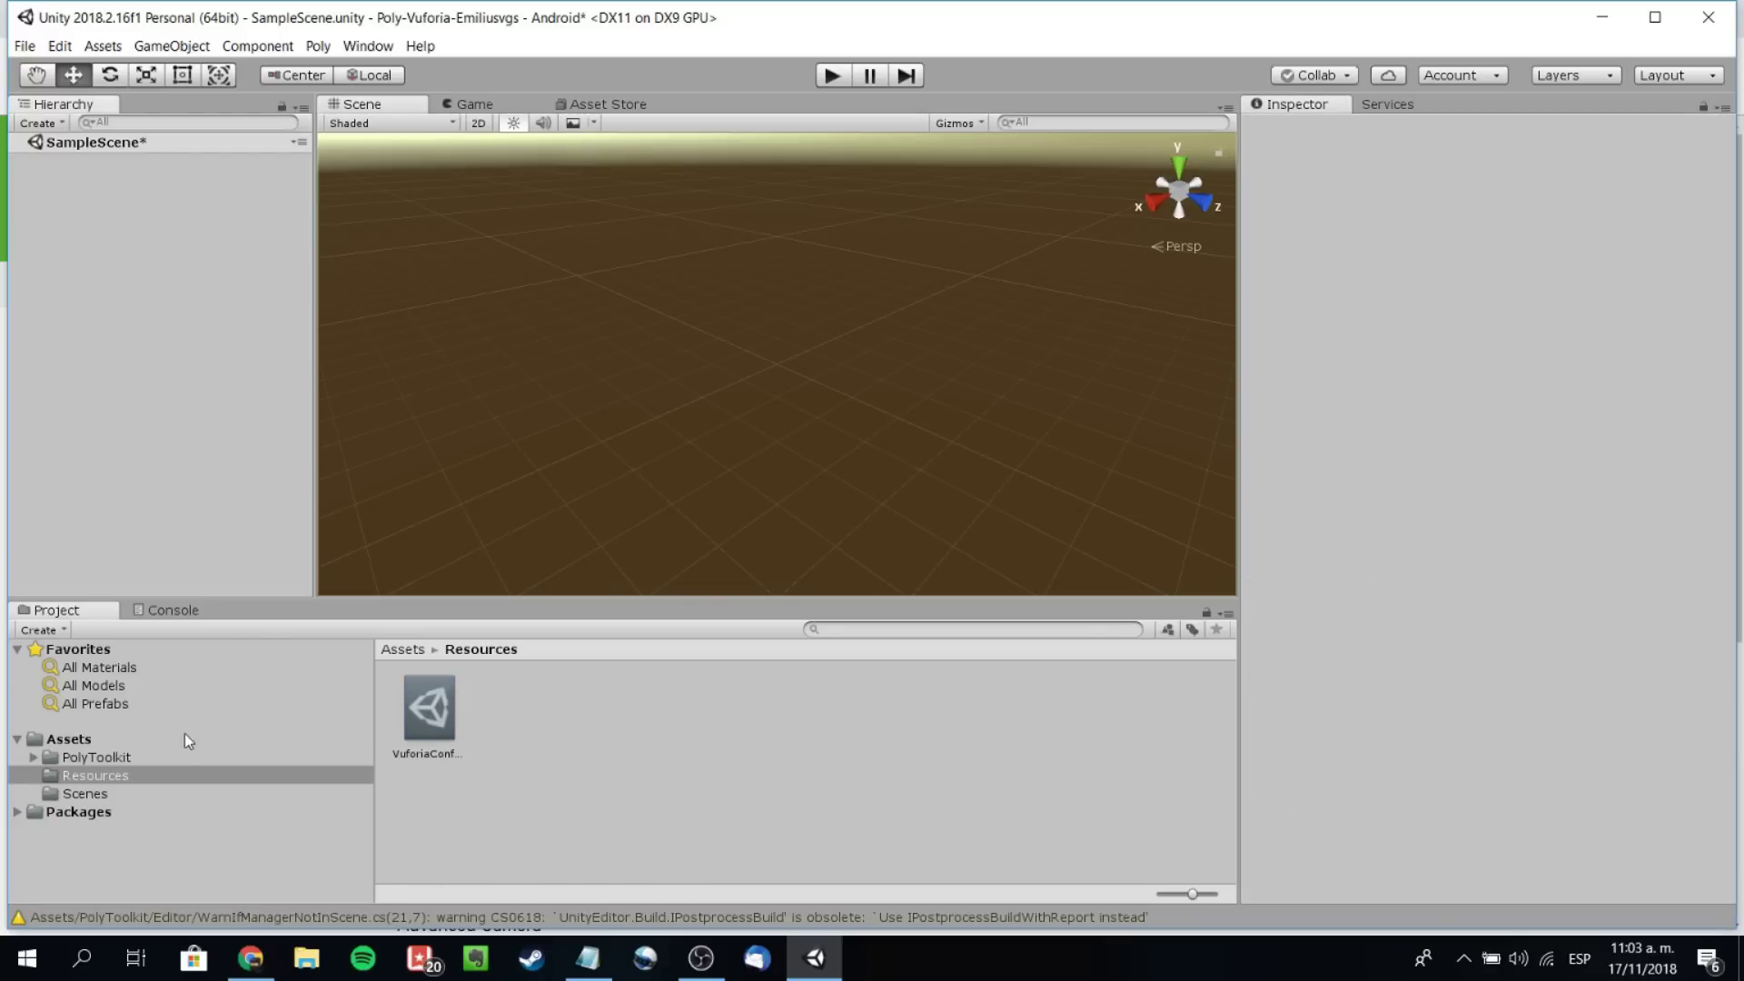
- Add a Vuforia AR Camera to the scene and import the required Vuforia assets
left_click(260, 47)
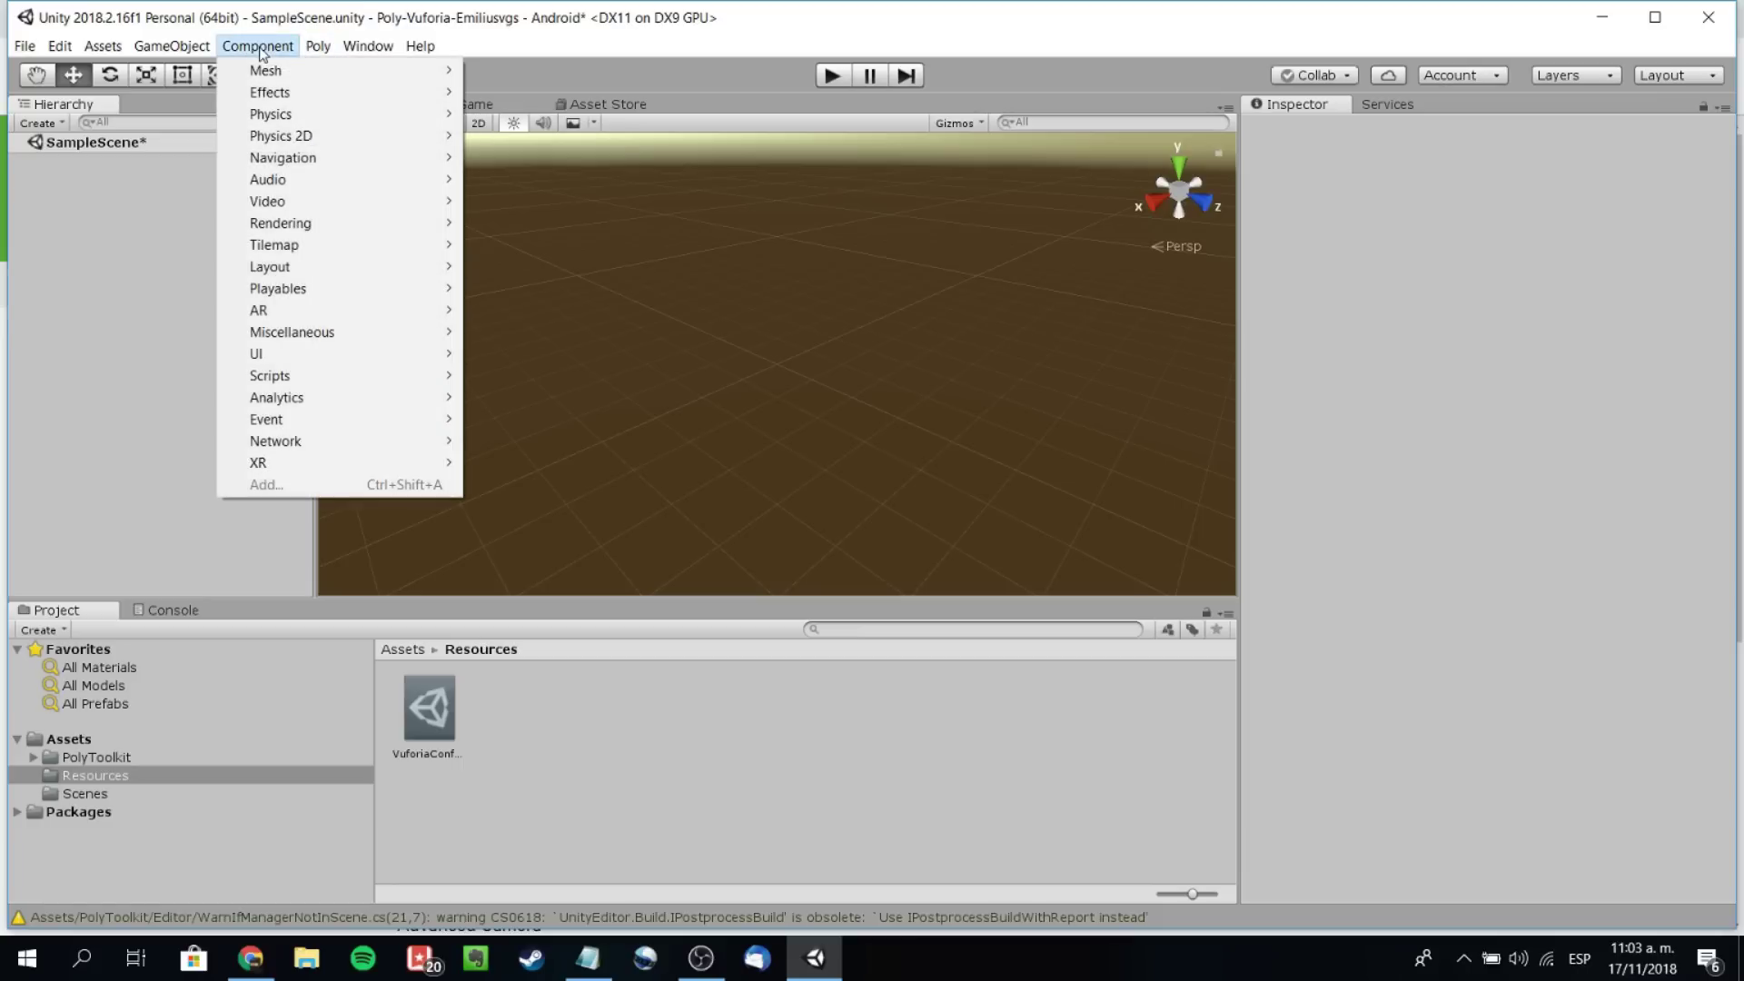
mouse_move(196, 46)
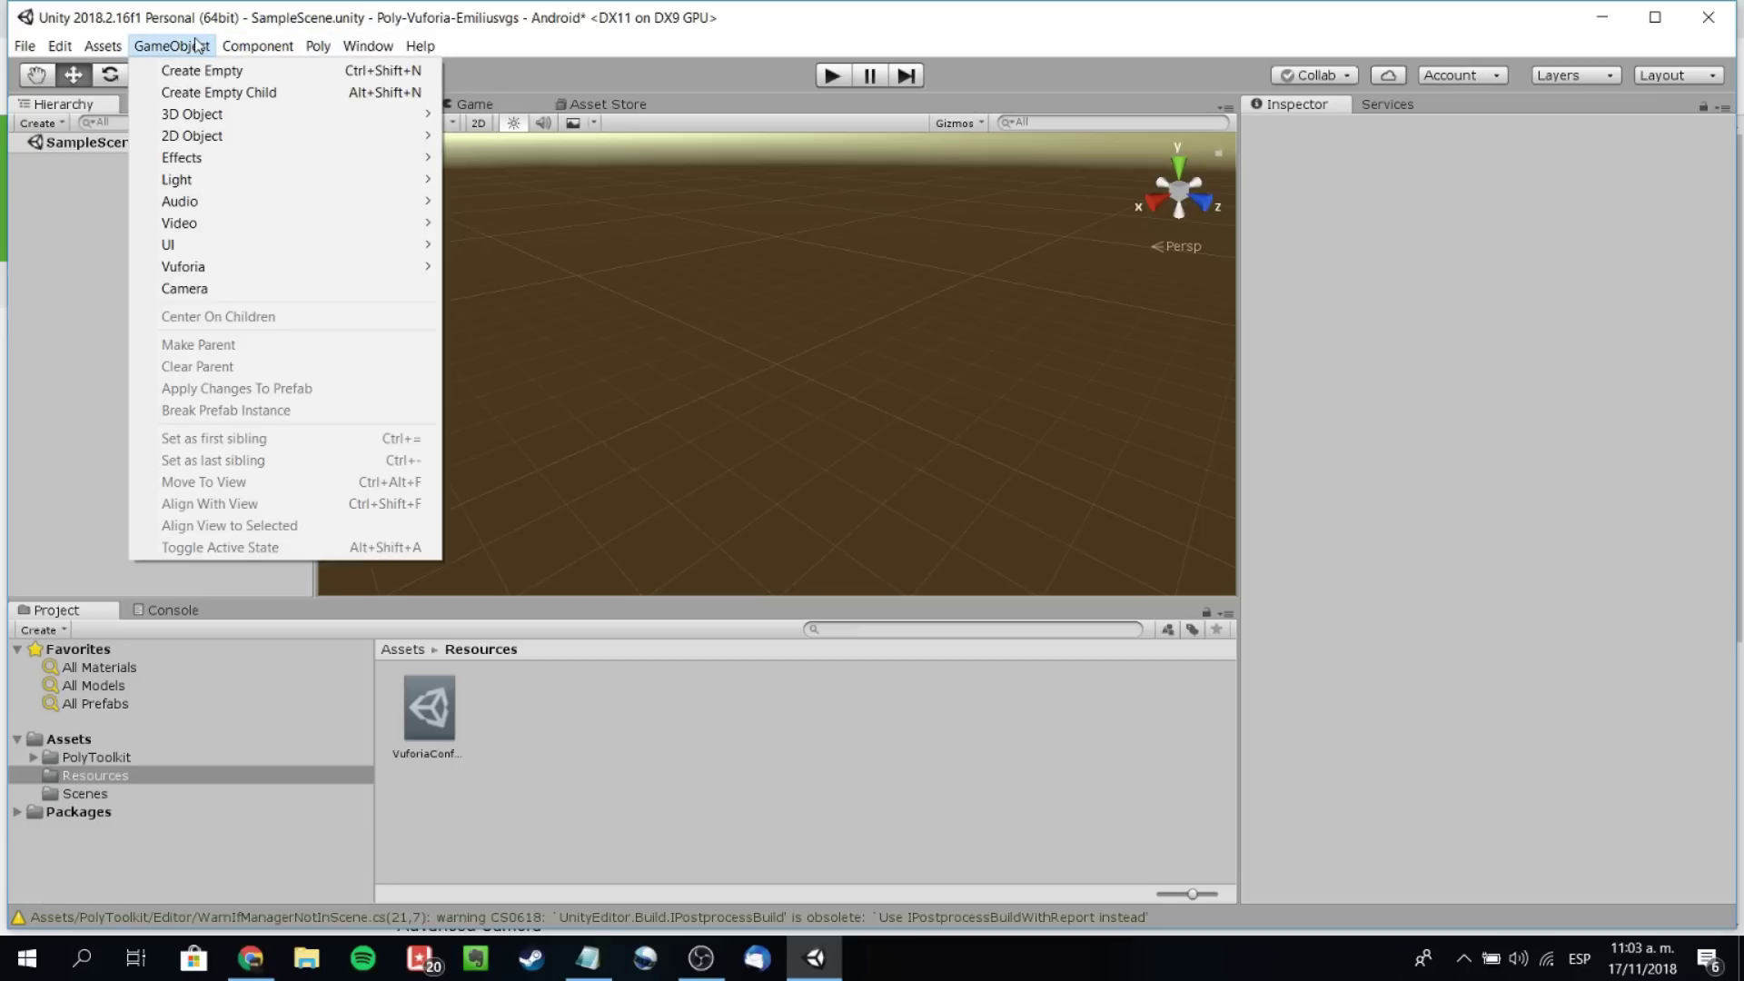
mouse_move(200, 269)
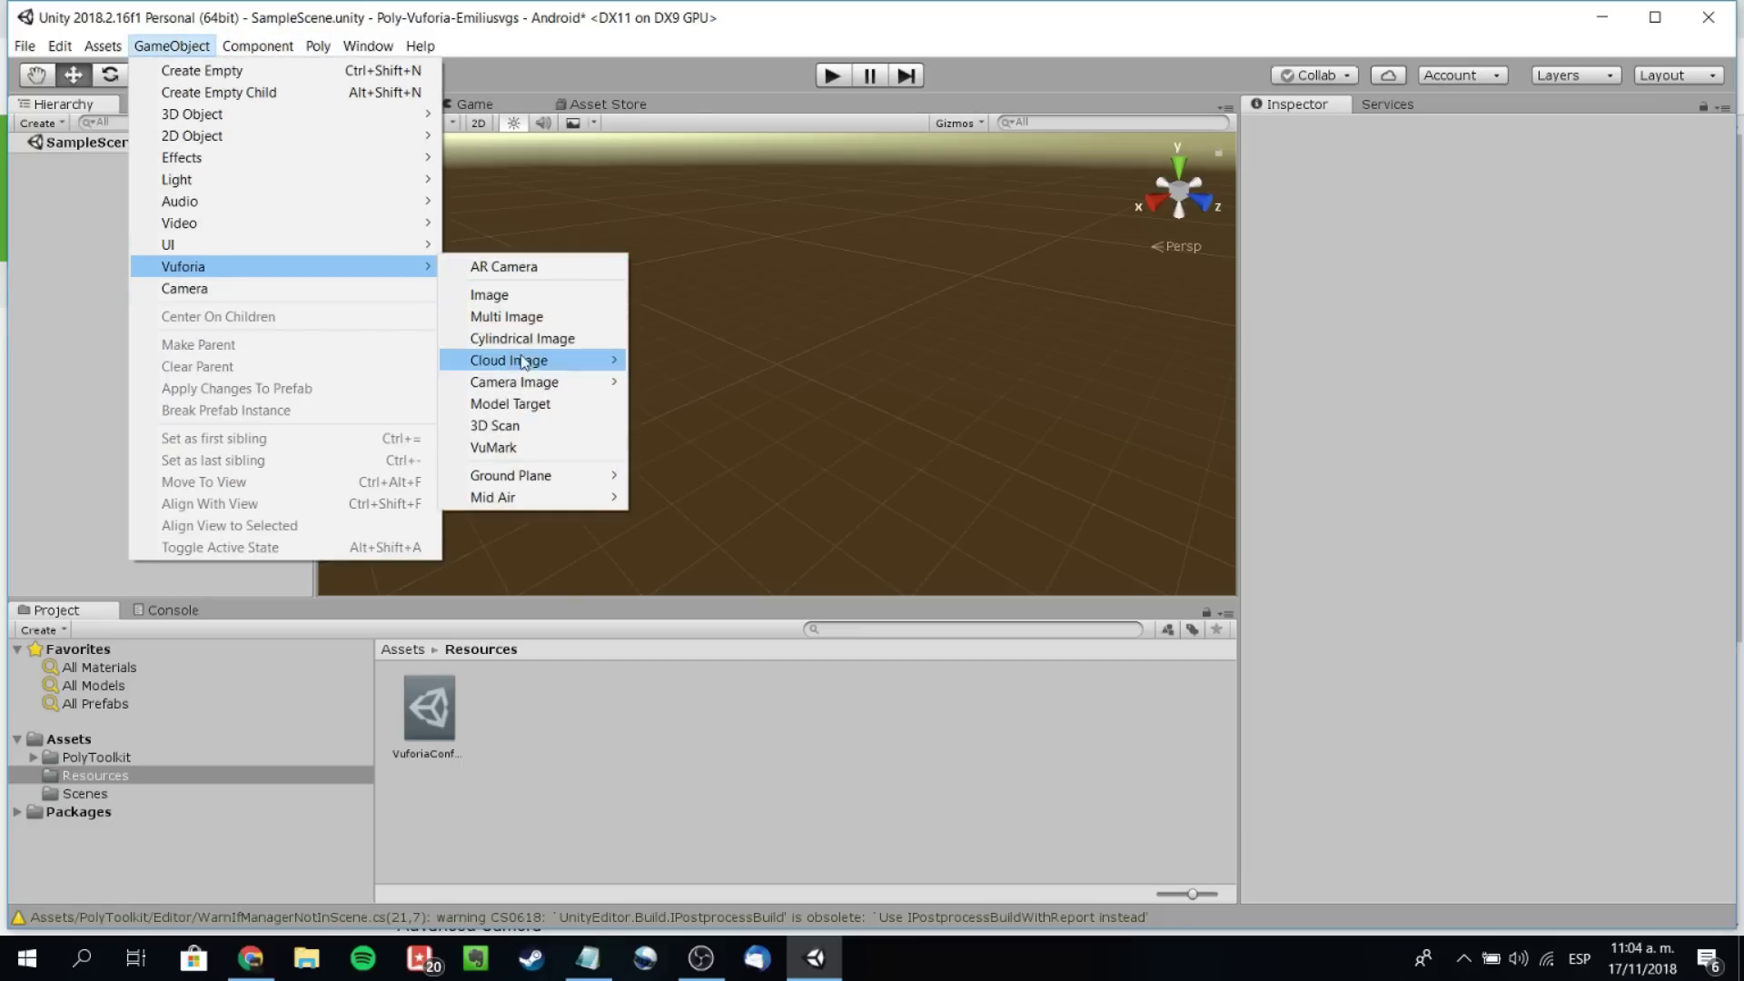
left_click(512, 268)
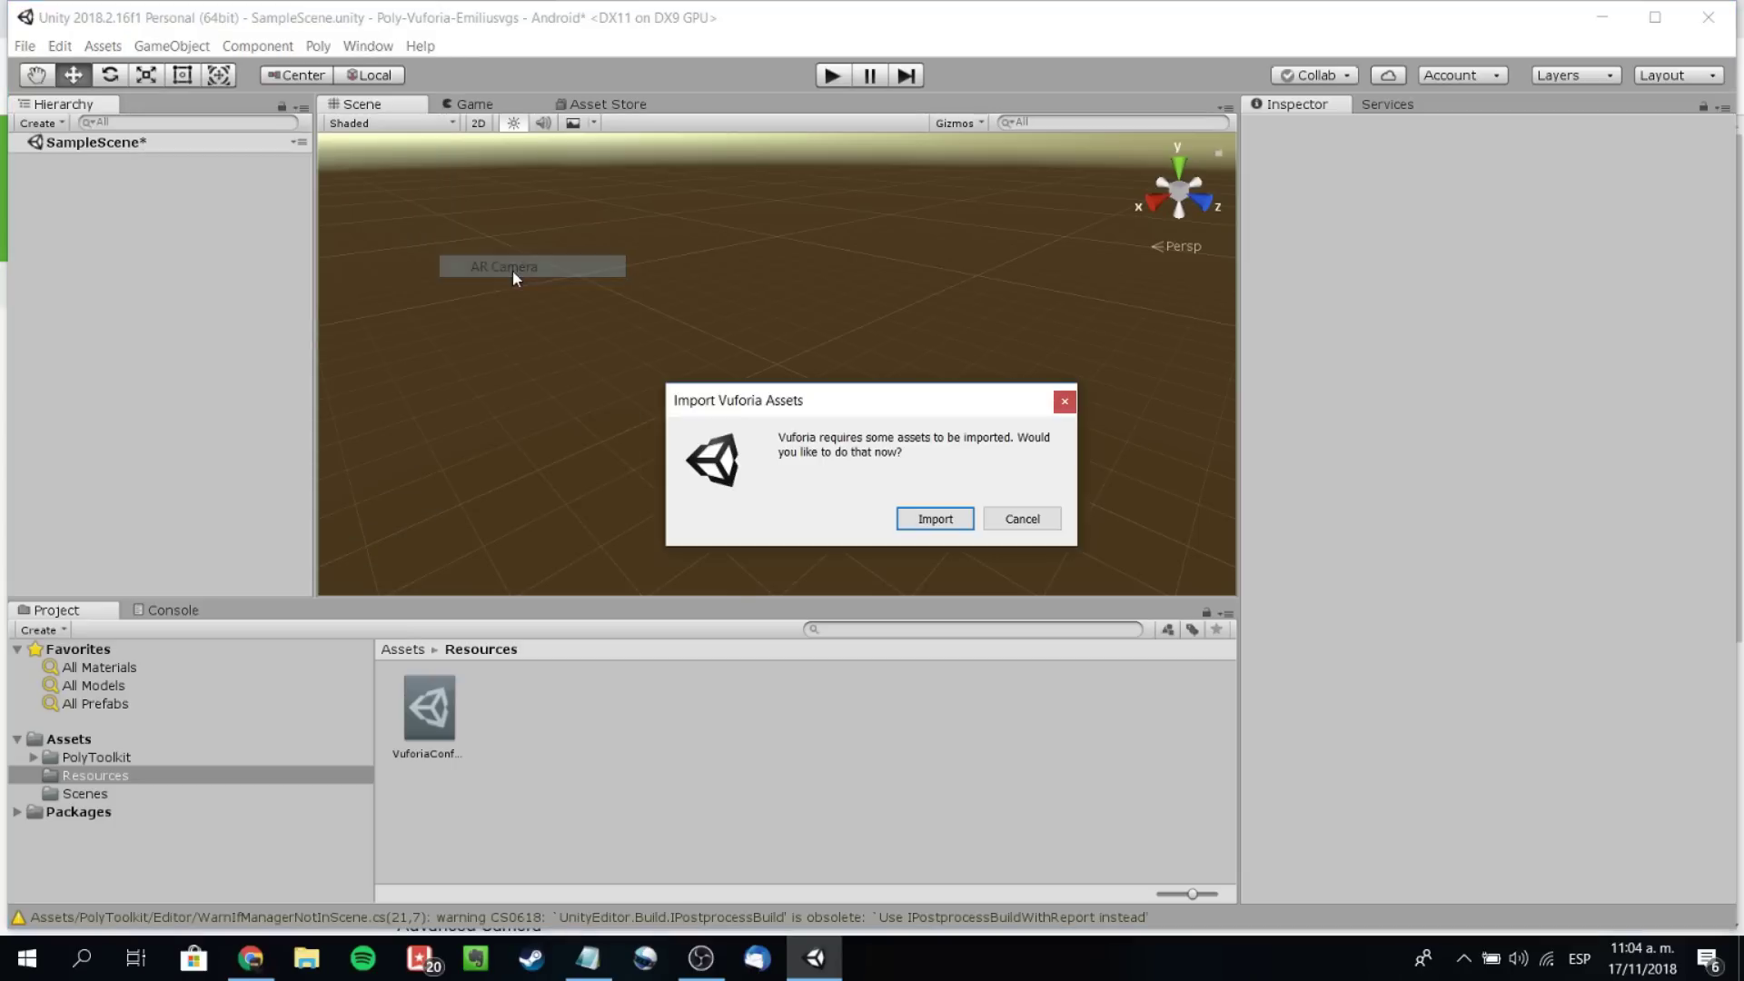
left_click(945, 528)
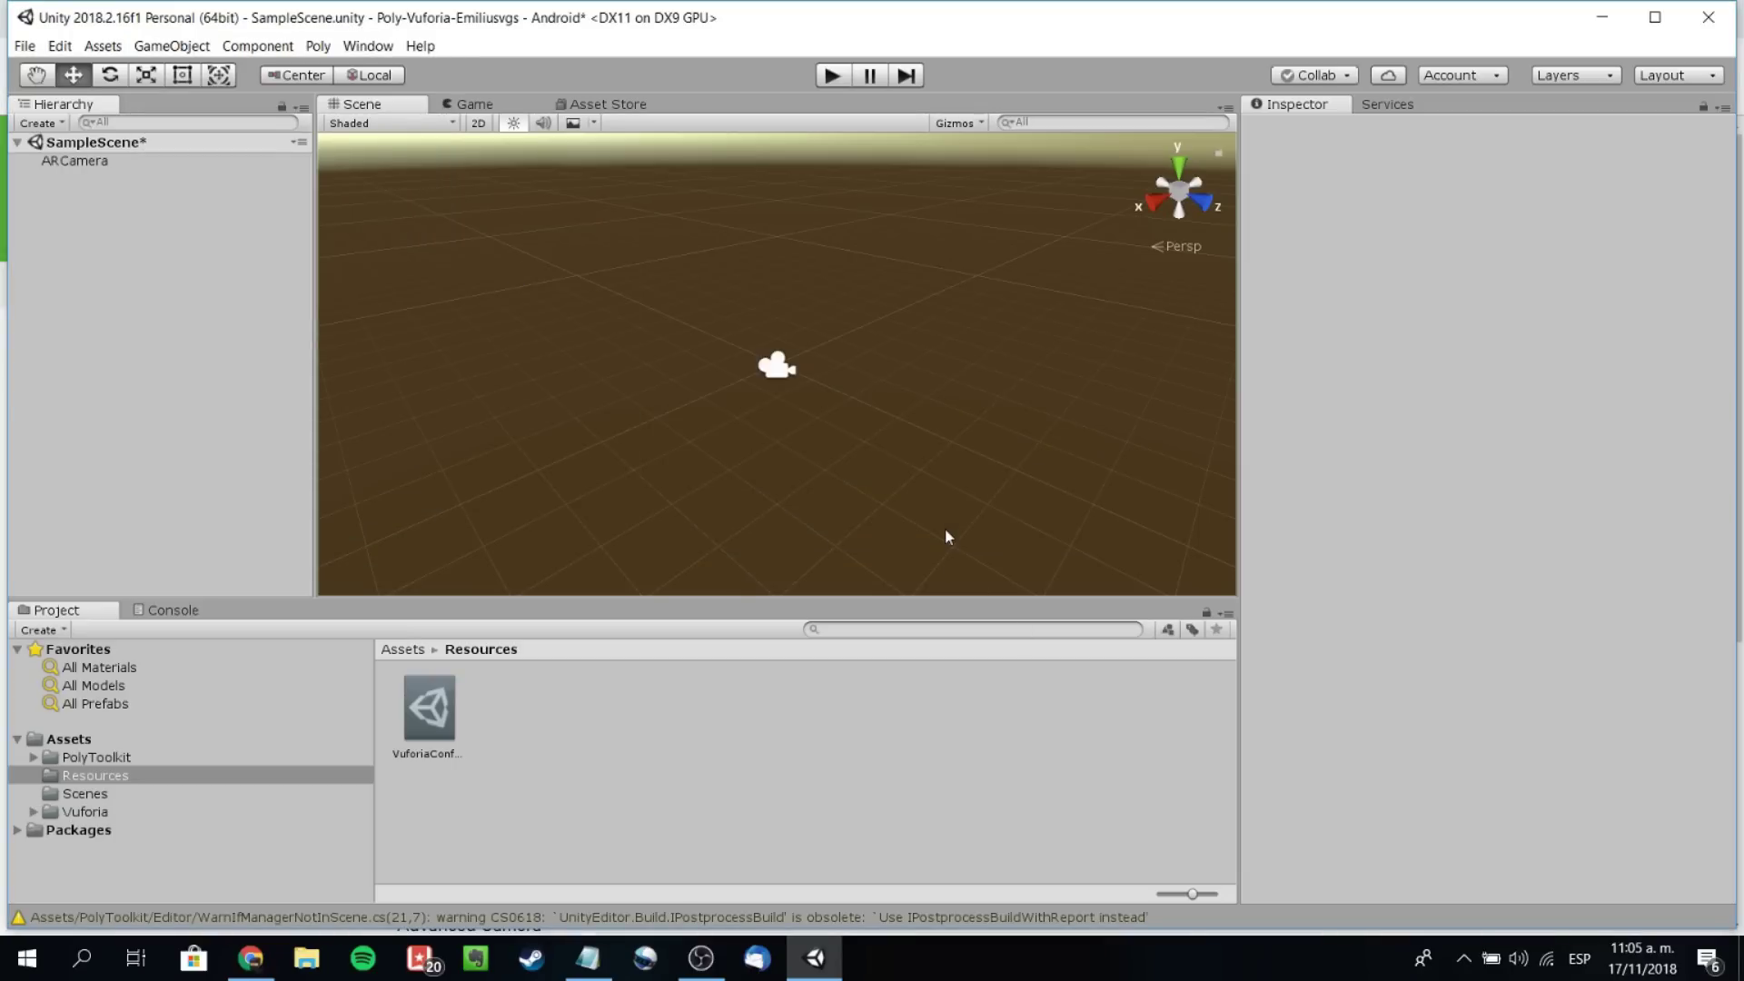
- Keep the ARCamera's World Center Mode set to DEVICE
left_click(89, 161)
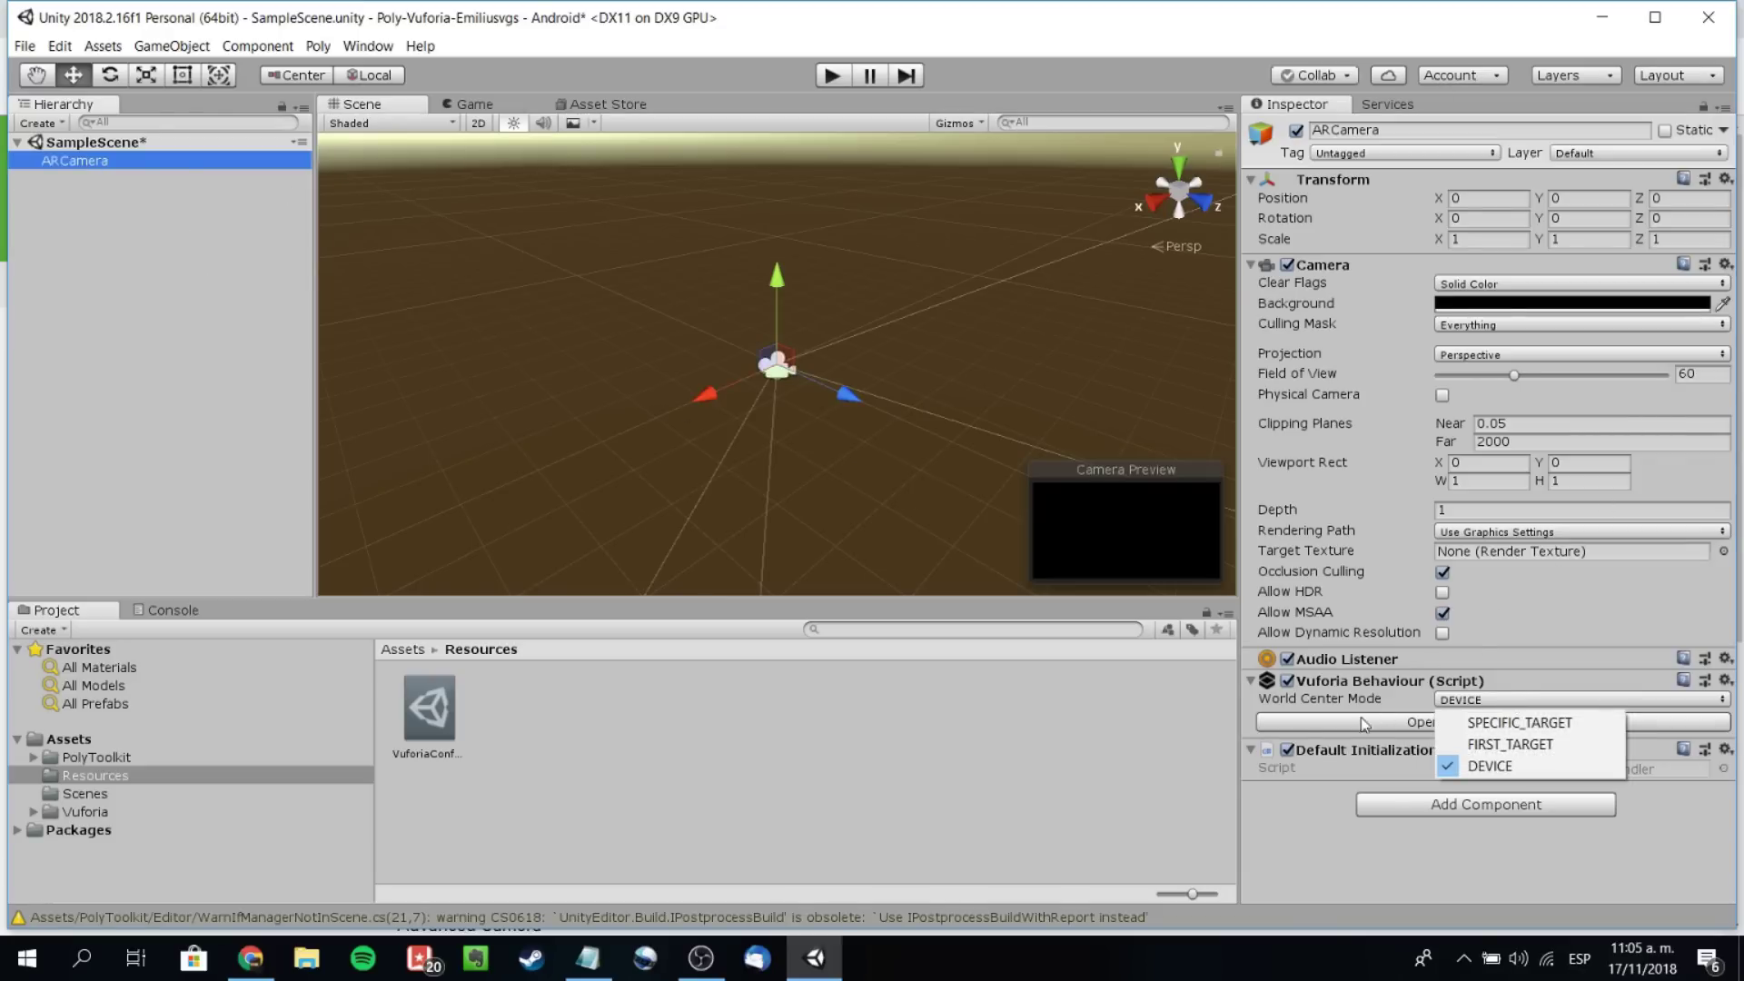
left_click(1306, 847)
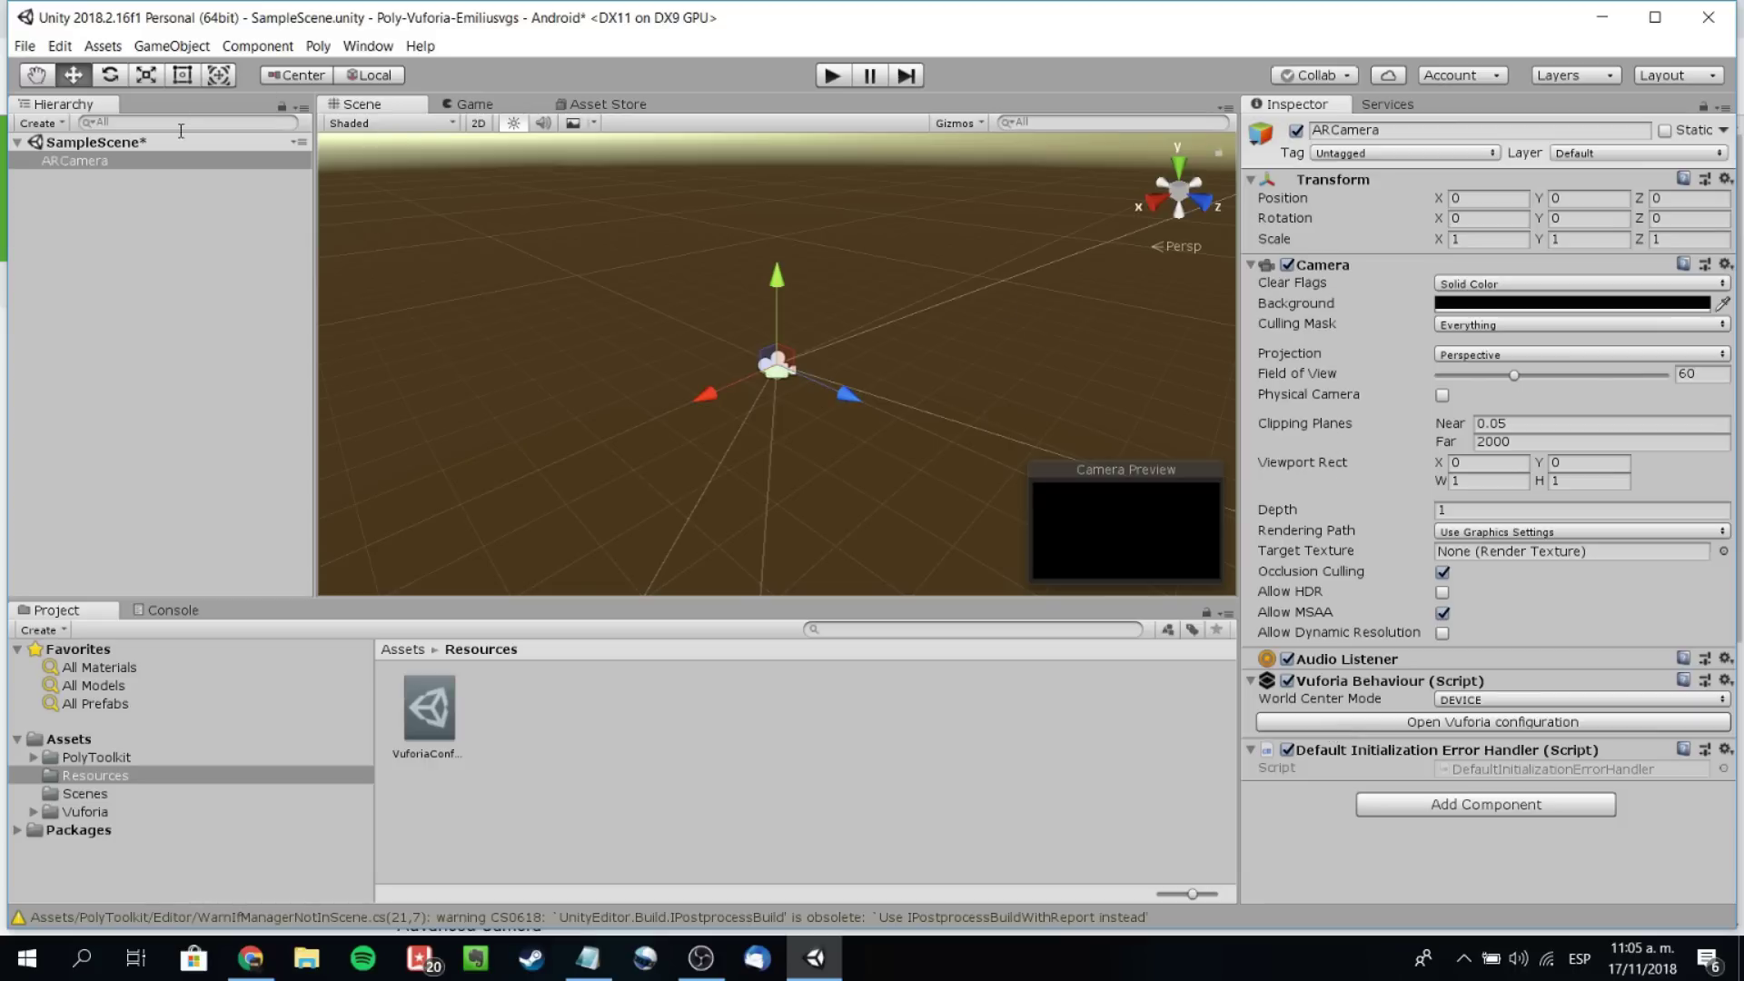
left_click(169, 45)
left_click(169, 45)
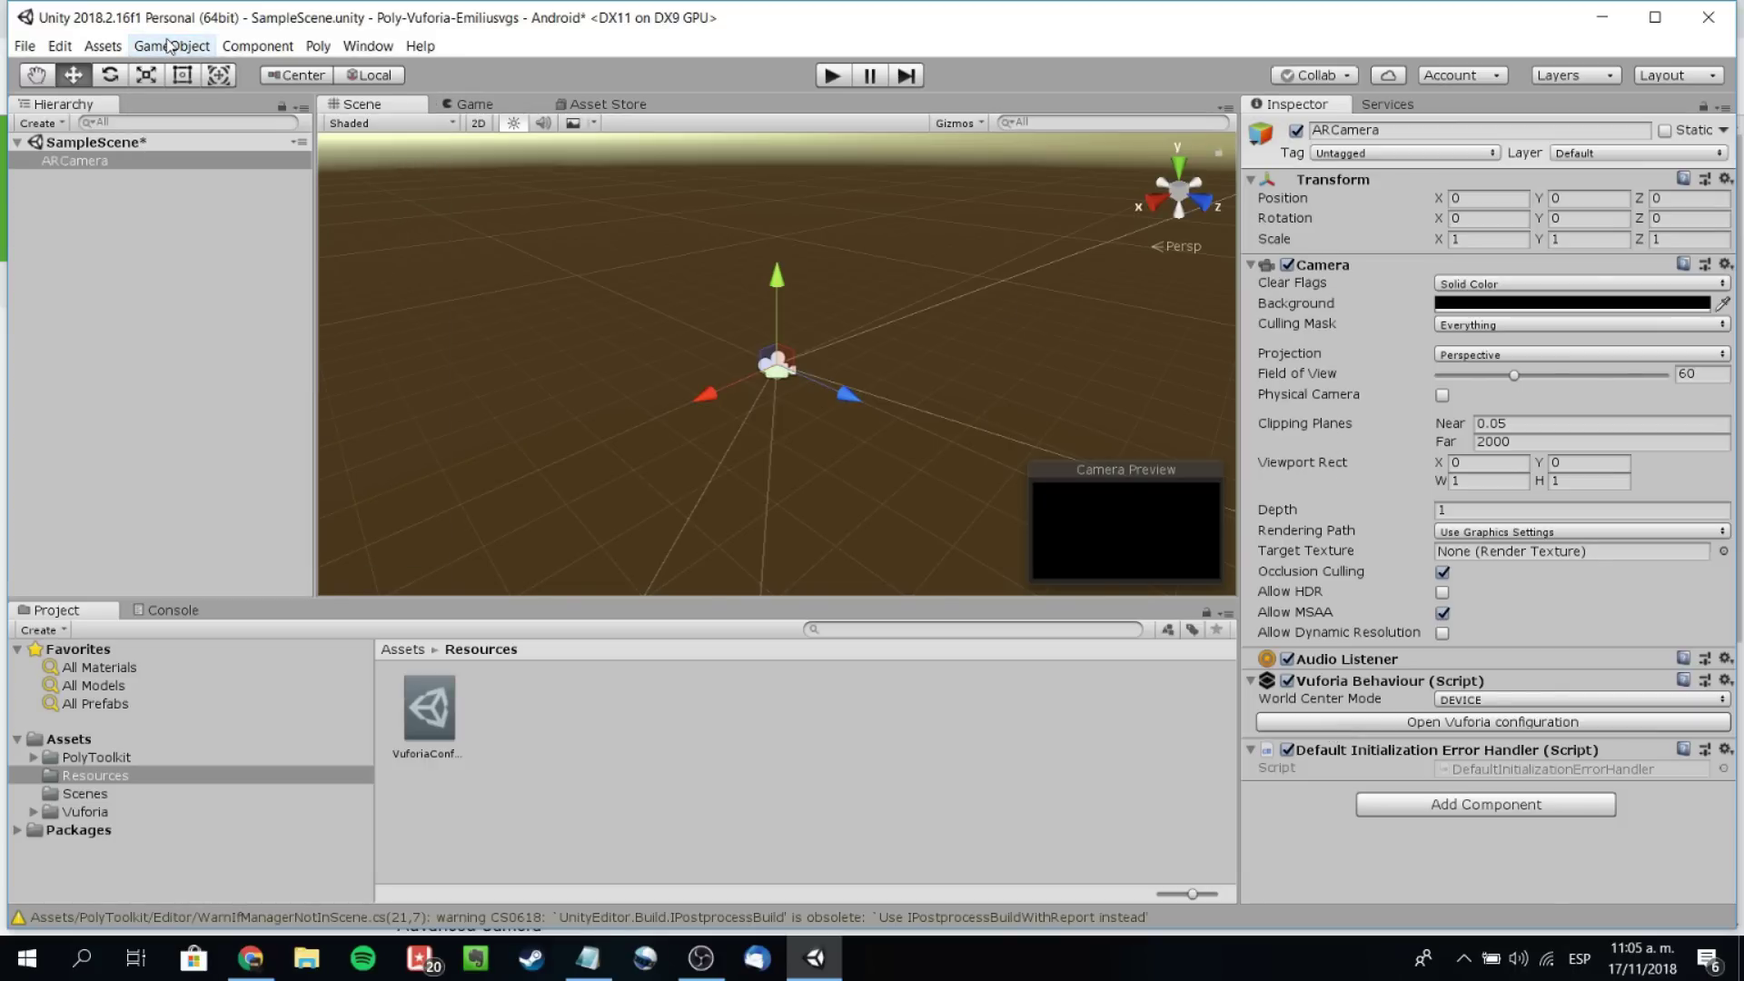
- Add a Vuforia Image Target to the scene, importing the default image database
left_click(169, 46)
mouse_move(323, 266)
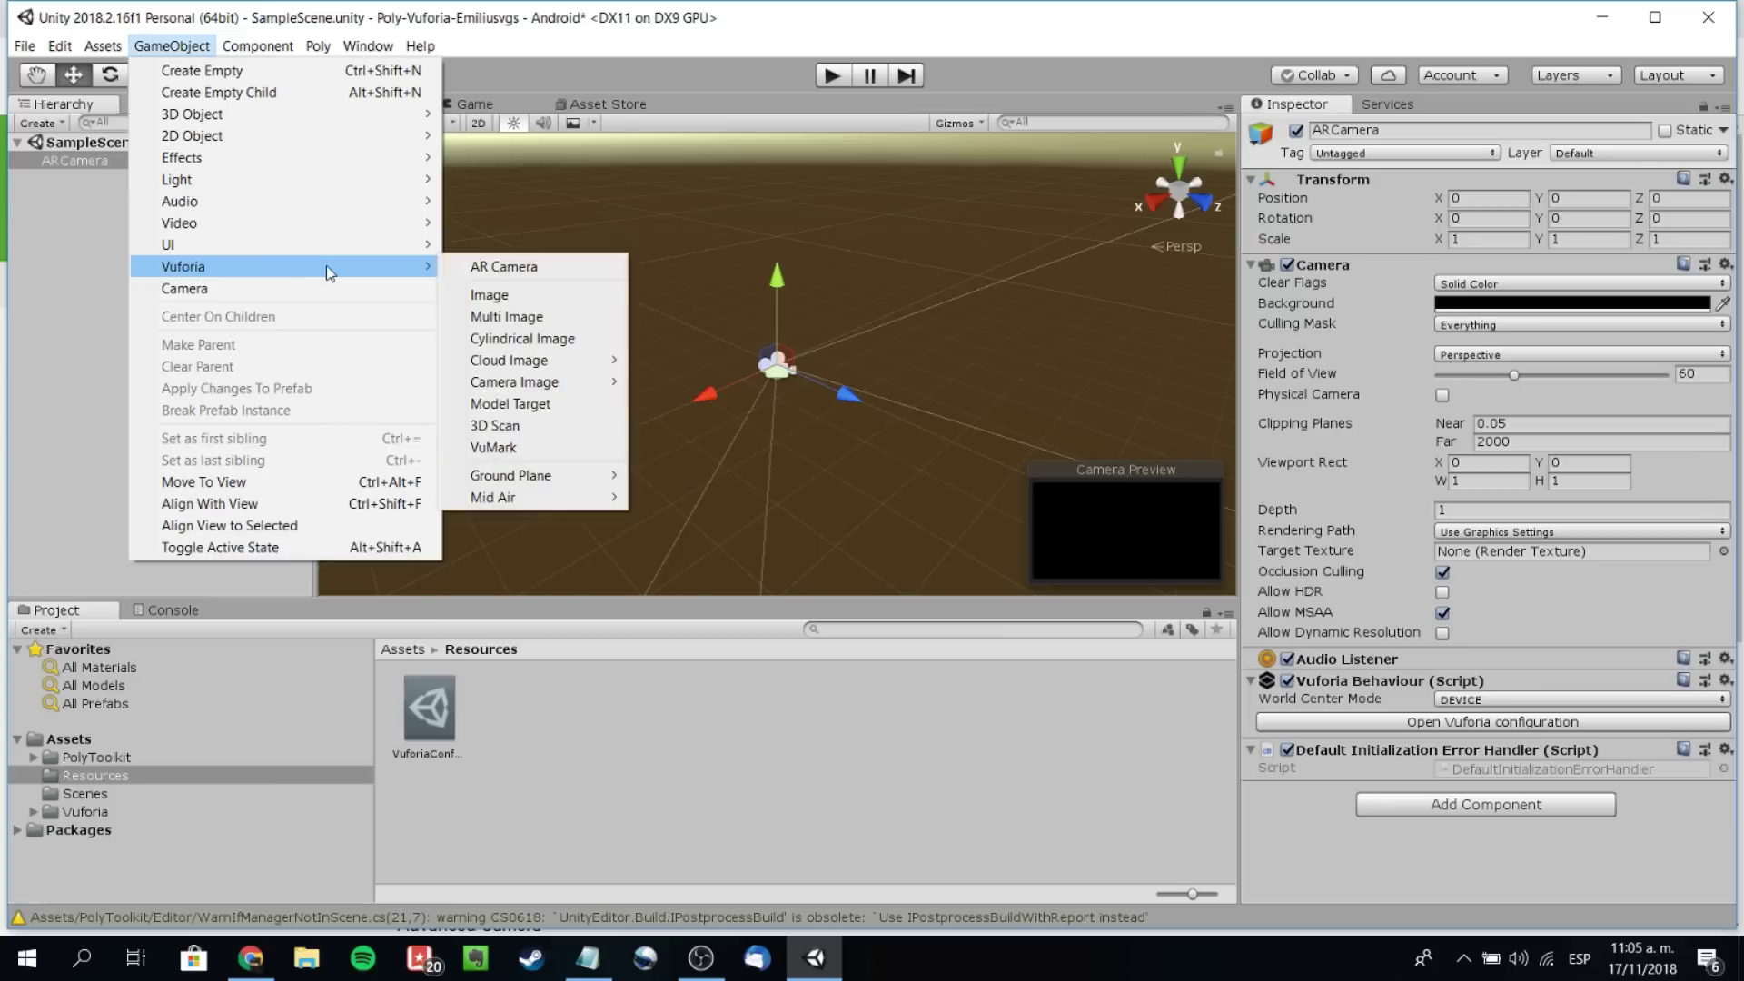
left_click(526, 298)
left_click(935, 519)
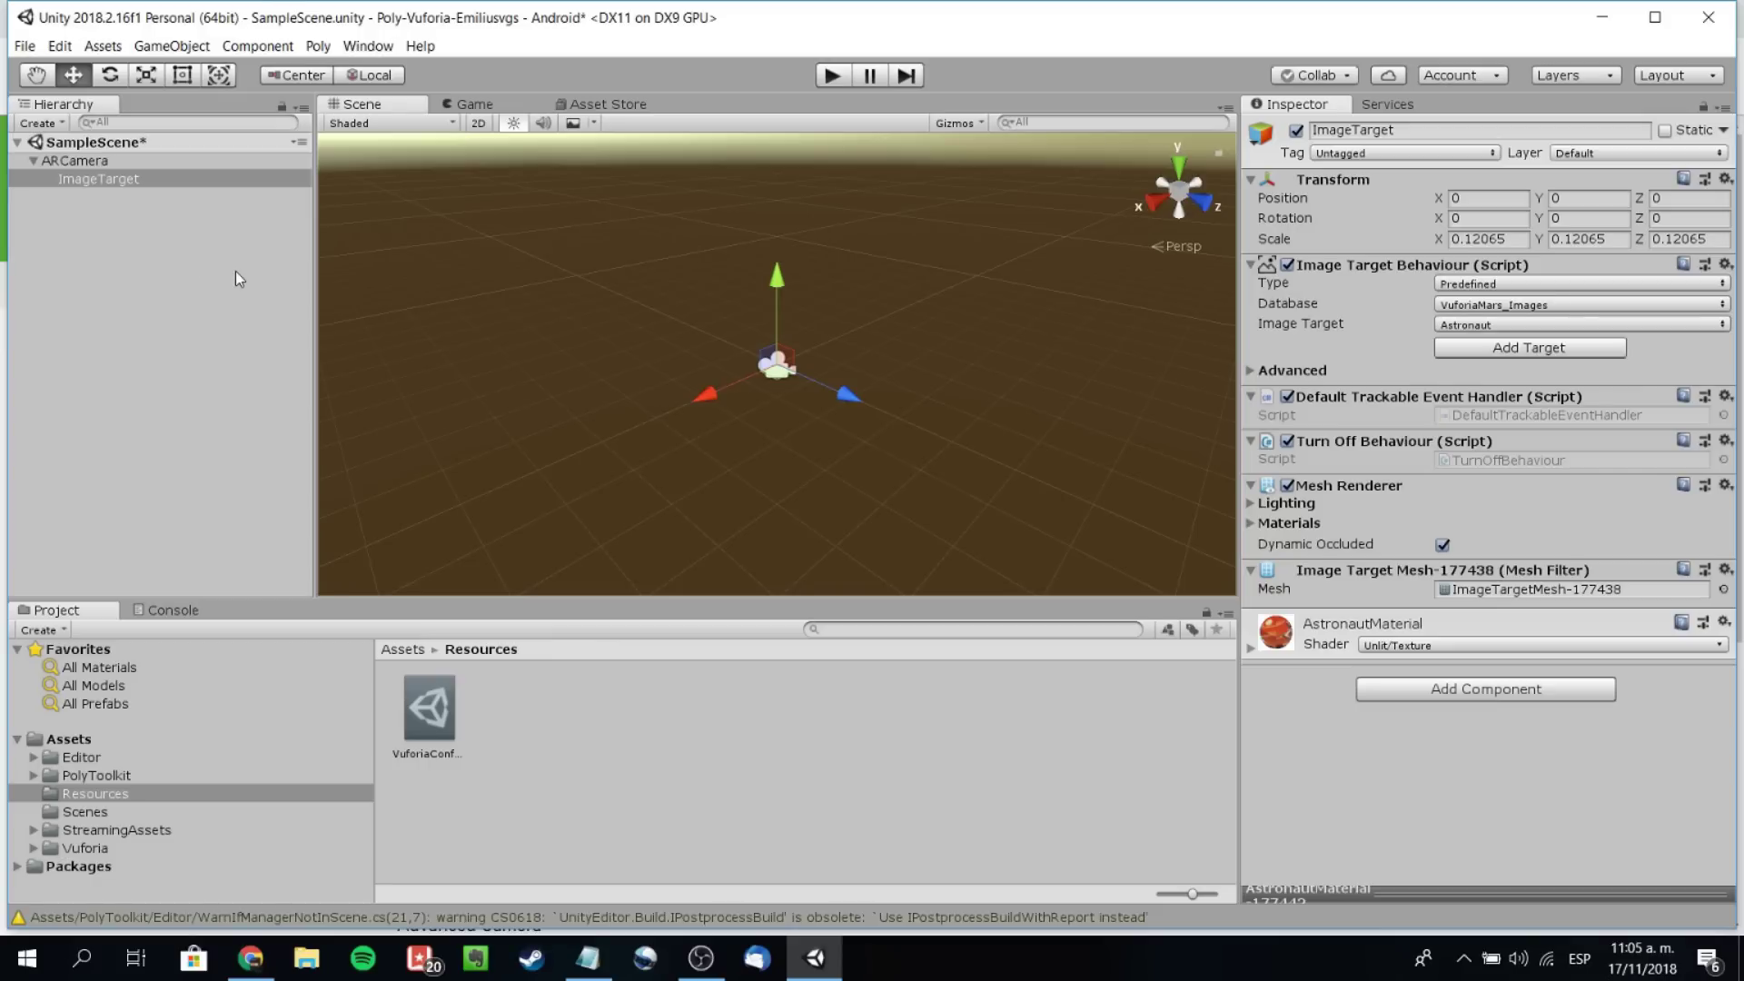
- Keep VuforiaMars_Images as the database and open the Vuforia Target Manager via Add Target
left_click(1548, 309)
left_click(1320, 303)
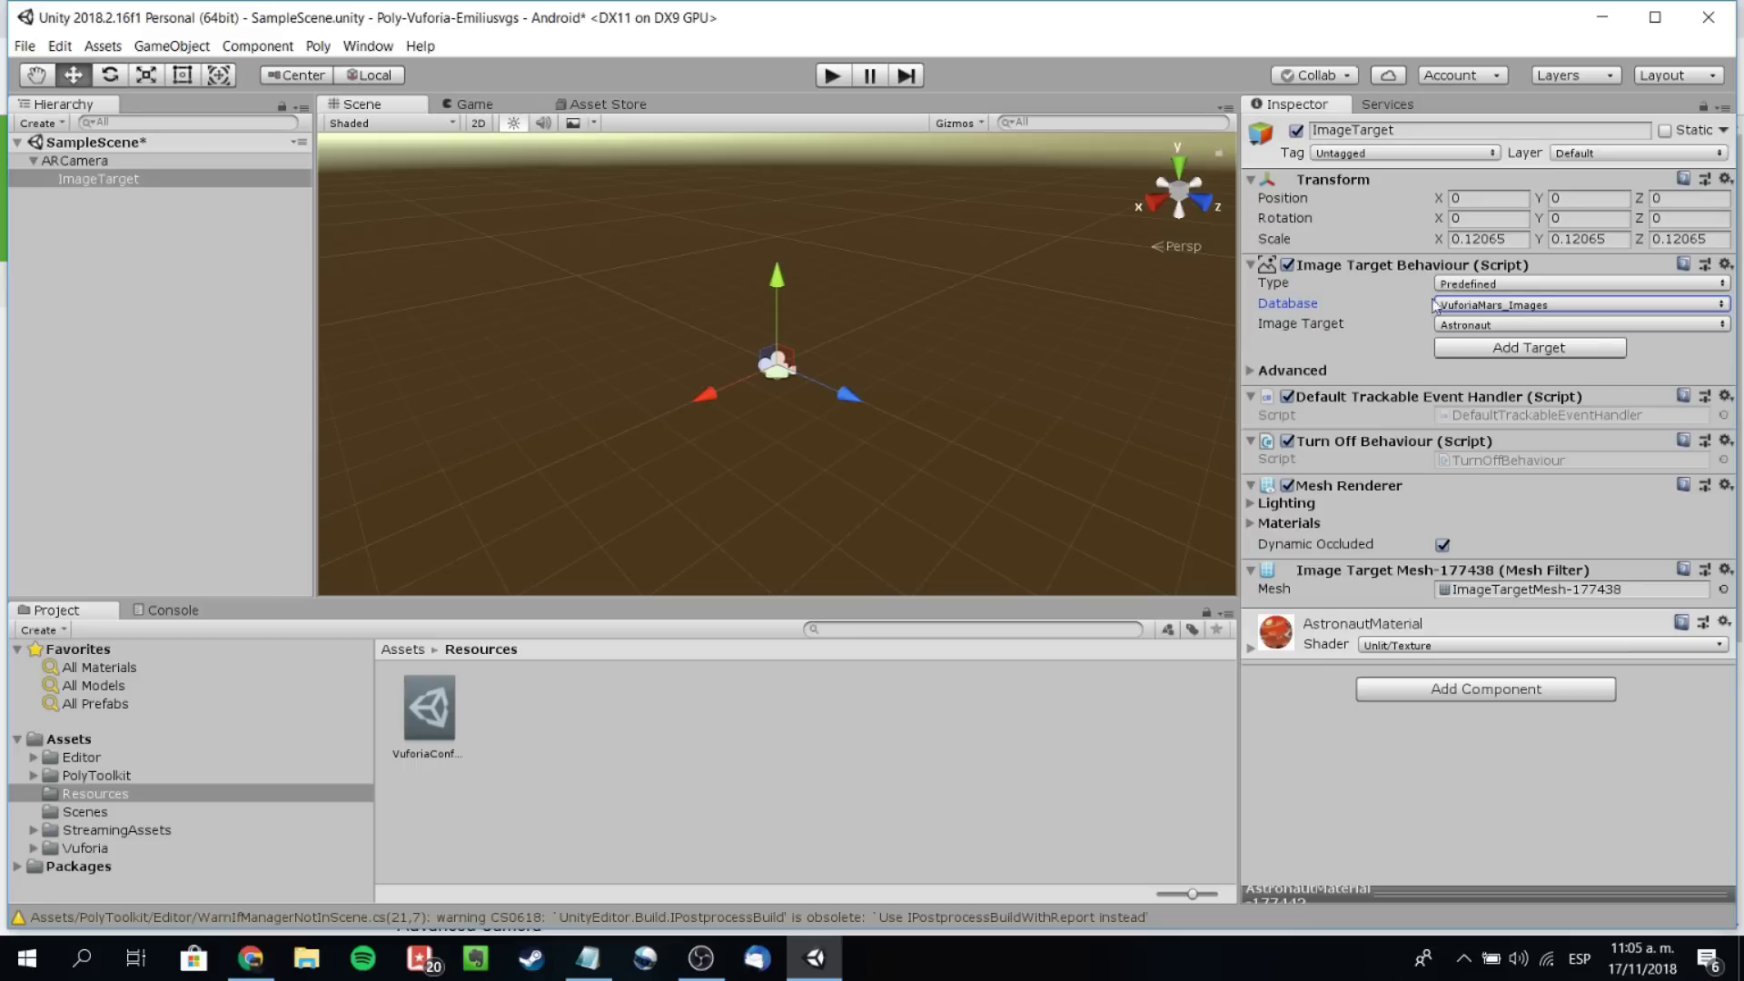
left_click(1487, 349)
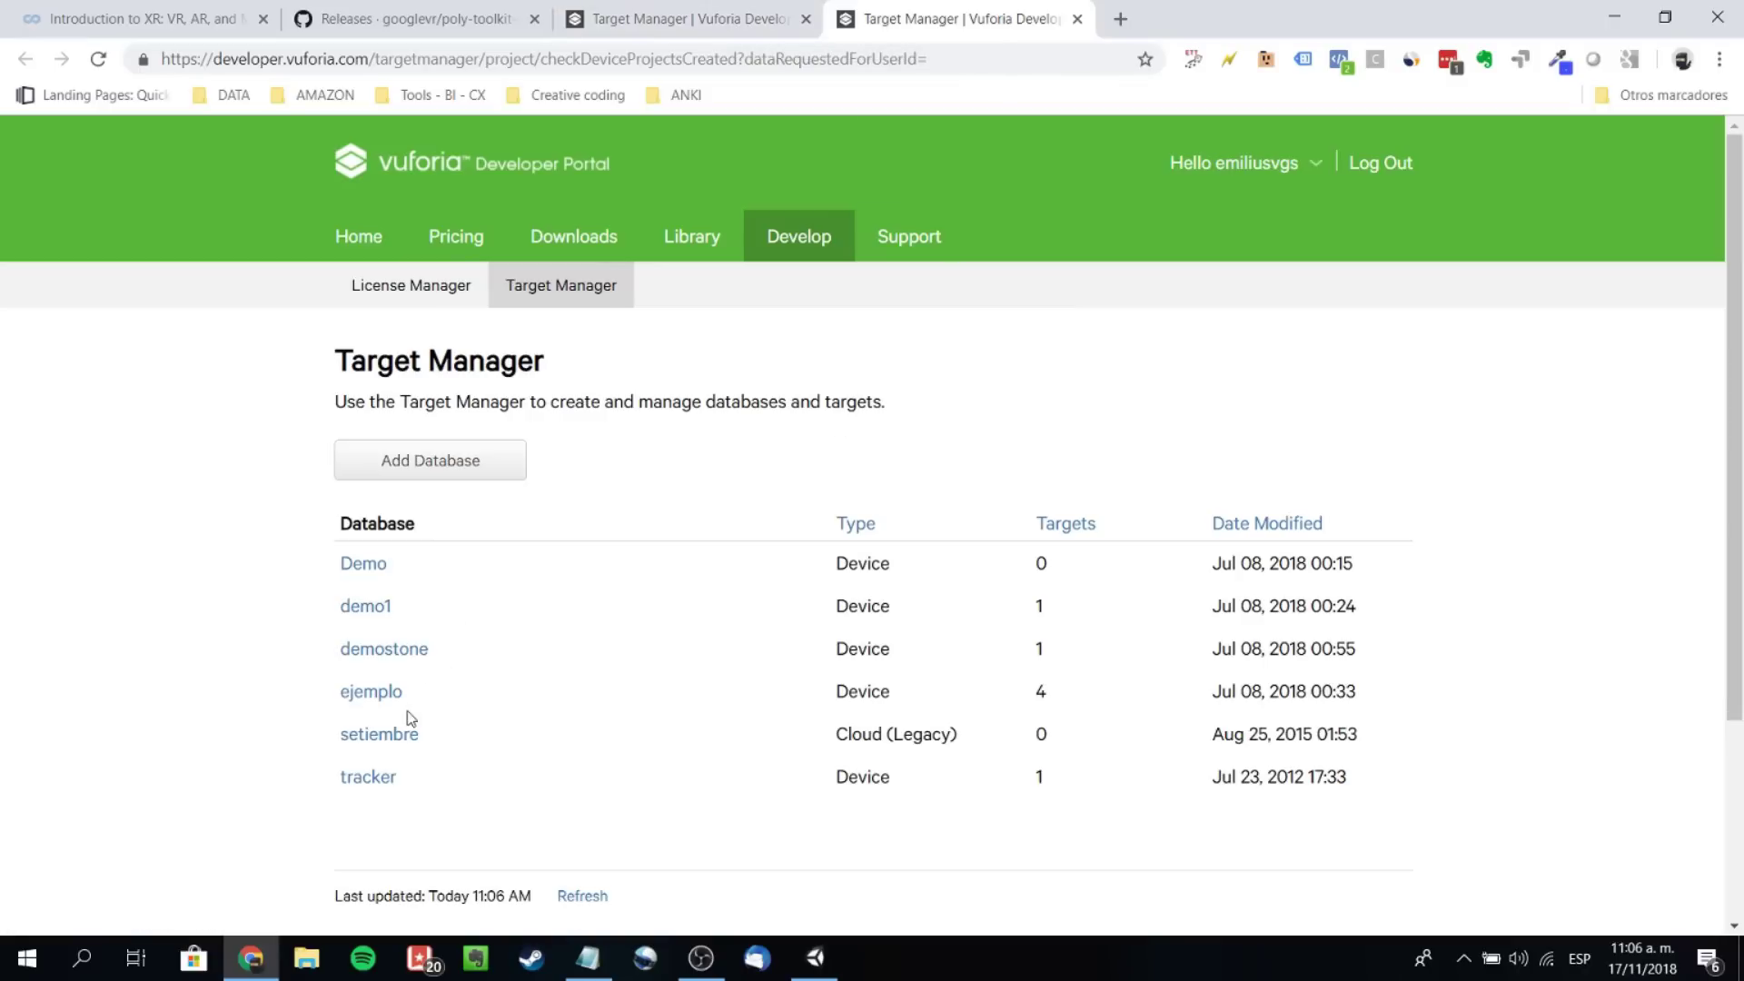
- Download all four ejemplo database targets as a Unity Editor package and open it
left_click(380, 695)
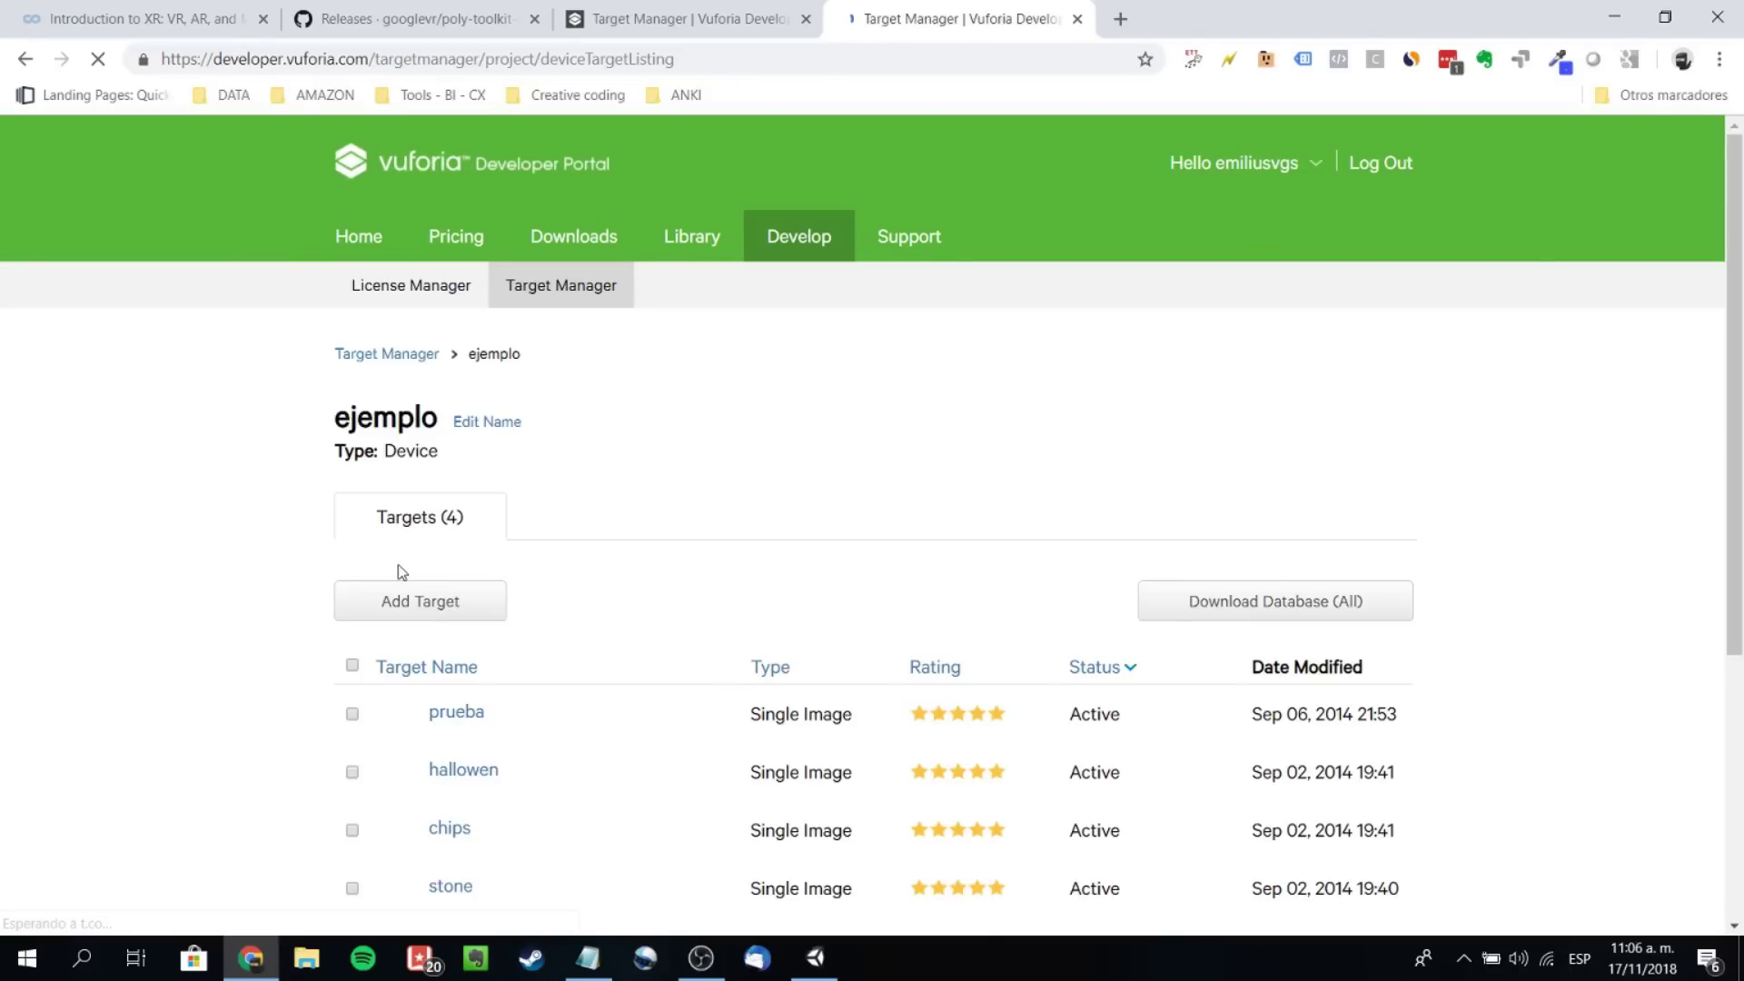
scroll(397, 574, "down", 2)
left_click(352, 438)
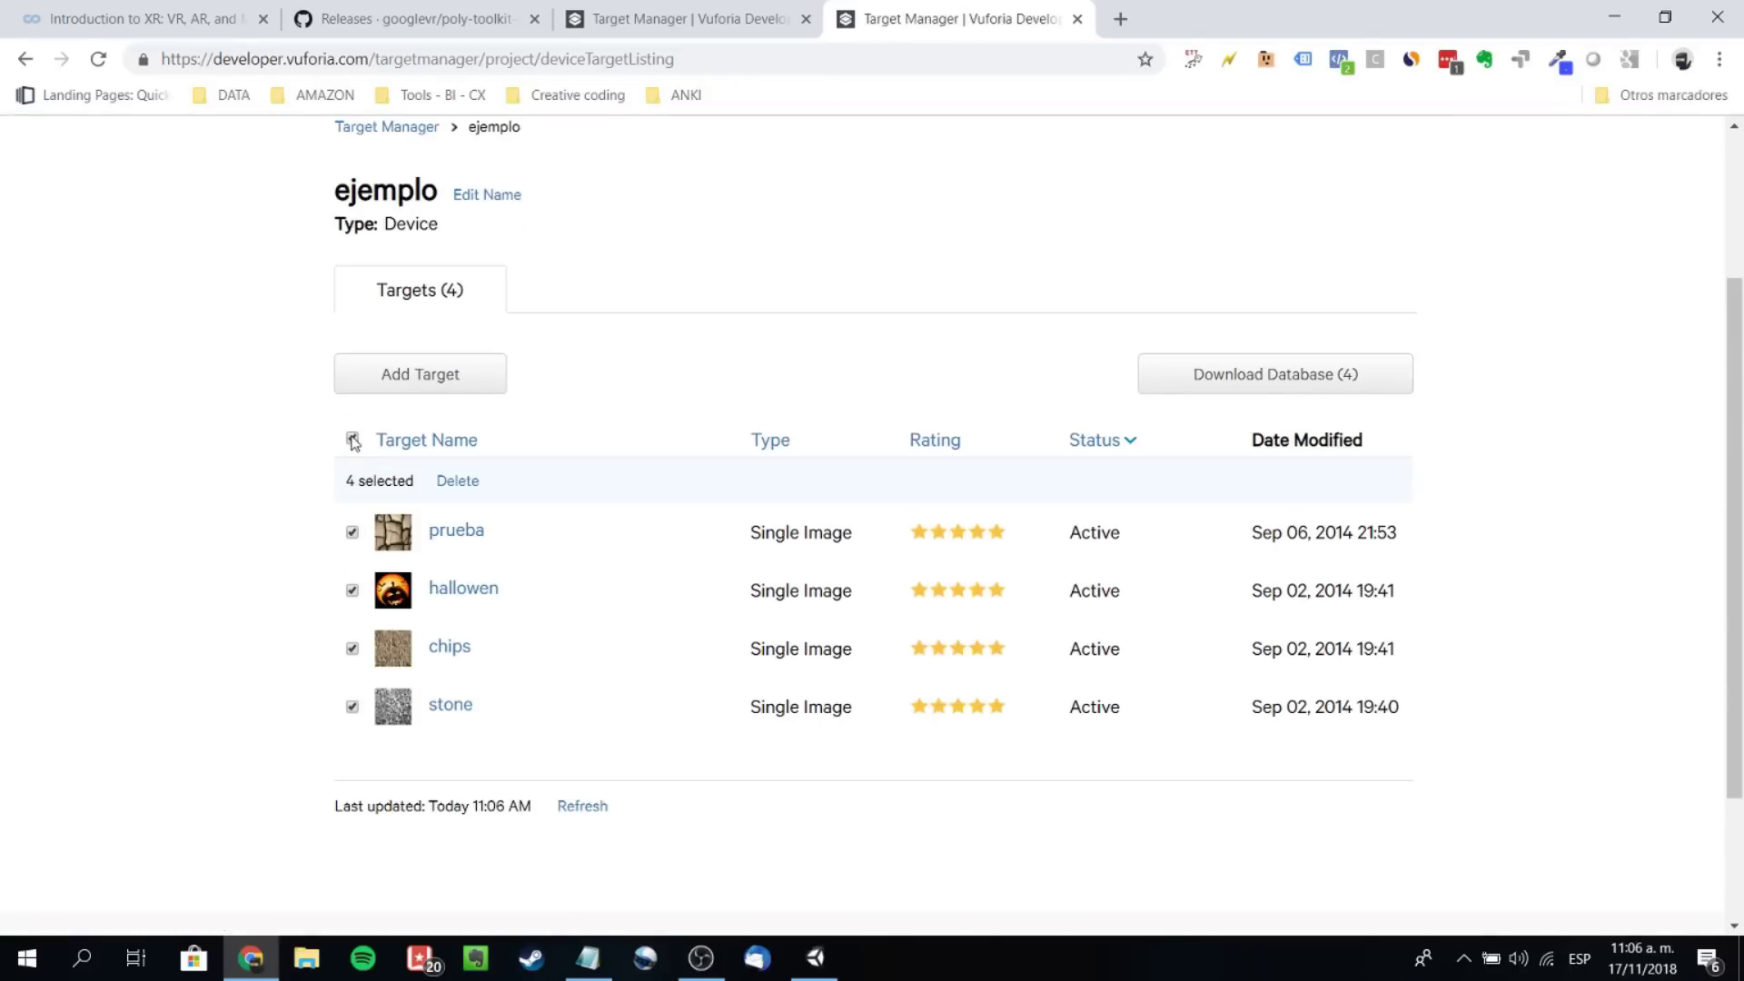
left_click(1350, 373)
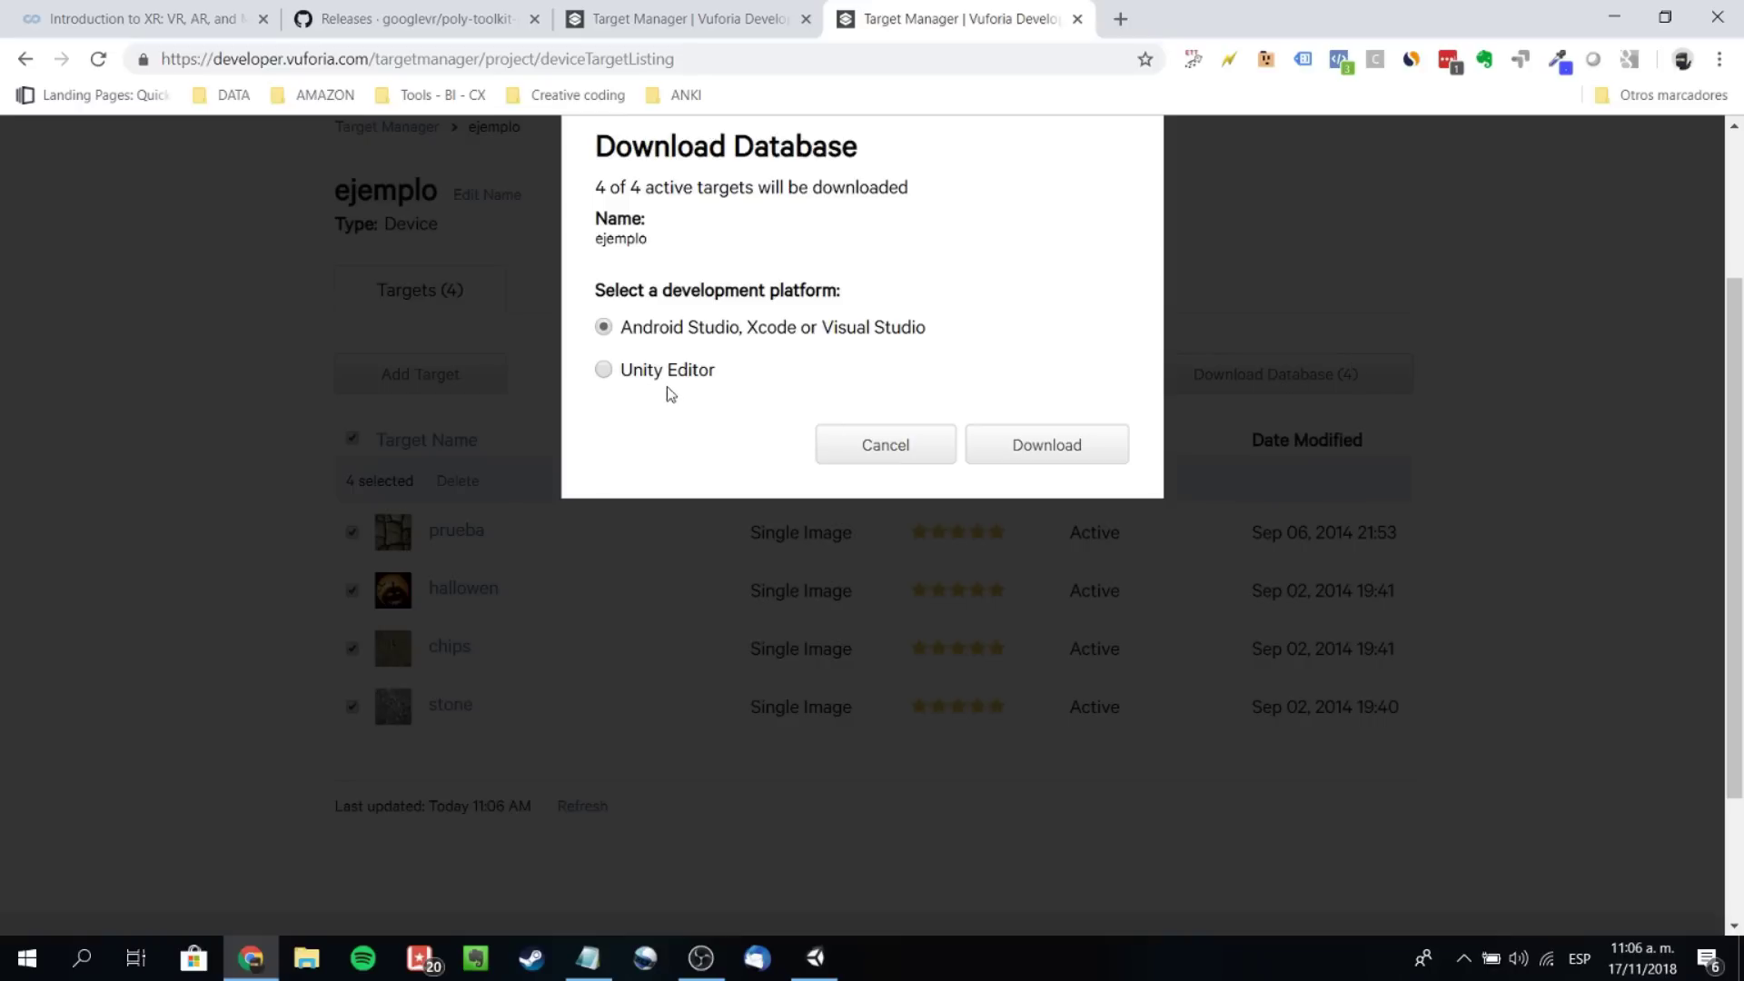
left_click(605, 371)
left_click(1113, 445)
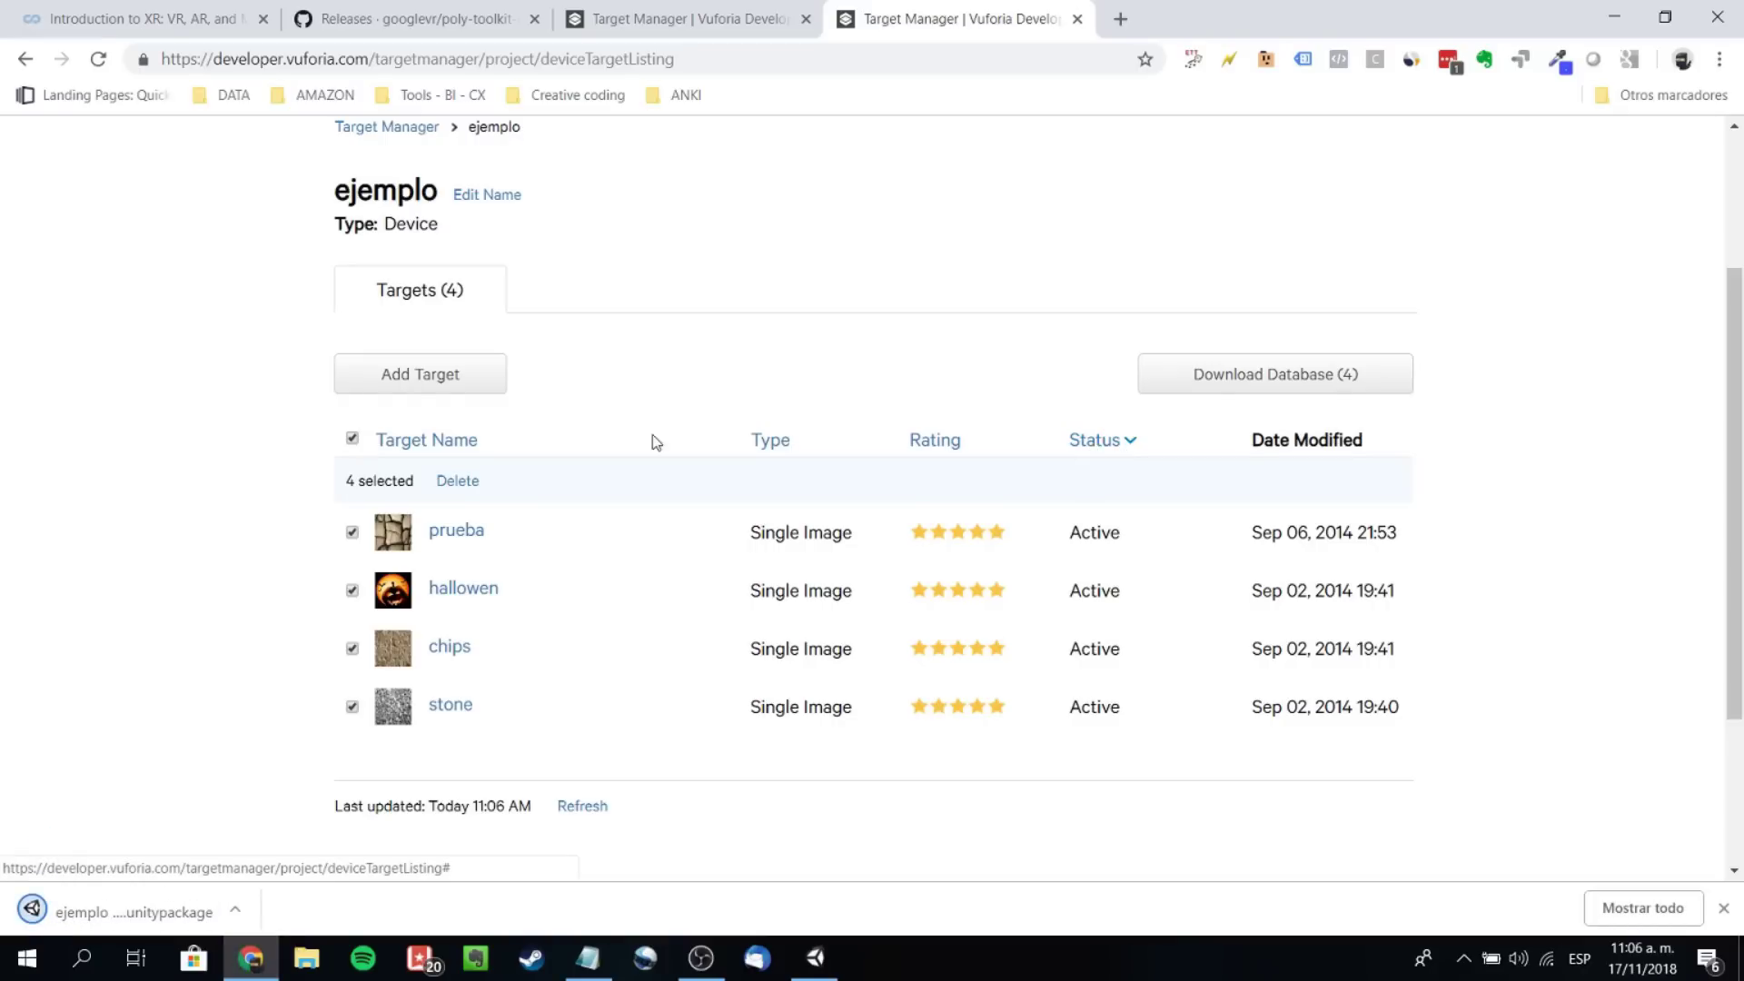
left_click(137, 912)
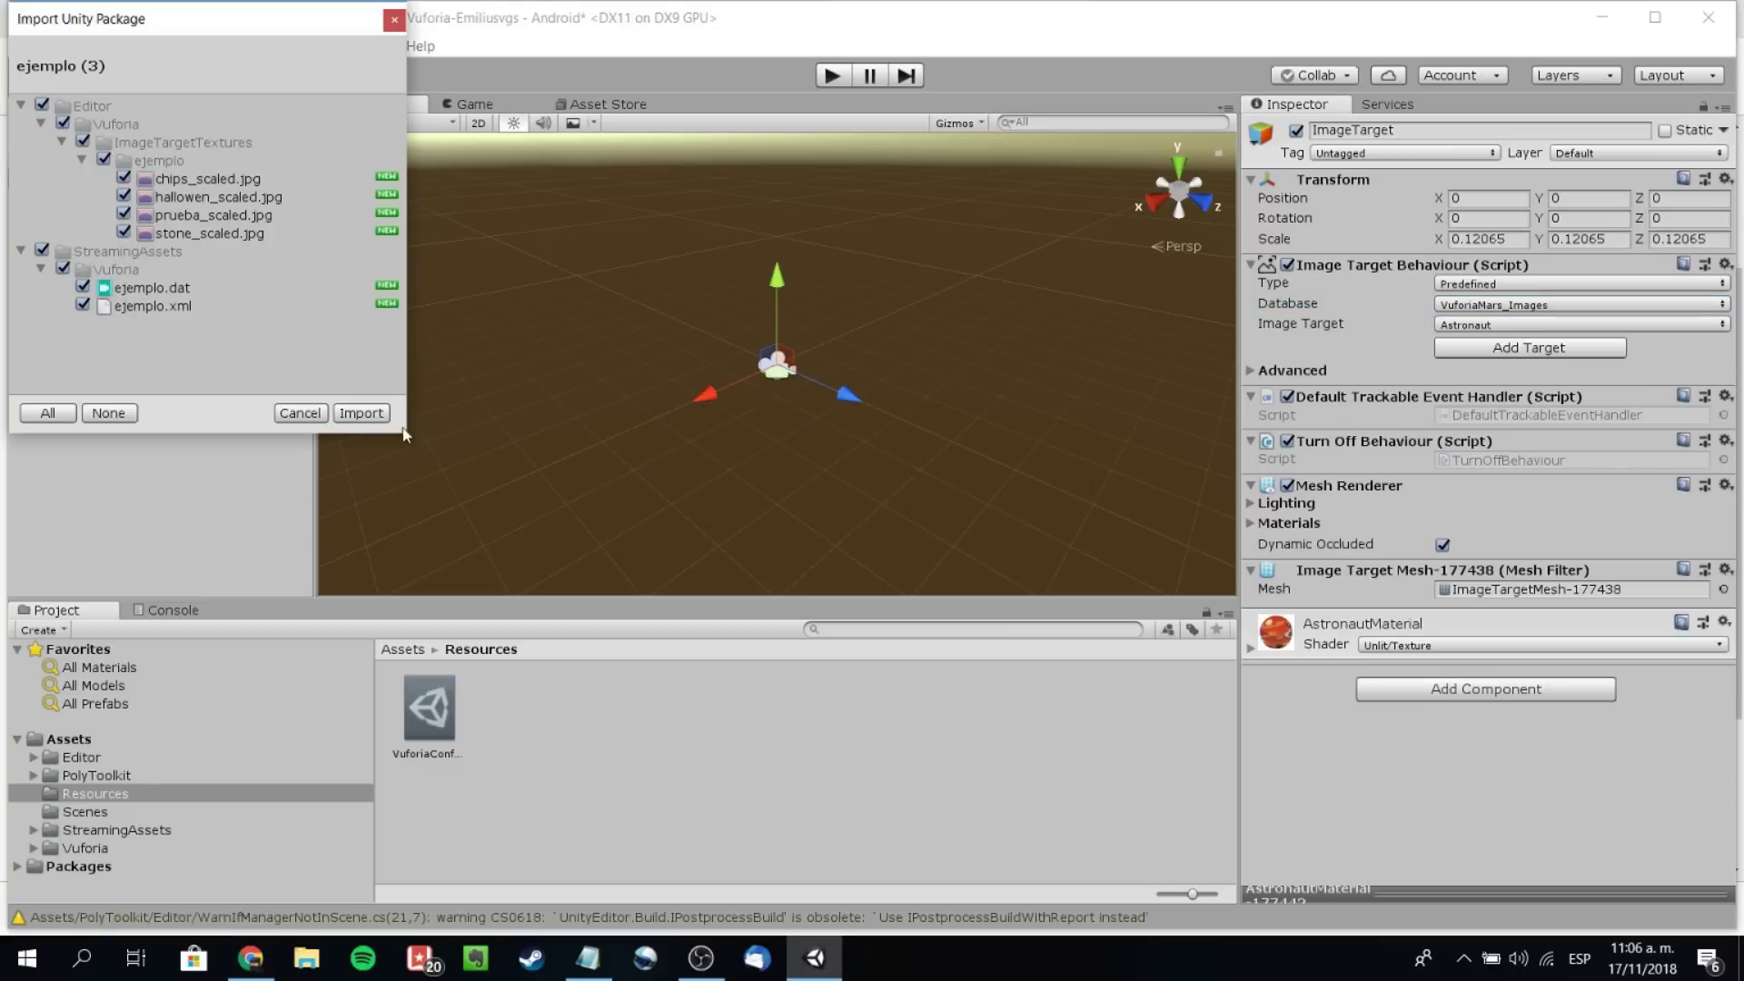
- Import every ejemplo package item, including the four images, ejemplo.dat and ejemplo.xml
left_click(373, 416)
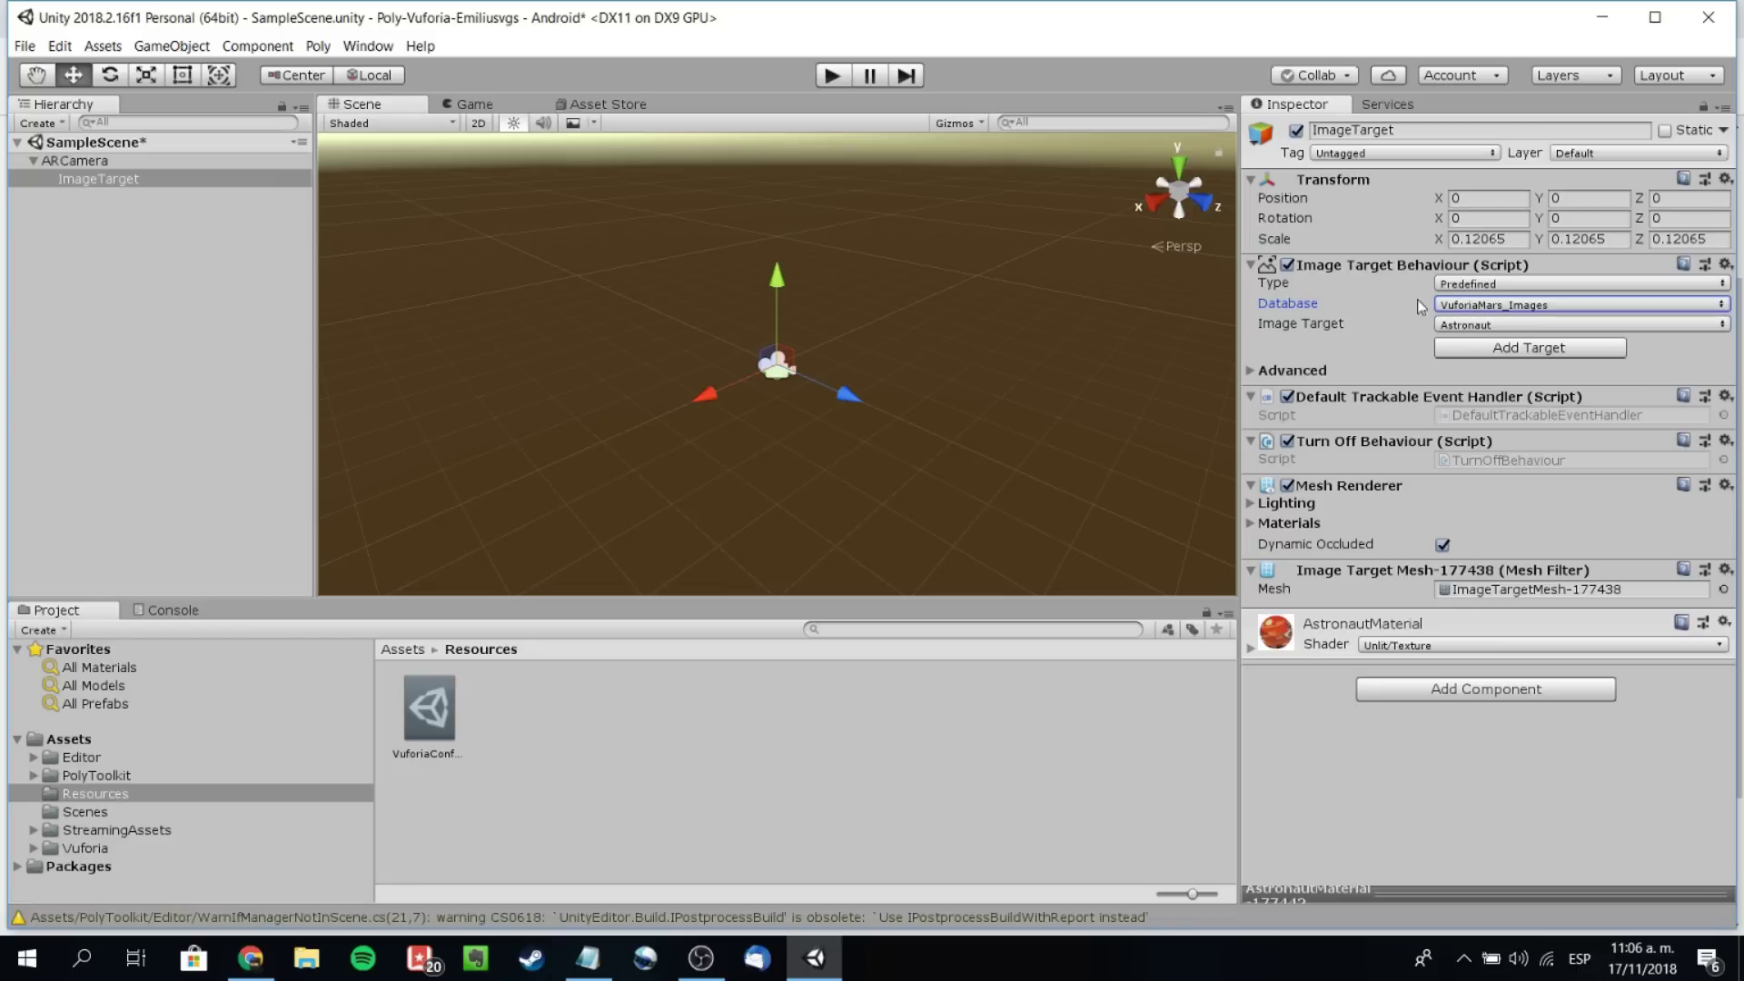
- Switch the ImageTarget to the ejemplo database with chips as the image target
left_click(1524, 284)
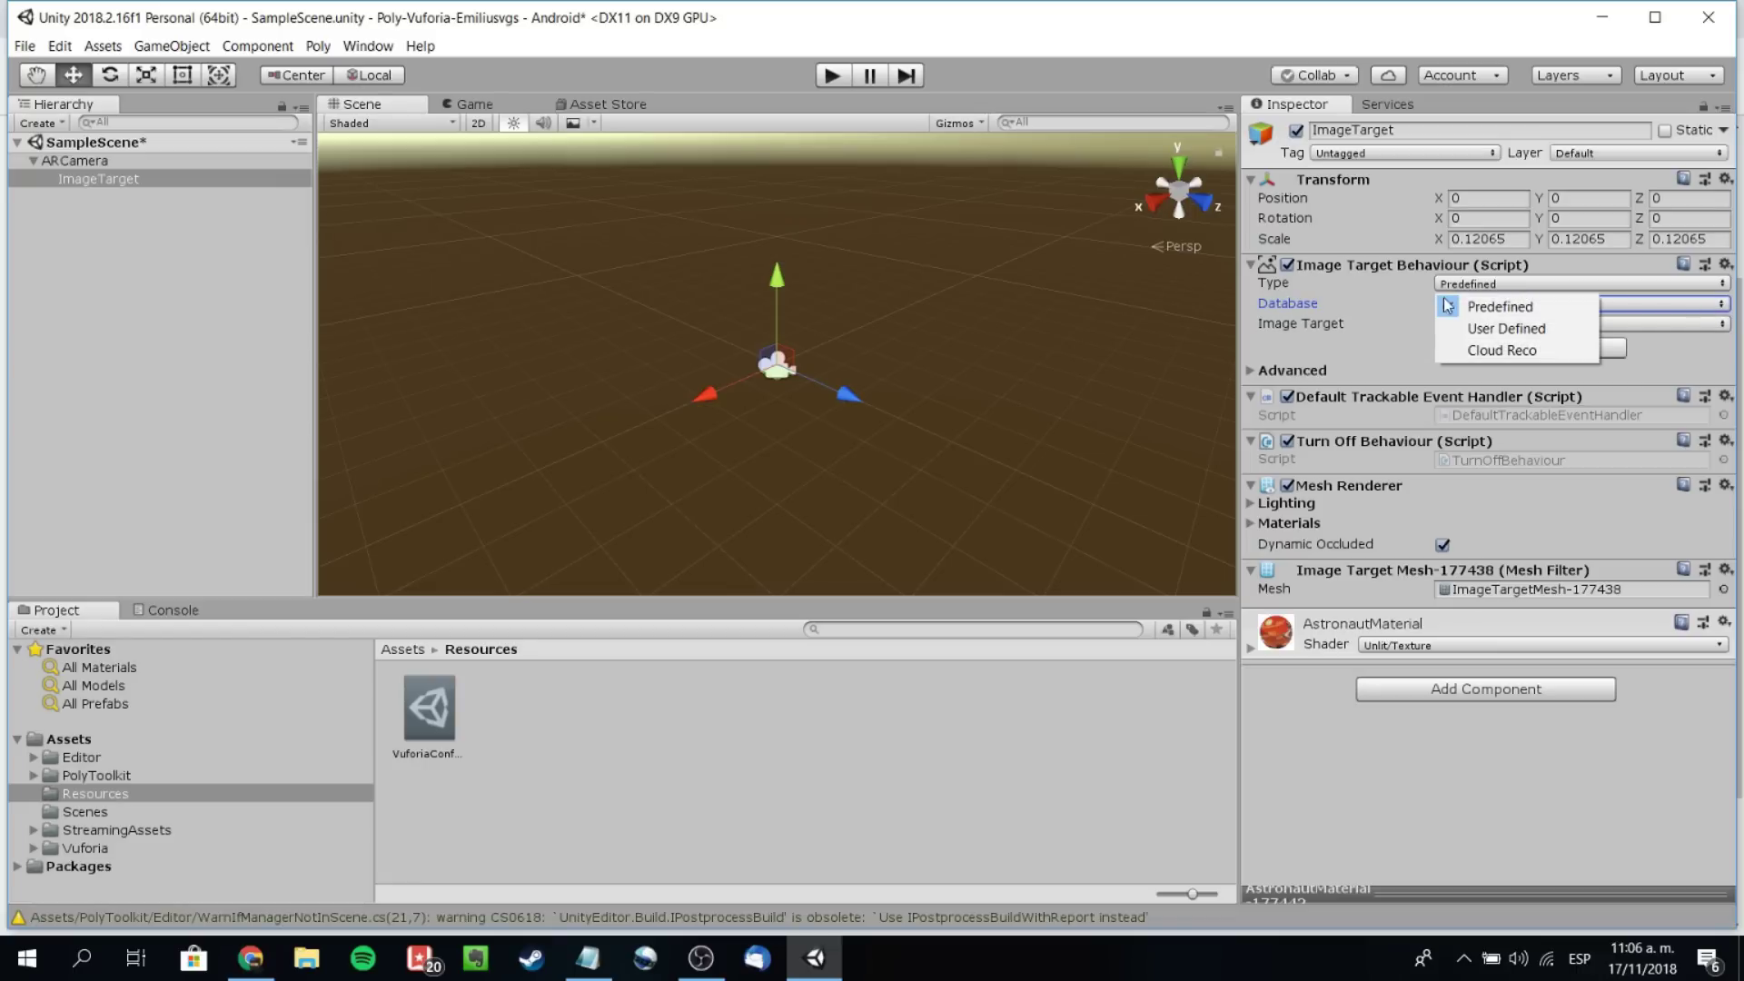
left_click(1283, 287)
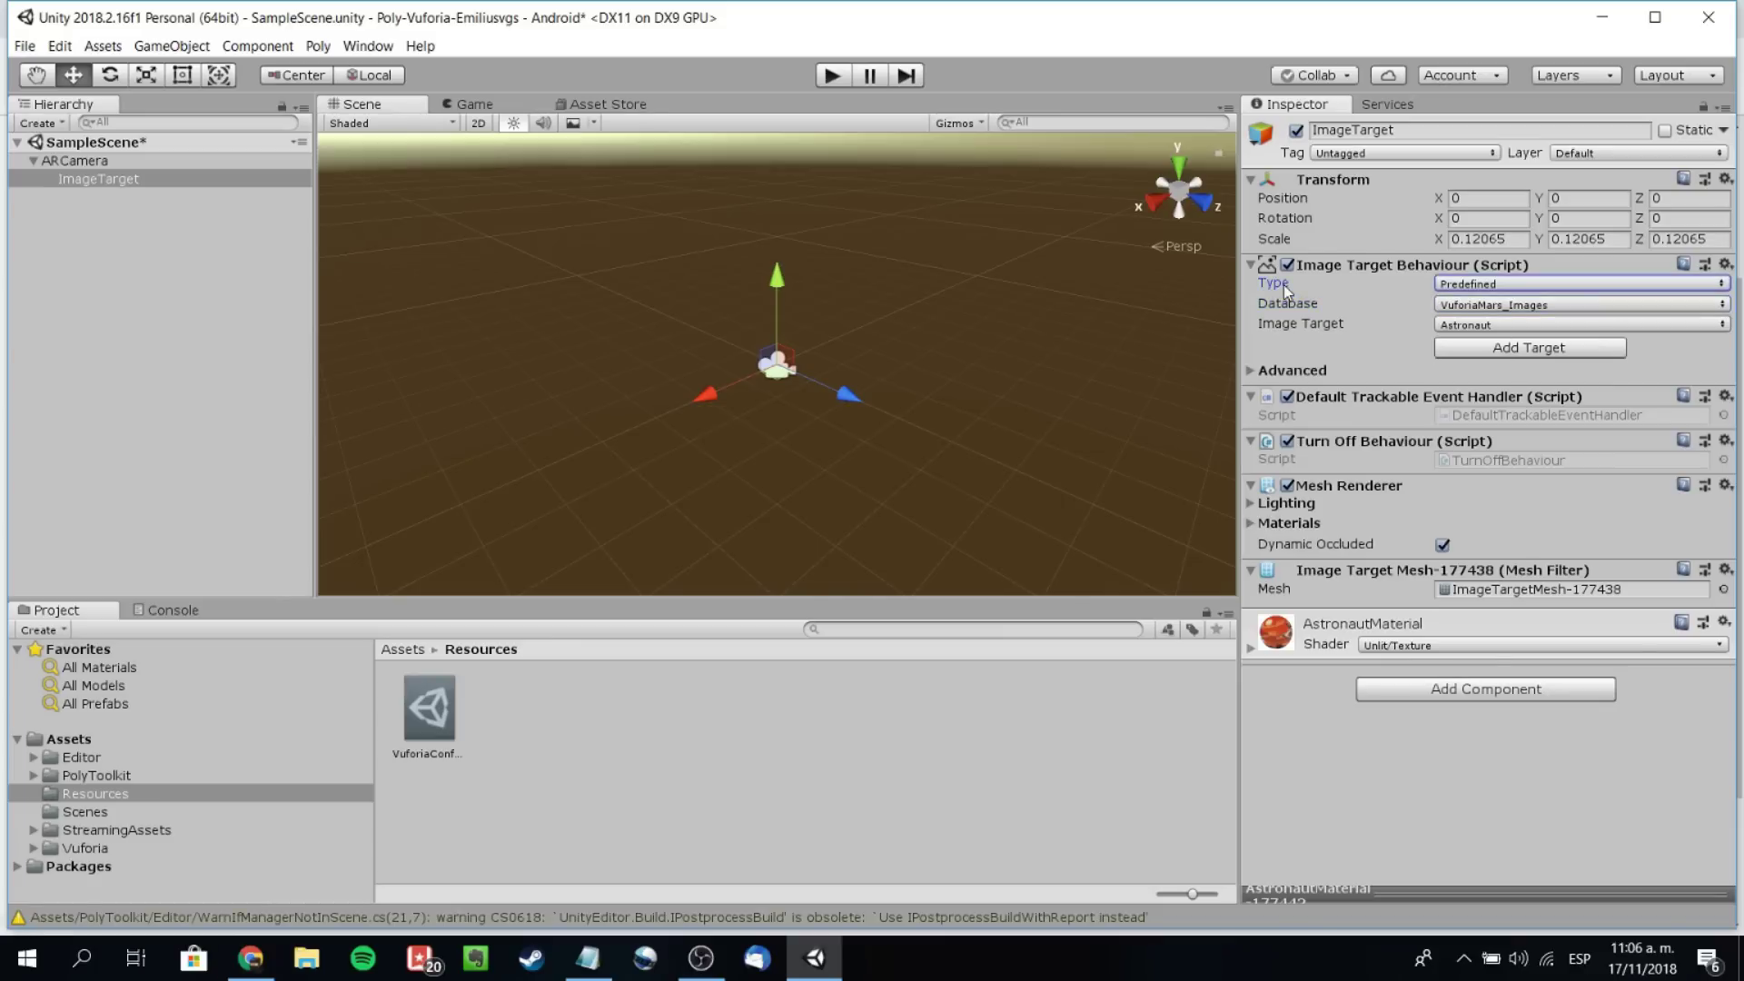
left_click(1476, 305)
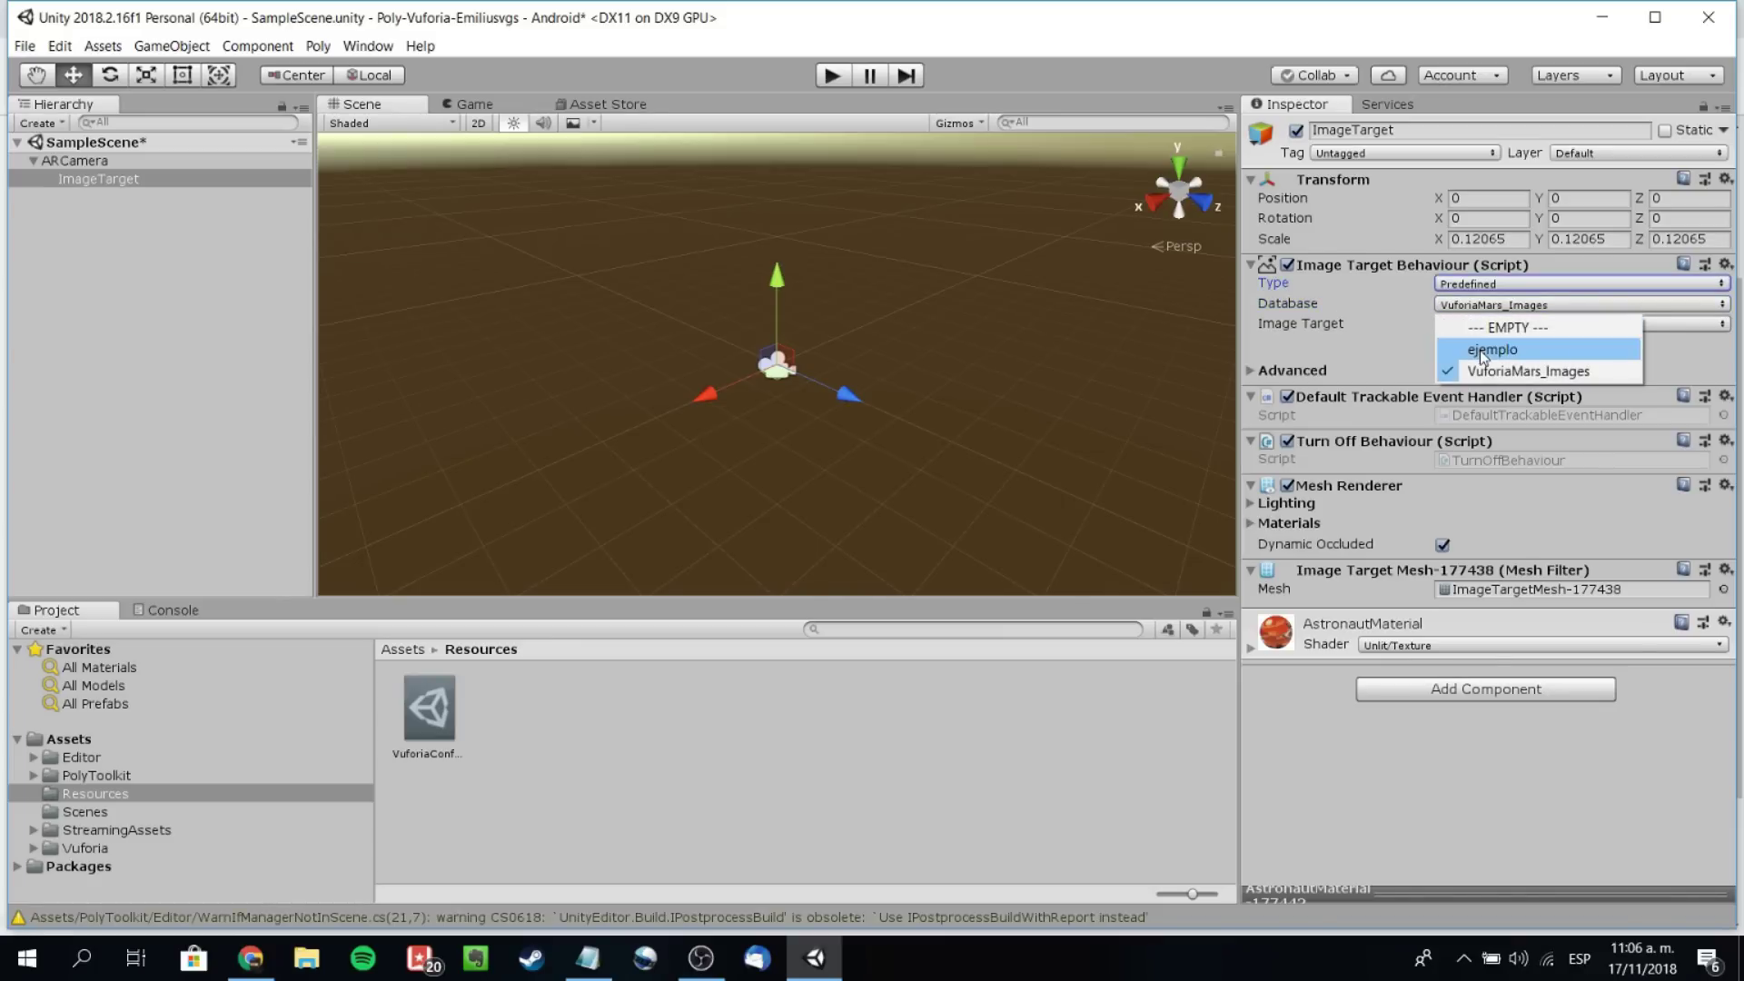
left_click(1480, 350)
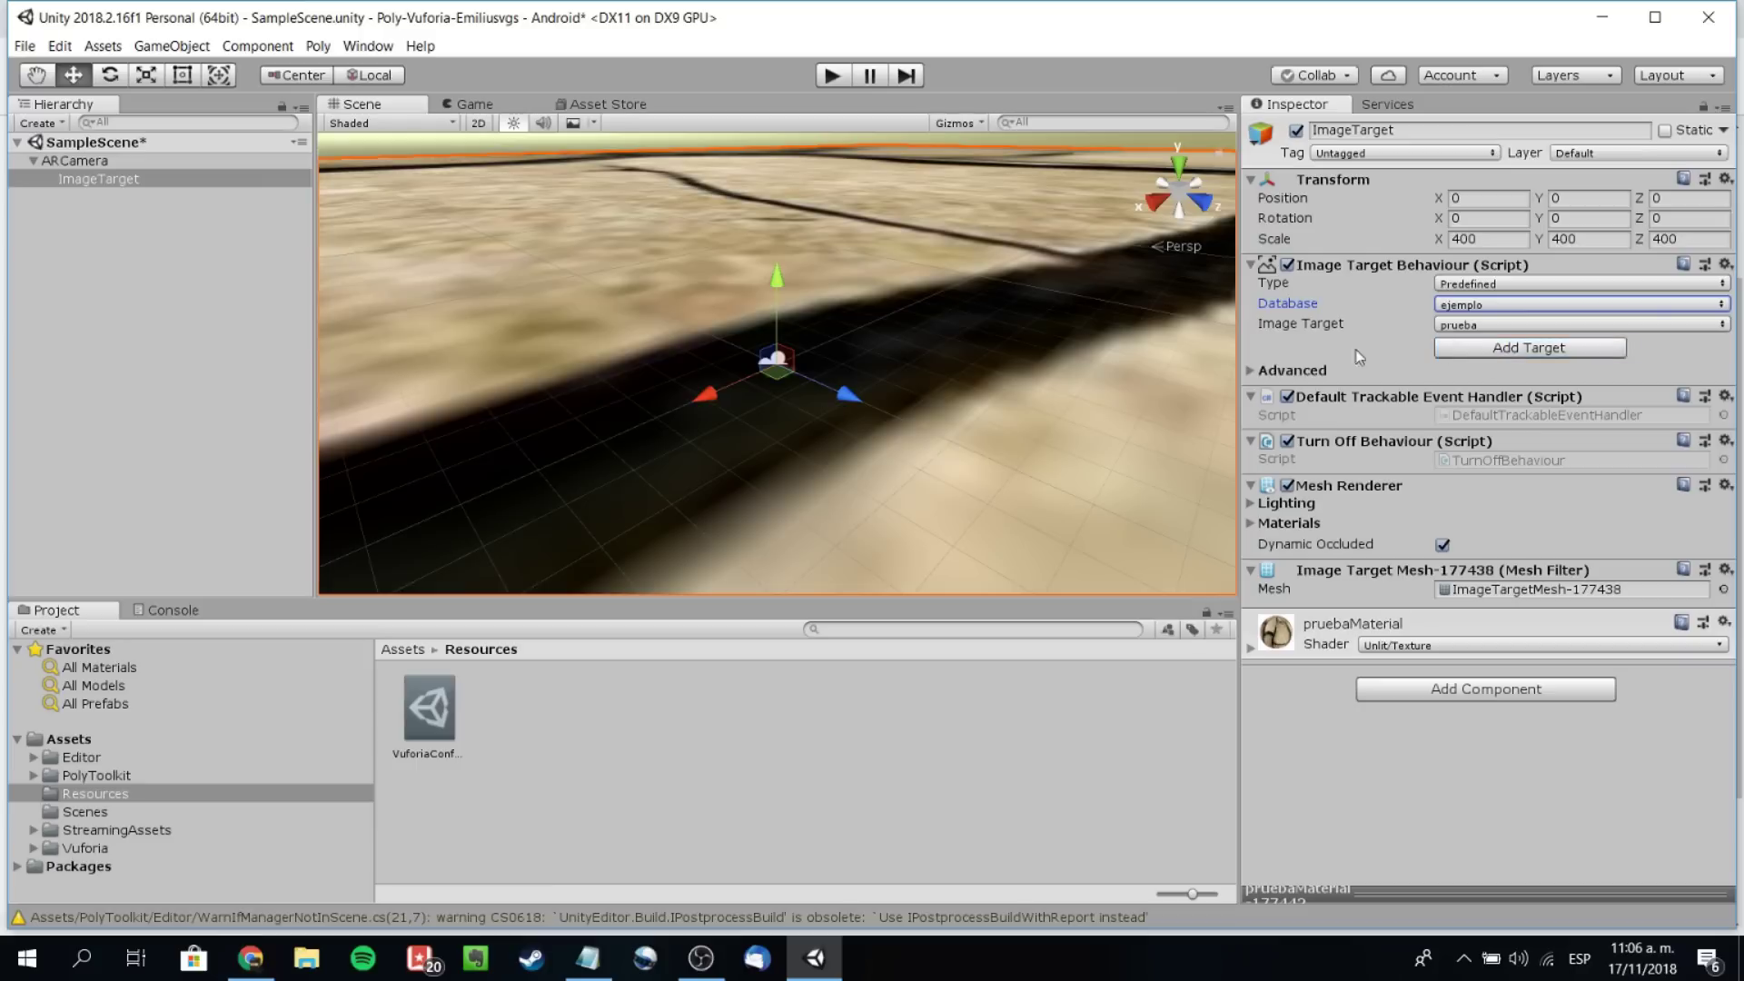
left_click(1463, 327)
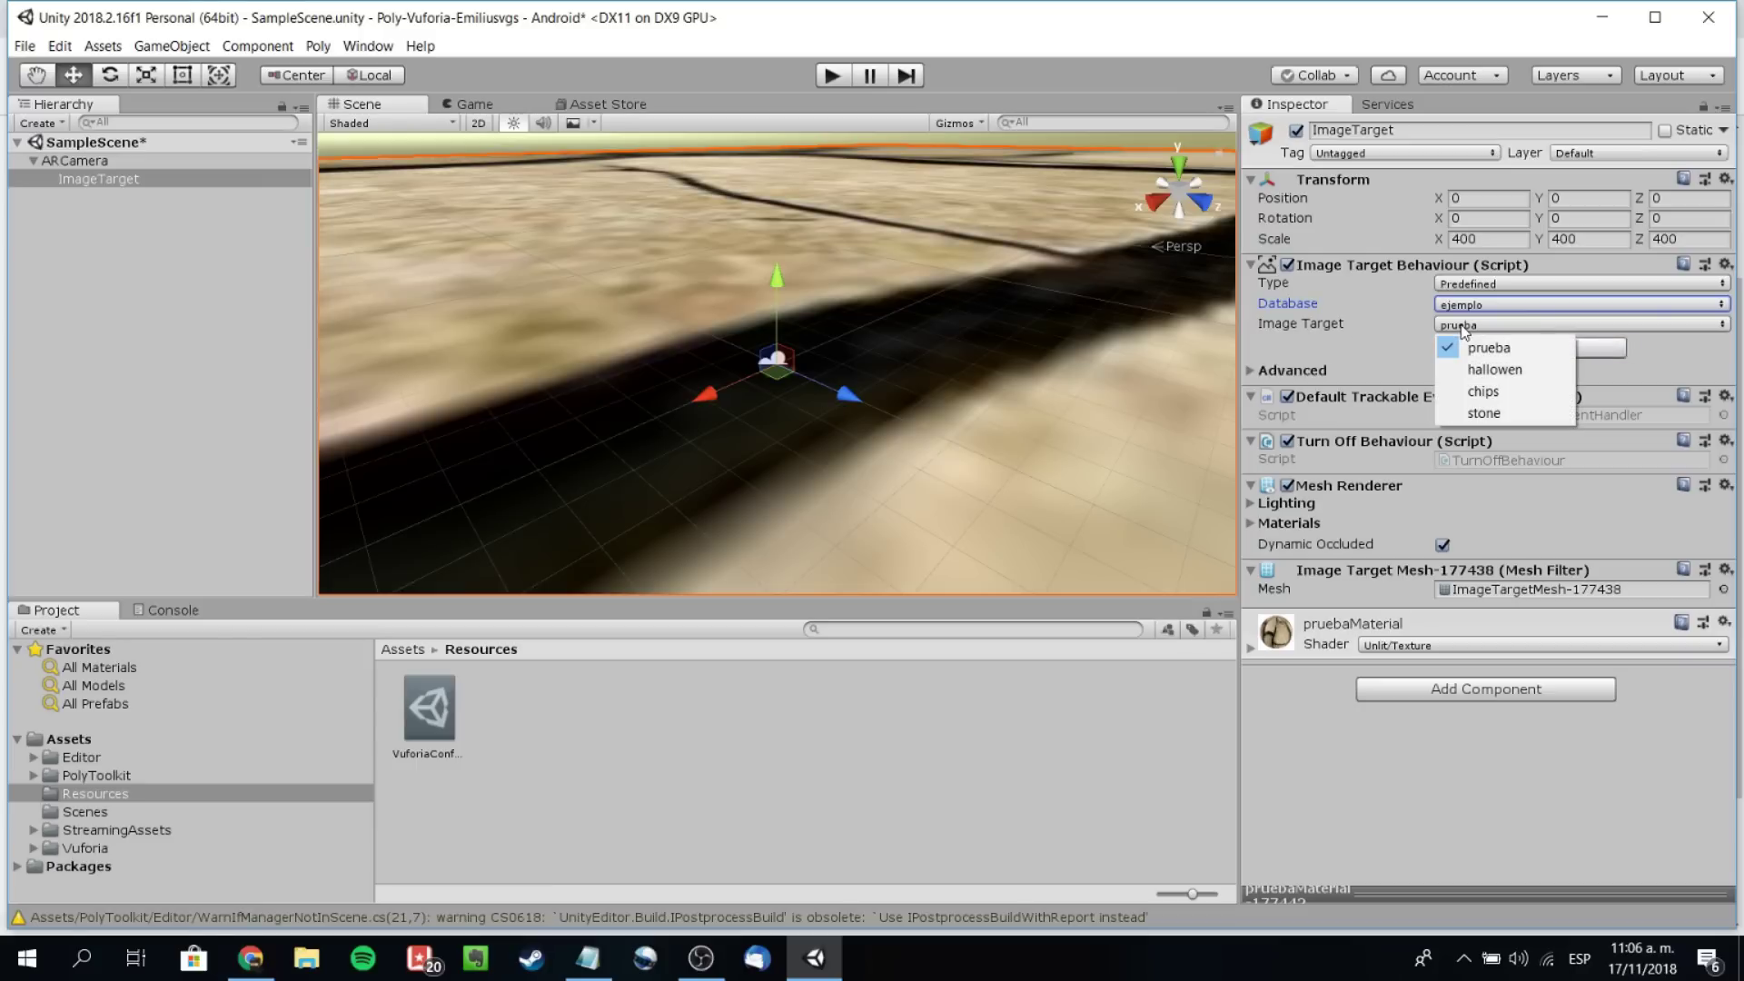
left_click(1471, 372)
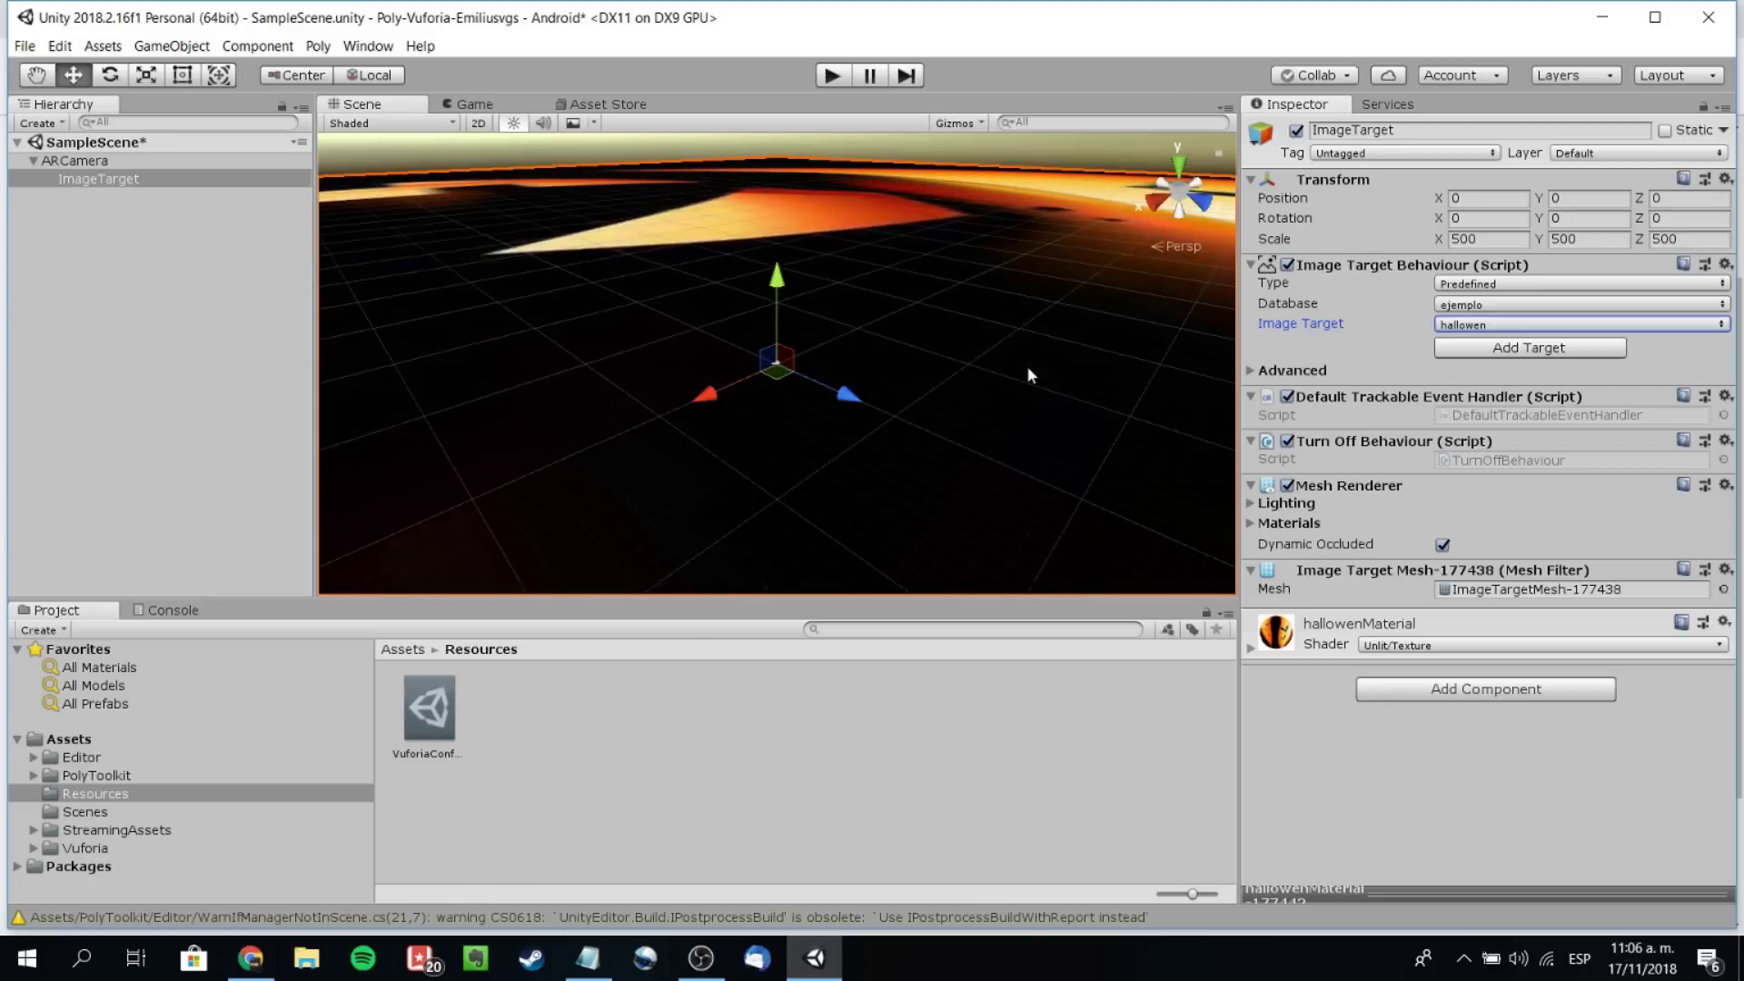
left_click(1610, 325)
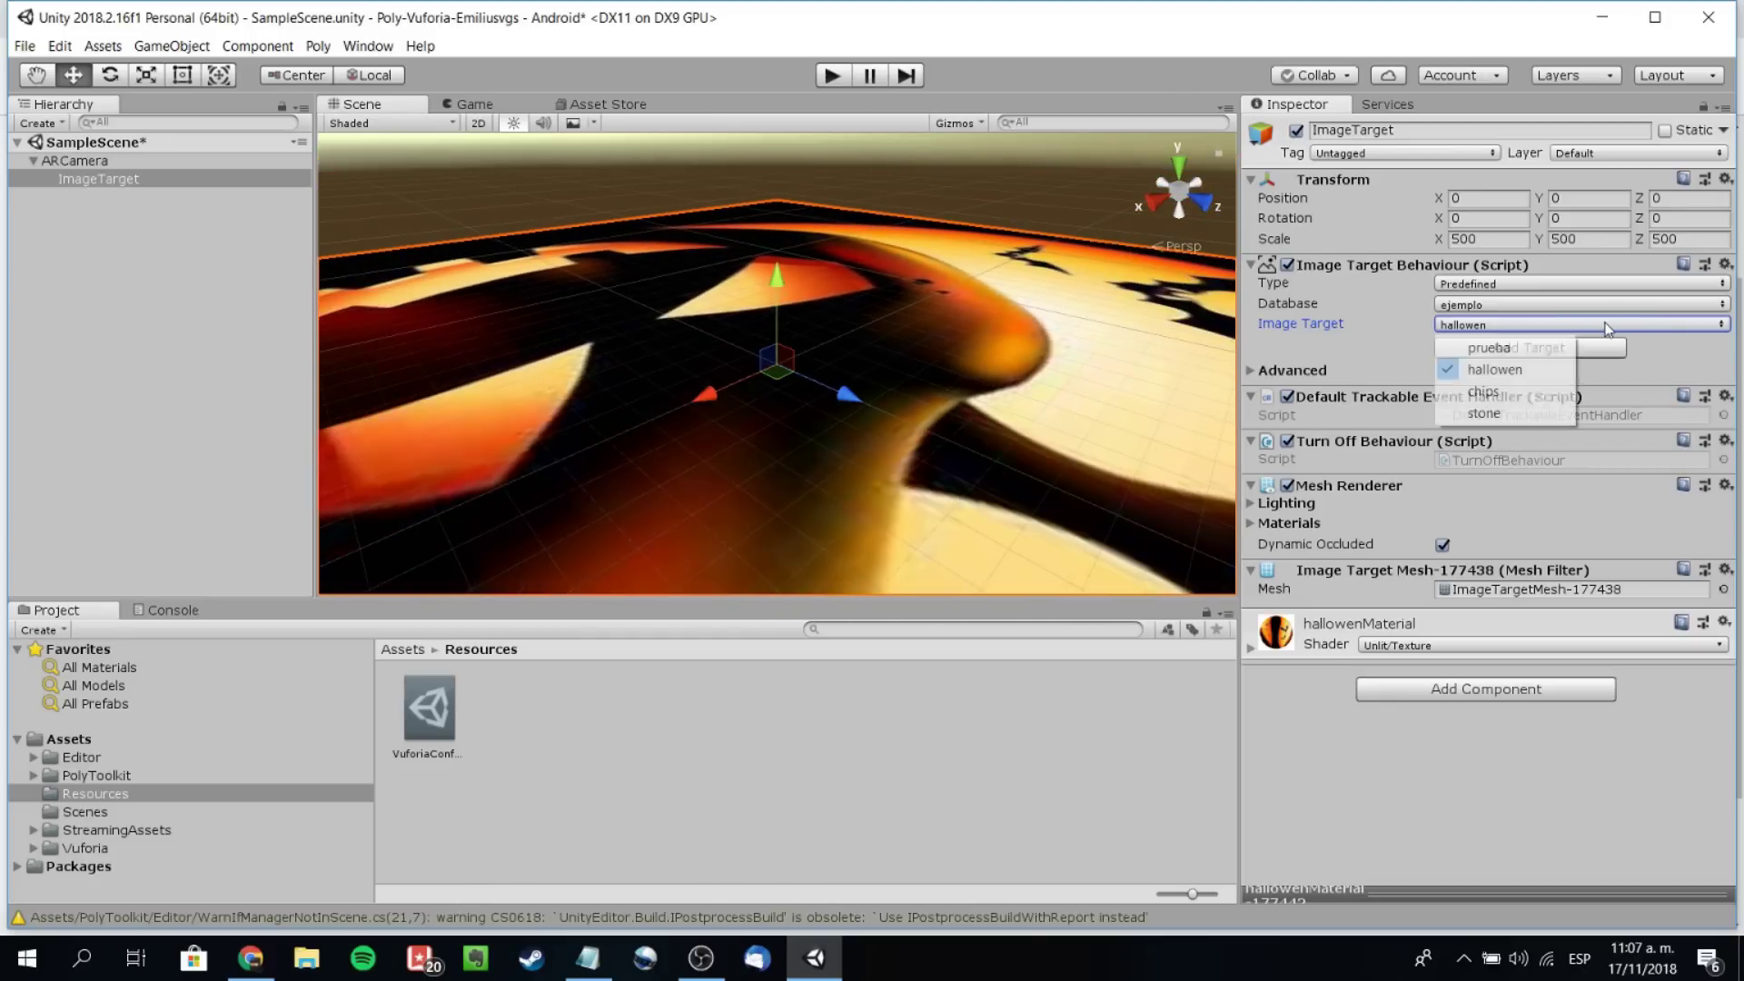
left_click(1523, 392)
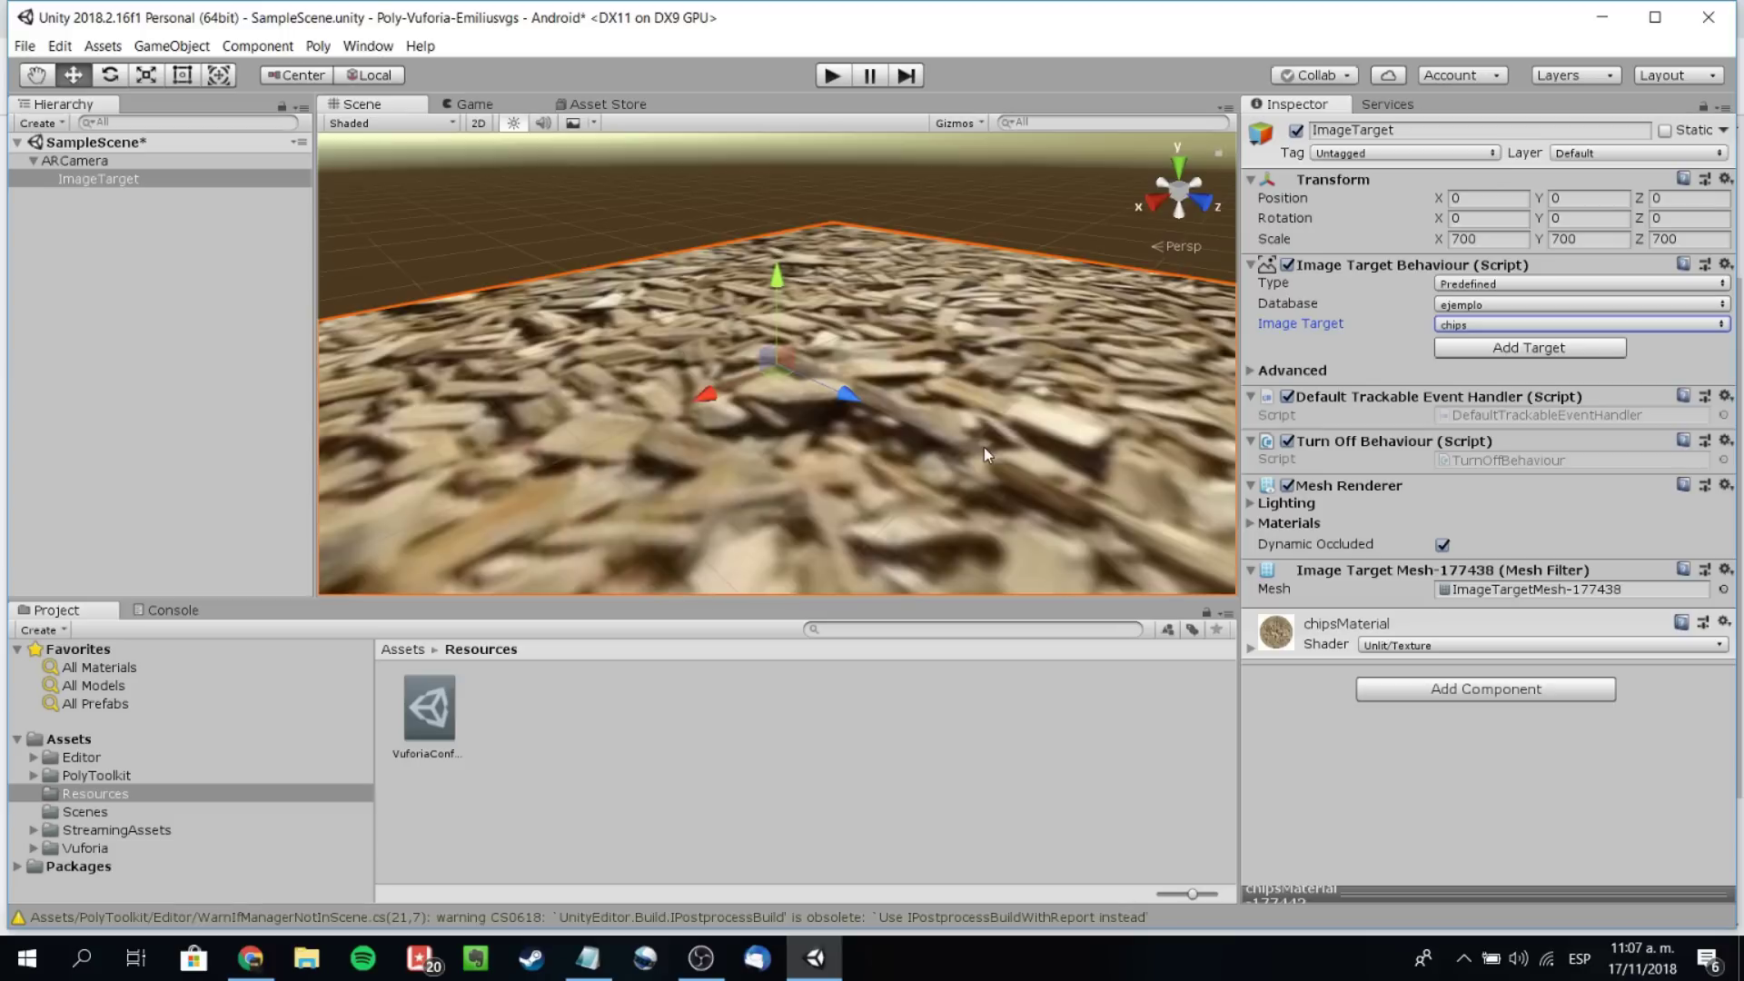
- Check the ARCamera settings, then reselect the ImageTarget
scroll(983, 446, "down", 5)
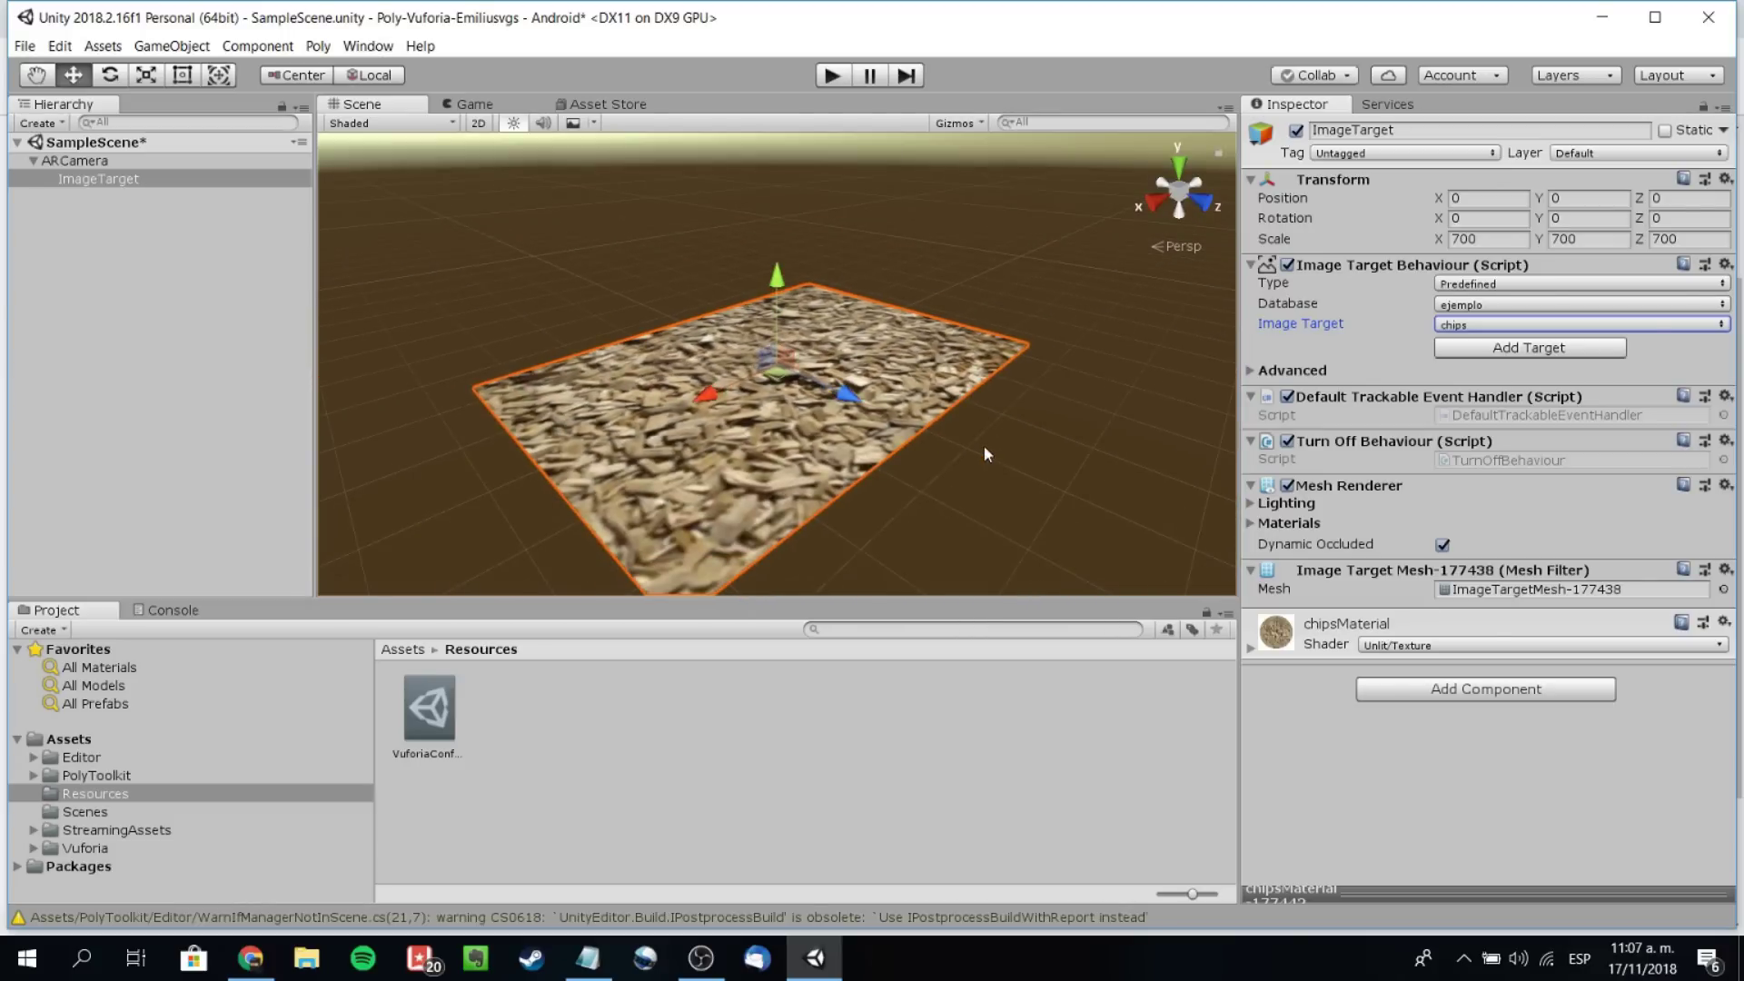
left_click(75, 162)
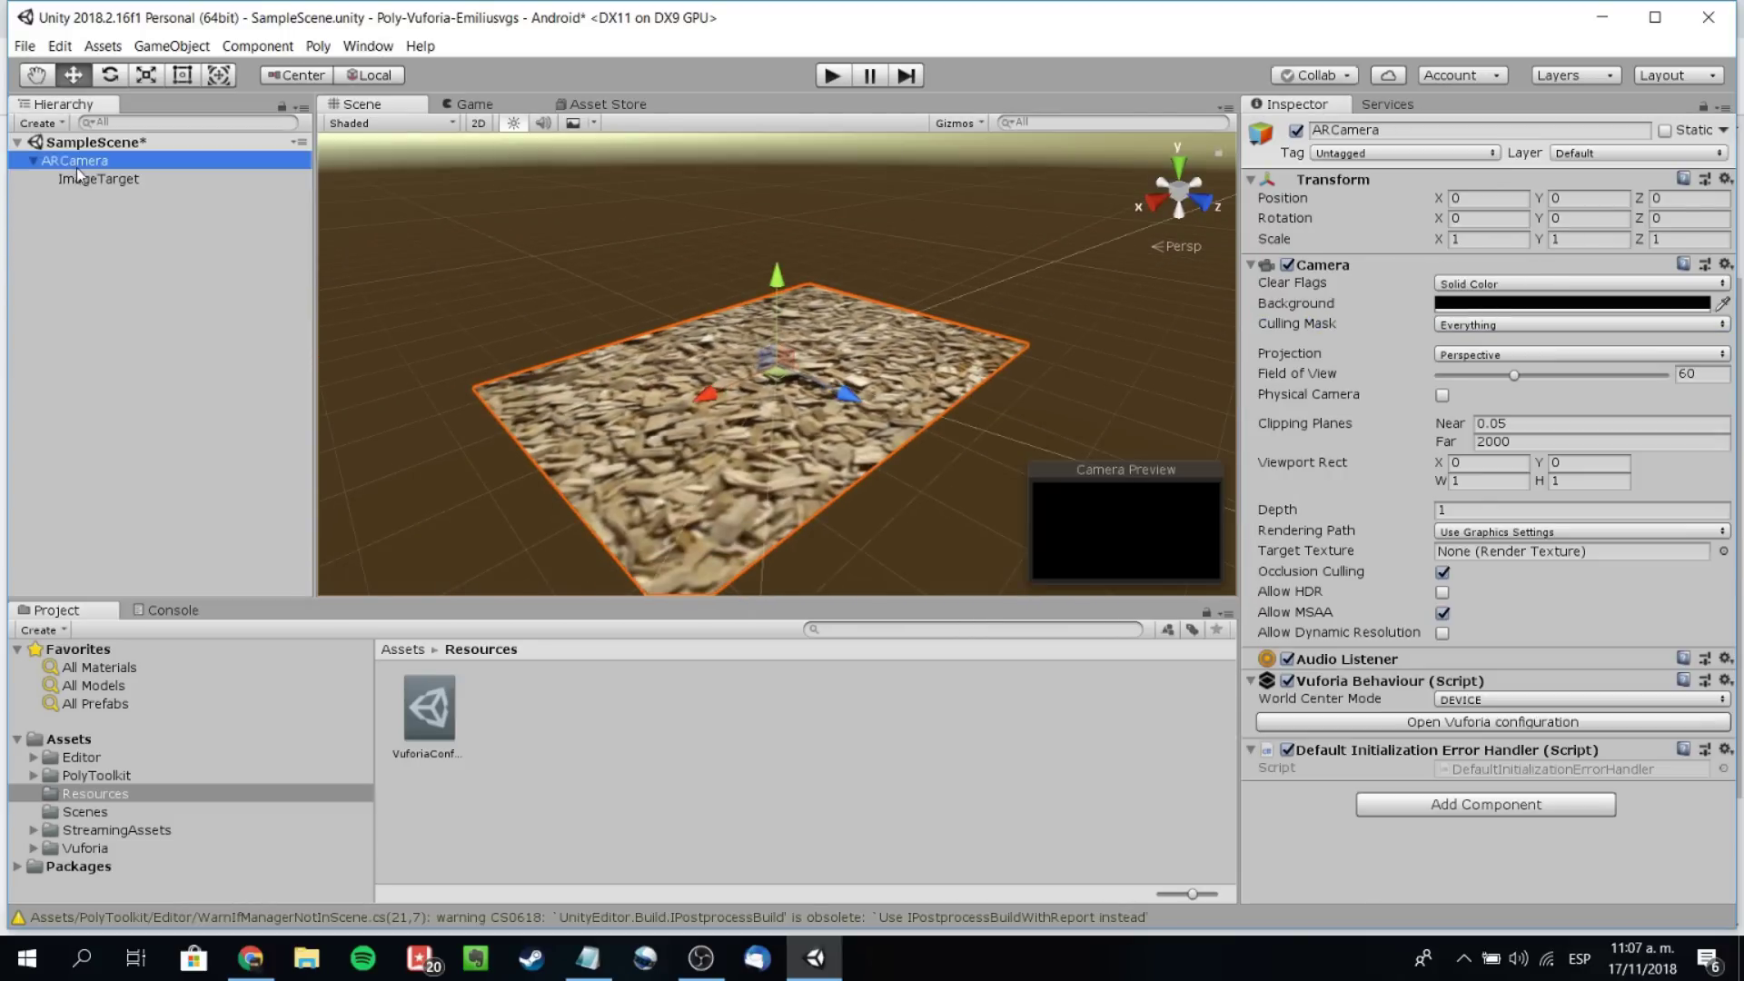
left_click(102, 185)
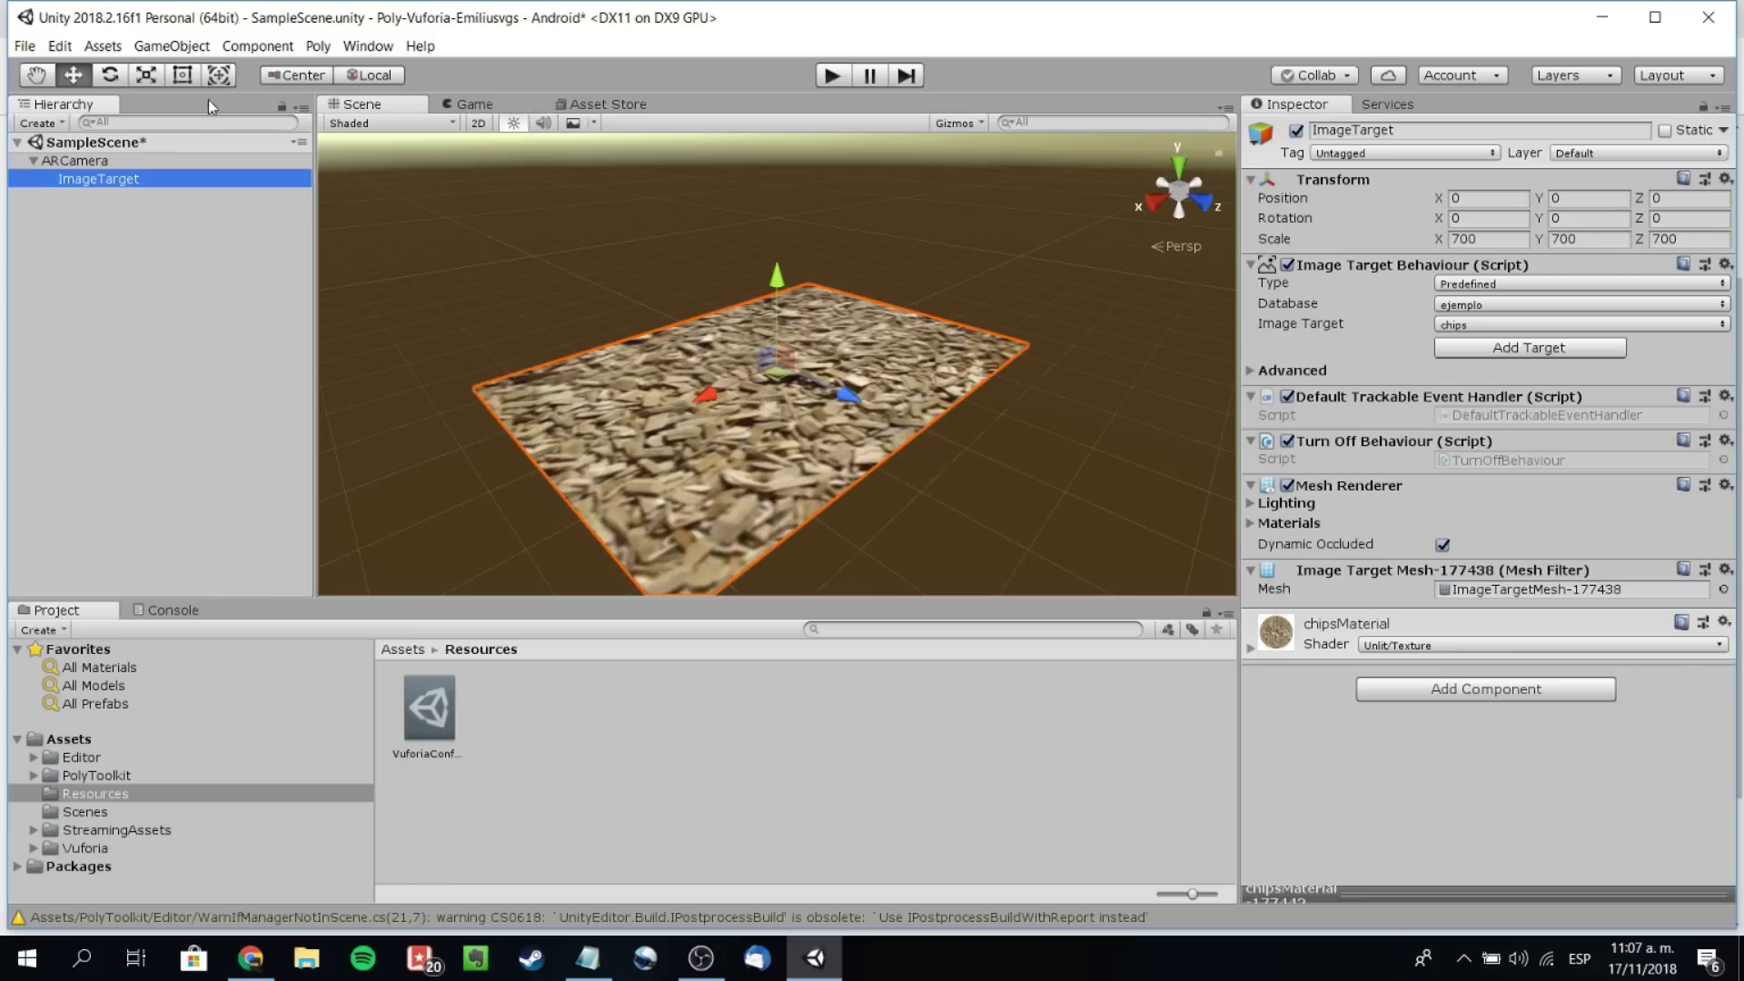
left_click(318, 46)
- Import Poly's Lighthouse model into the project and close the asset browser
left_click(336, 71)
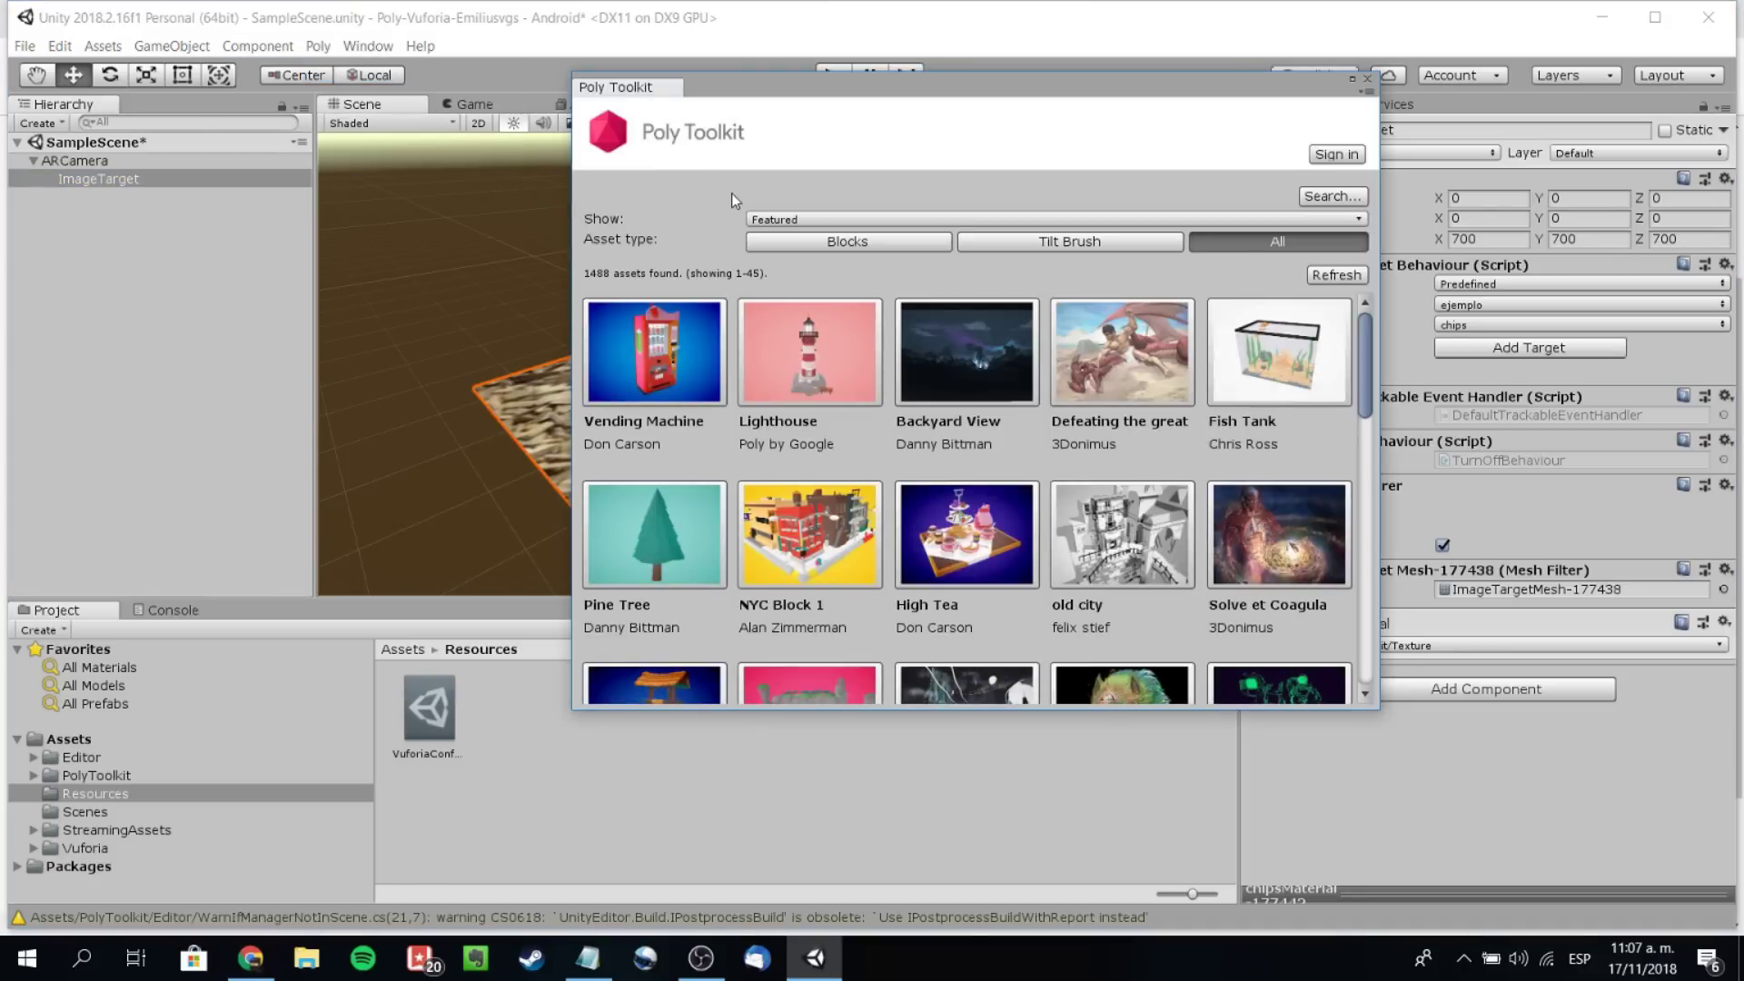
left_click(827, 367)
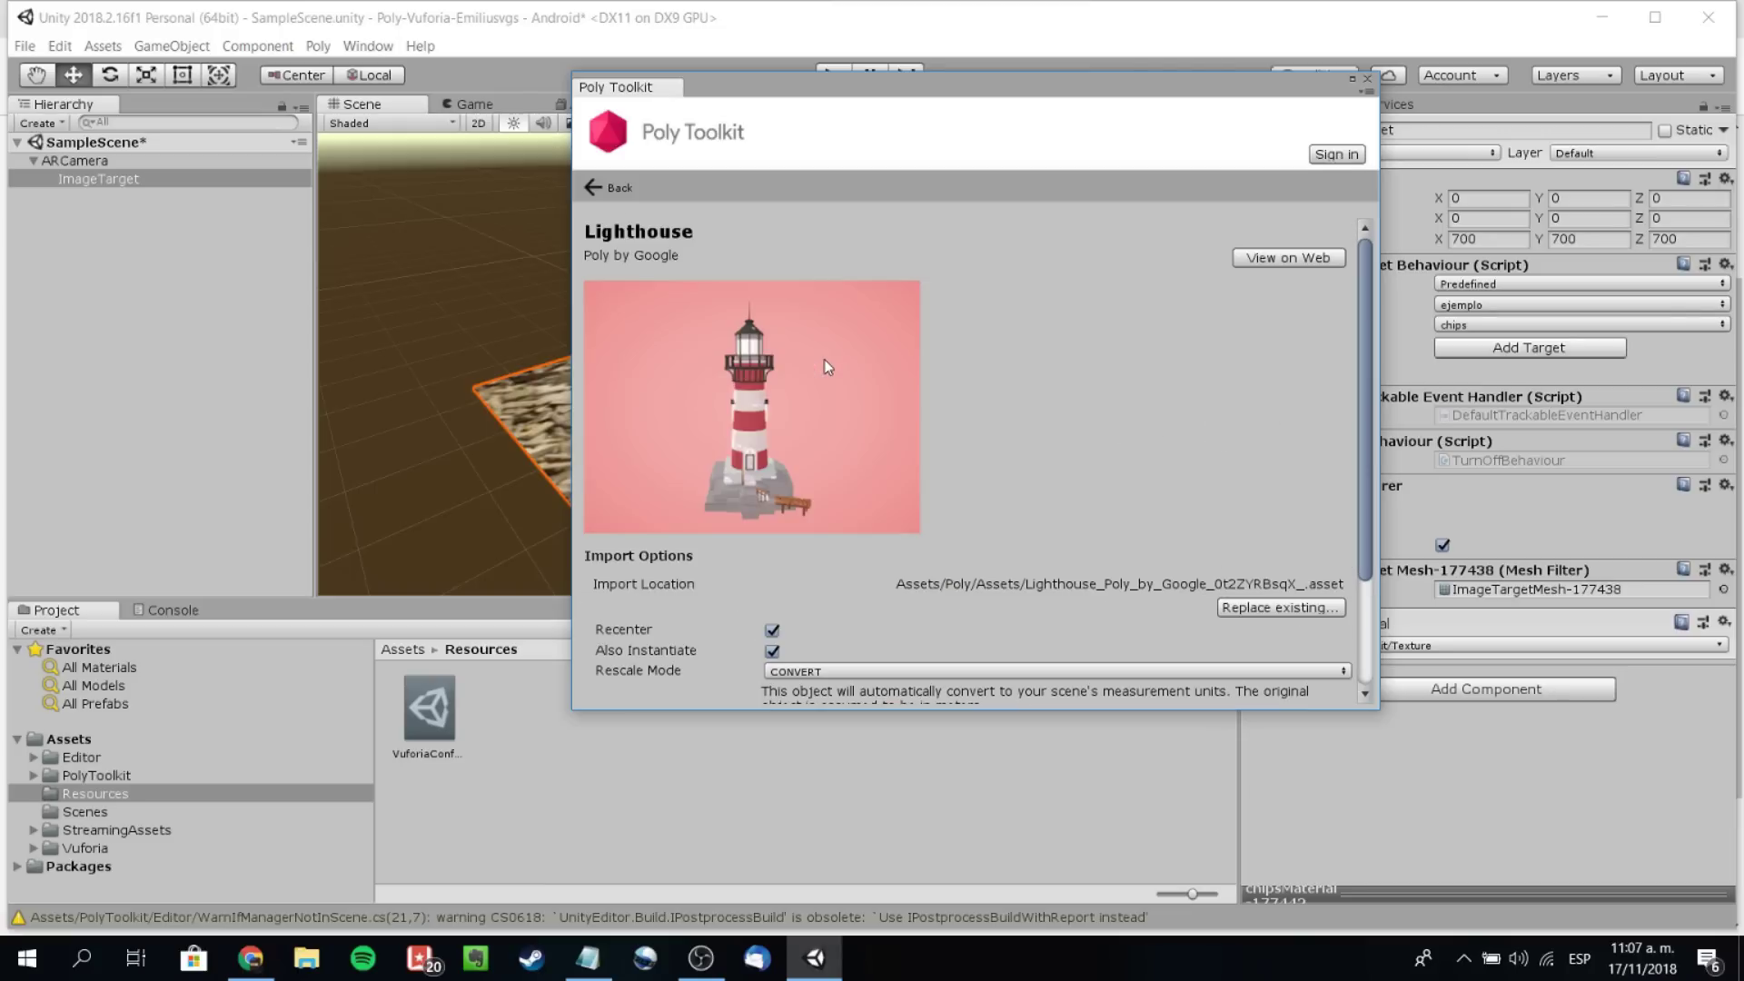
scroll(1258, 493, "down", 3)
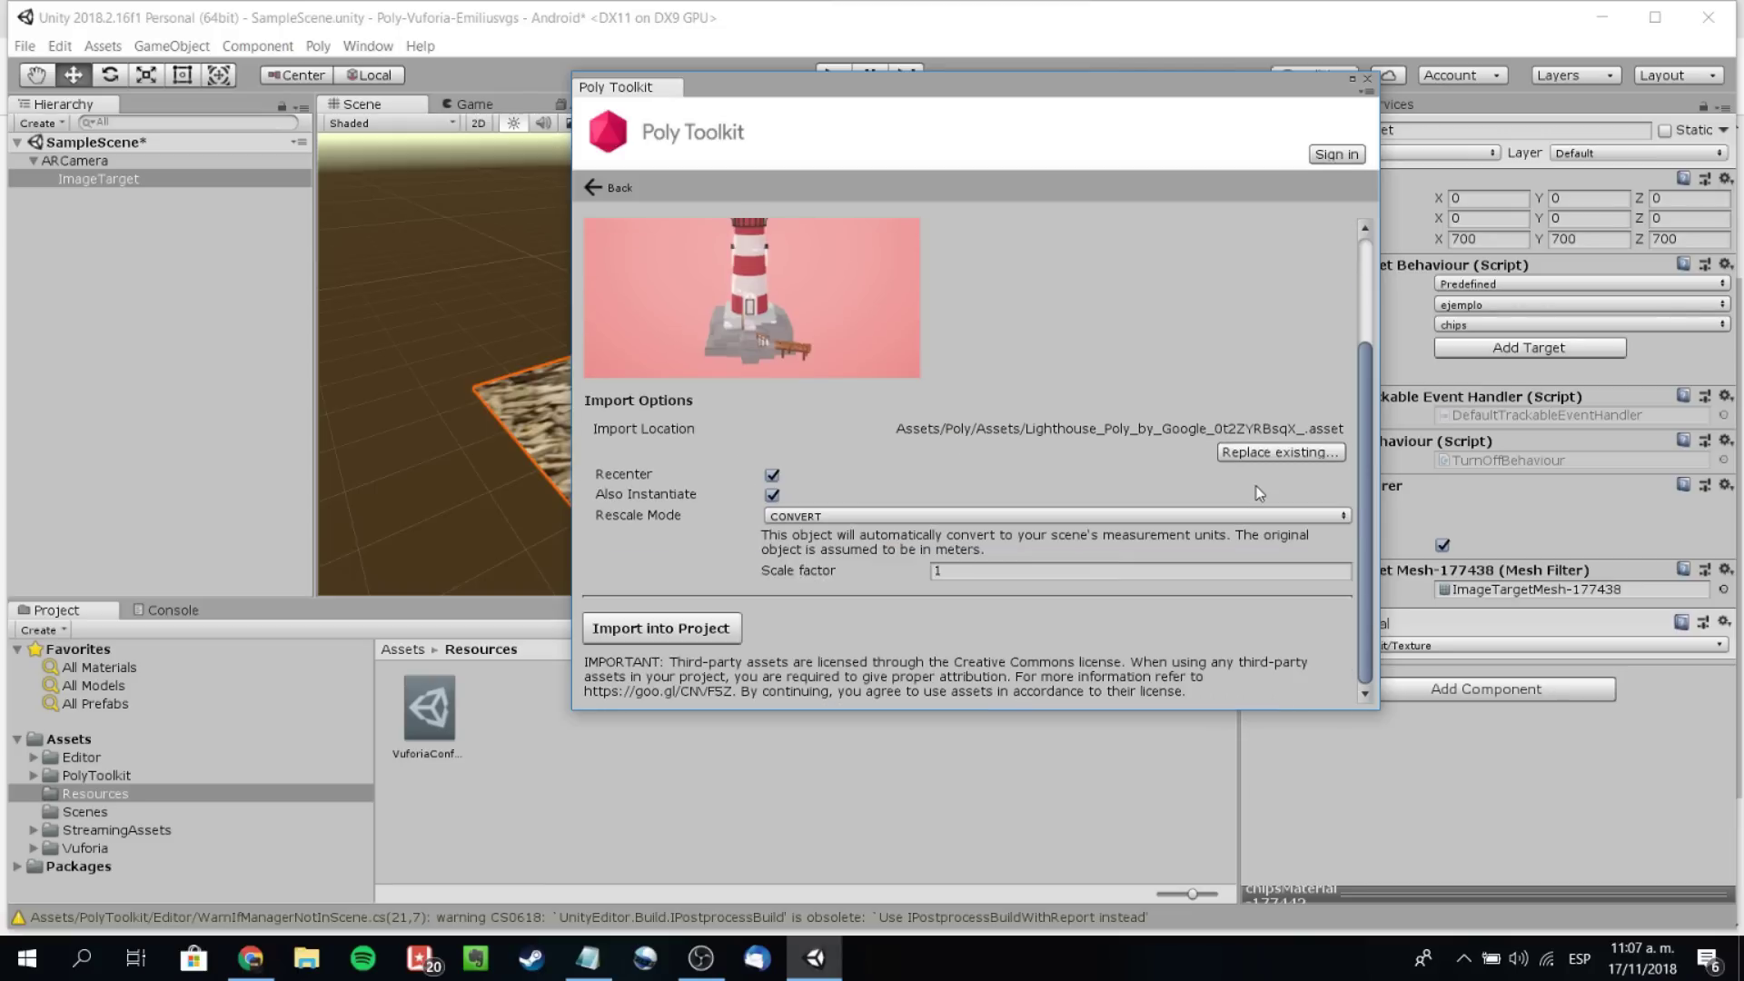
left_click(689, 635)
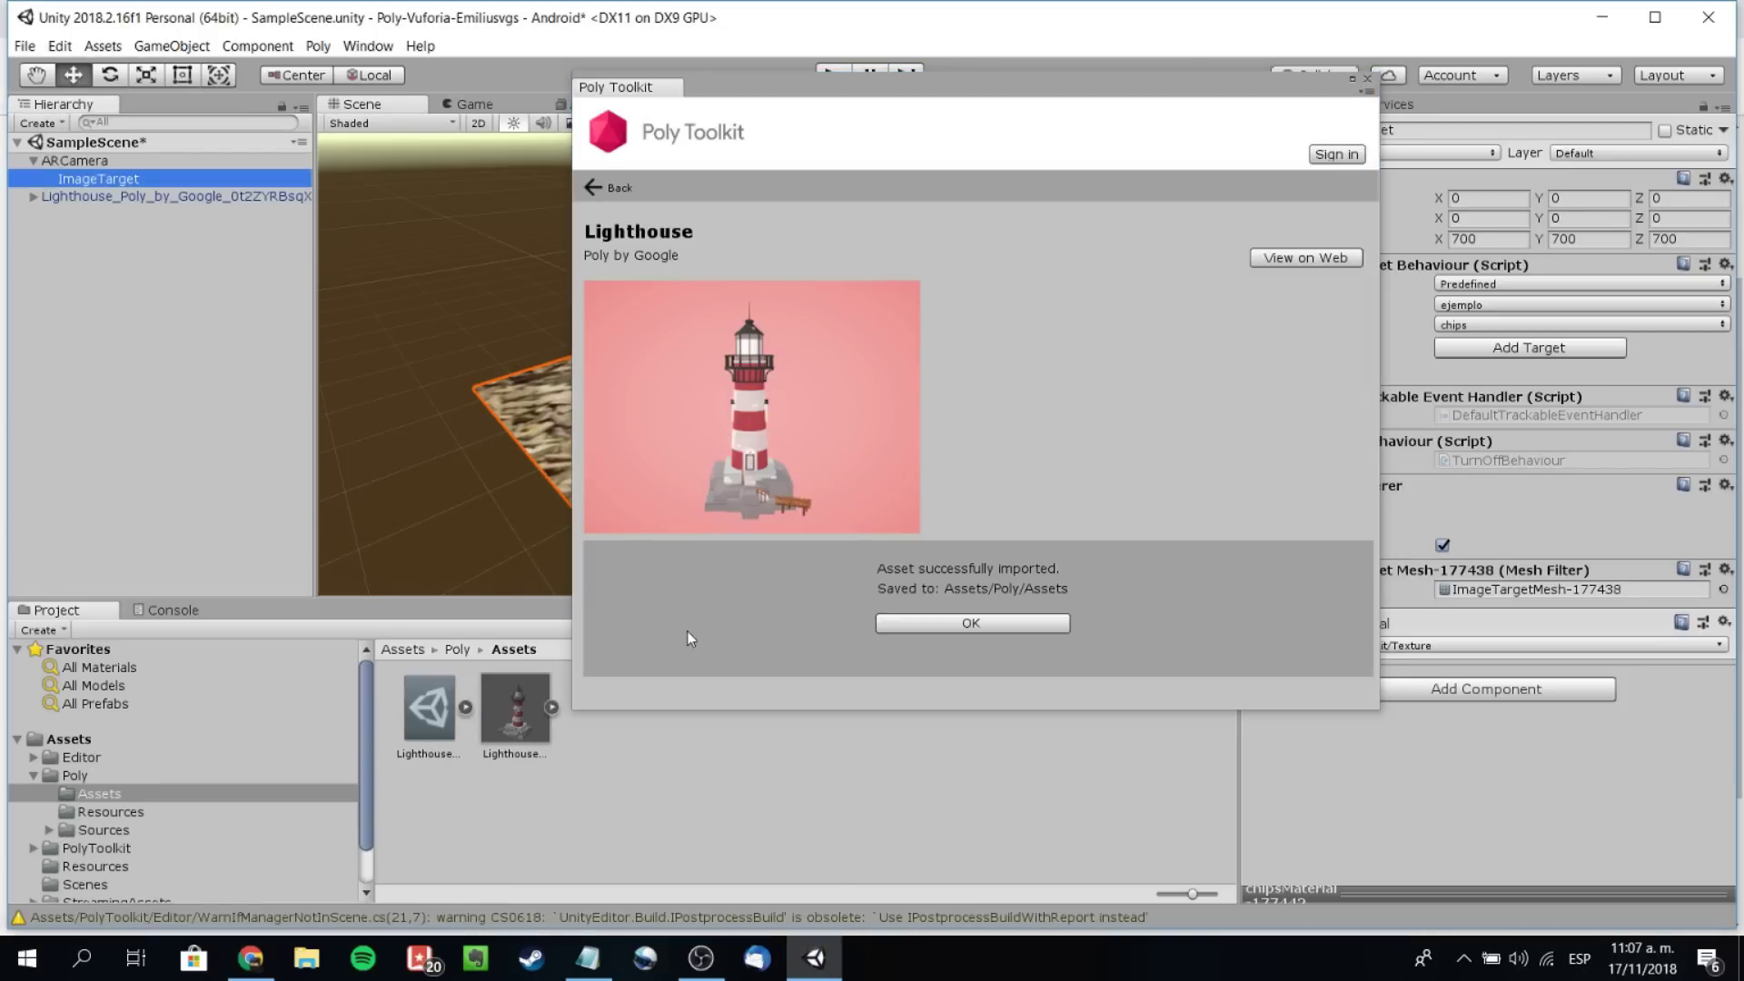
left_click(1367, 78)
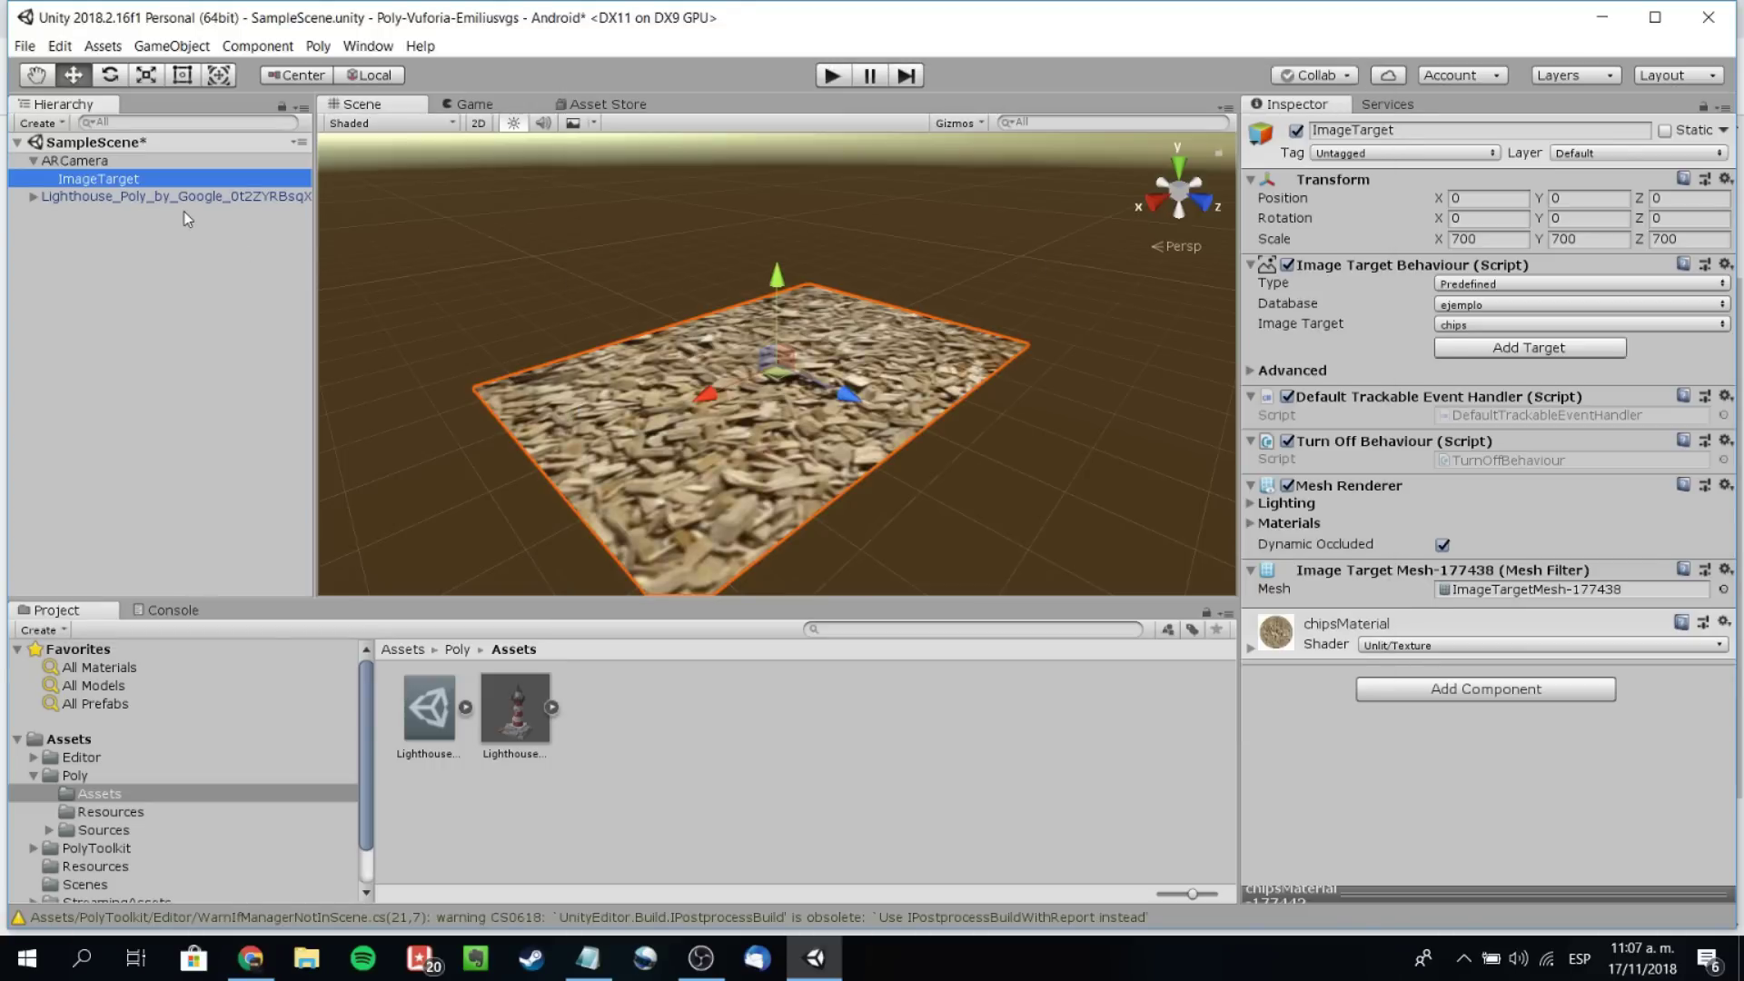
- Make the Lighthouse a child of the ImageTarget in the Hierarchy
left_click(109, 198)
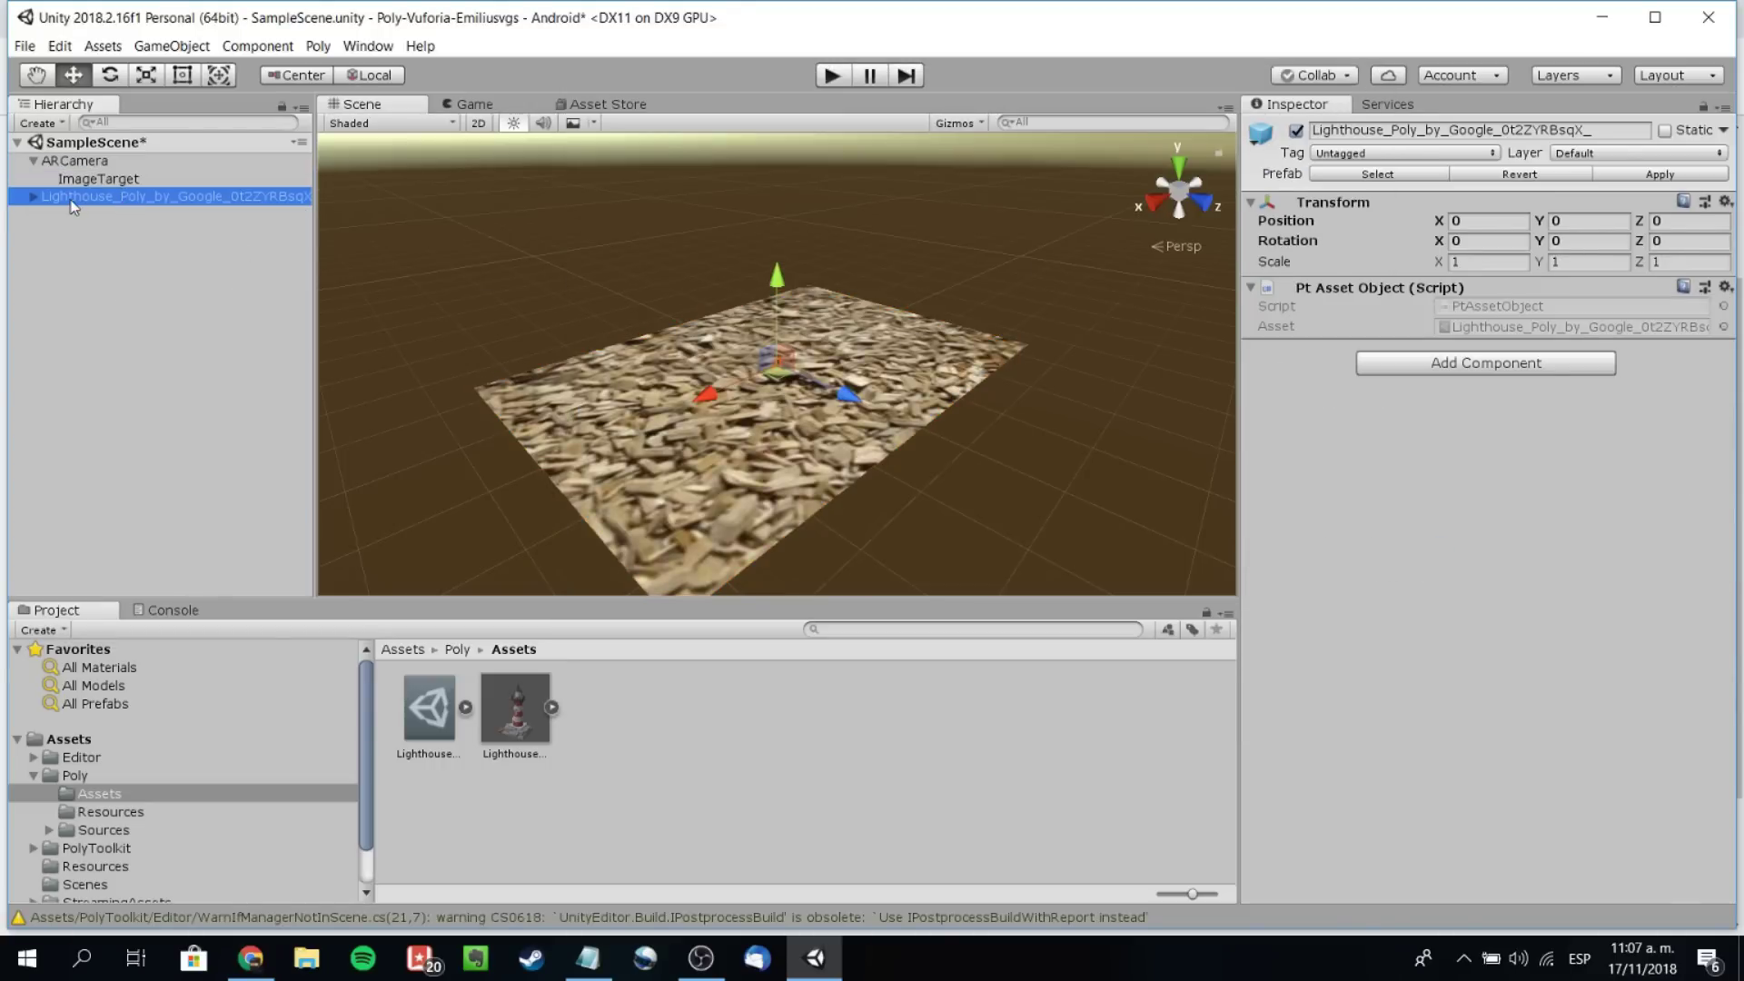
left_click_drag(73, 207, 103, 189)
left_click_drag(107, 181, 107, 183)
- Raise the lighthouse to Position Y 0.0219 just above the chips plane
scroll(726, 330, "up", 2)
scroll(725, 333, "up", 5)
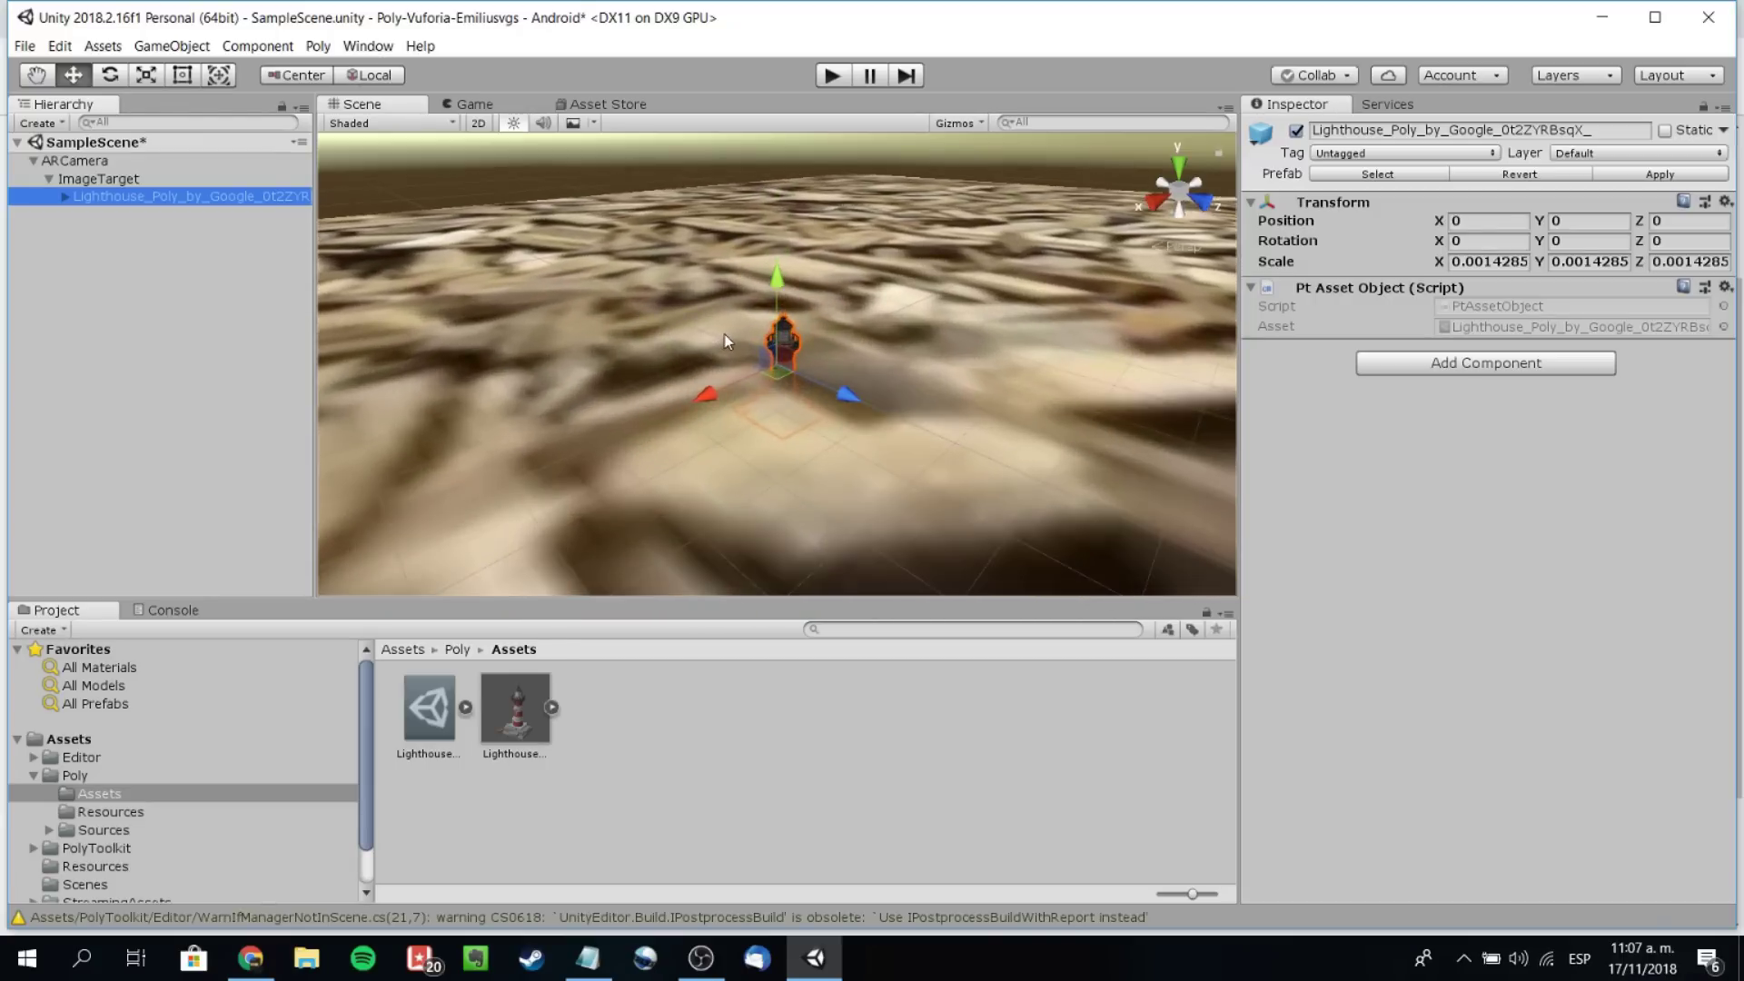
scroll(724, 336, "down", 5)
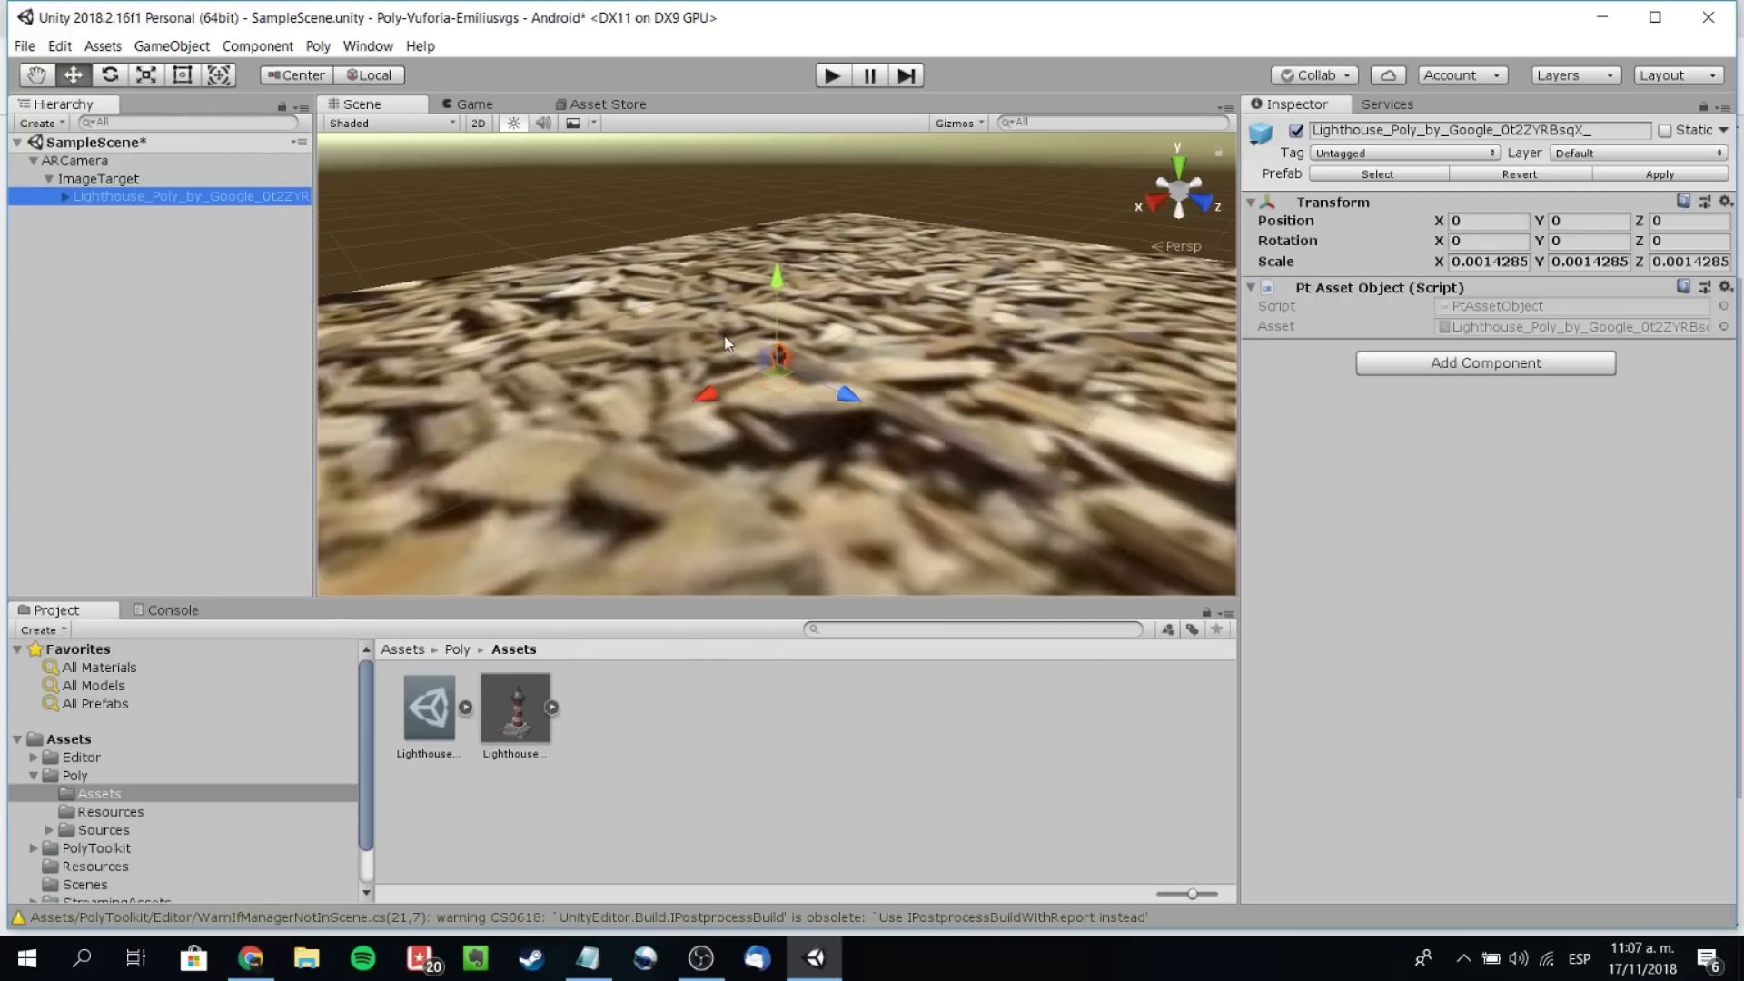
scroll(724, 343, "up", 4)
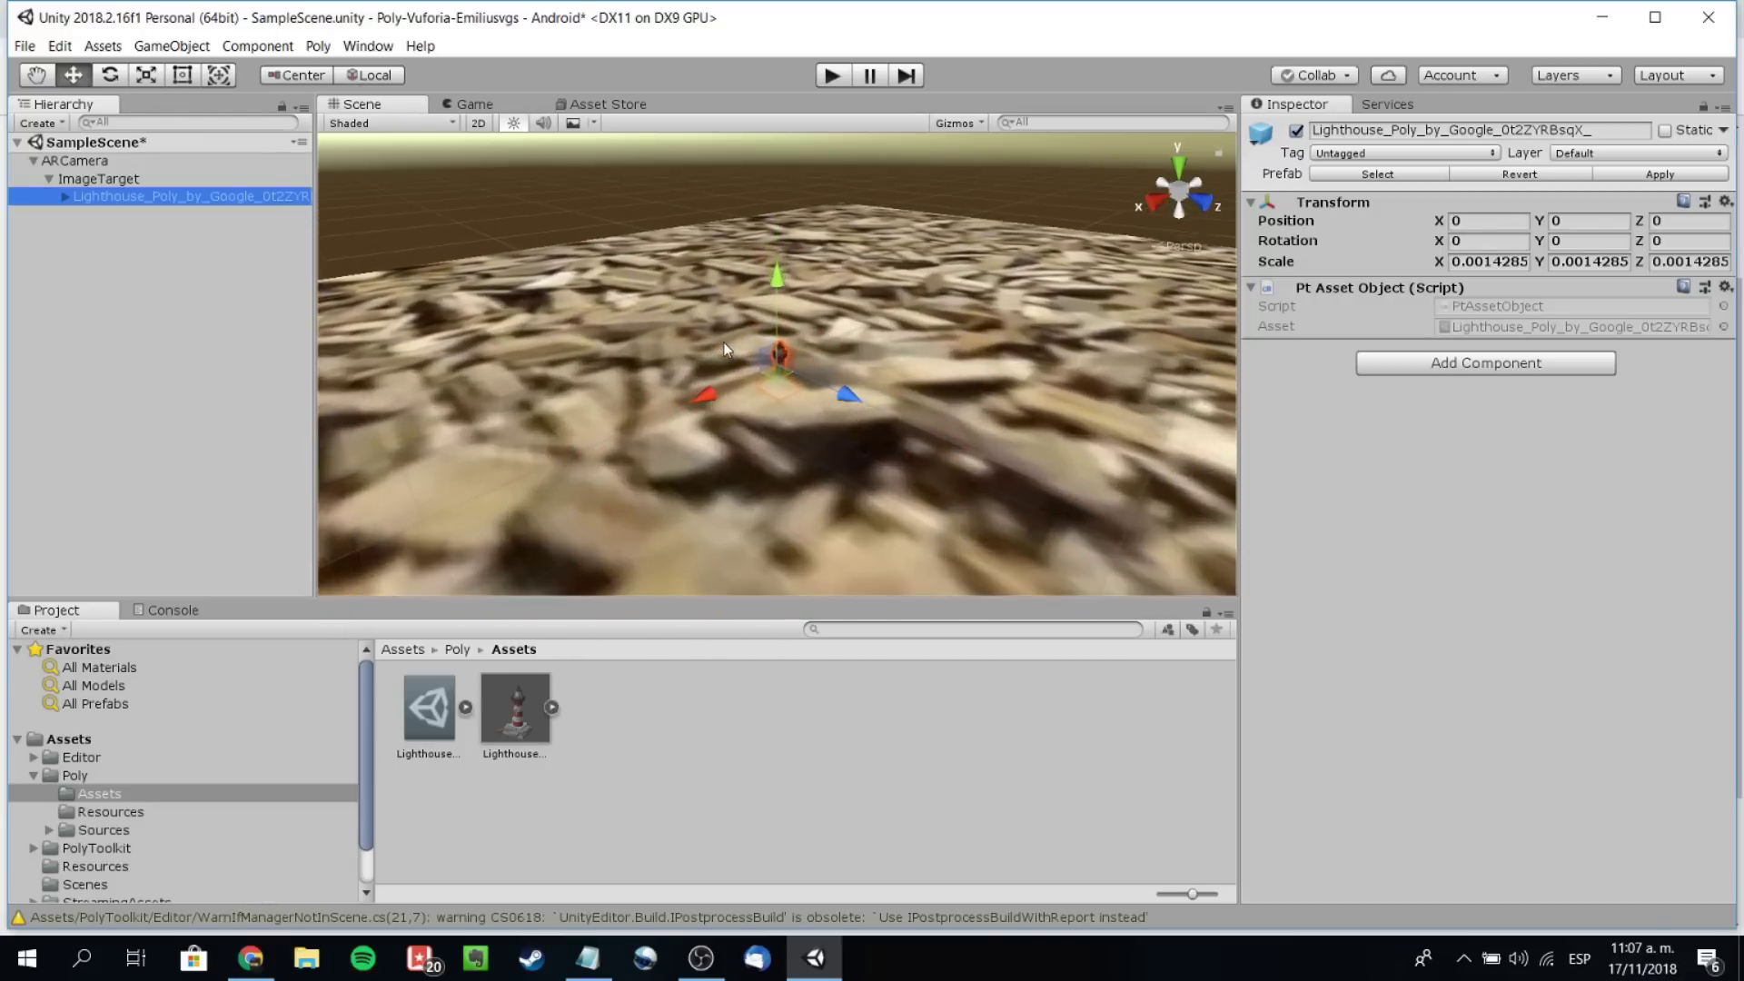
left_click_drag(779, 278, 778, 227)
scroll(799, 282, "down", 4)
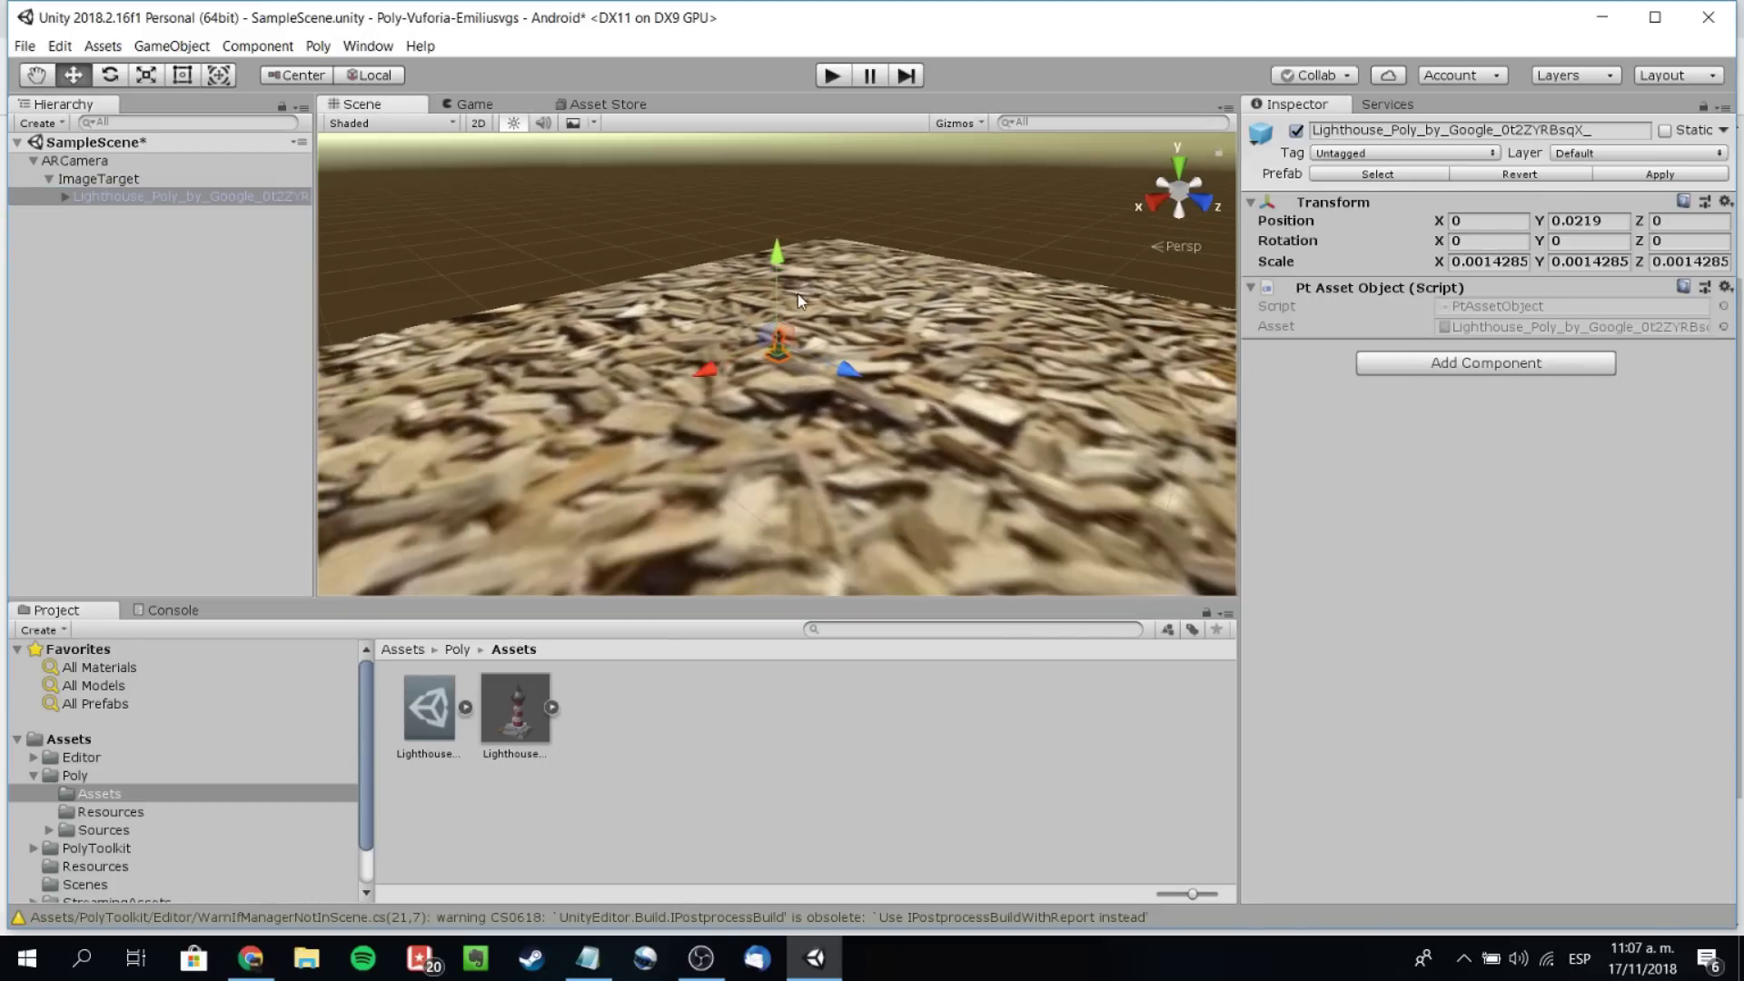
scroll(793, 307, "up", 3)
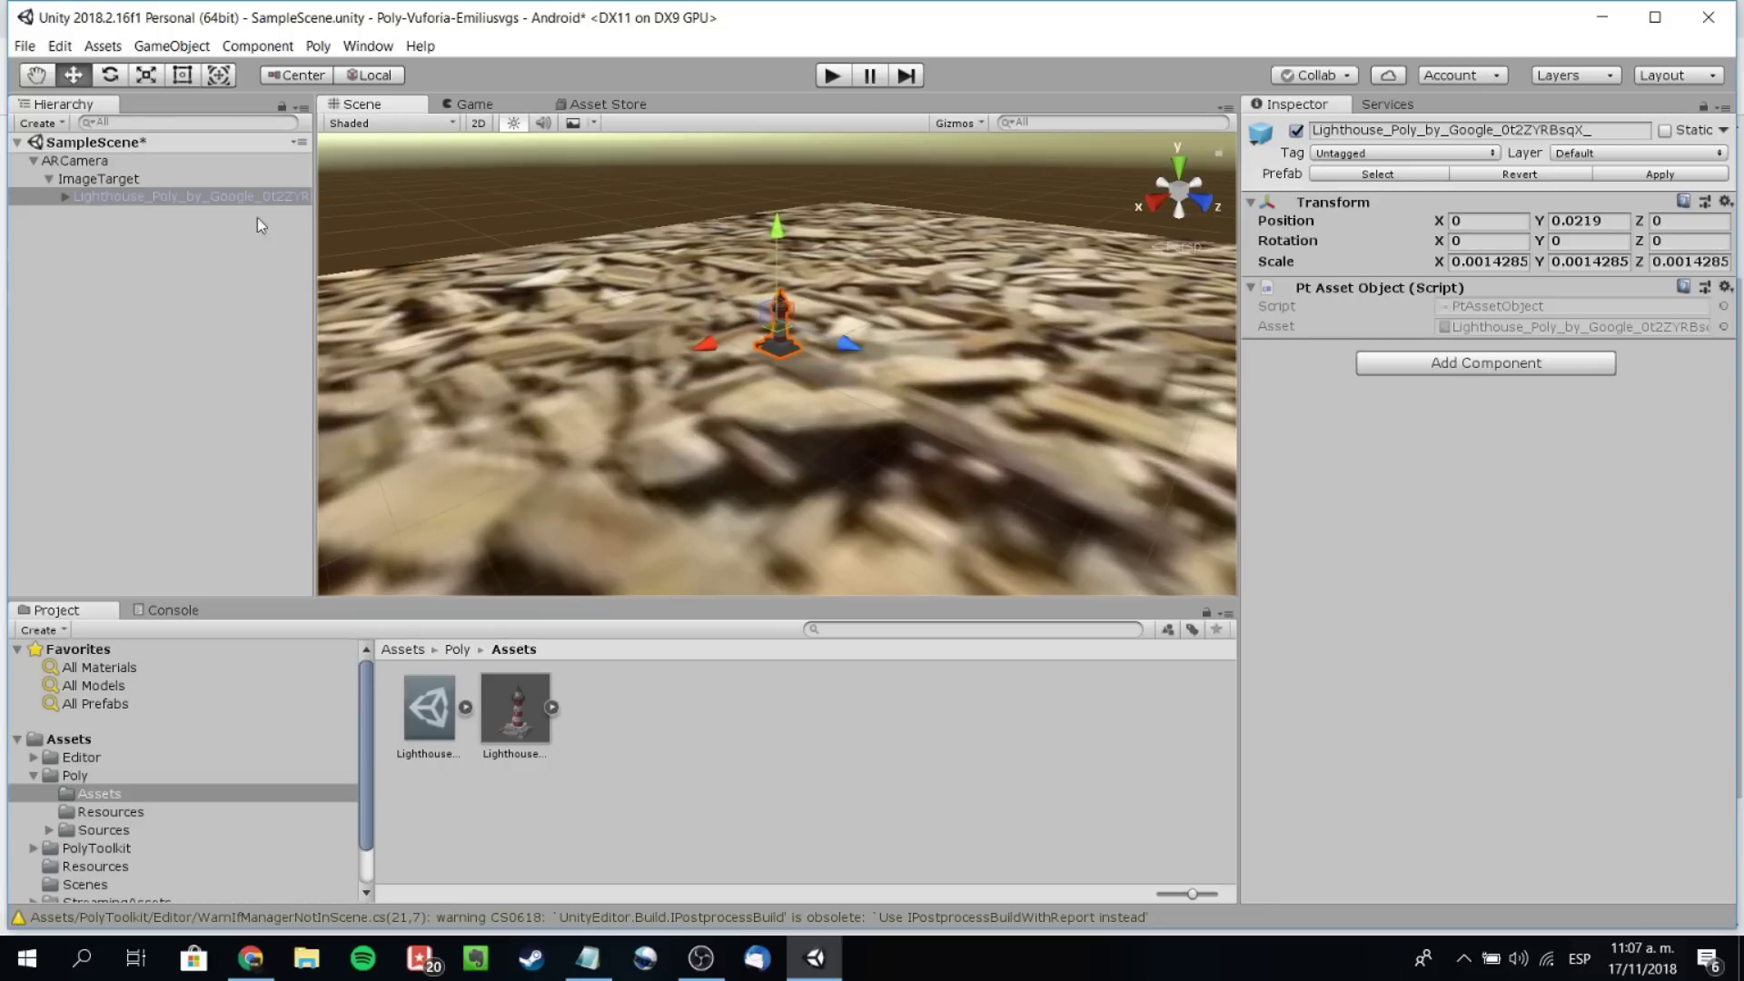
- Try setting the lighthouse's X, Y and Z scale to 0.004
left_click(1485, 263)
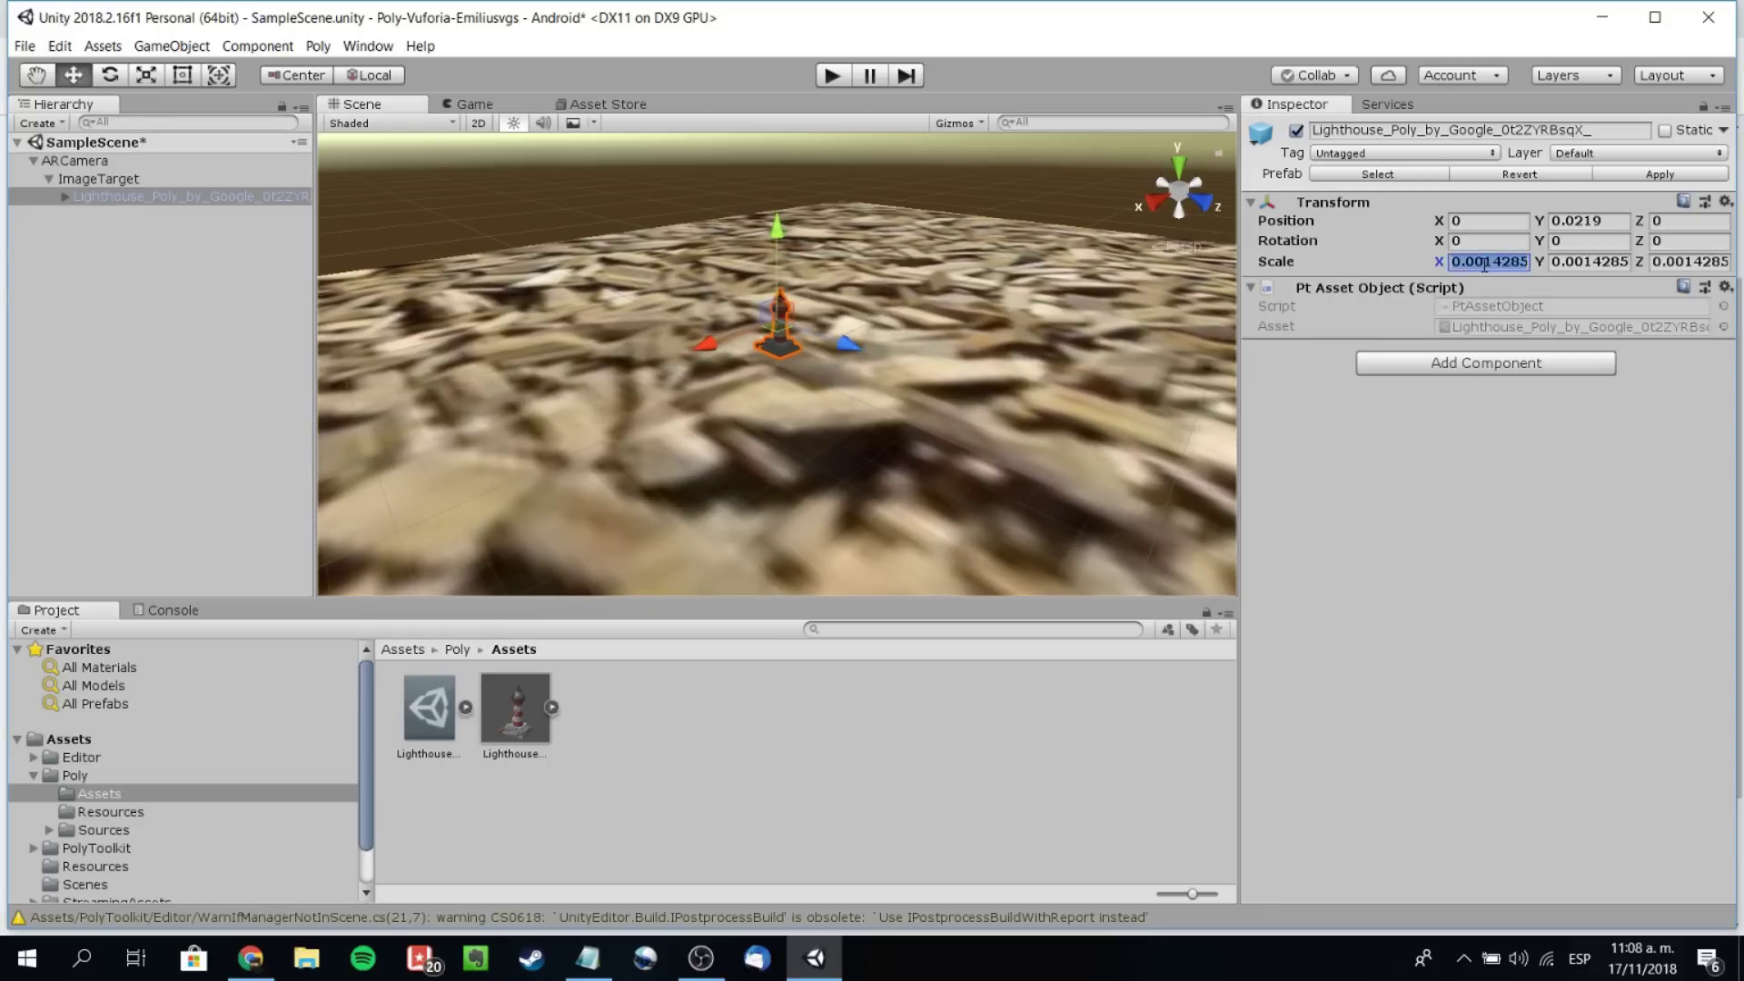
left_click(1485, 263)
left_click_drag(1485, 264, 1563, 270)
type("0.004")
key("Return")
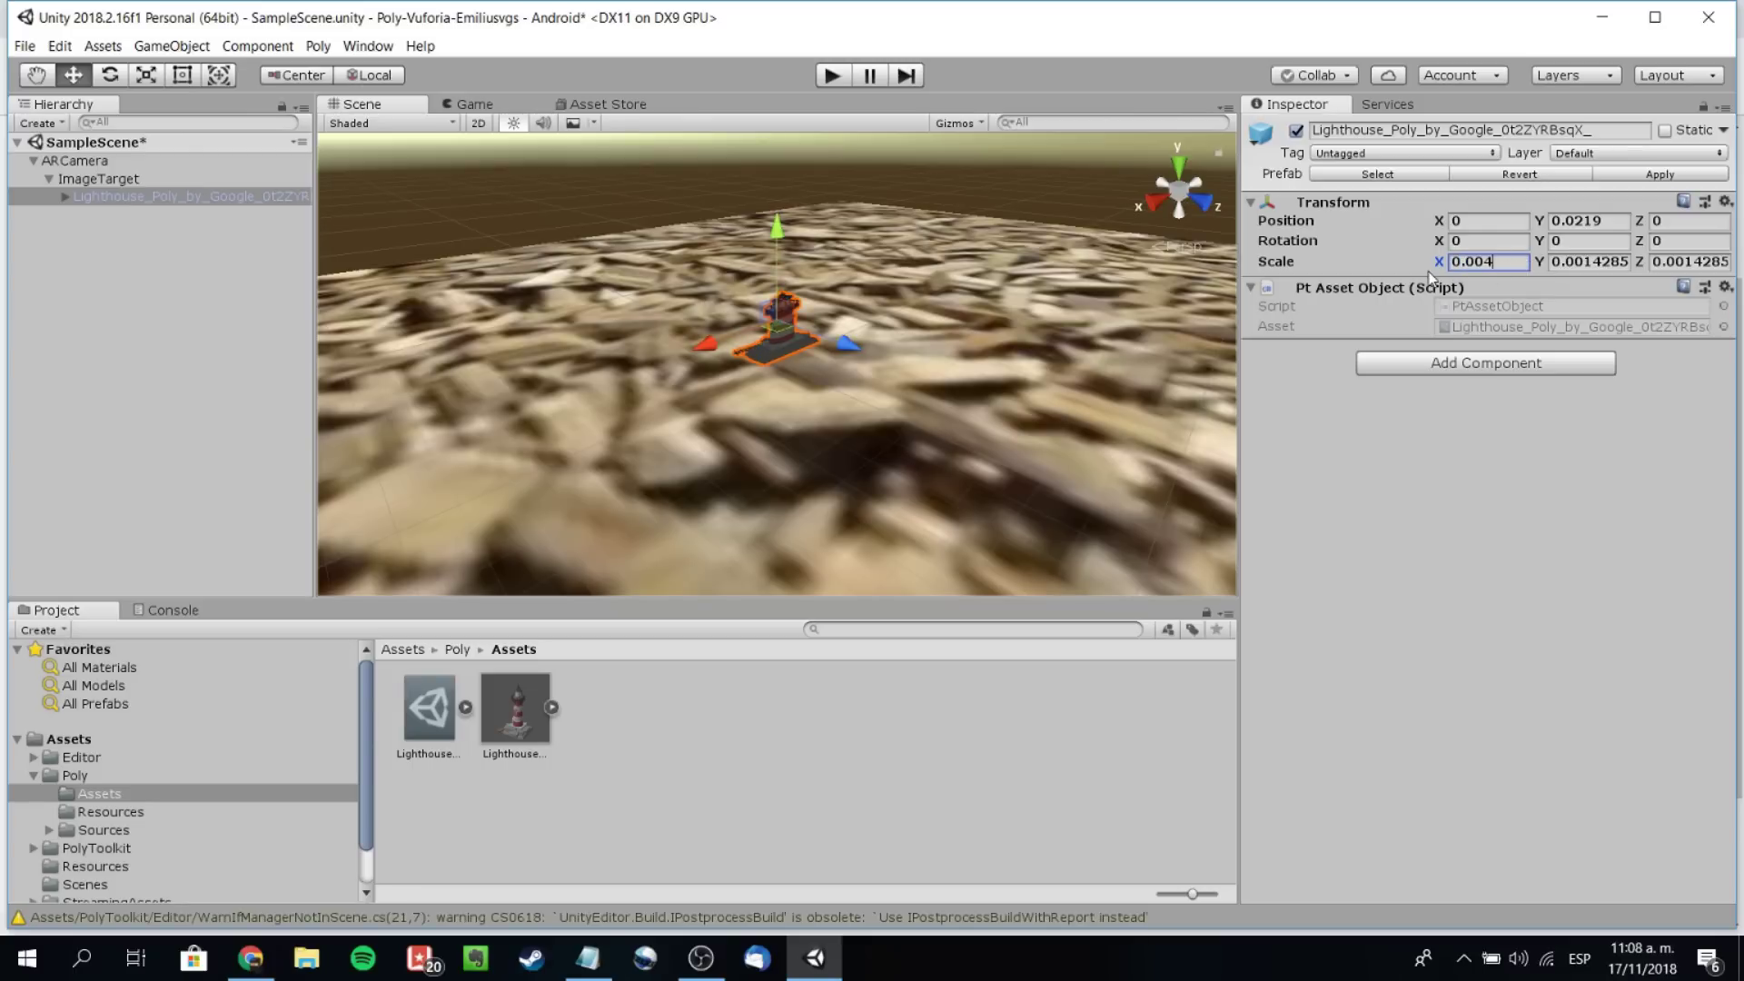
left_click(1589, 262)
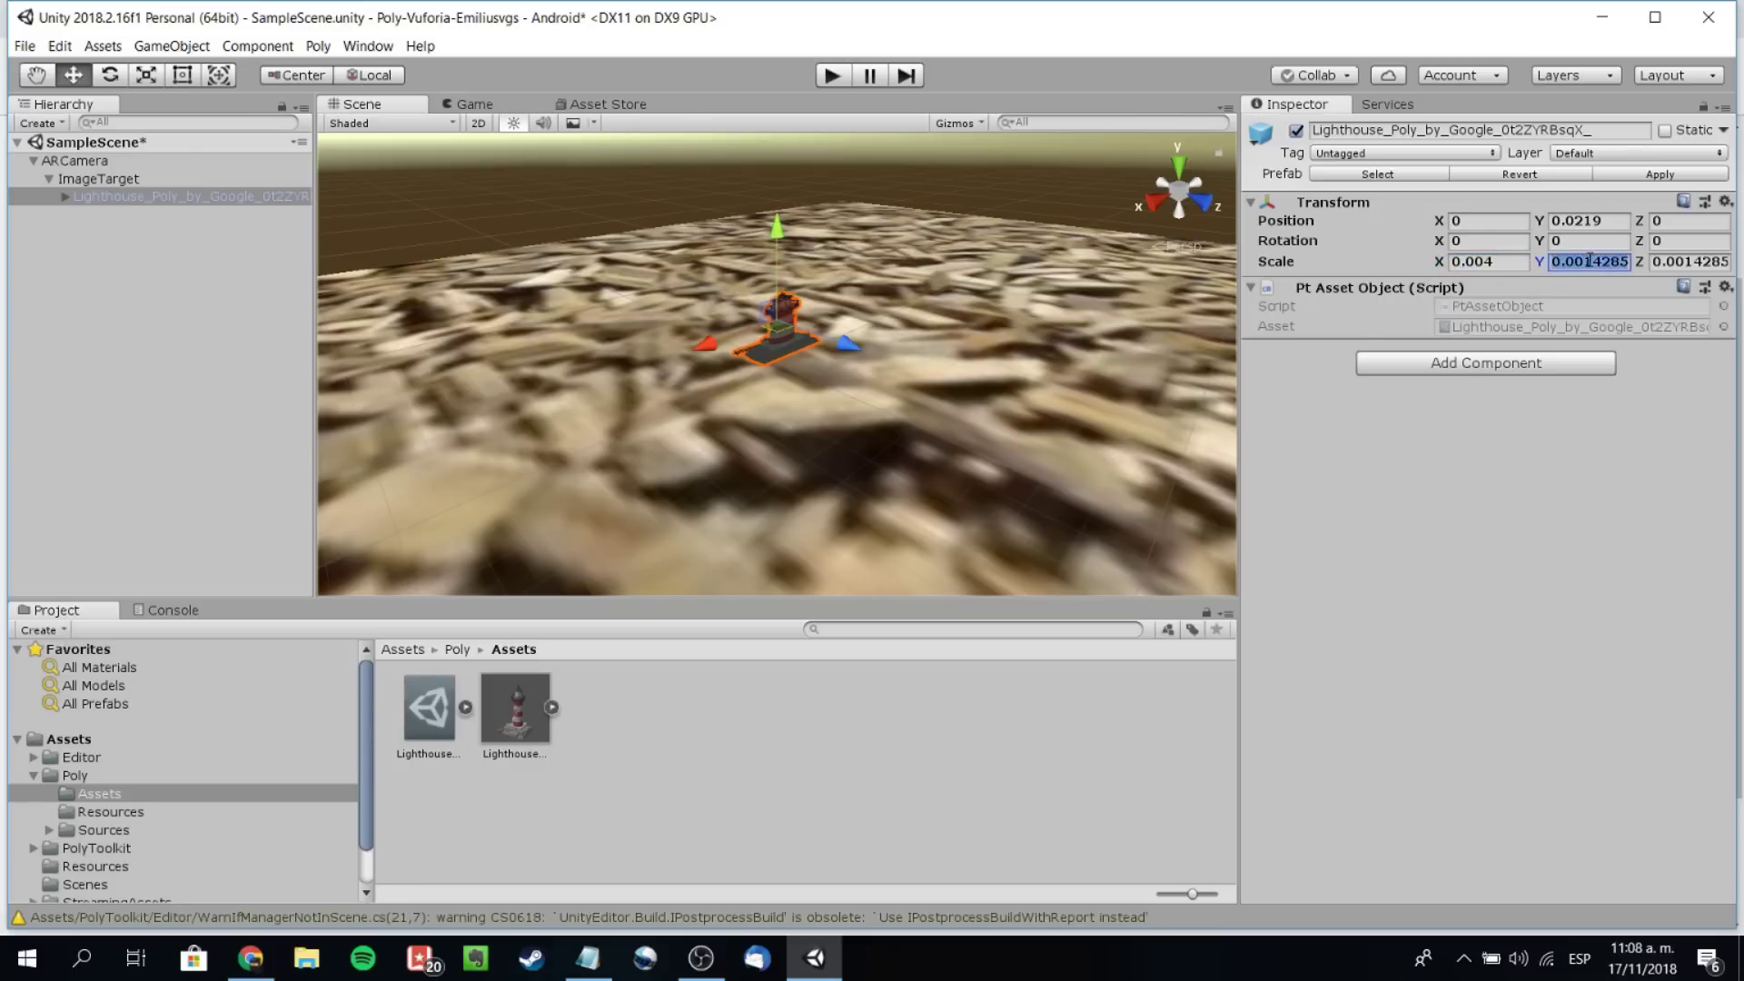
type("0")
key("Tab")
type("0.0.004")
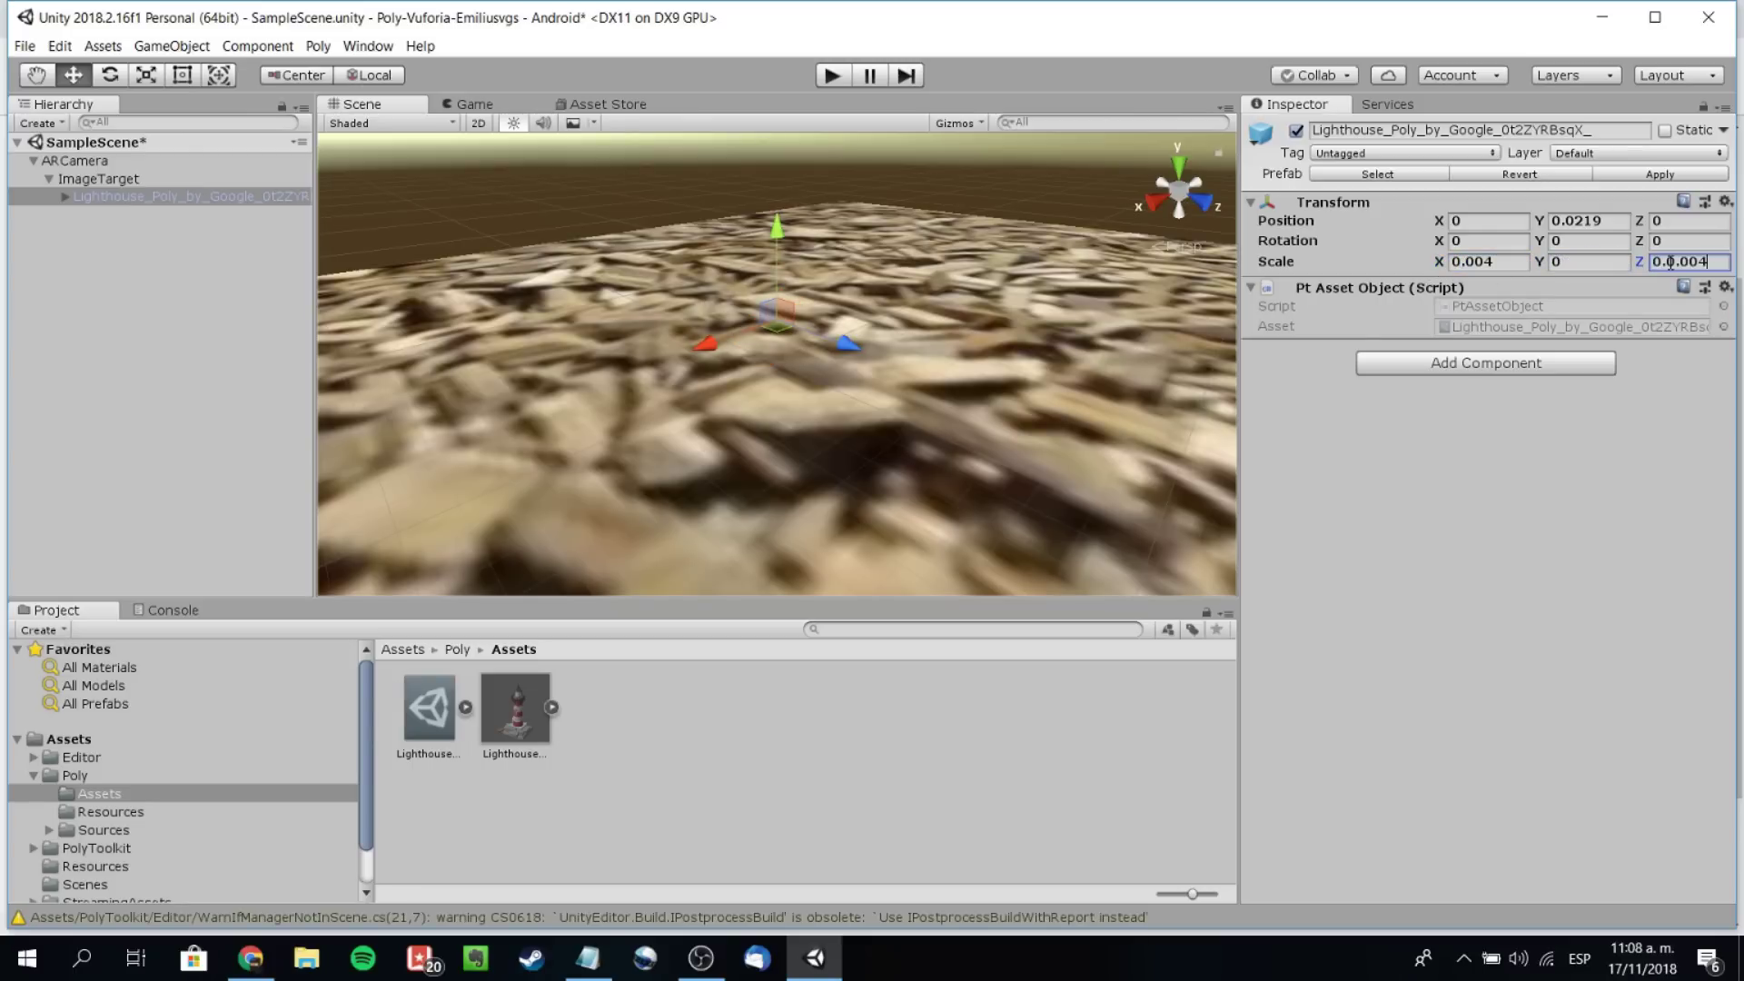
key("Return")
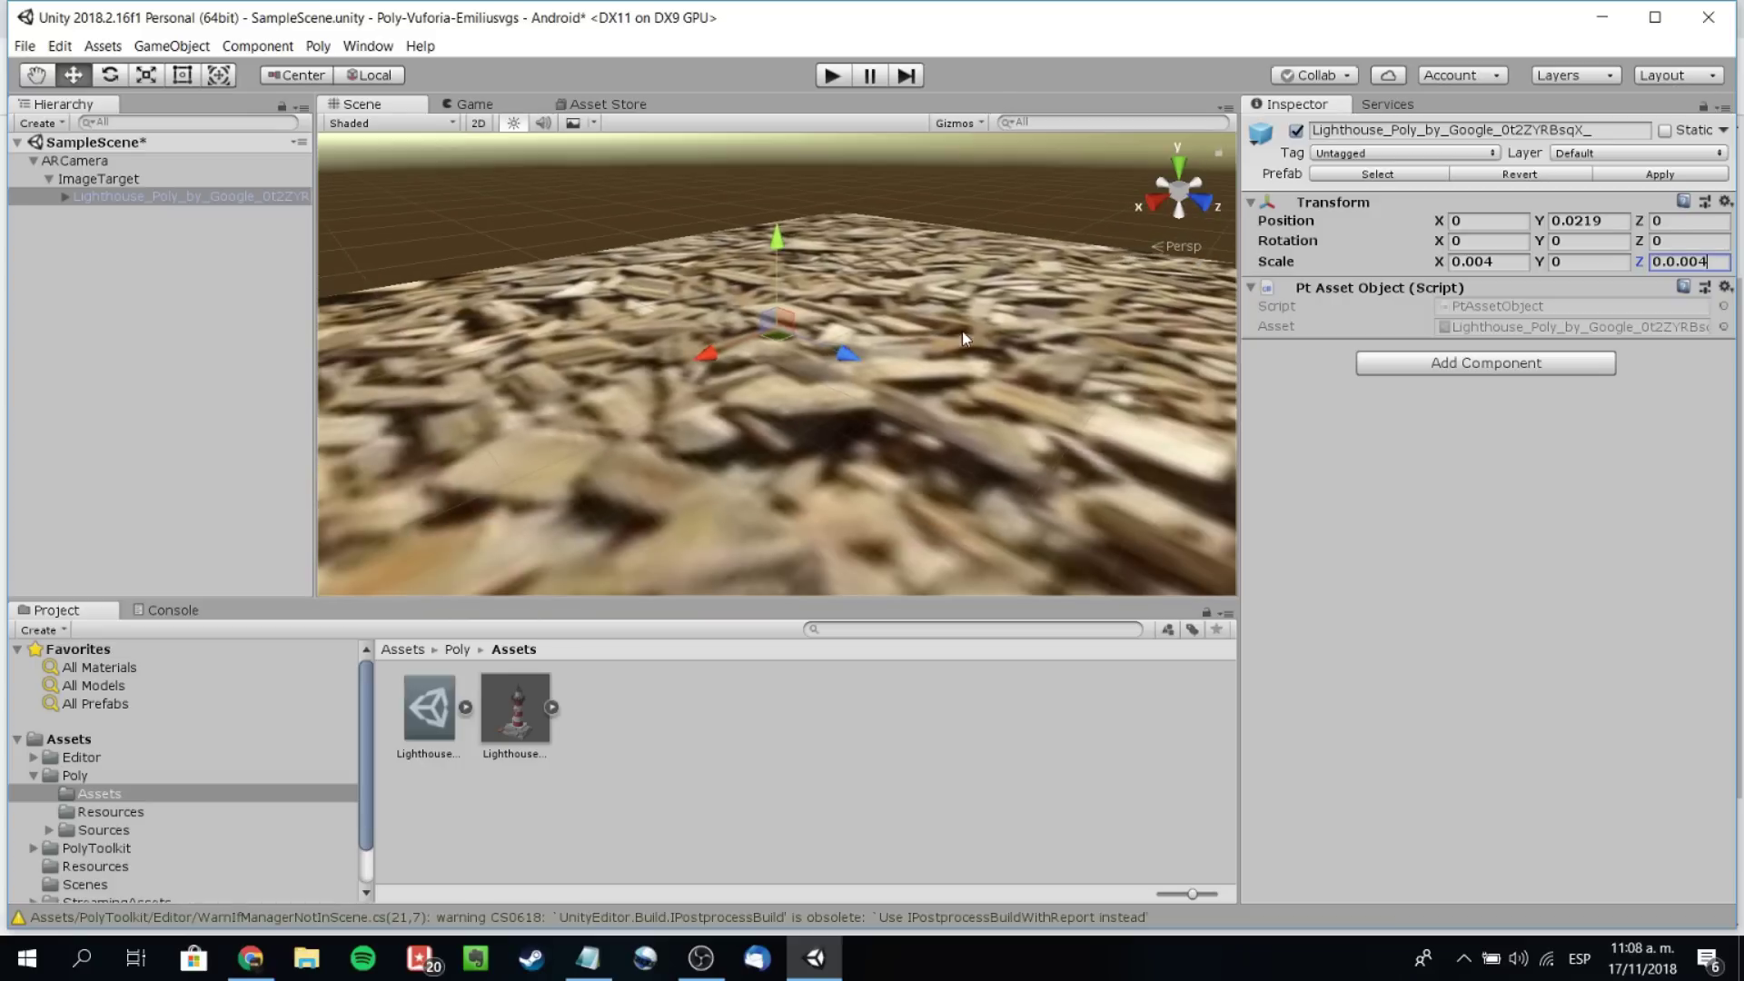
left_click(1494, 261)
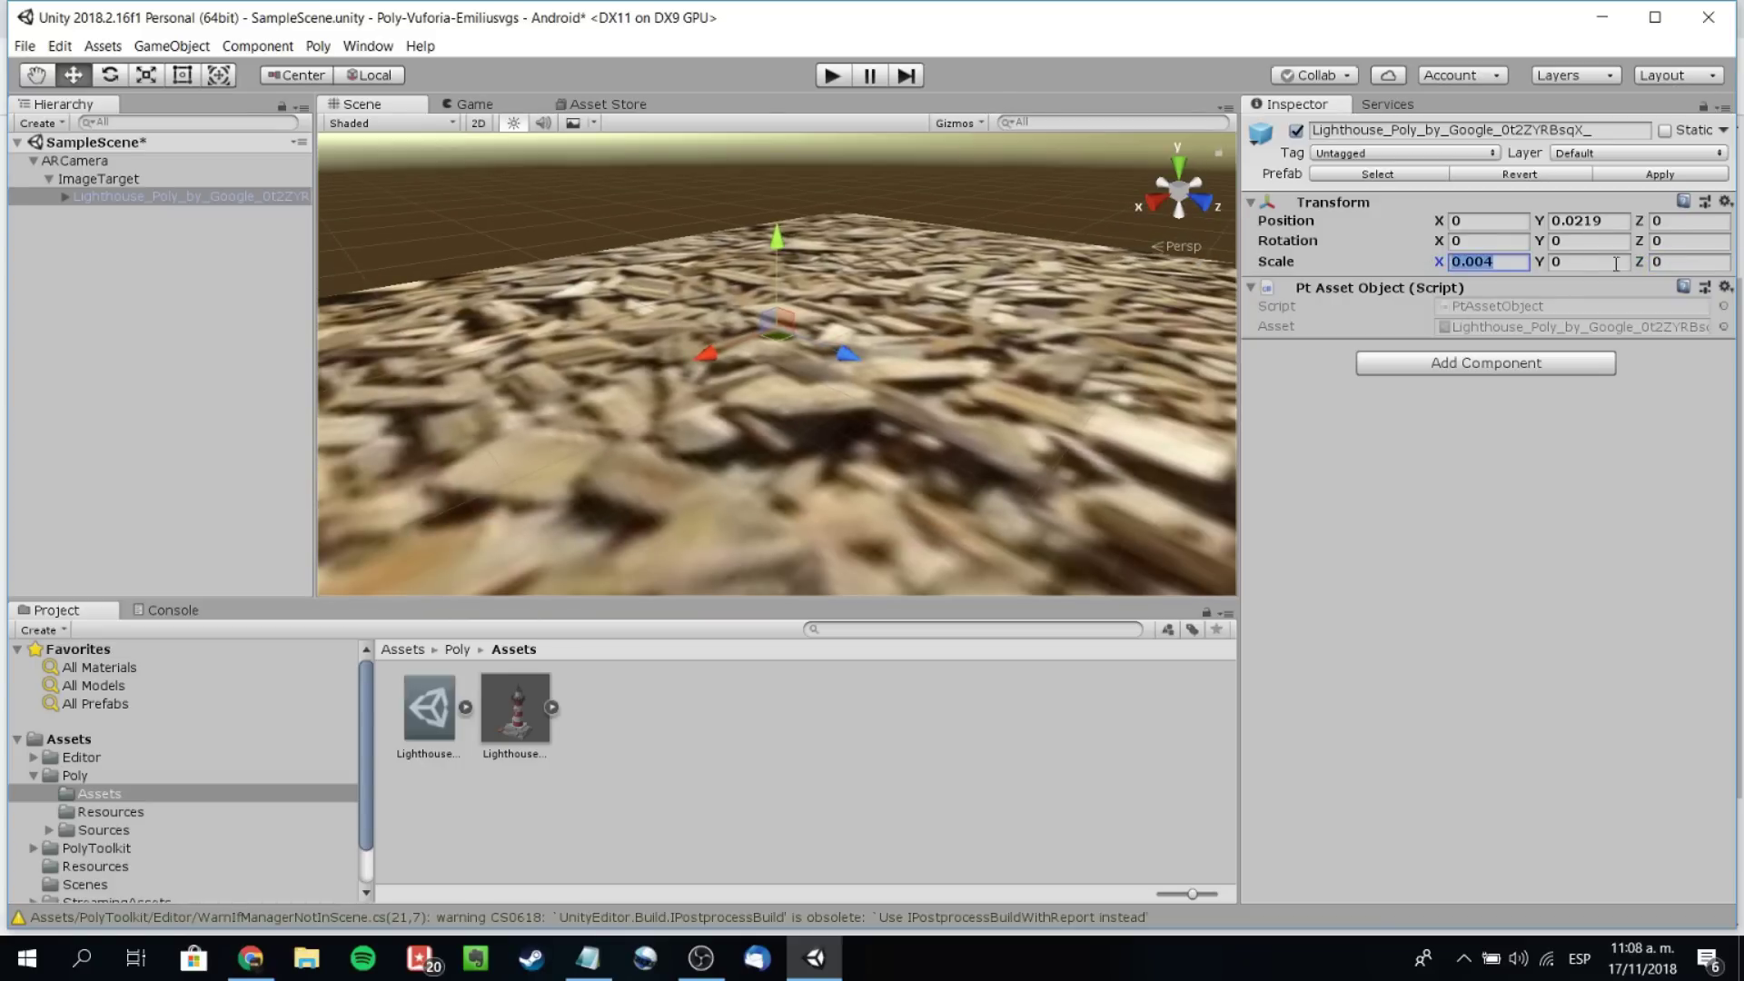
key("Tab")
type("0.004")
left_click(1683, 262)
type("0.004")
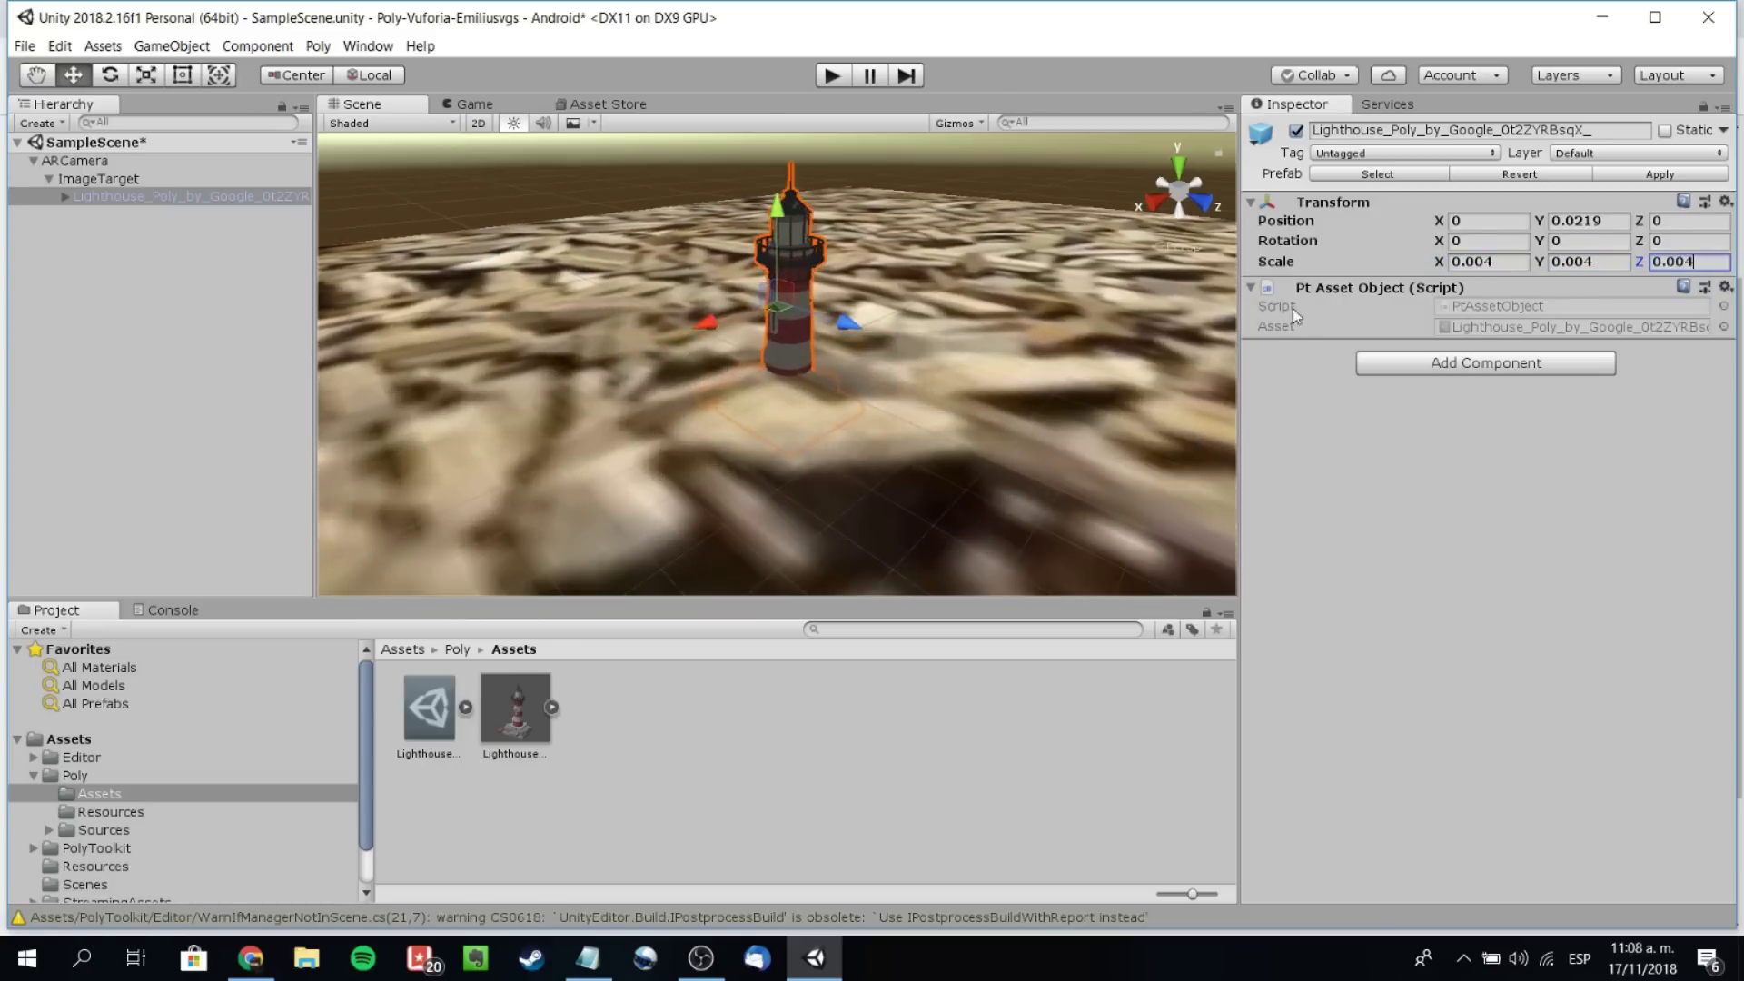
- Enter 0.03 as the lighthouse's X and Y scale and select the Z value
left_click(1484, 261)
left_click(1484, 261)
double_click(1482, 262)
left_click(1477, 263)
type("3")
key("Delete")
key("Delete")
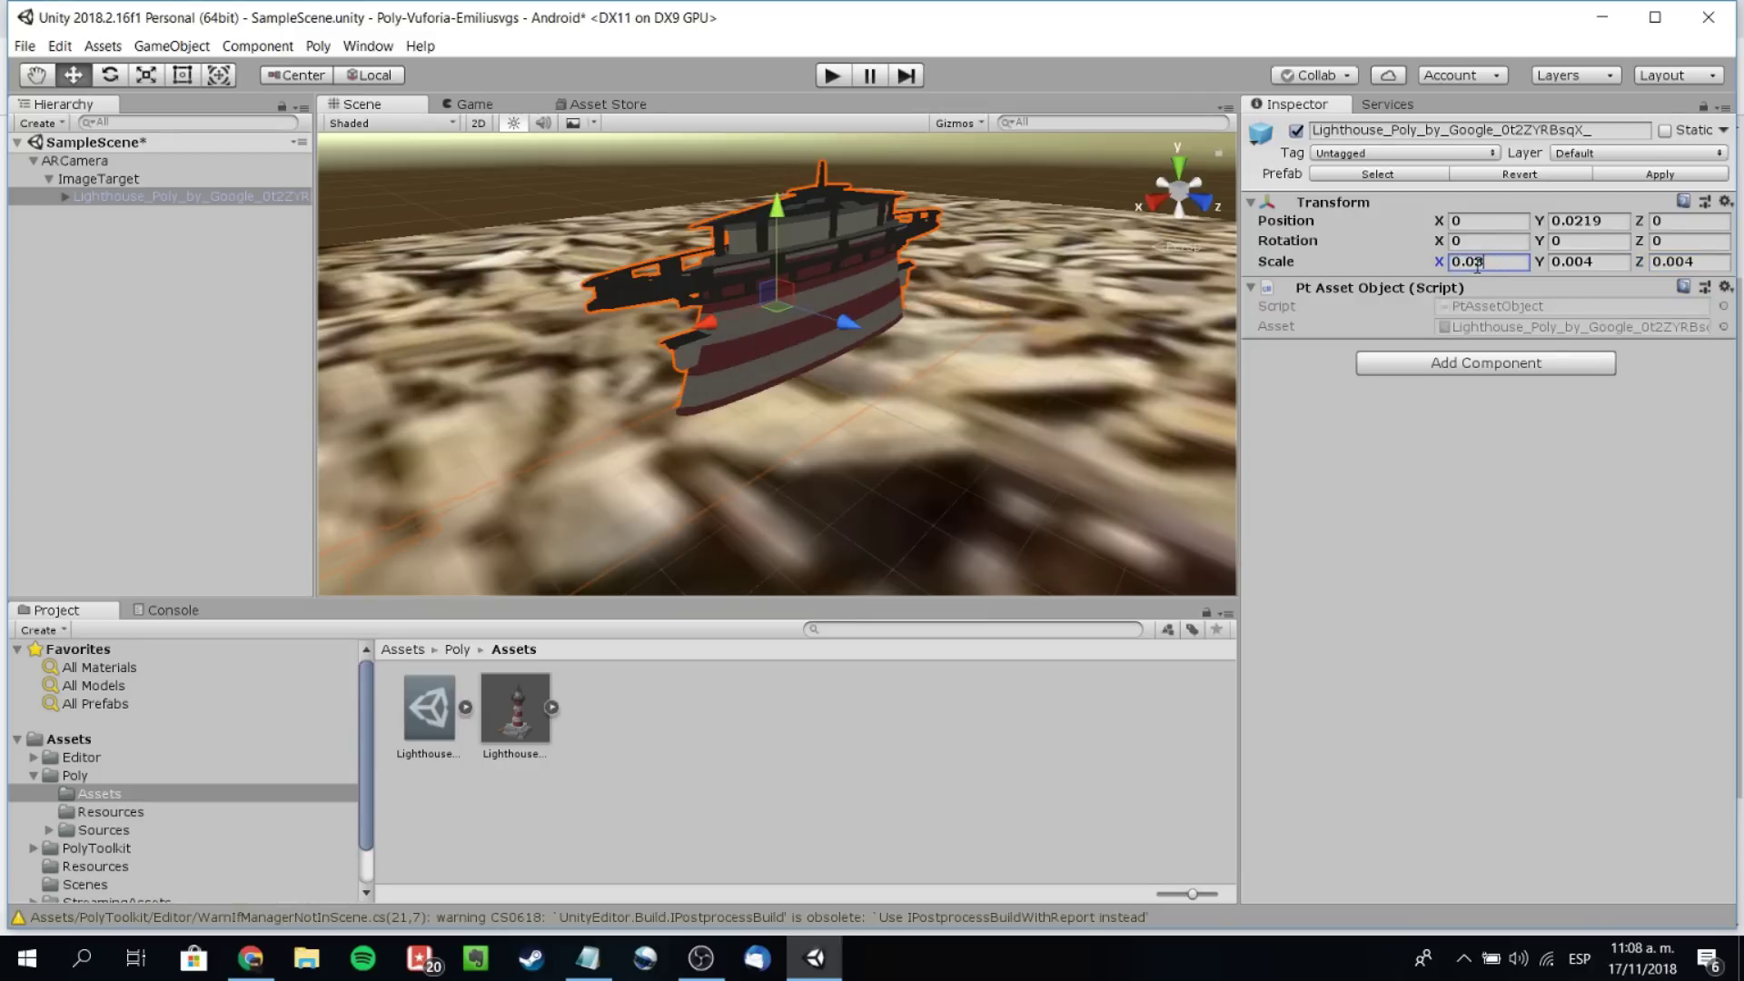
double_click(1477, 264)
type("0.004")
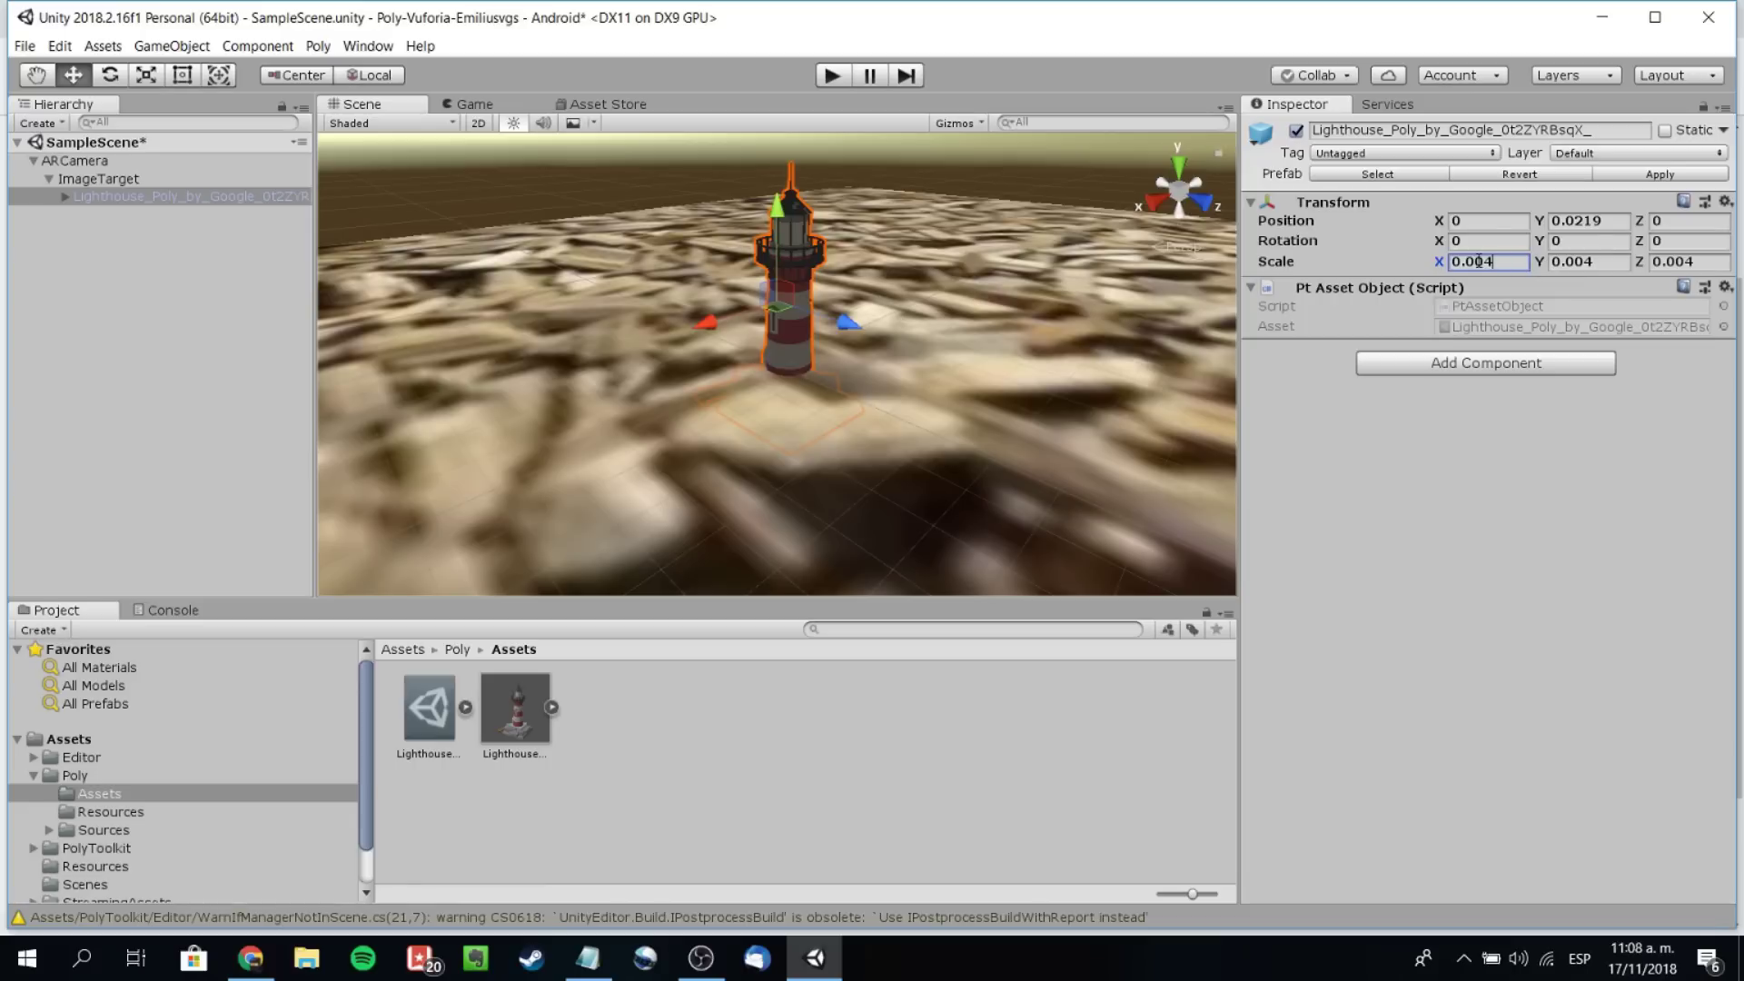
double_click(1504, 262)
type("0.03")
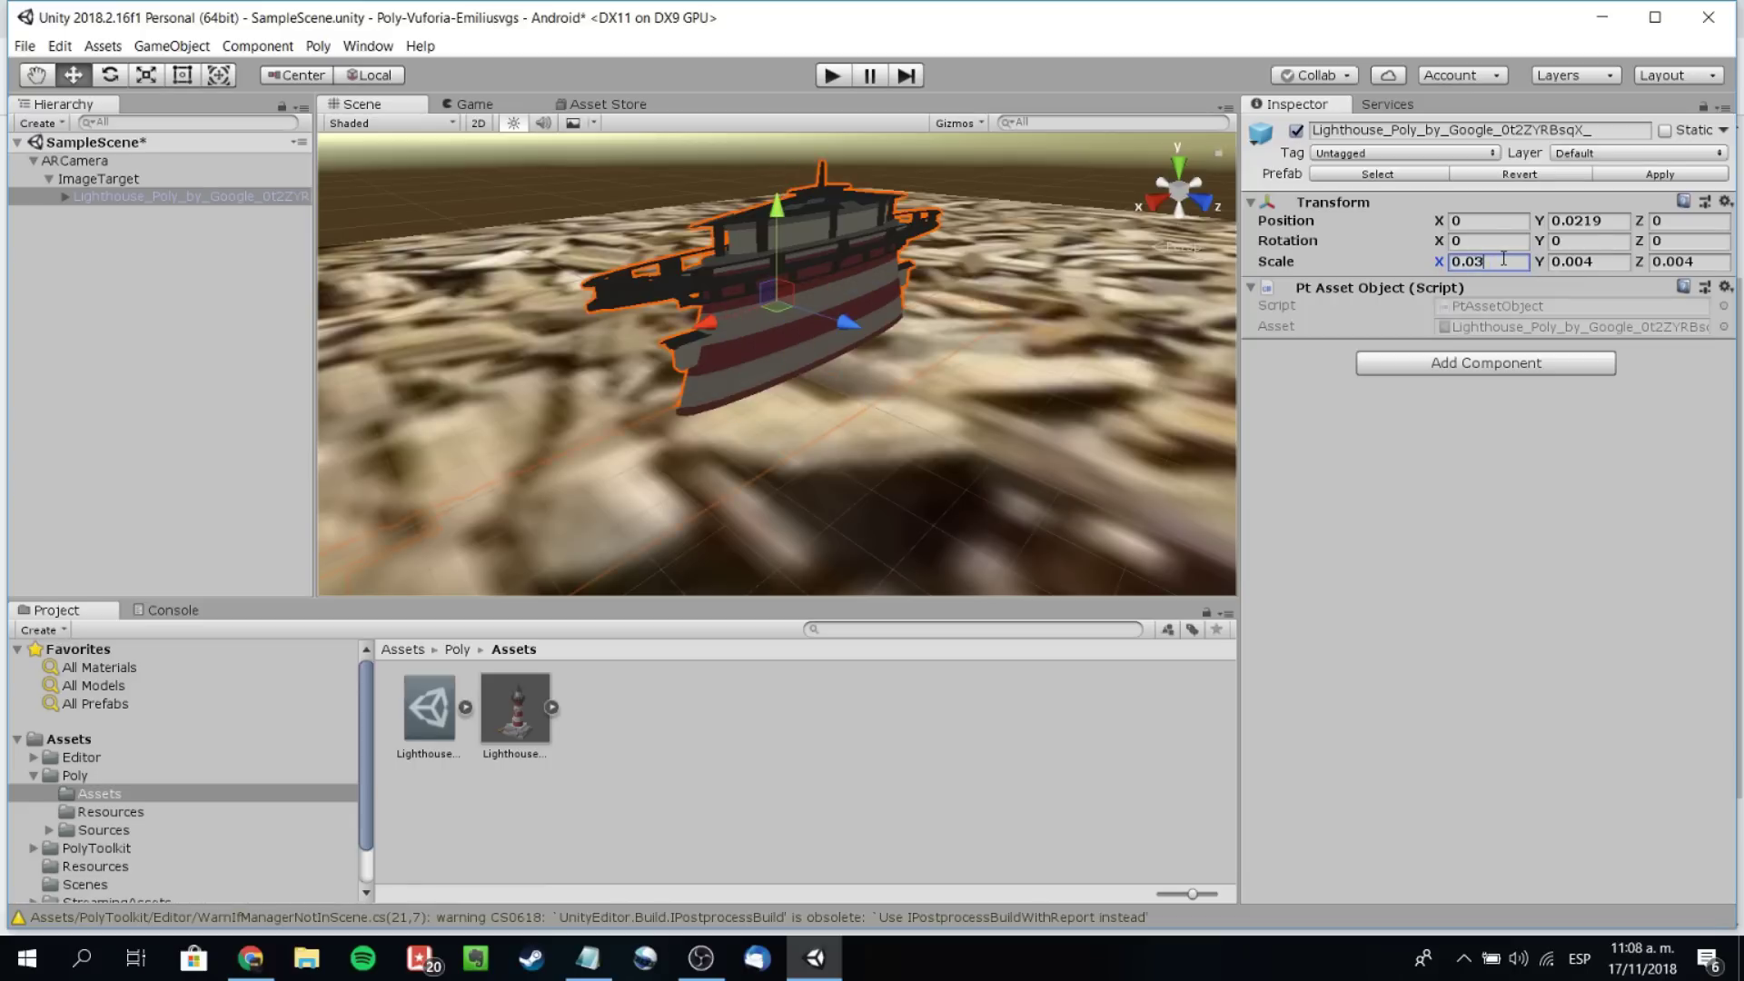
left_click_drag(1488, 262, 1451, 262)
double_click(1583, 263)
type("0.03")
double_click(1700, 264)
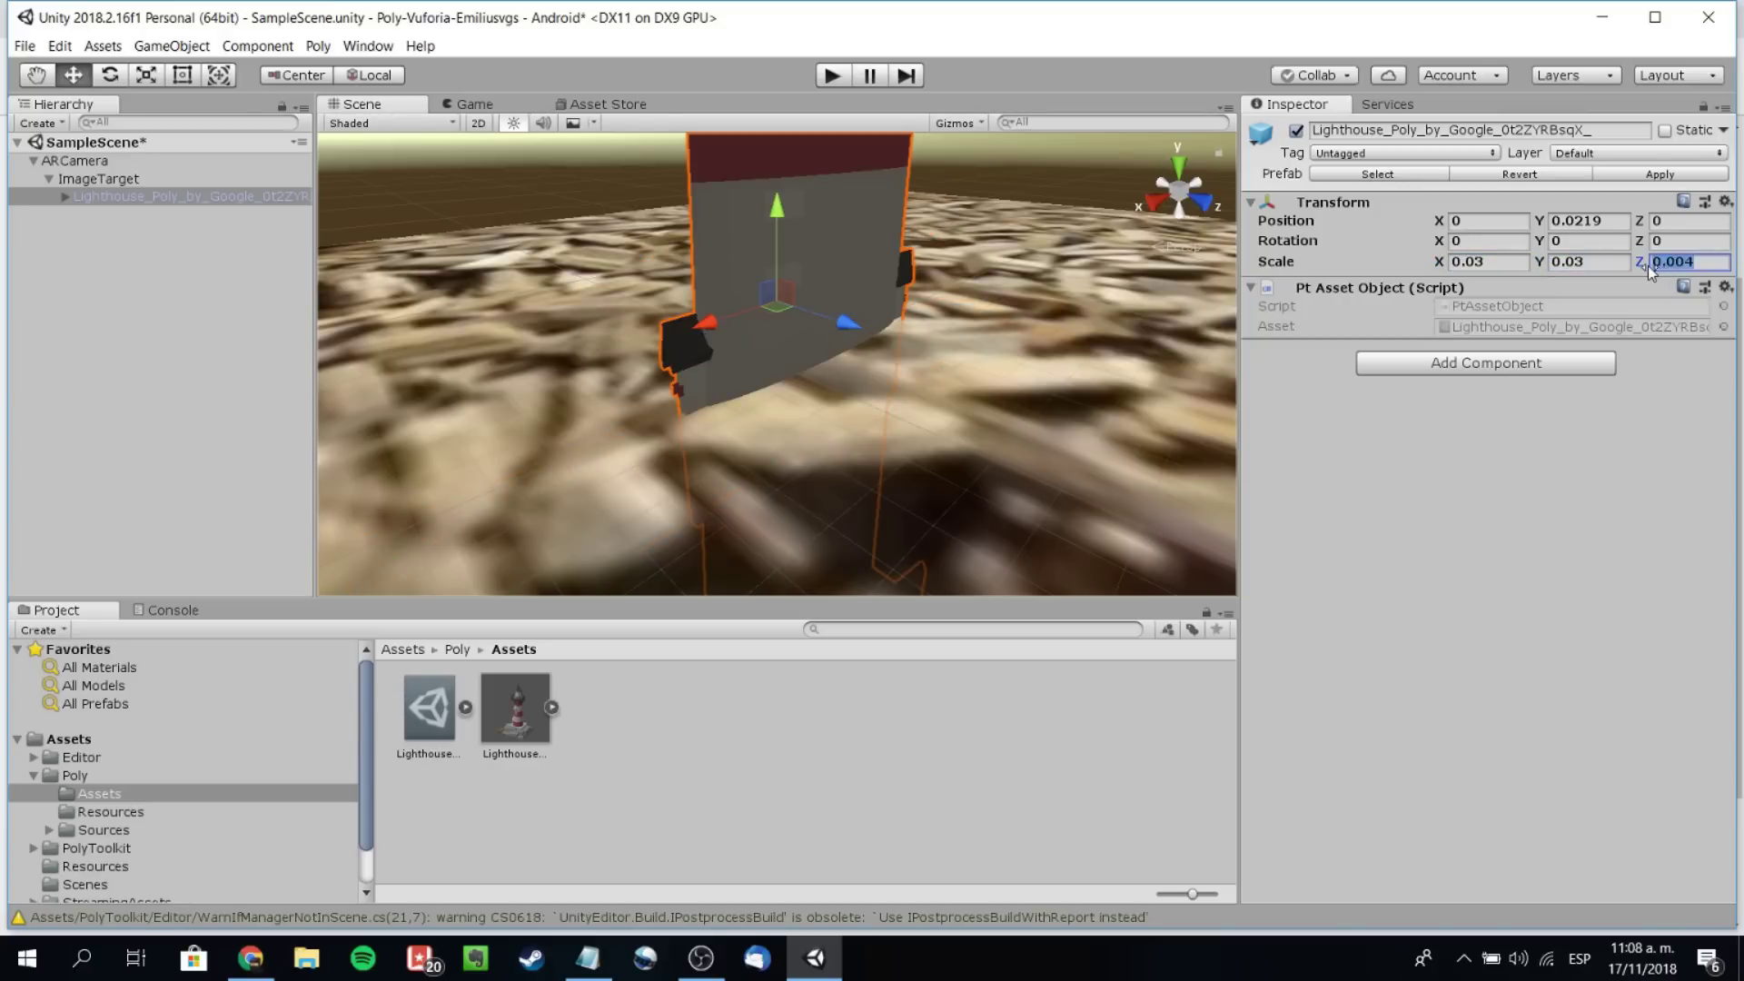
- Set Z scale to 0.03 and lift the lighthouse to Position Y 0.302
type("0.03")
scroll(925, 345, "down", 5)
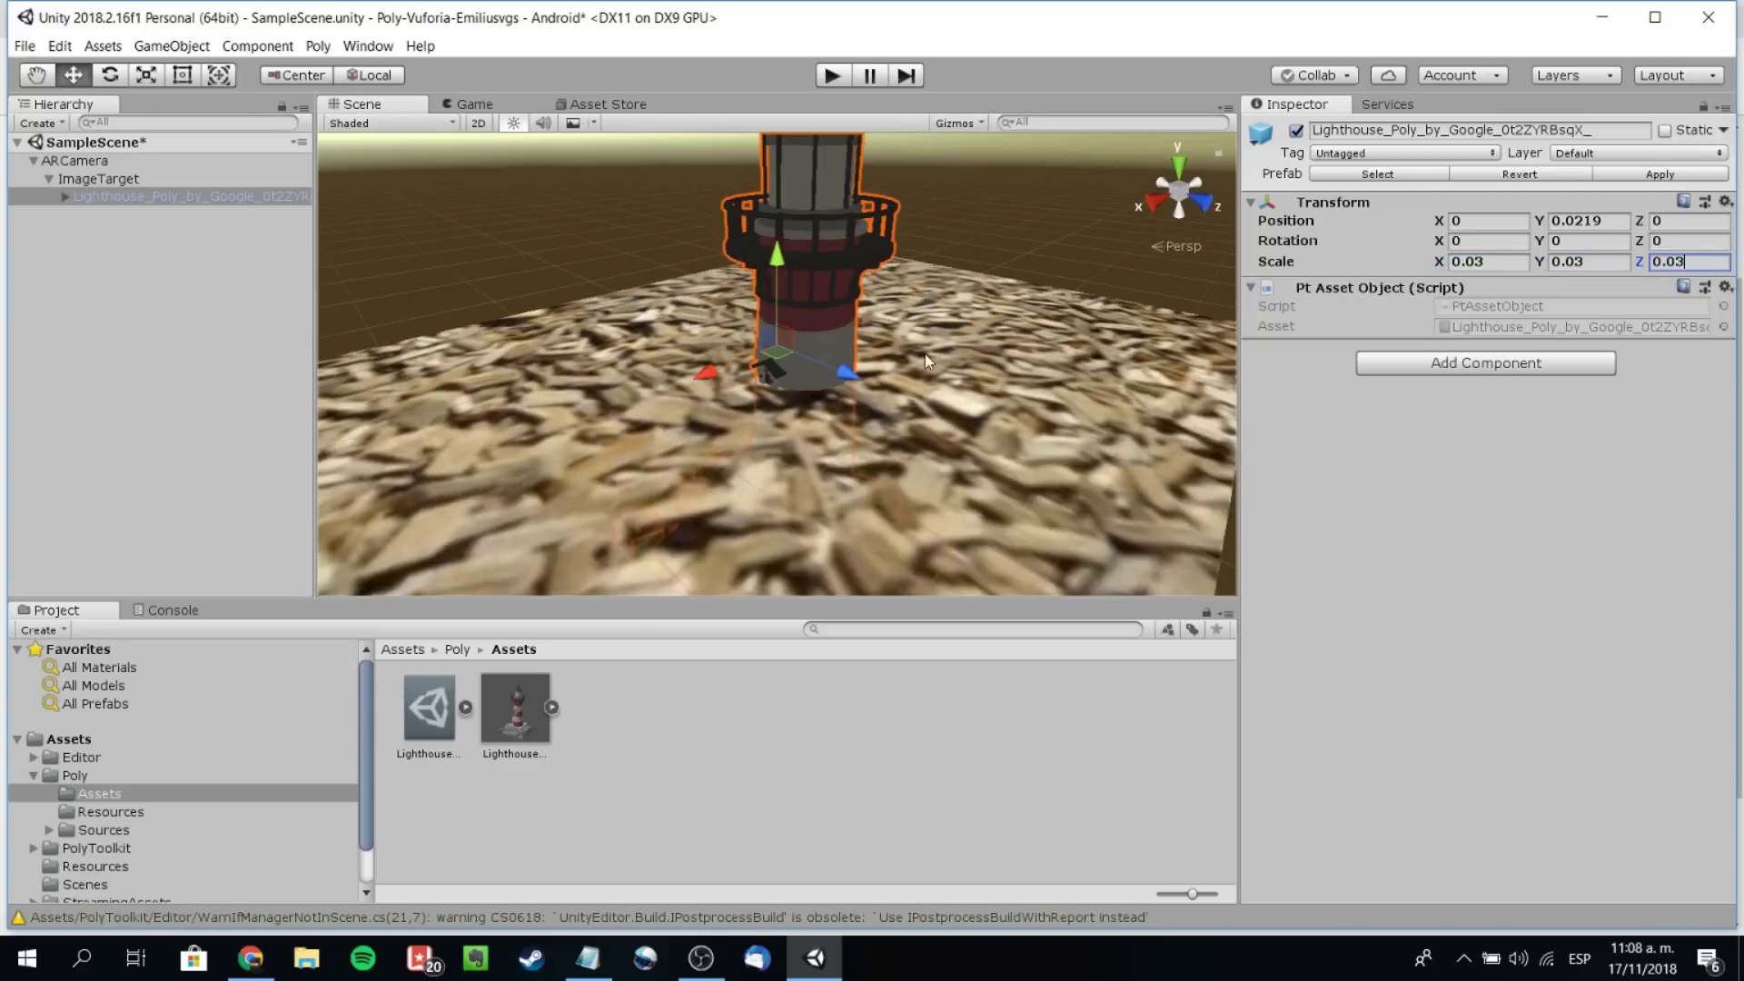
left_click_drag(794, 285, 780, 122)
scroll(805, 235, "down", 2)
scroll(849, 260, "down", 2)
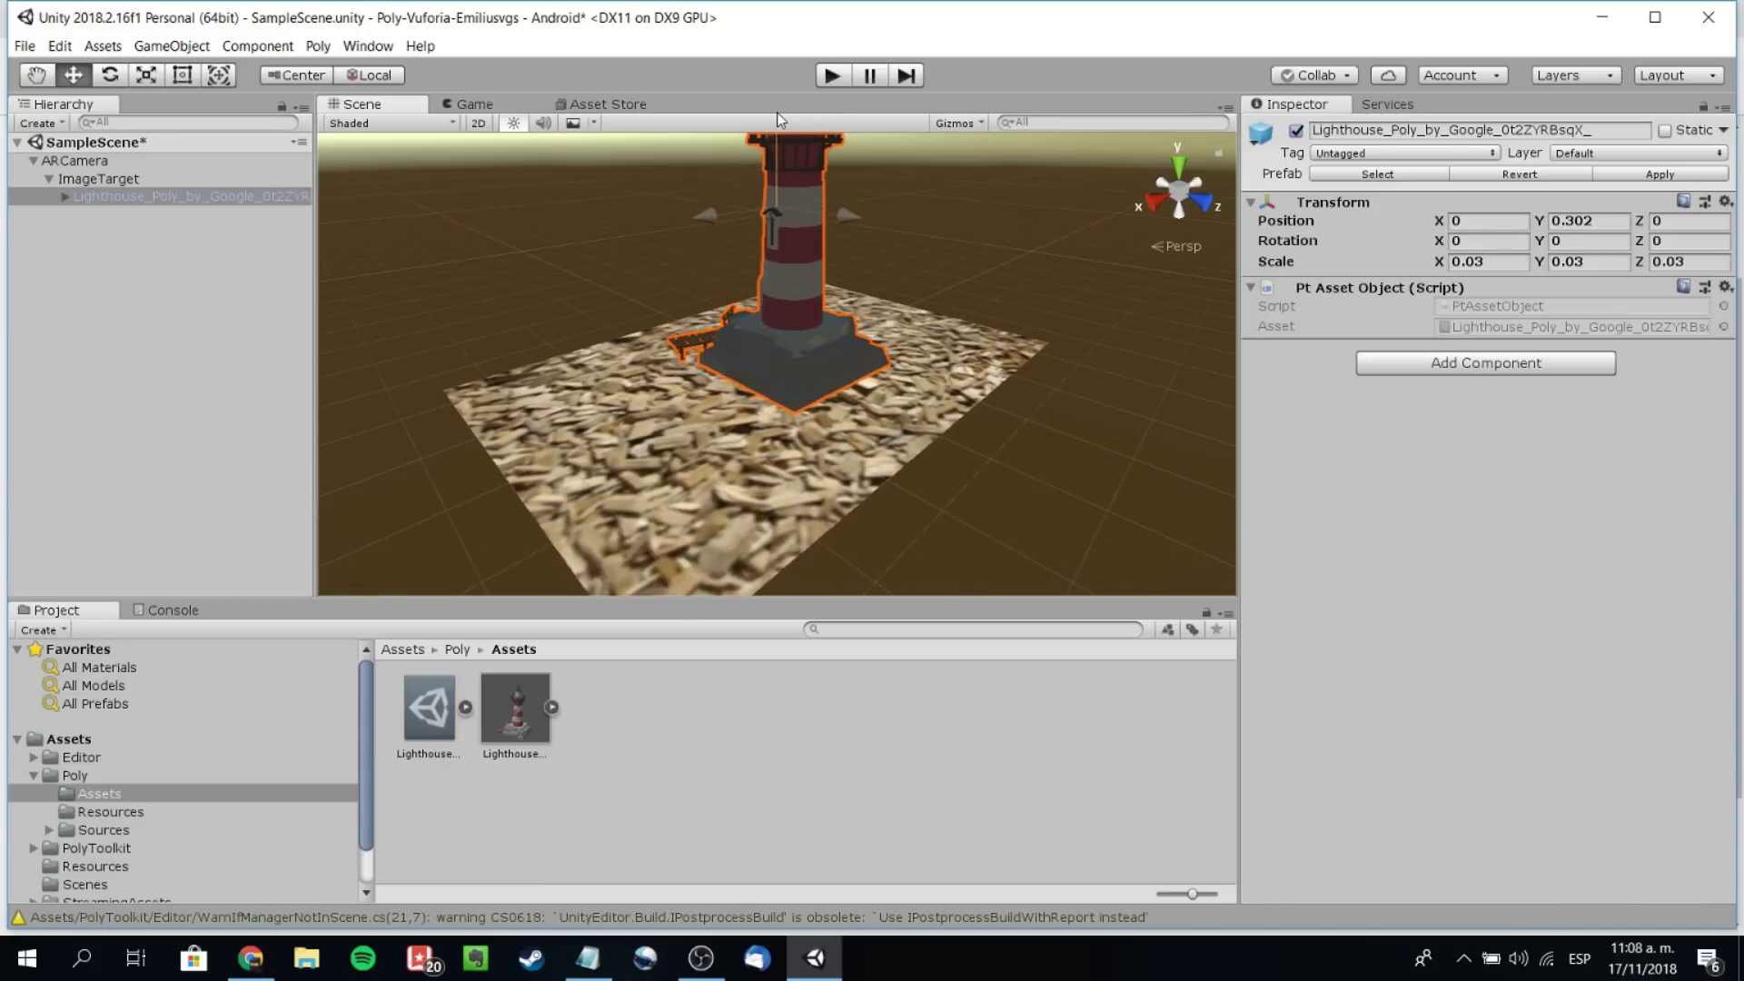
scroll(834, 227, "down", 3)
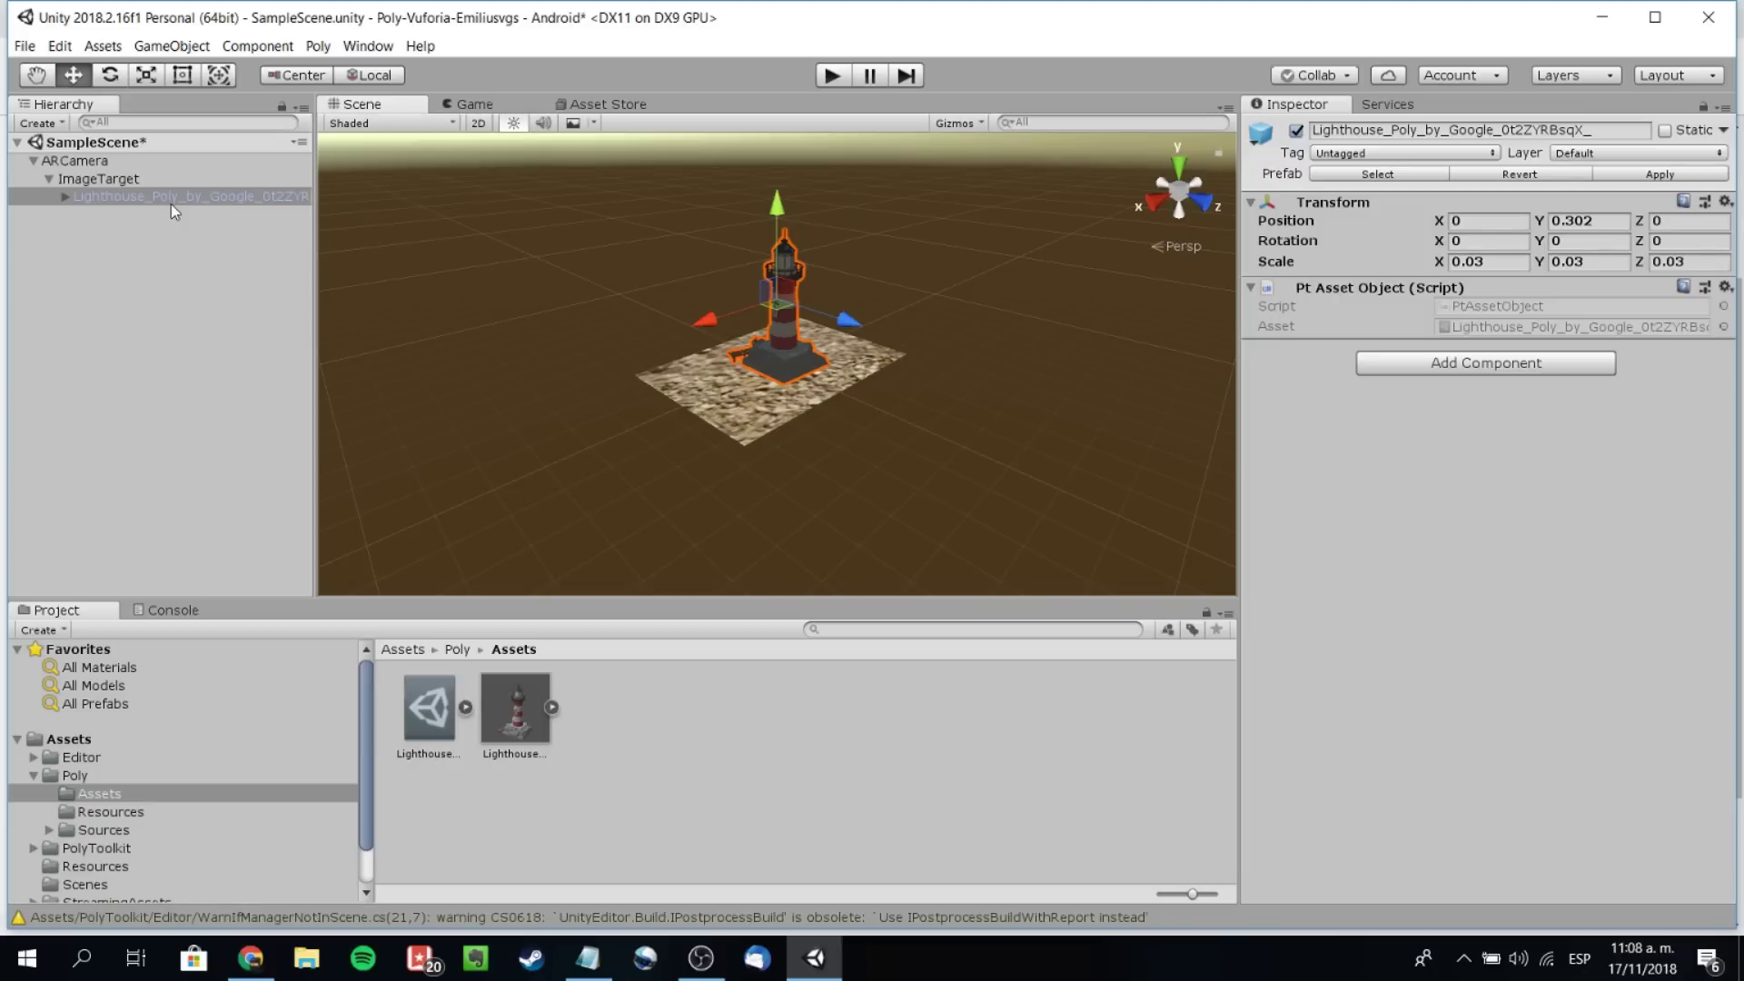
left_click(833, 78)
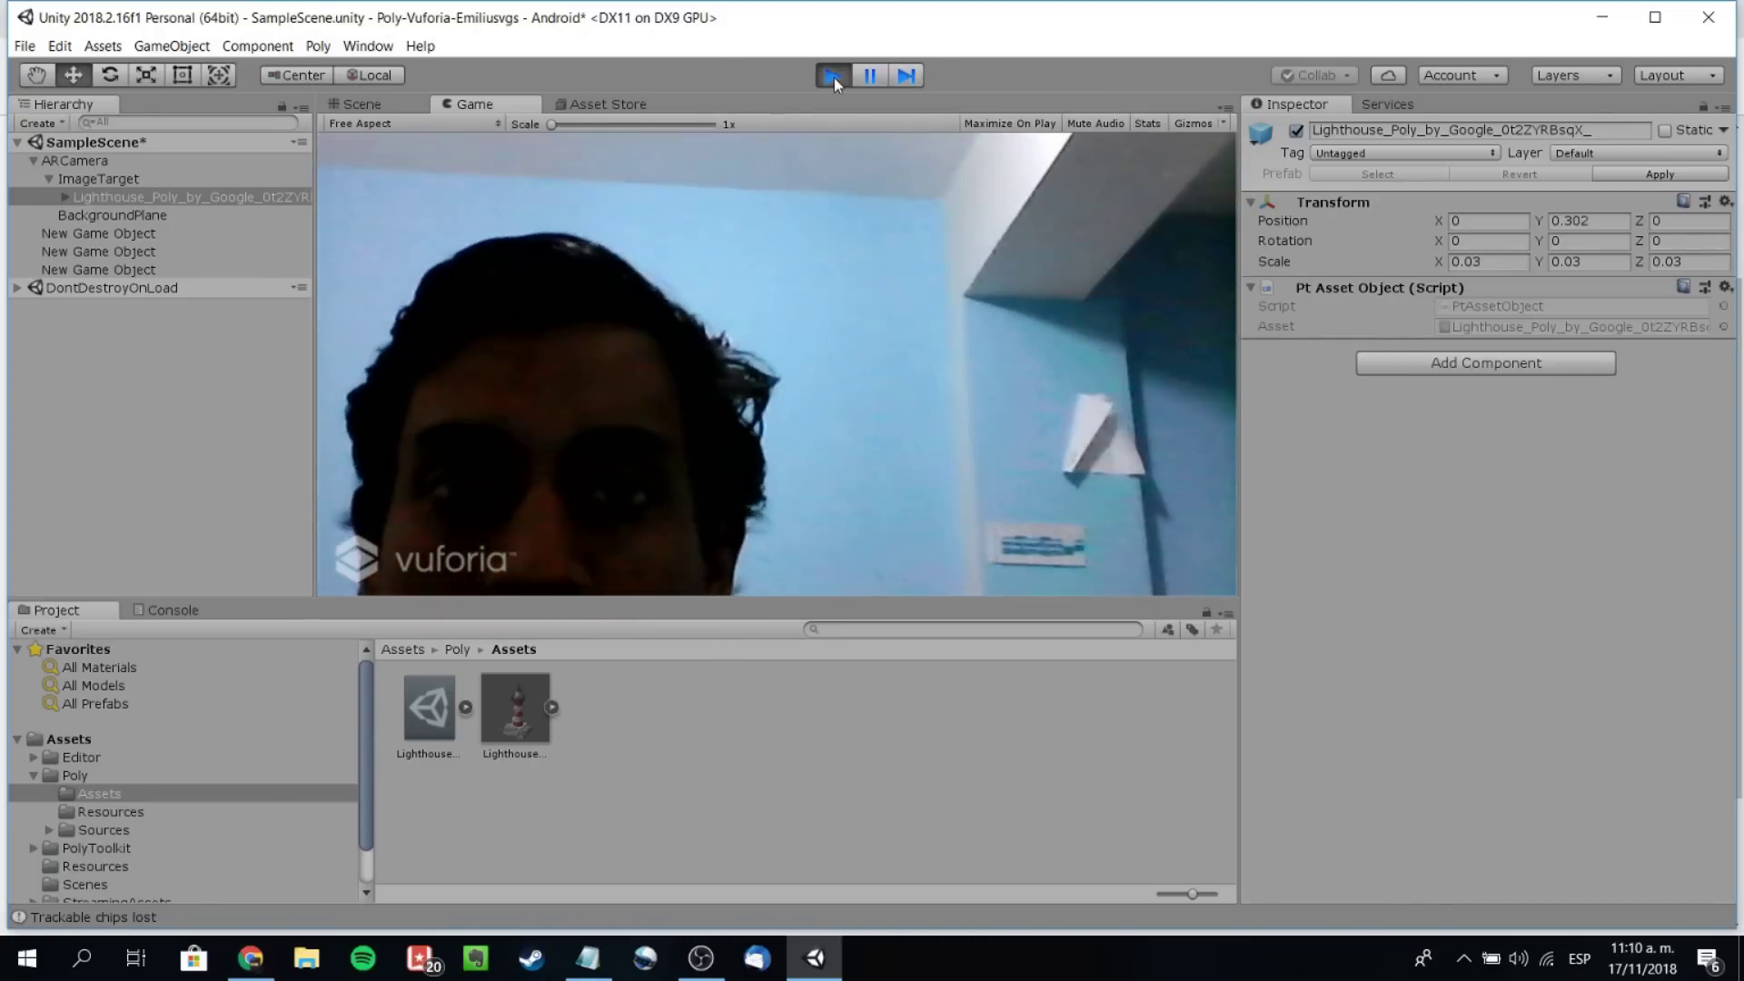
left_click(833, 78)
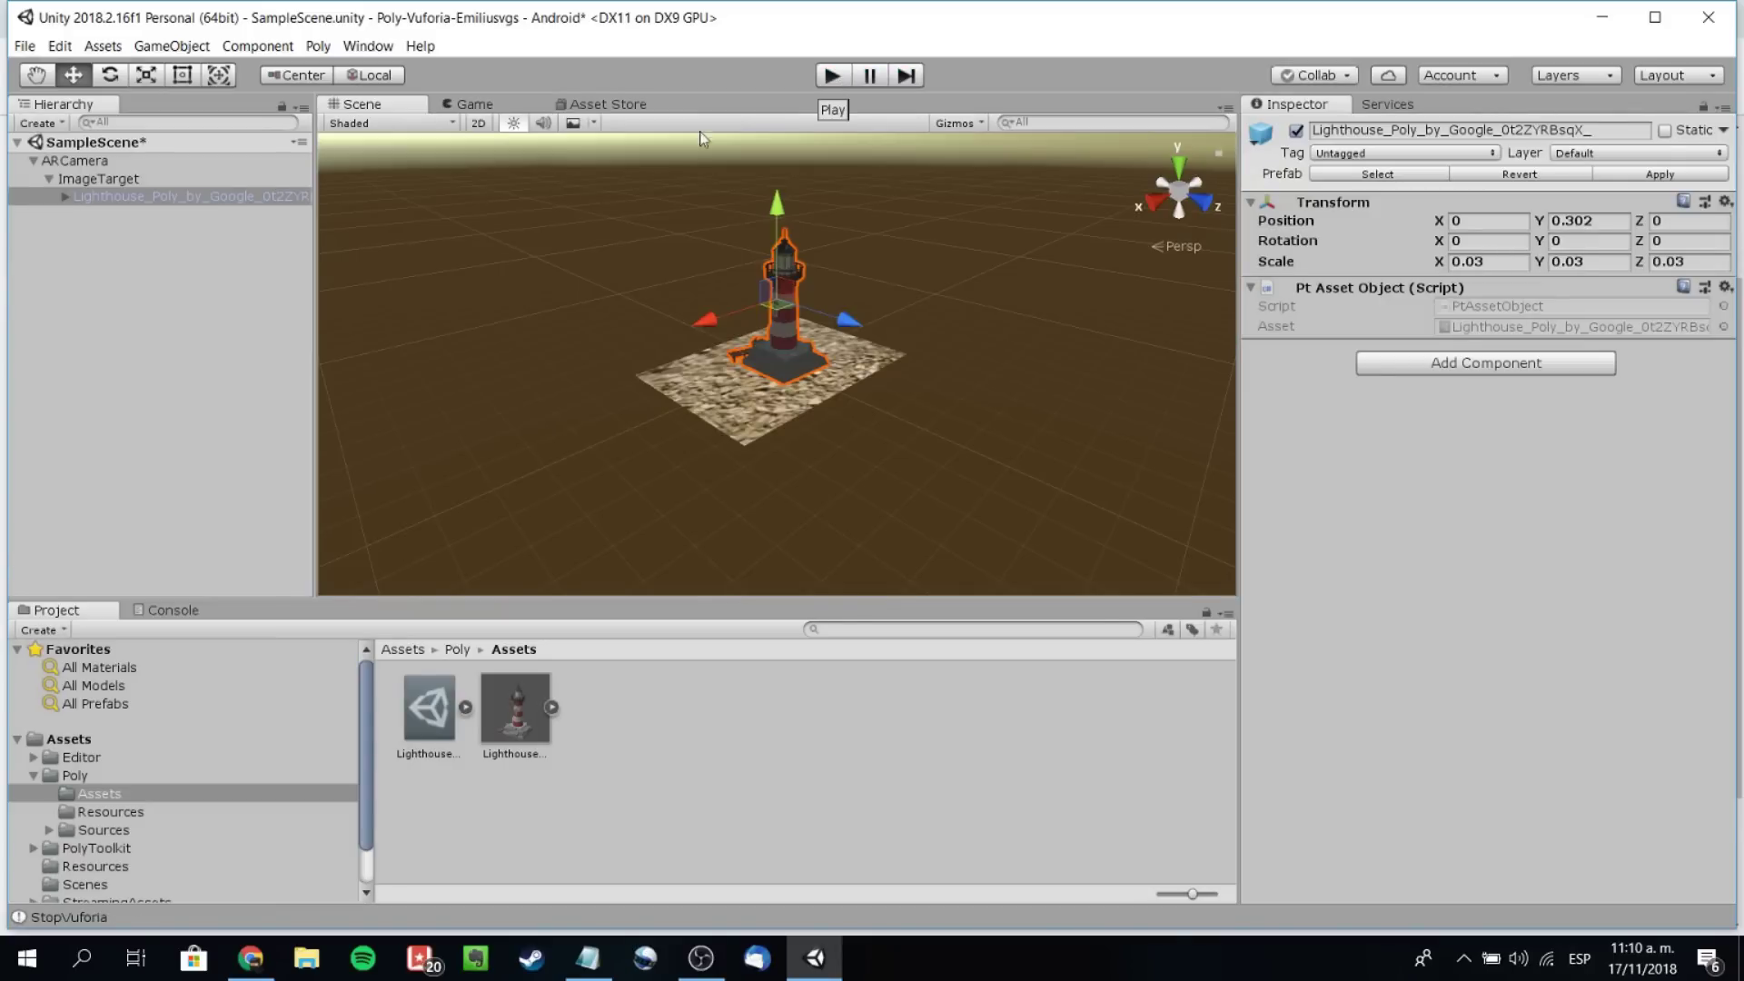
- Deselect the lighthouse, open Poly > Browse Assets, and scroll the featured models down to HTC Vive Headset
left_click(262, 242)
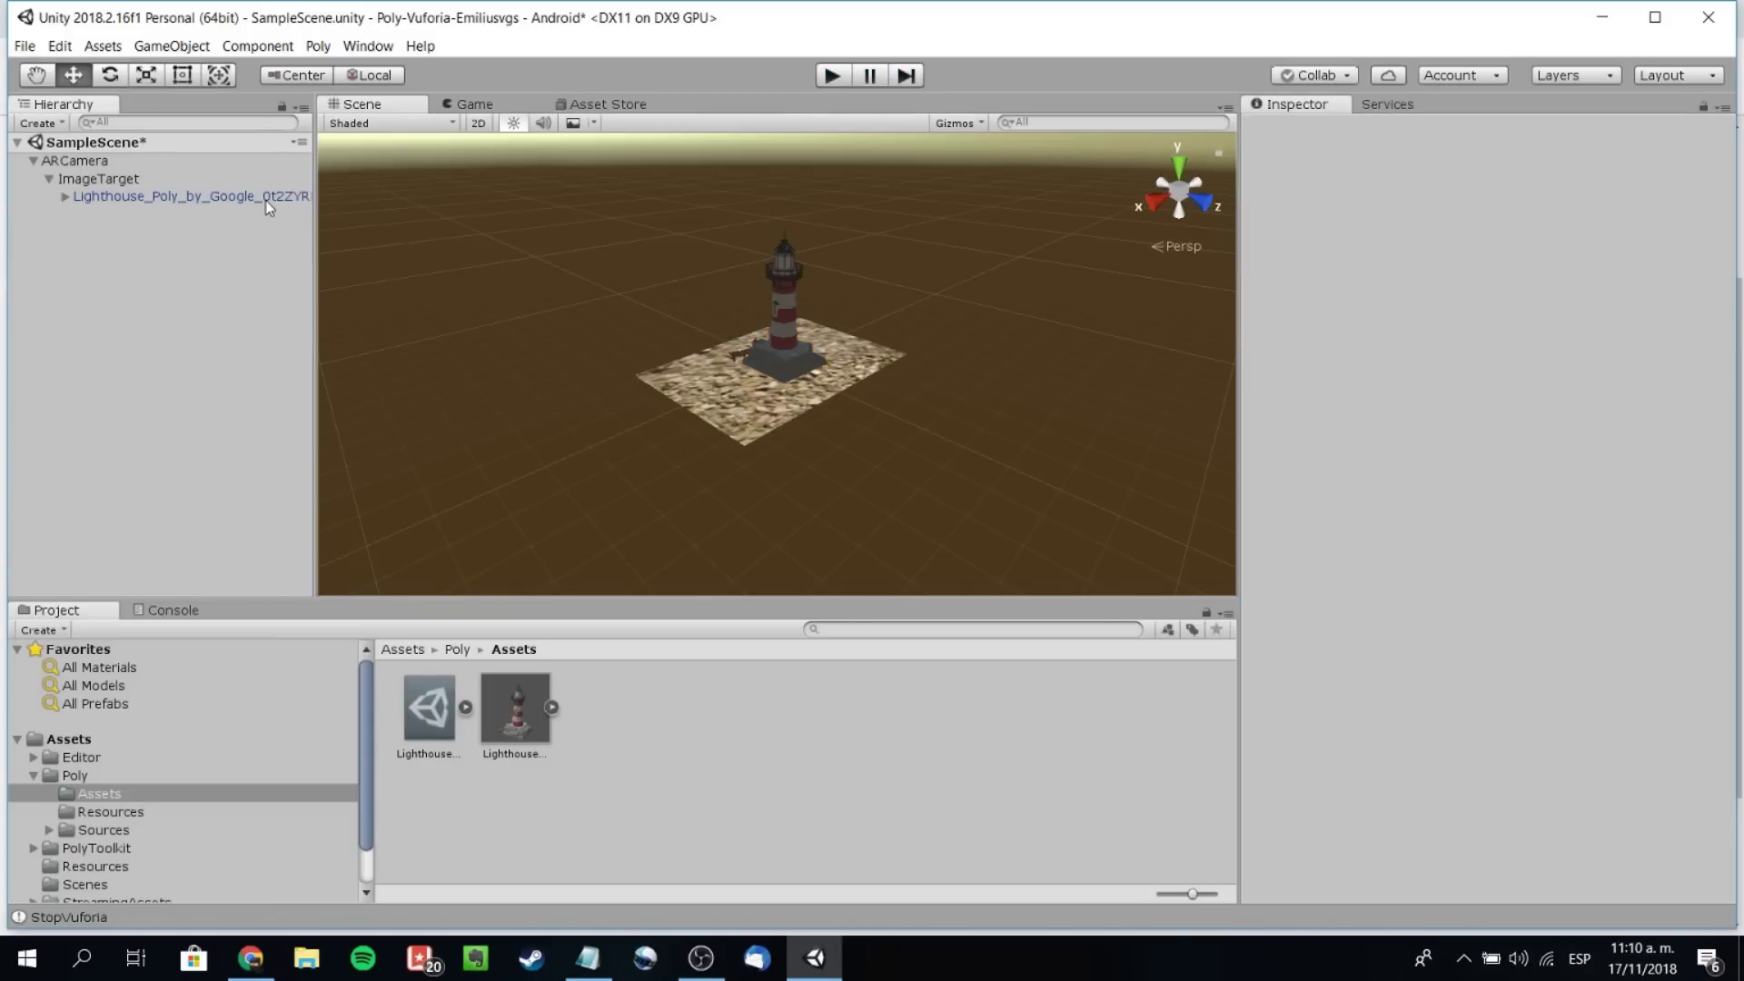
left_click(267, 199)
left_click(263, 265)
left_click(318, 46)
left_click(336, 80)
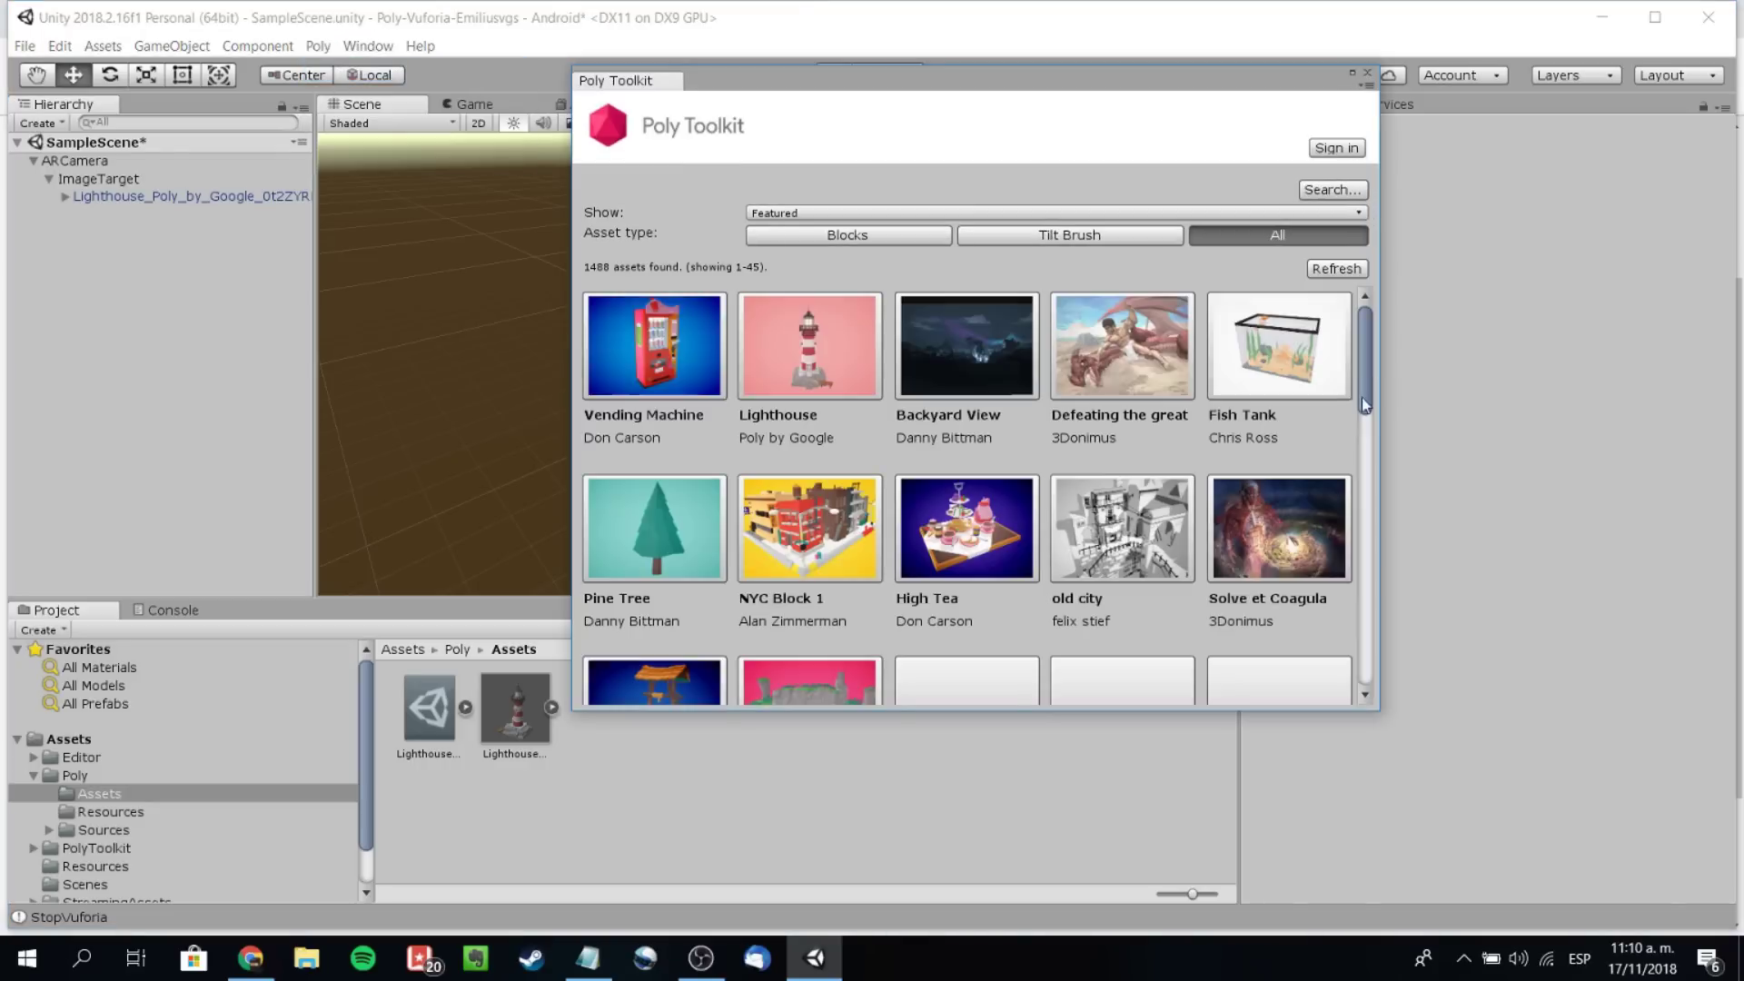
scroll(1077, 440, "down", 5)
scroll(1076, 439, "down", 2)
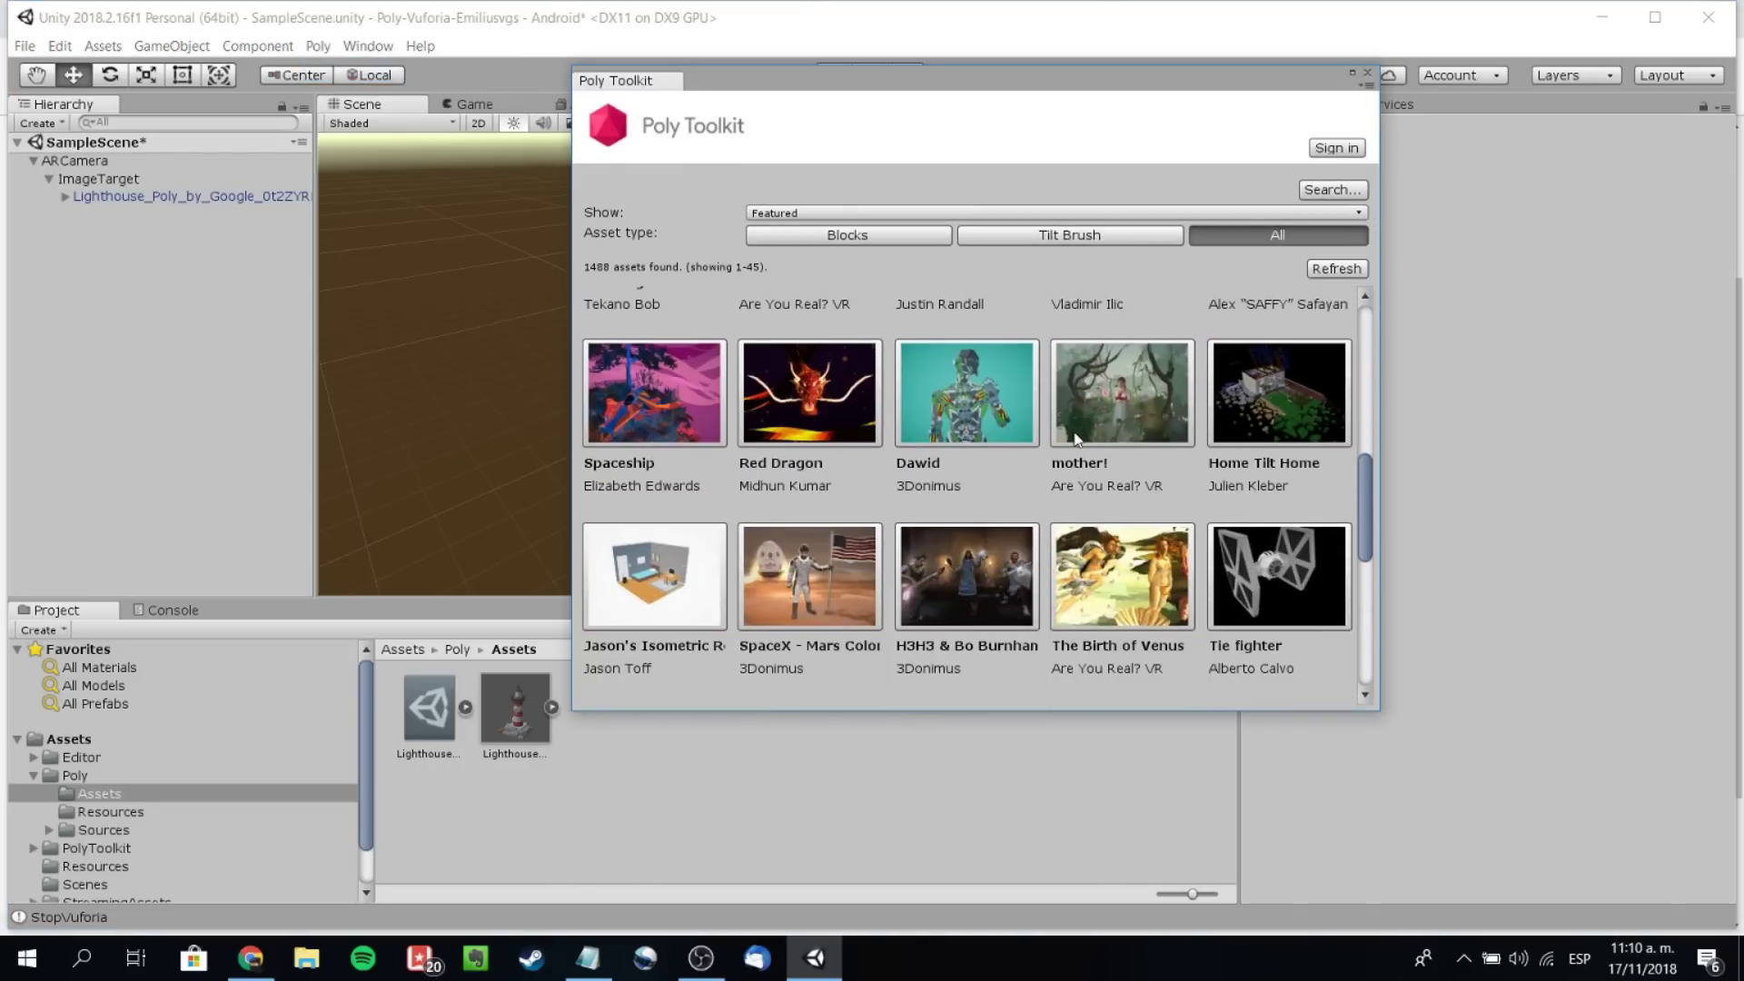
scroll(1076, 439, "down", 4)
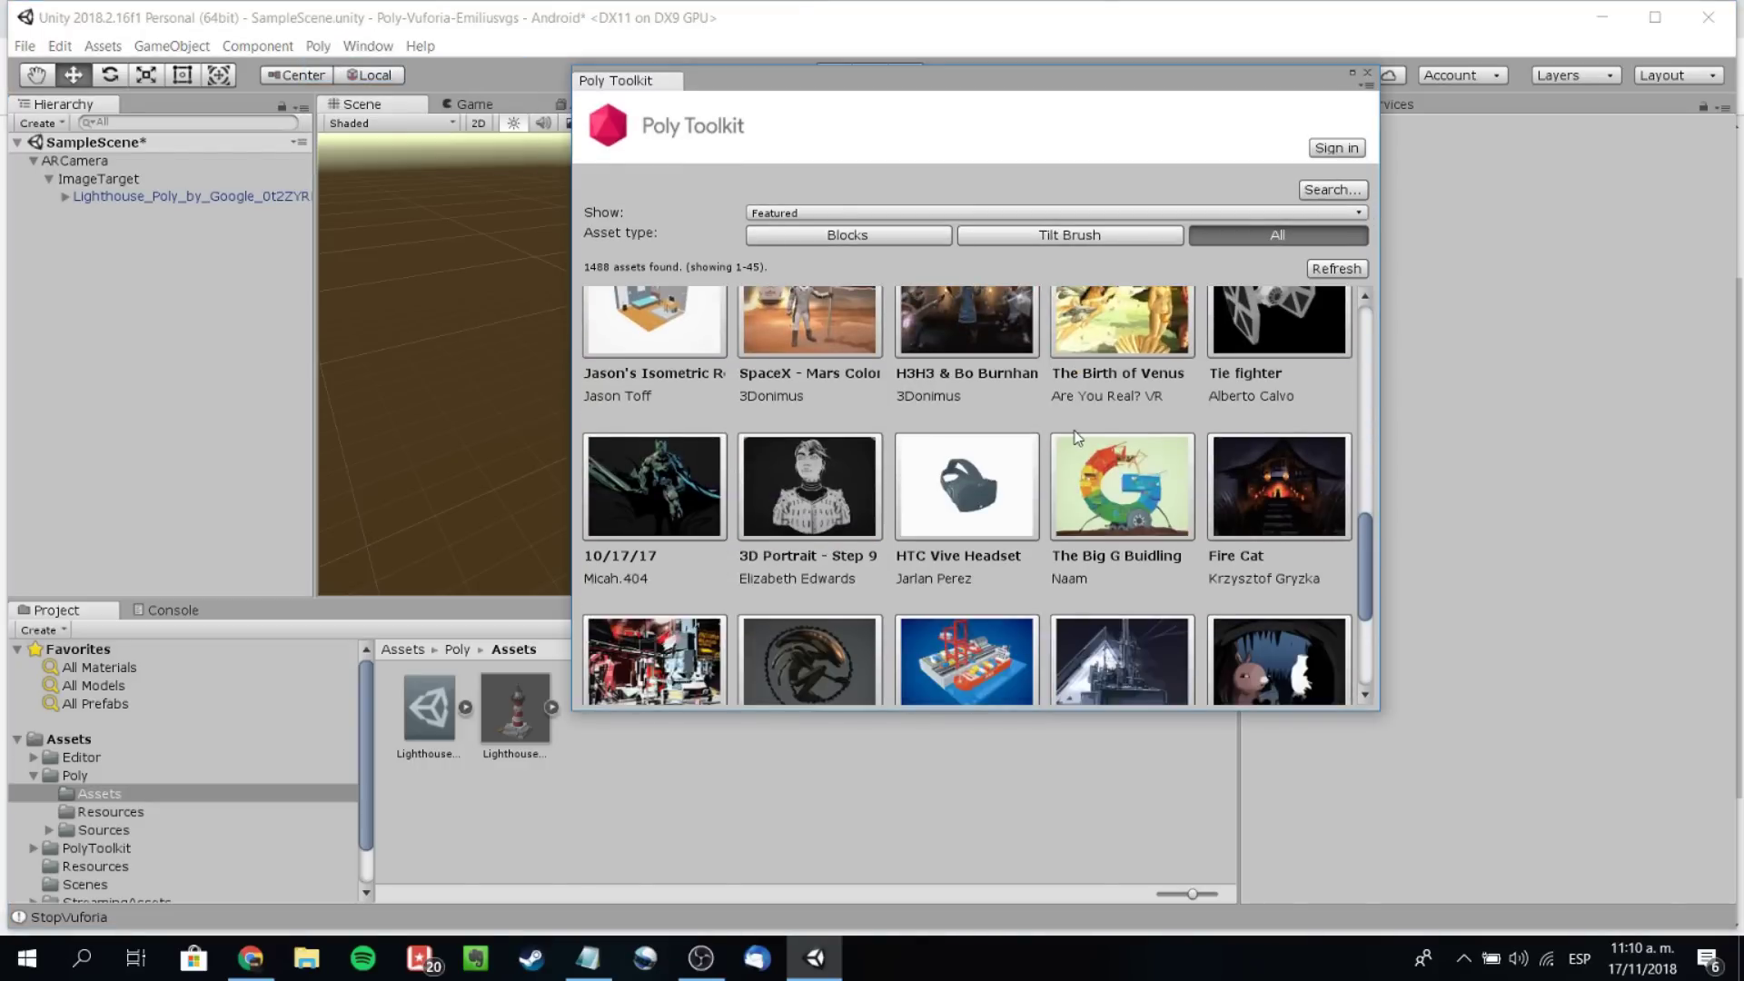
- Import the HTC Vive Headset model into the project, acknowledge the success message, and close the Poly browser
left_click(1014, 488)
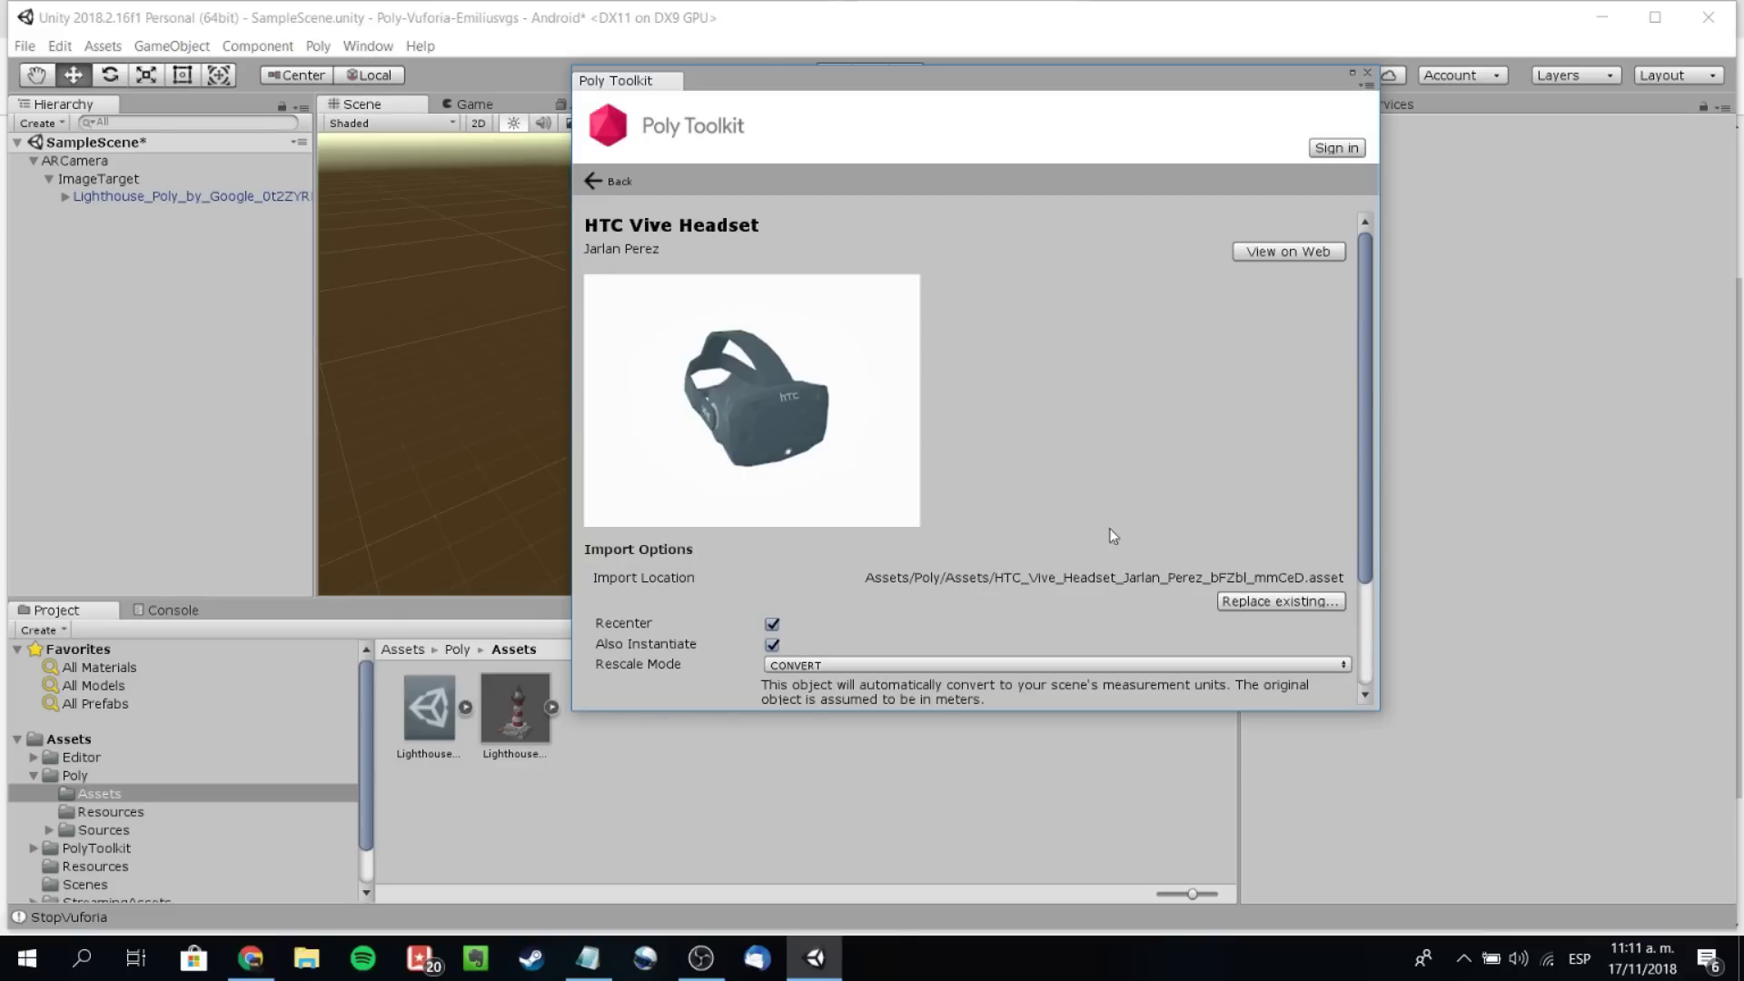
scroll(1125, 540, "down", 2)
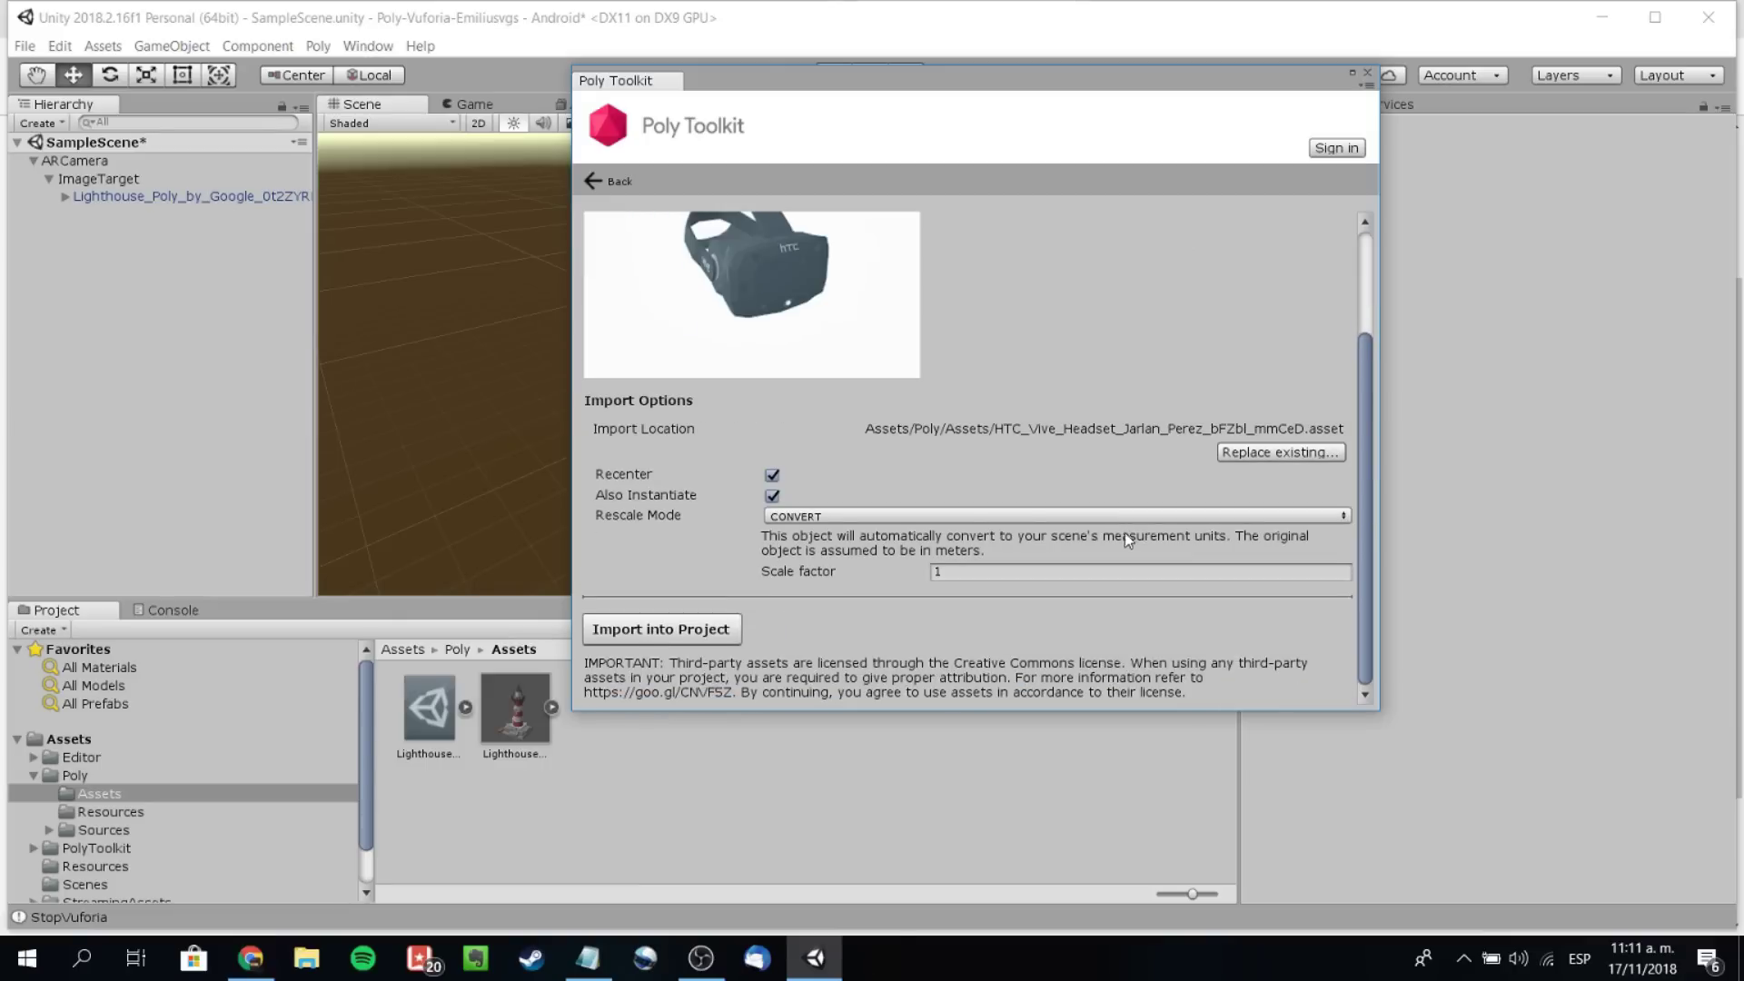
left_click(684, 626)
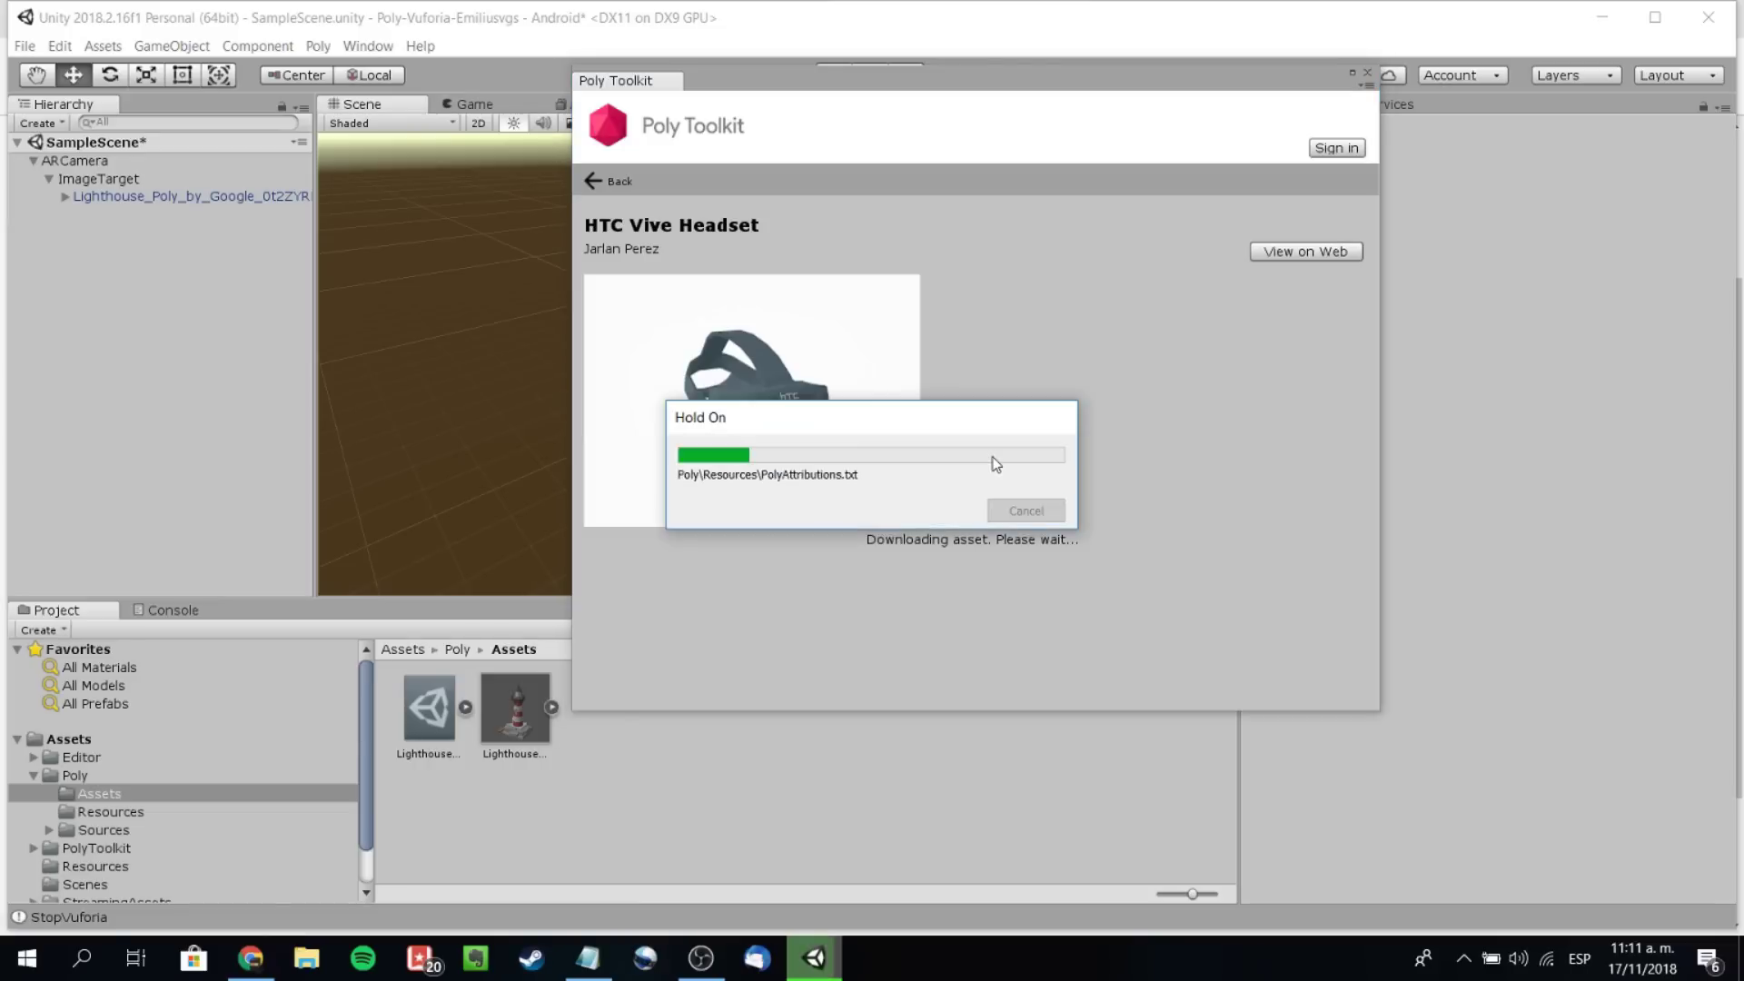
left_click(1016, 614)
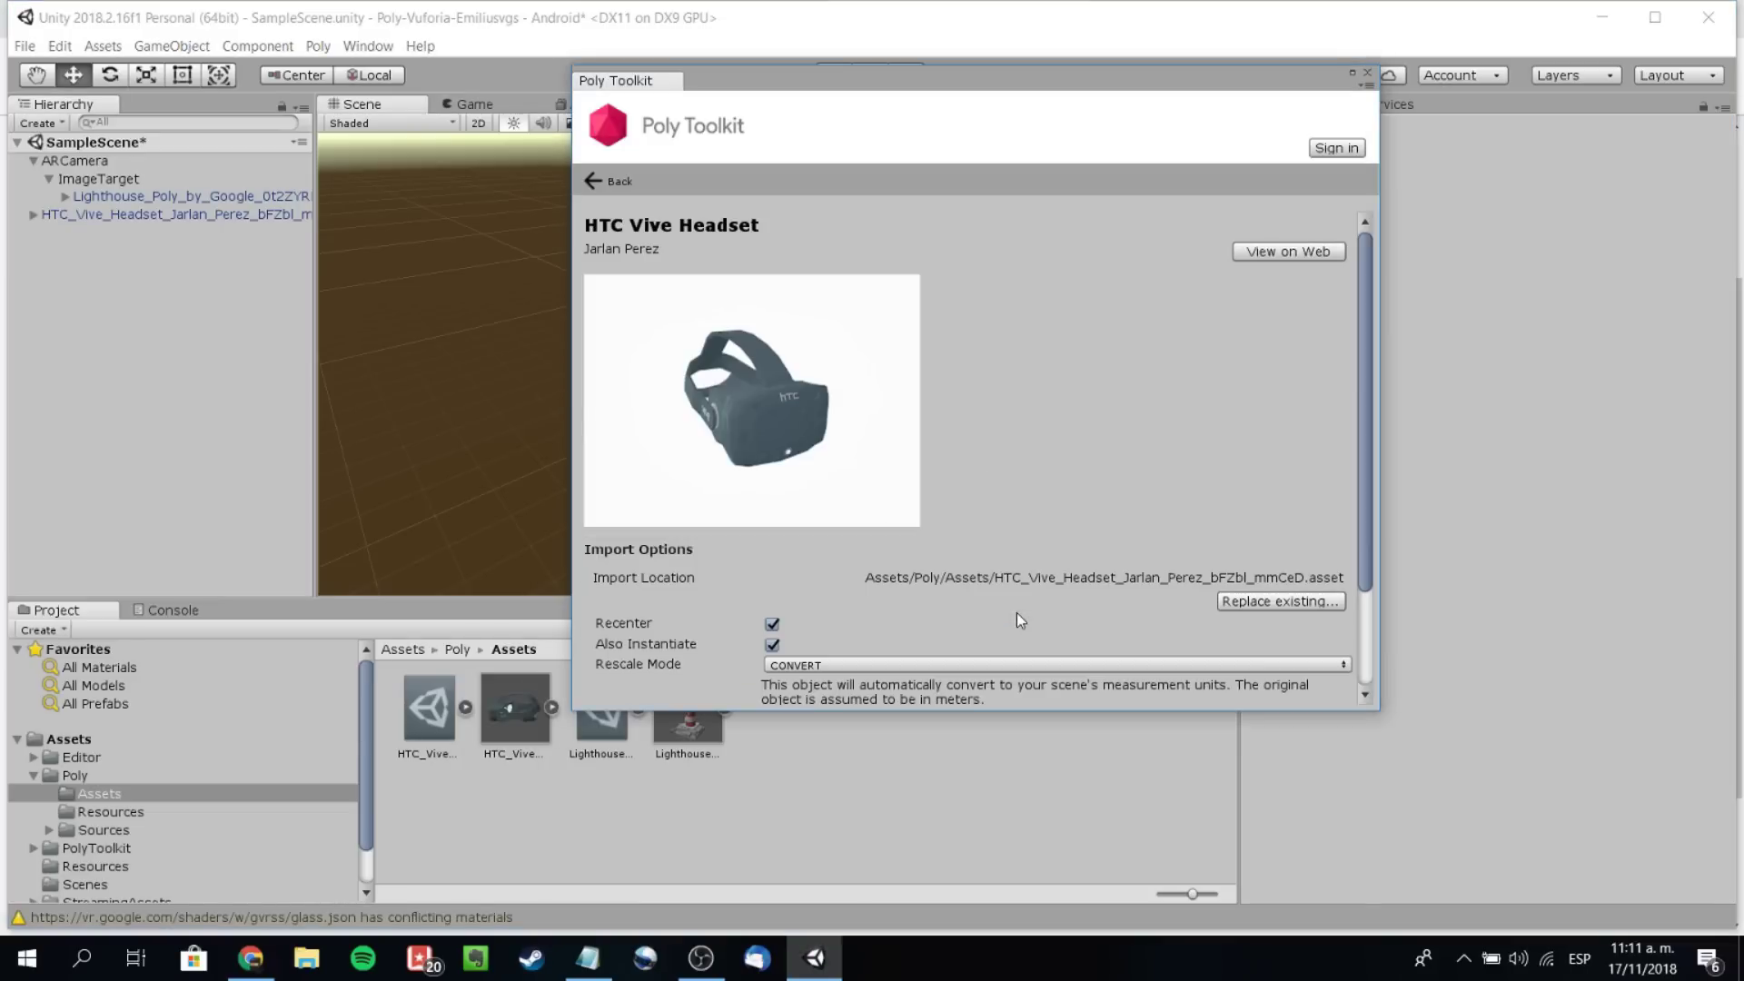
left_click(1368, 73)
scroll(754, 329, "up", 5)
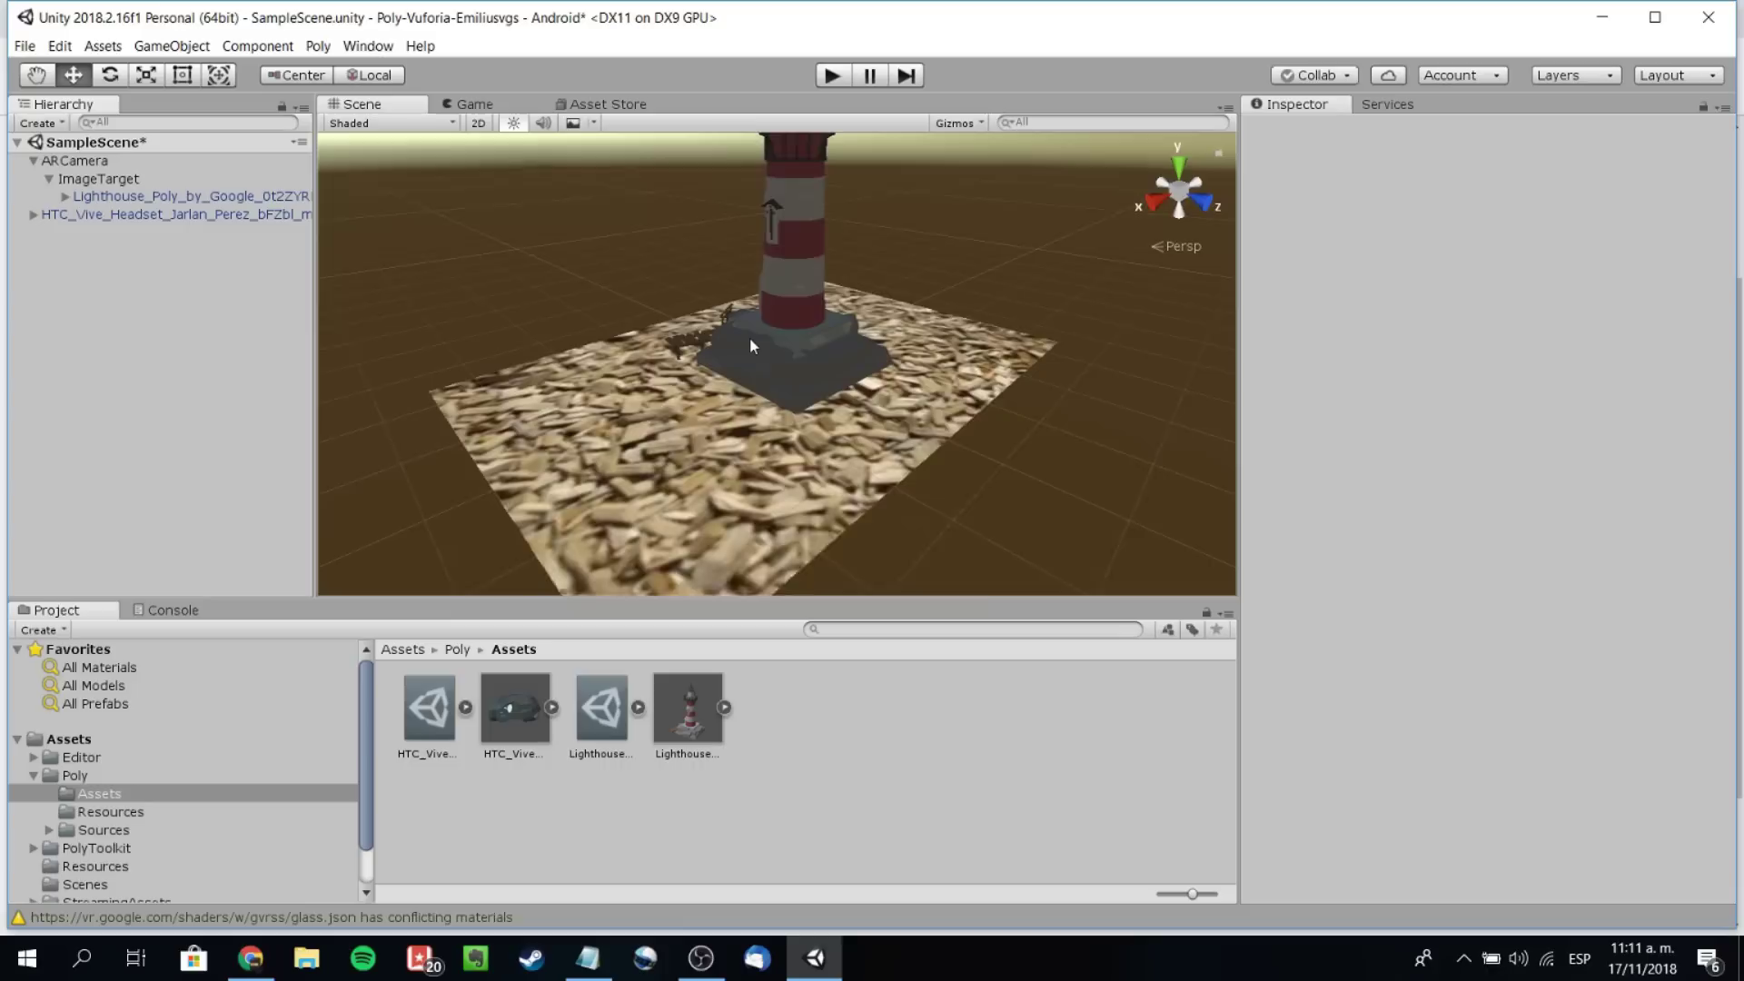
- Move the lighthouse aside, parent HTC_Vive under ImageTarget, and position the headset beside the lighthouse
left_click(769, 314)
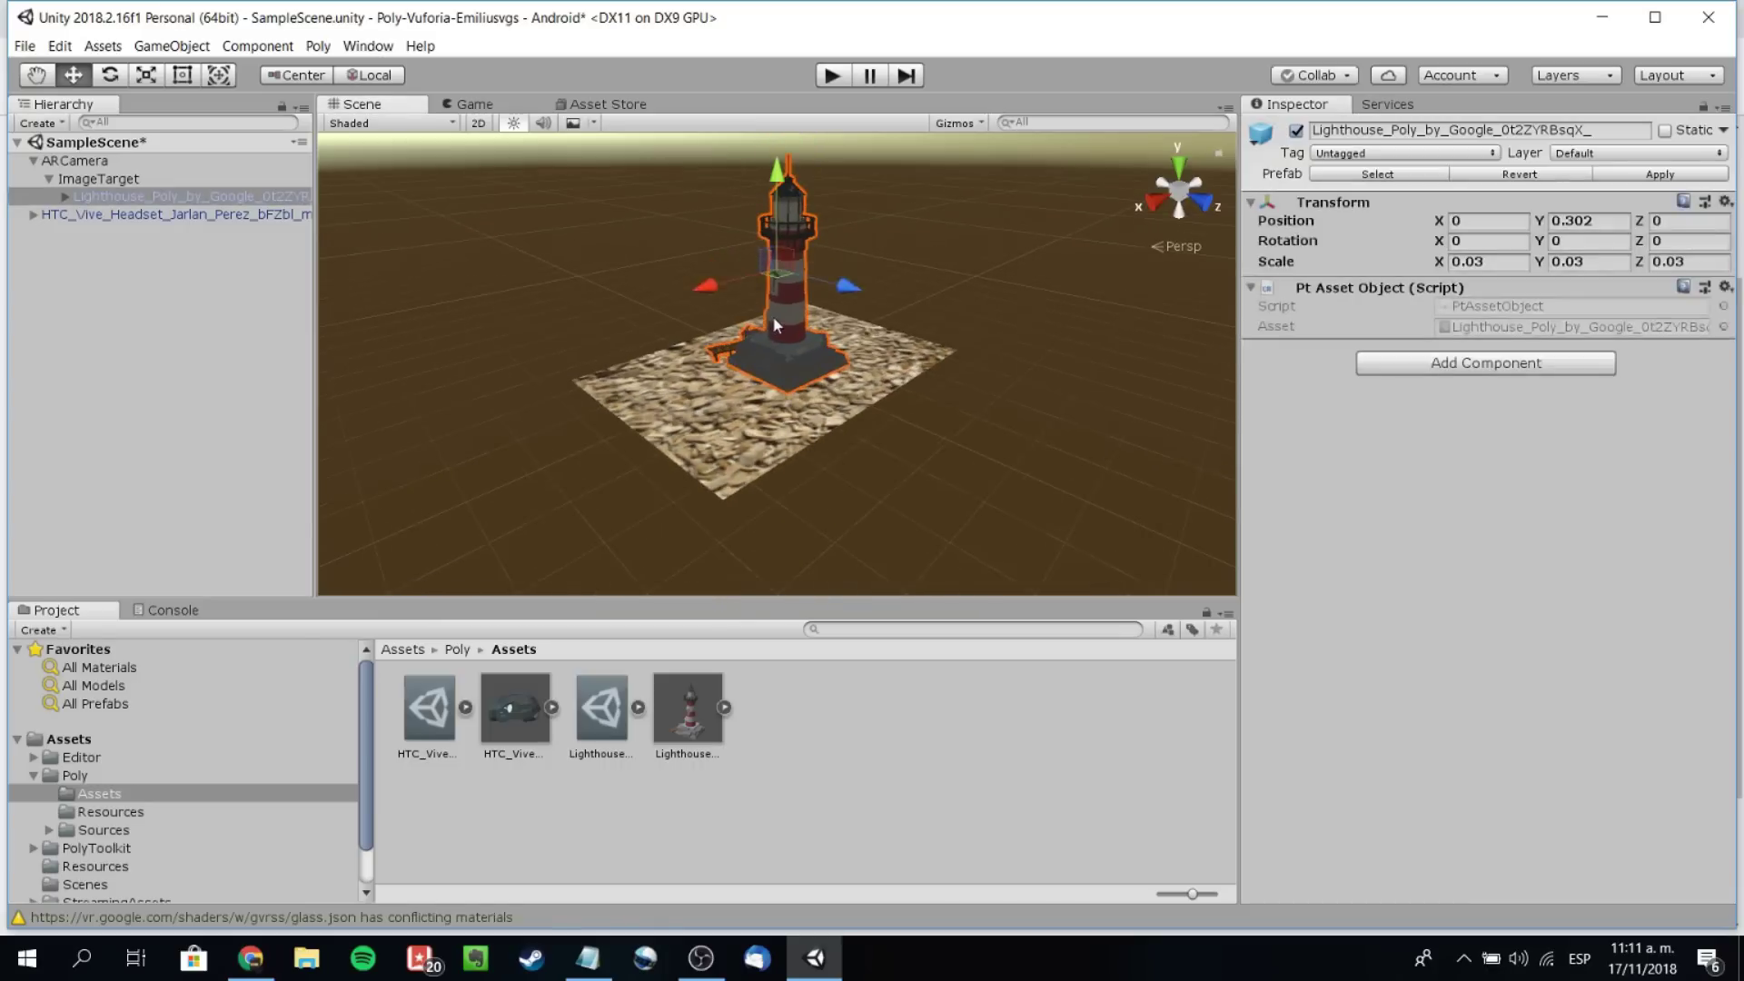
left_click_drag(727, 300, 569, 297)
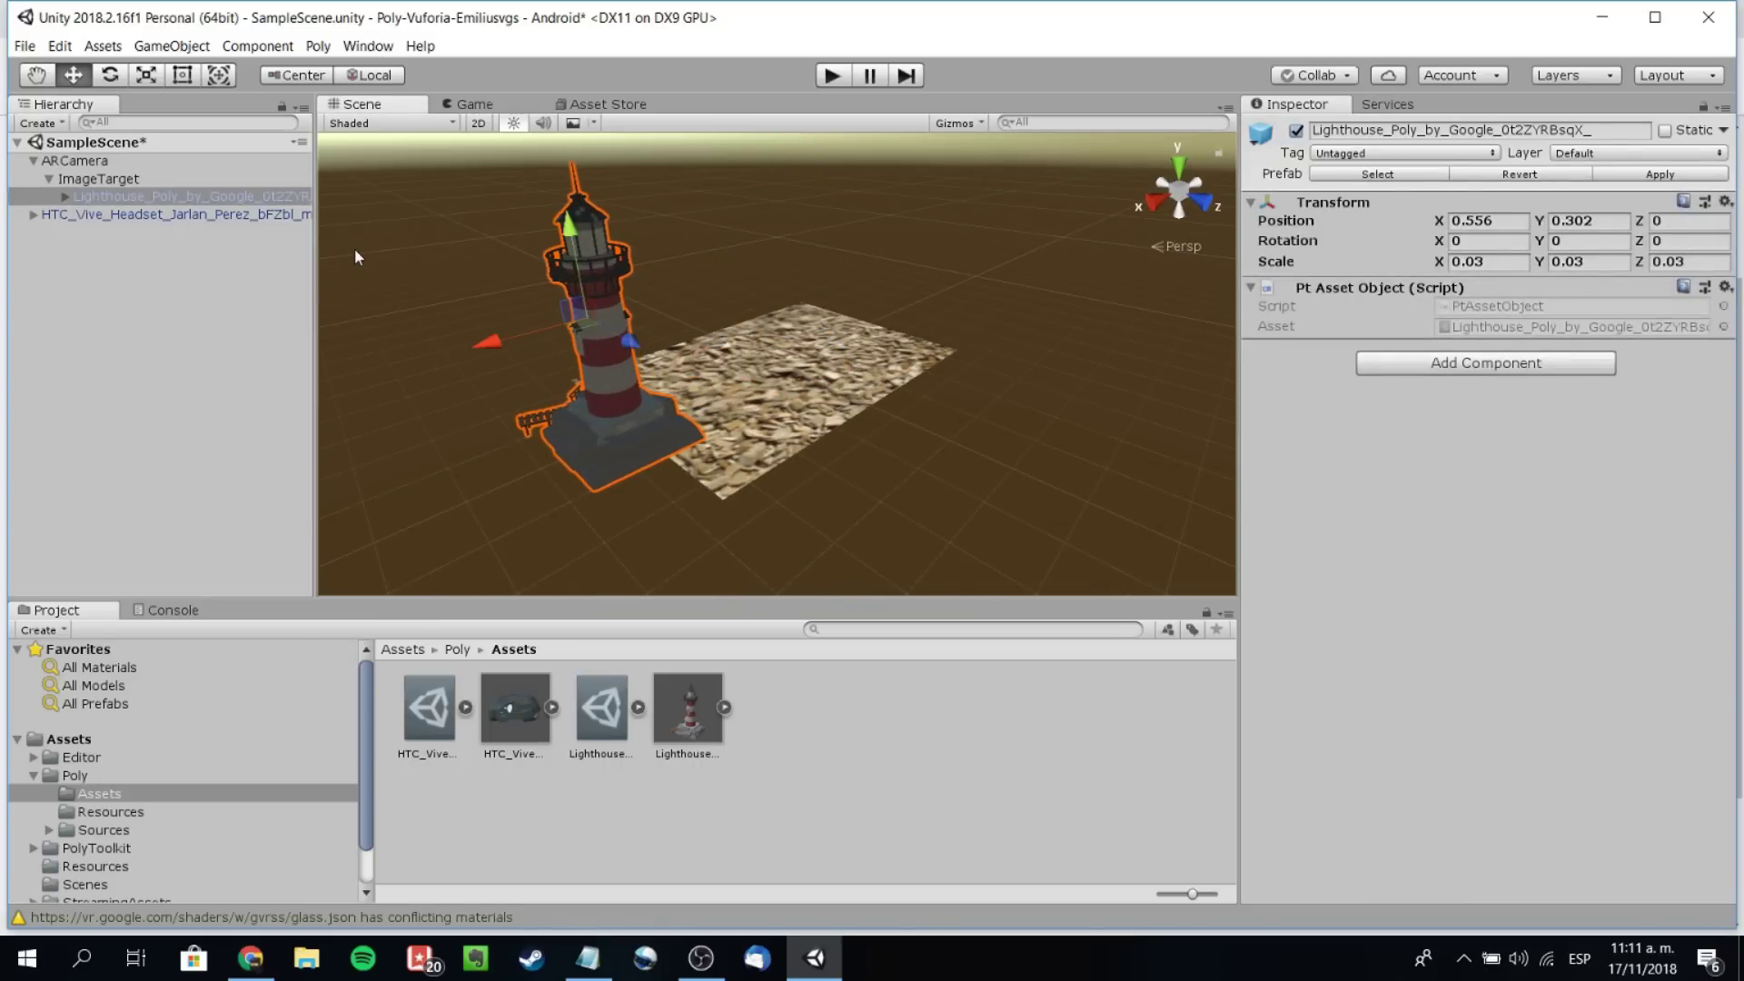
left_click_drag(95, 216, 138, 182)
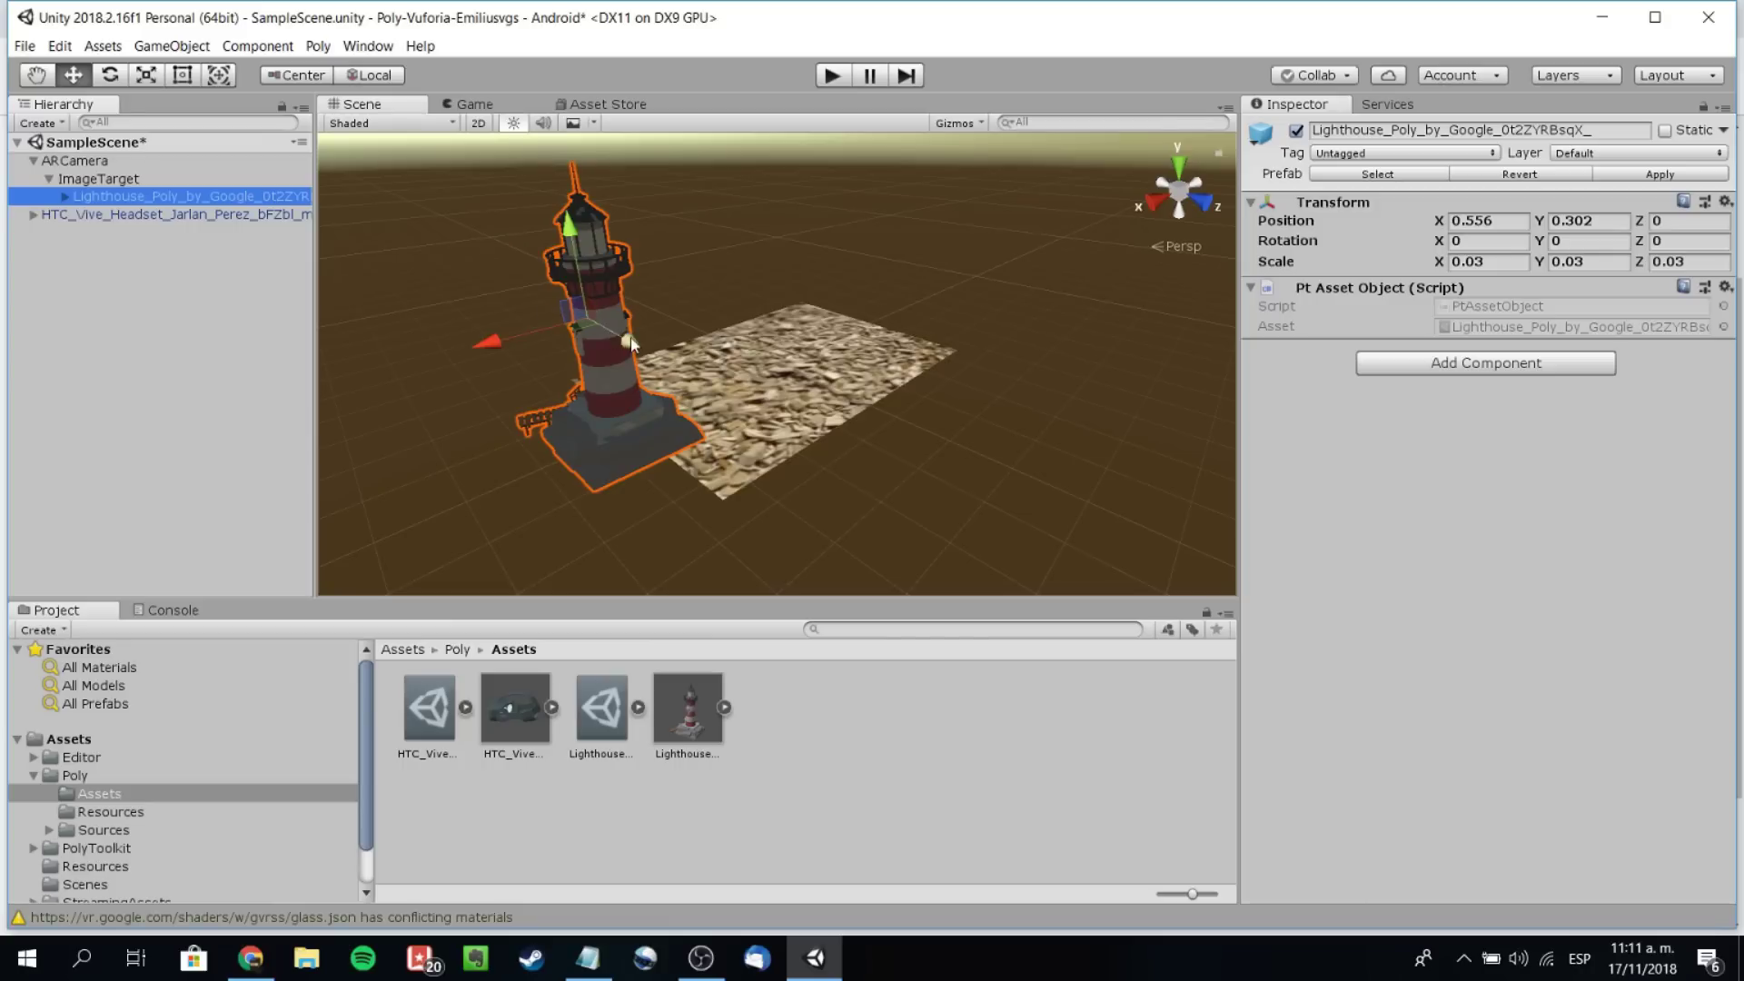
left_click_drag(502, 334, 558, 327)
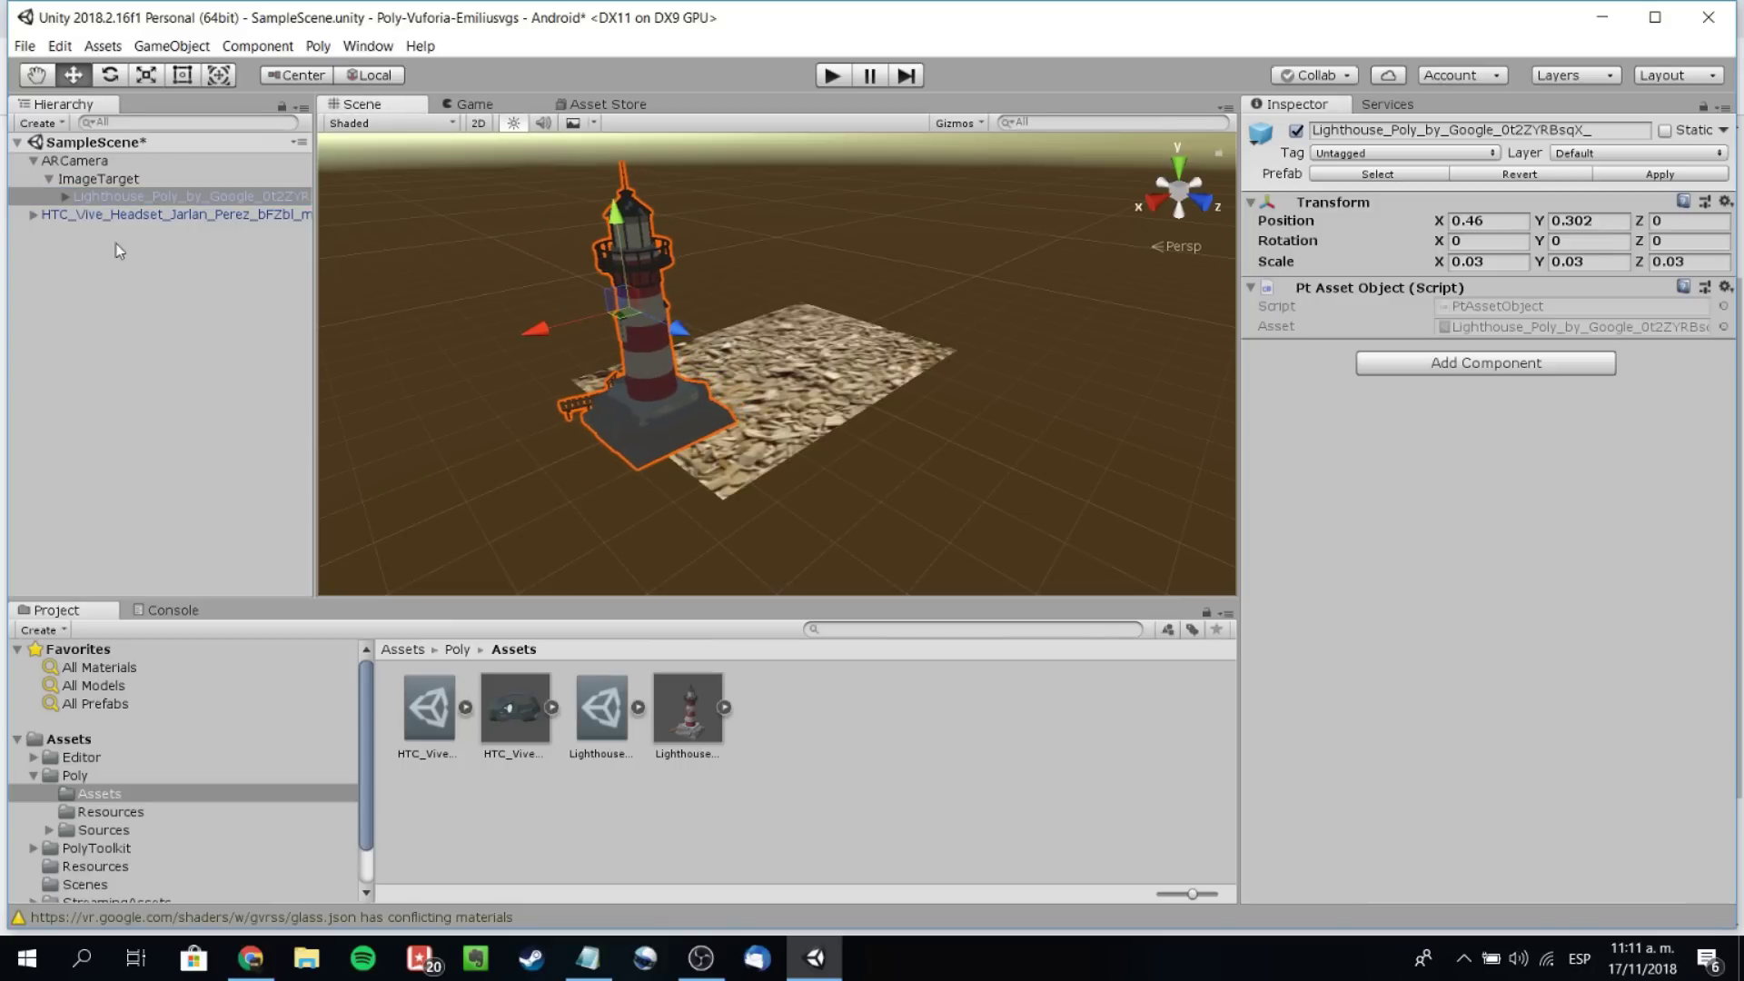
left_click(92, 217)
left_click_drag(90, 216, 145, 191)
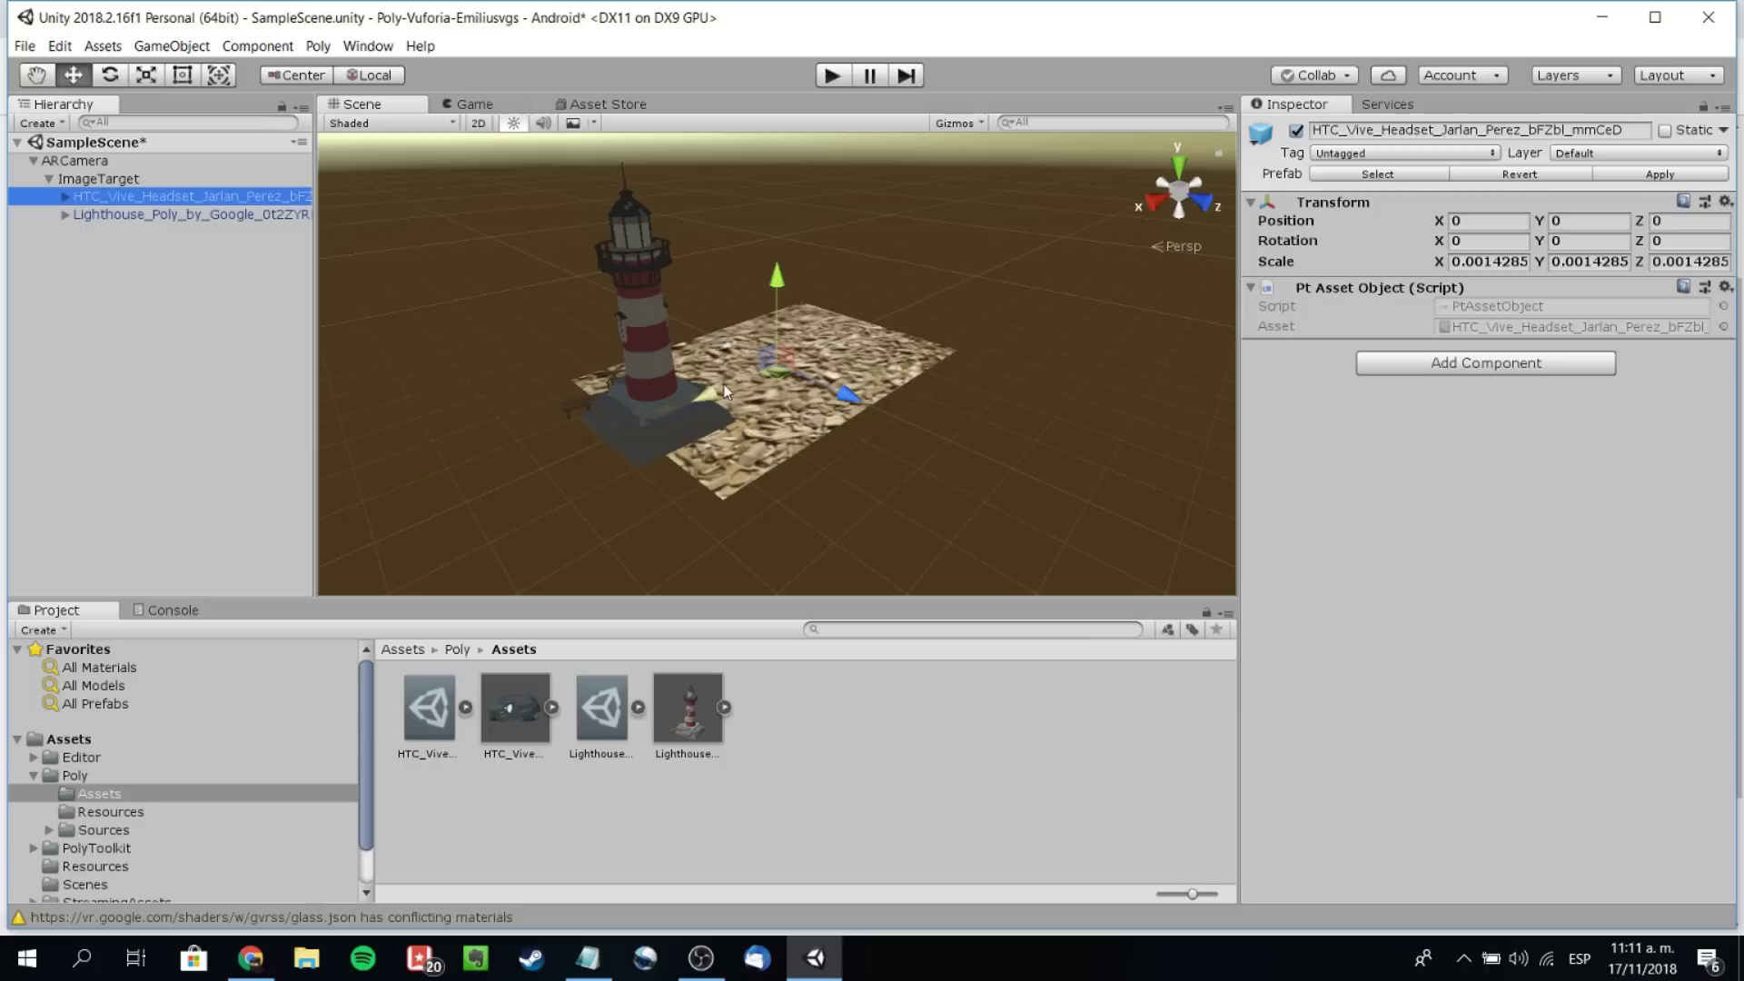
left_click_drag(723, 385, 783, 358)
mouse_move(807, 282)
left_mouse_down()
mouse_move(809, 232)
mouse_move(809, 250)
left_mouse_up()
- Set the headset's Scale X and Y to 0.03
left_click(1474, 265)
left_click(1482, 262)
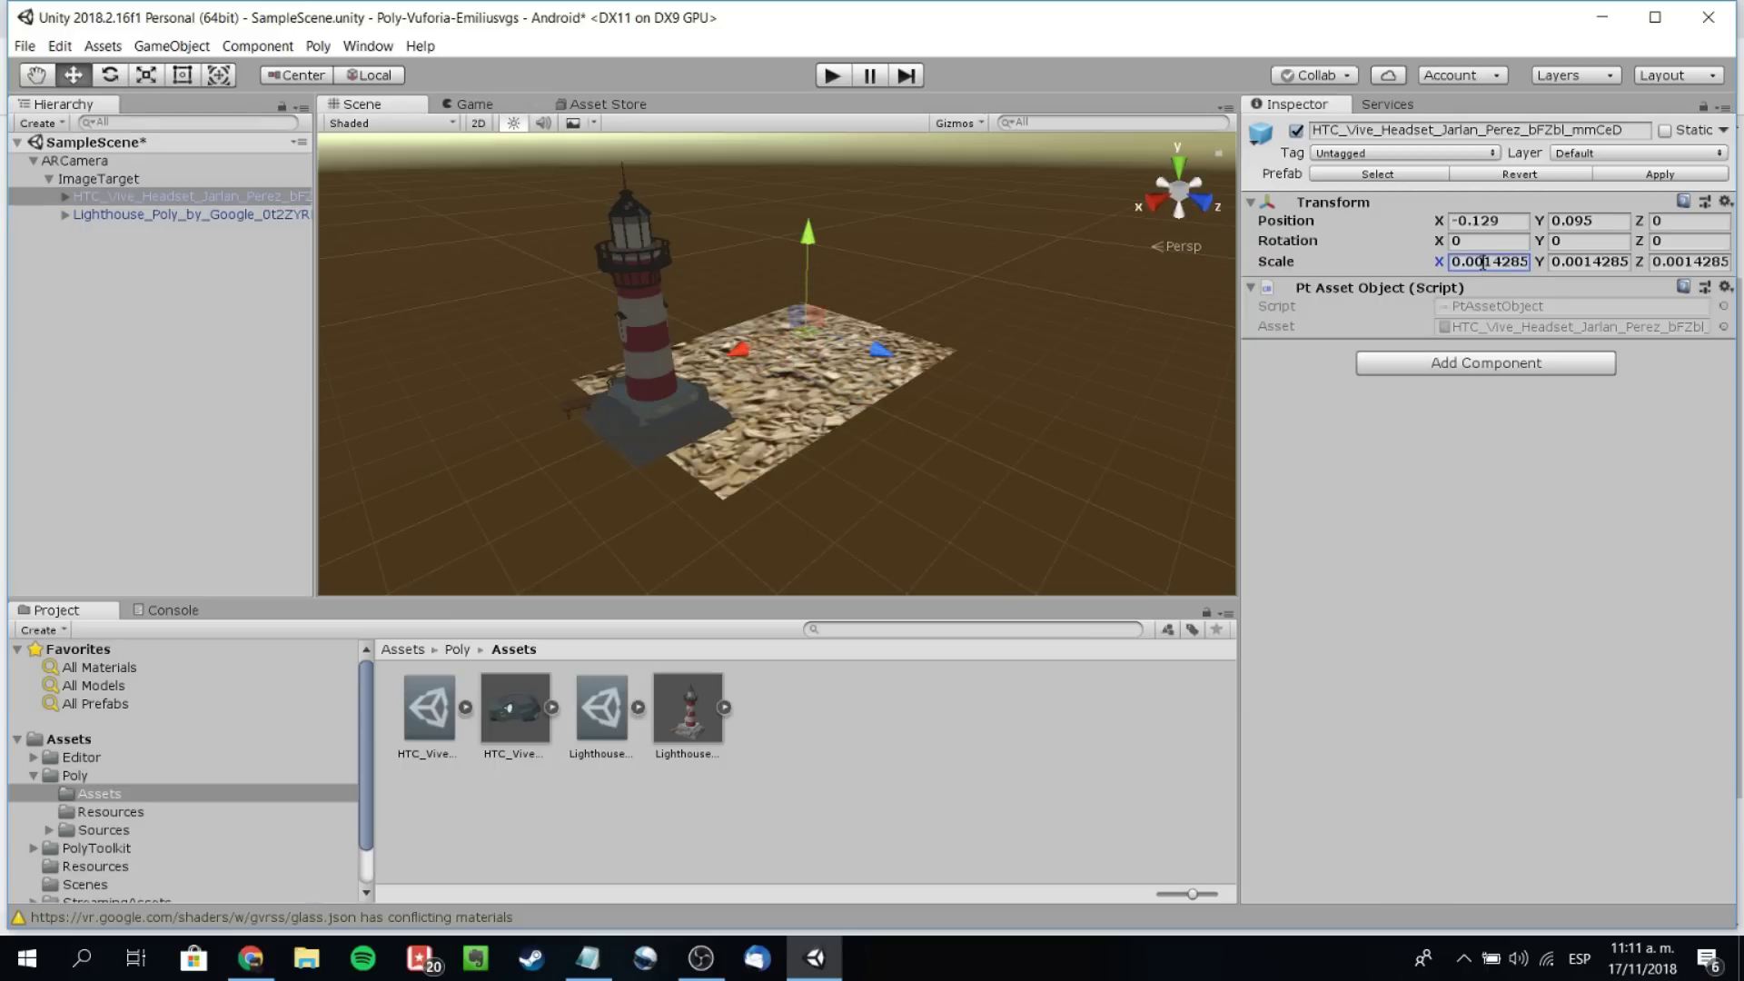
left_click_drag(1482, 262, 1561, 277)
type("3")
key("Return")
left_click(1580, 264)
left_click_drag(1579, 264, 1640, 267)
type(".03")
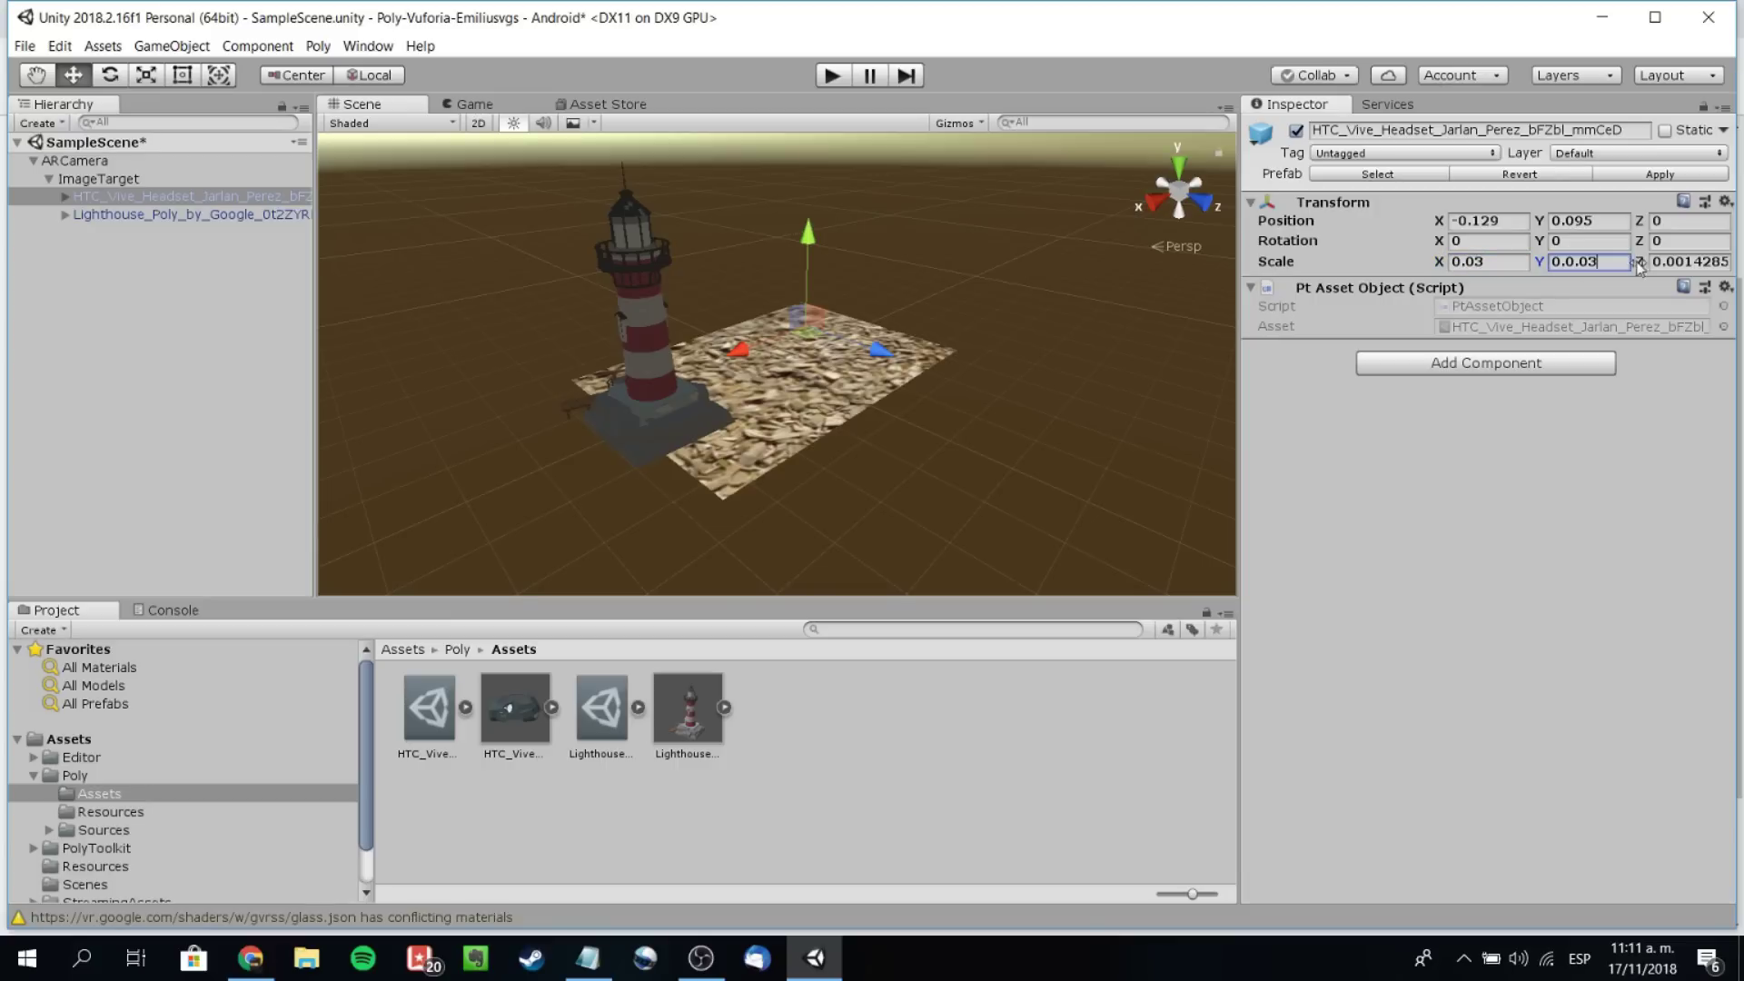
left_click(1439, 263)
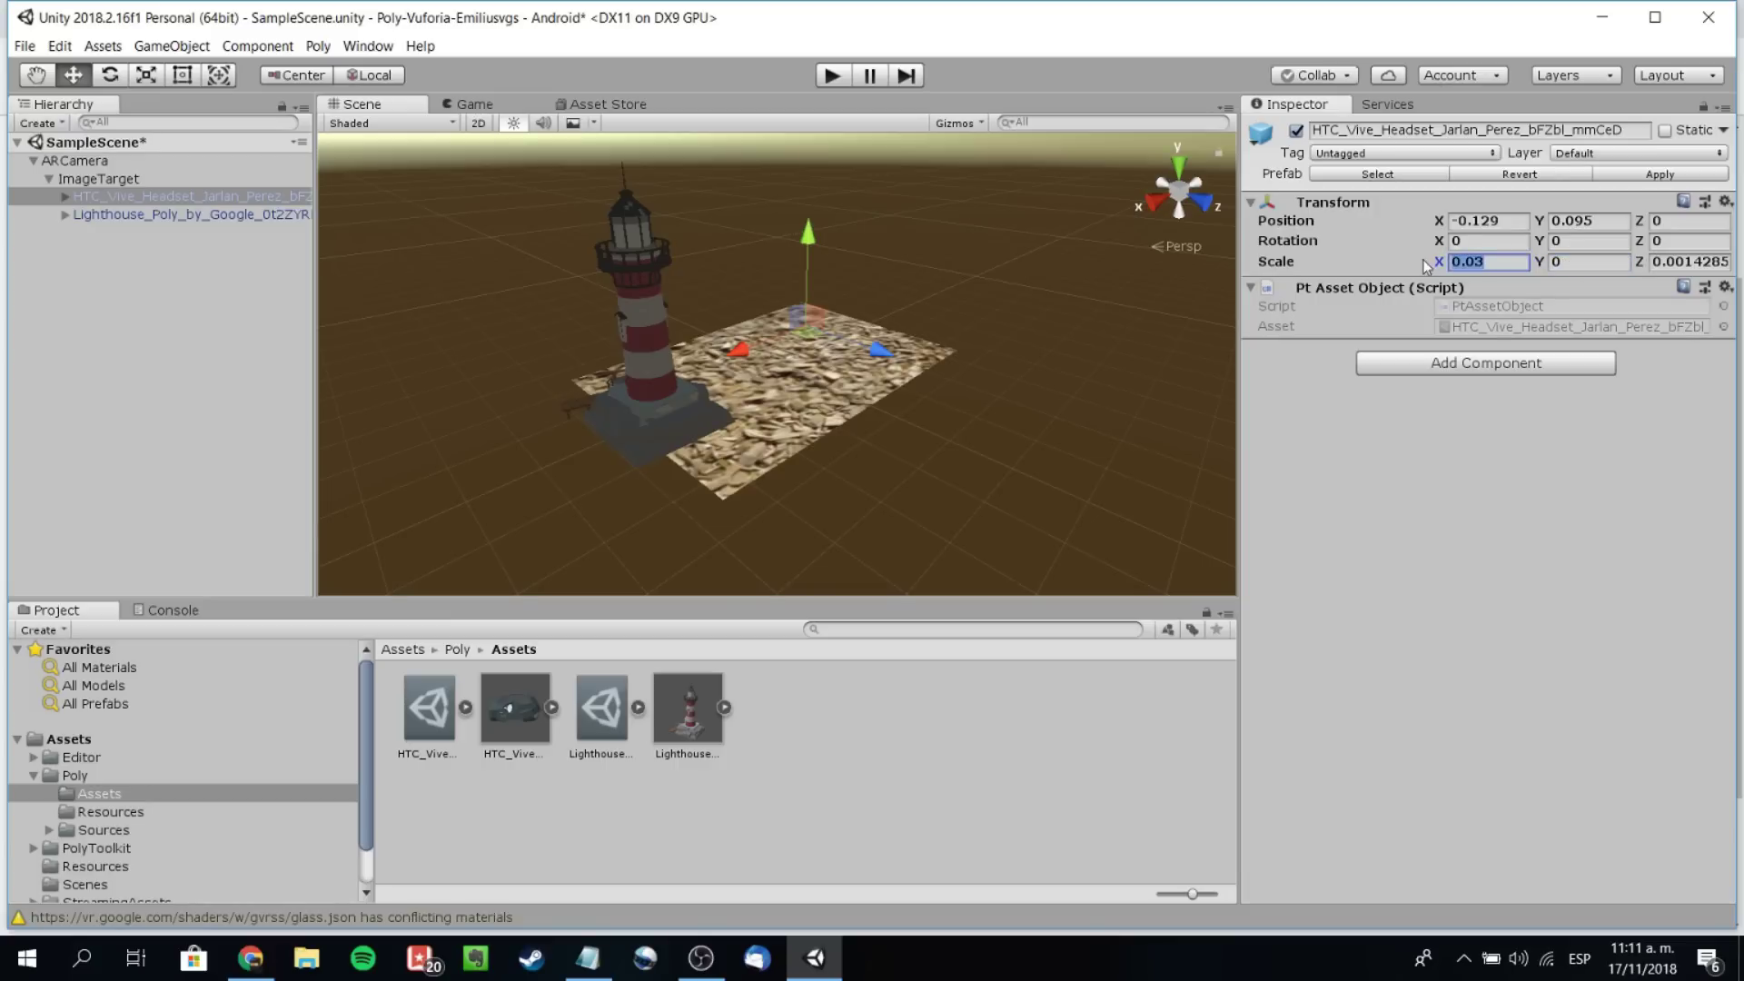
left_click(1542, 265)
left_click(1695, 264)
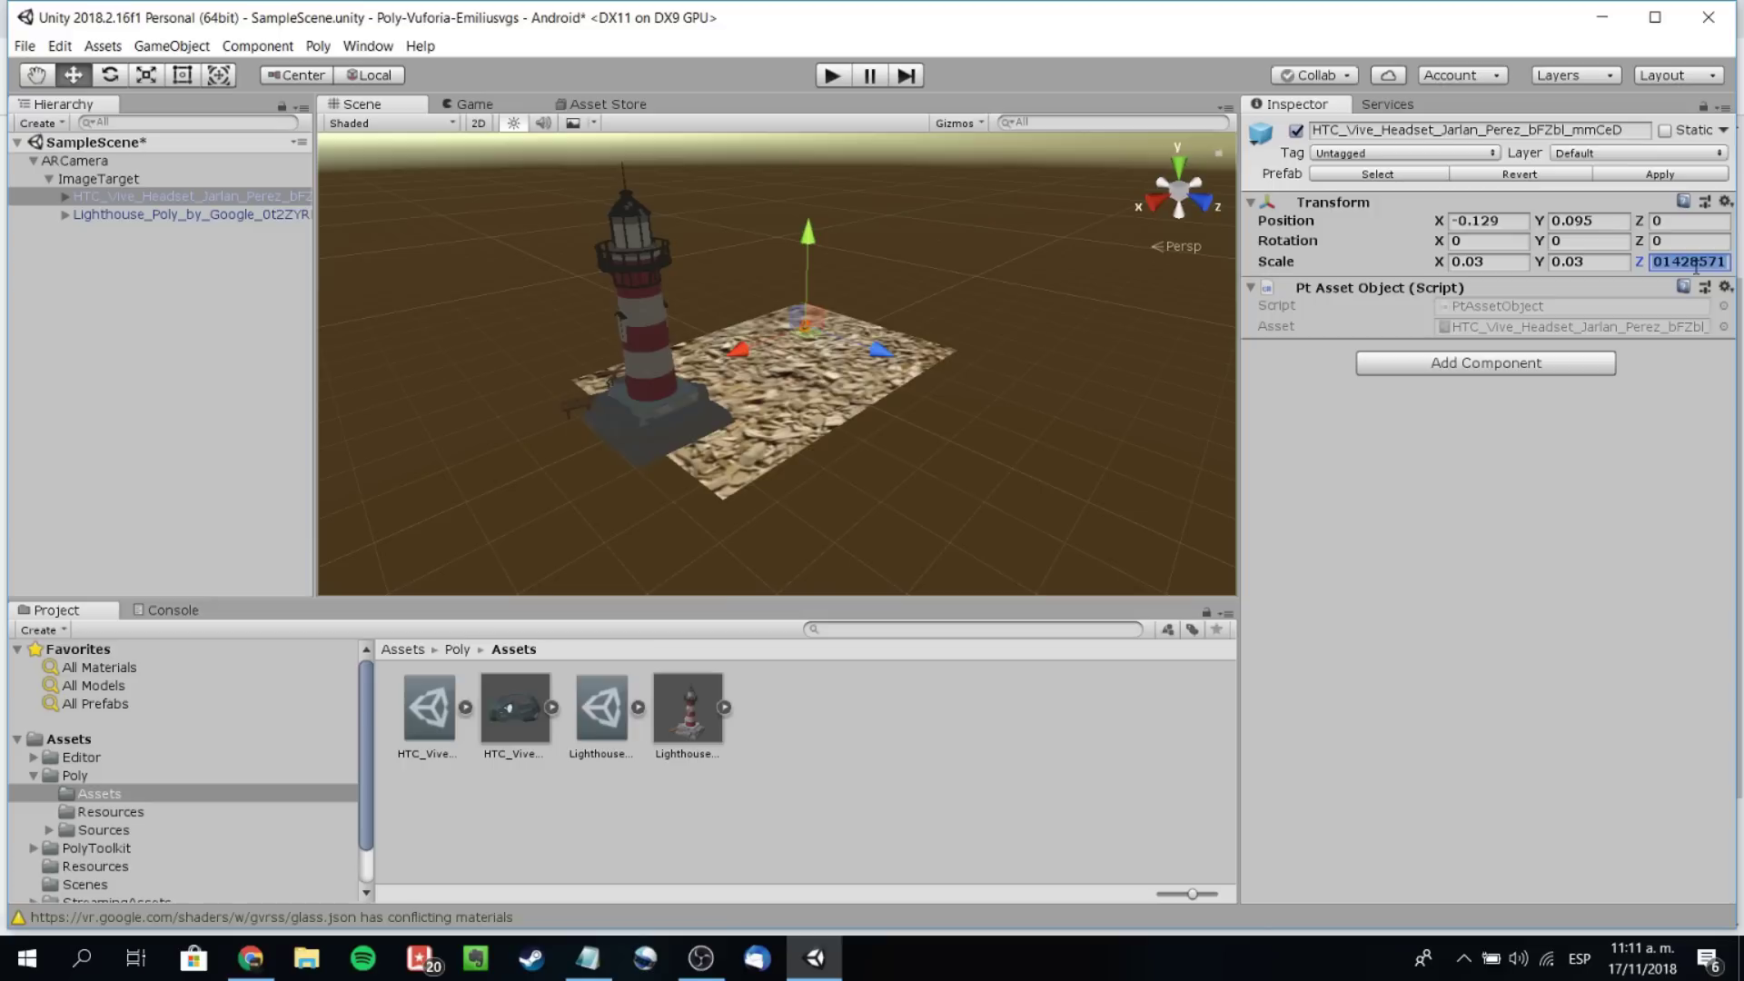
type("0.")
type("0.03")
- Raise the headset above the plane and reset its Scale X, Y and Z to 1
left_click(818, 305)
scroll(818, 305, "up", 5)
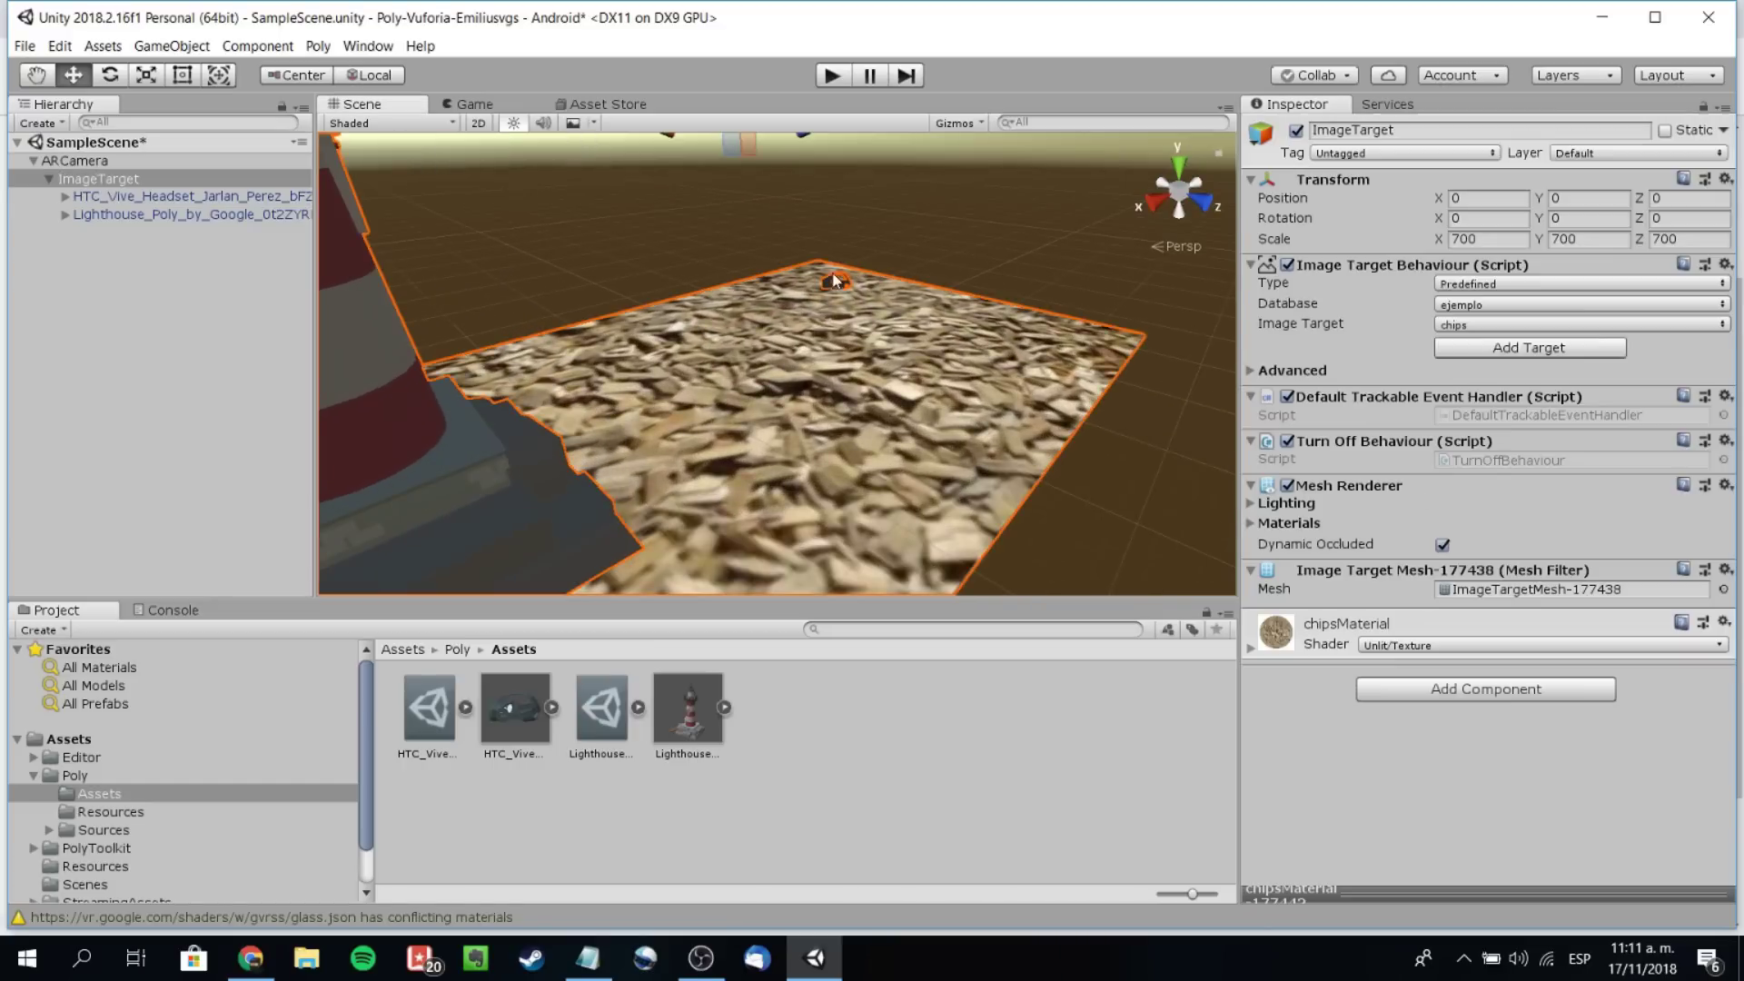
left_click(834, 279)
left_click_drag(839, 282, 840, 232)
left_click(1486, 263)
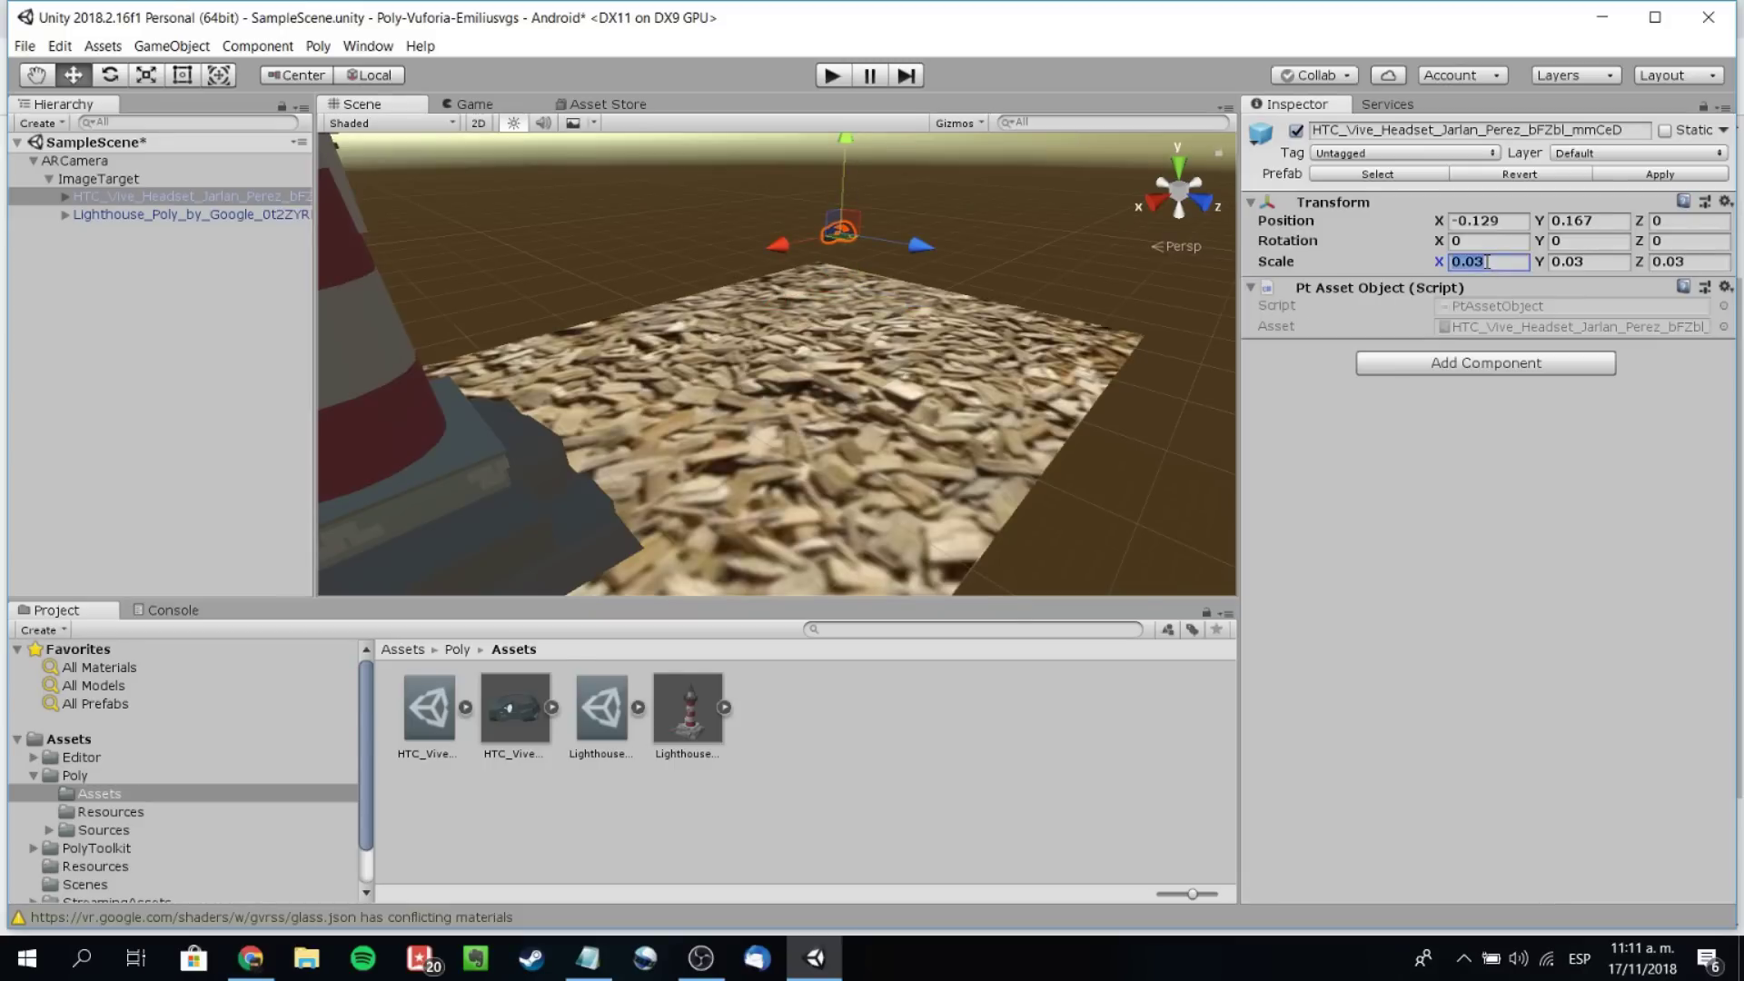
type("1")
left_click(1581, 265)
type("1")
left_click(1677, 262)
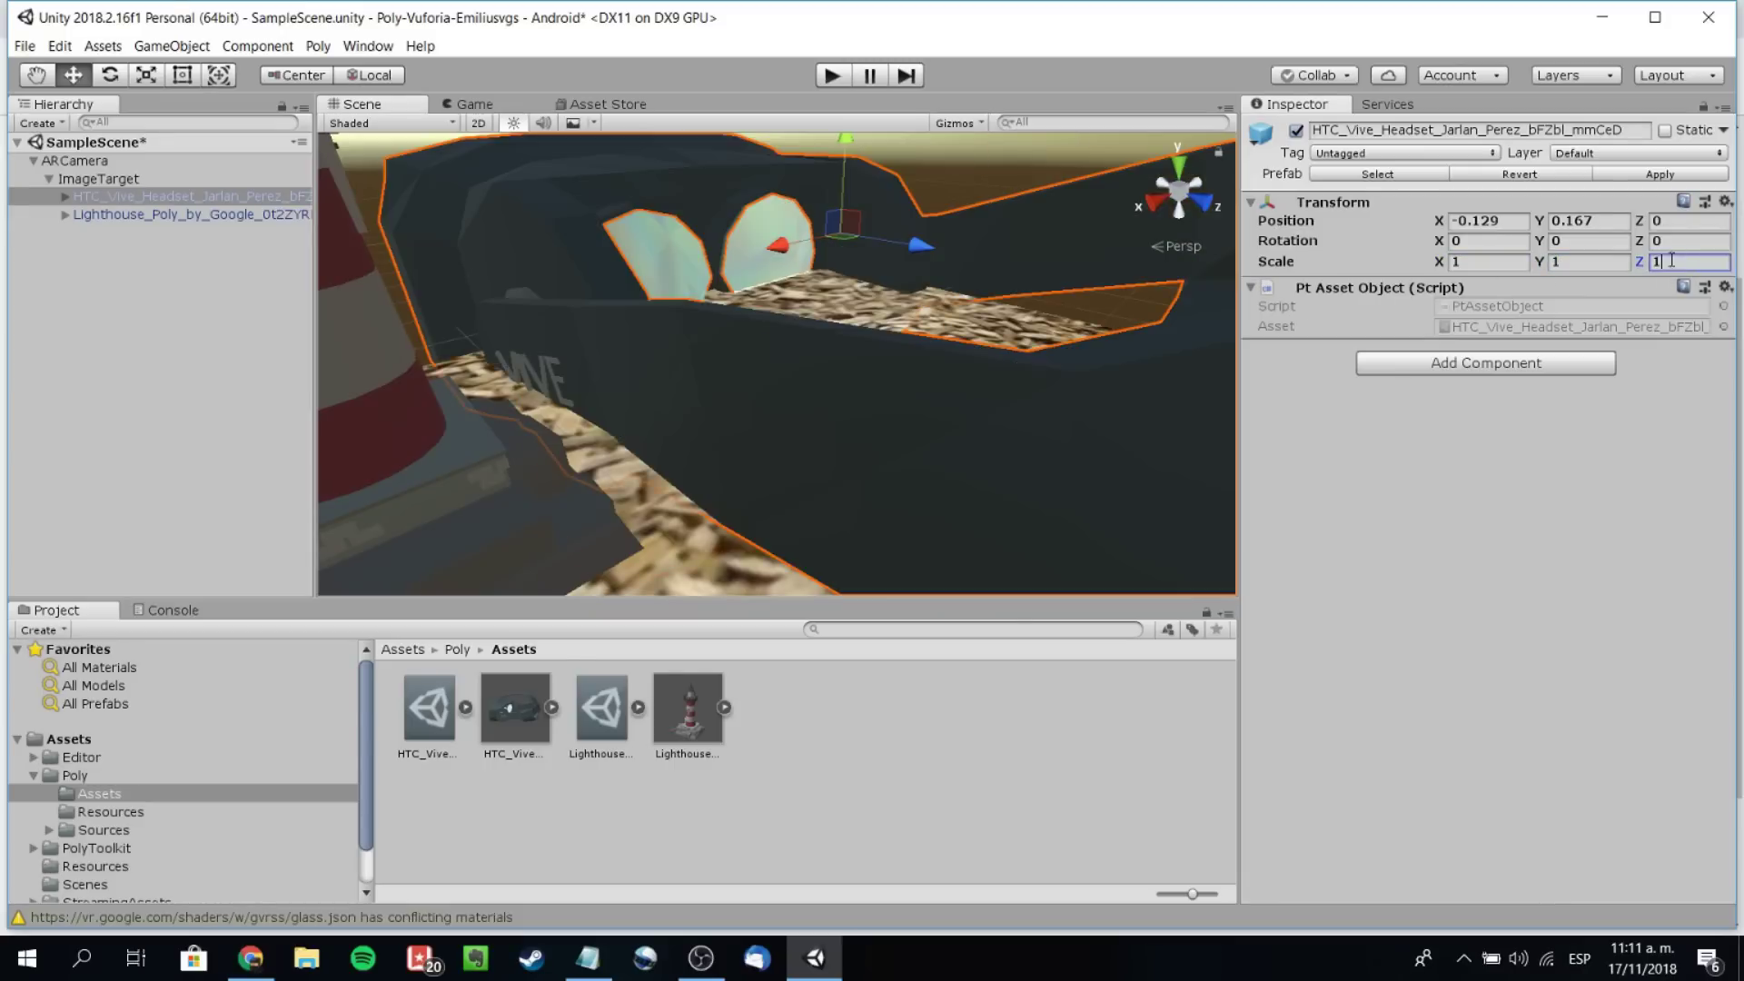
type("1")
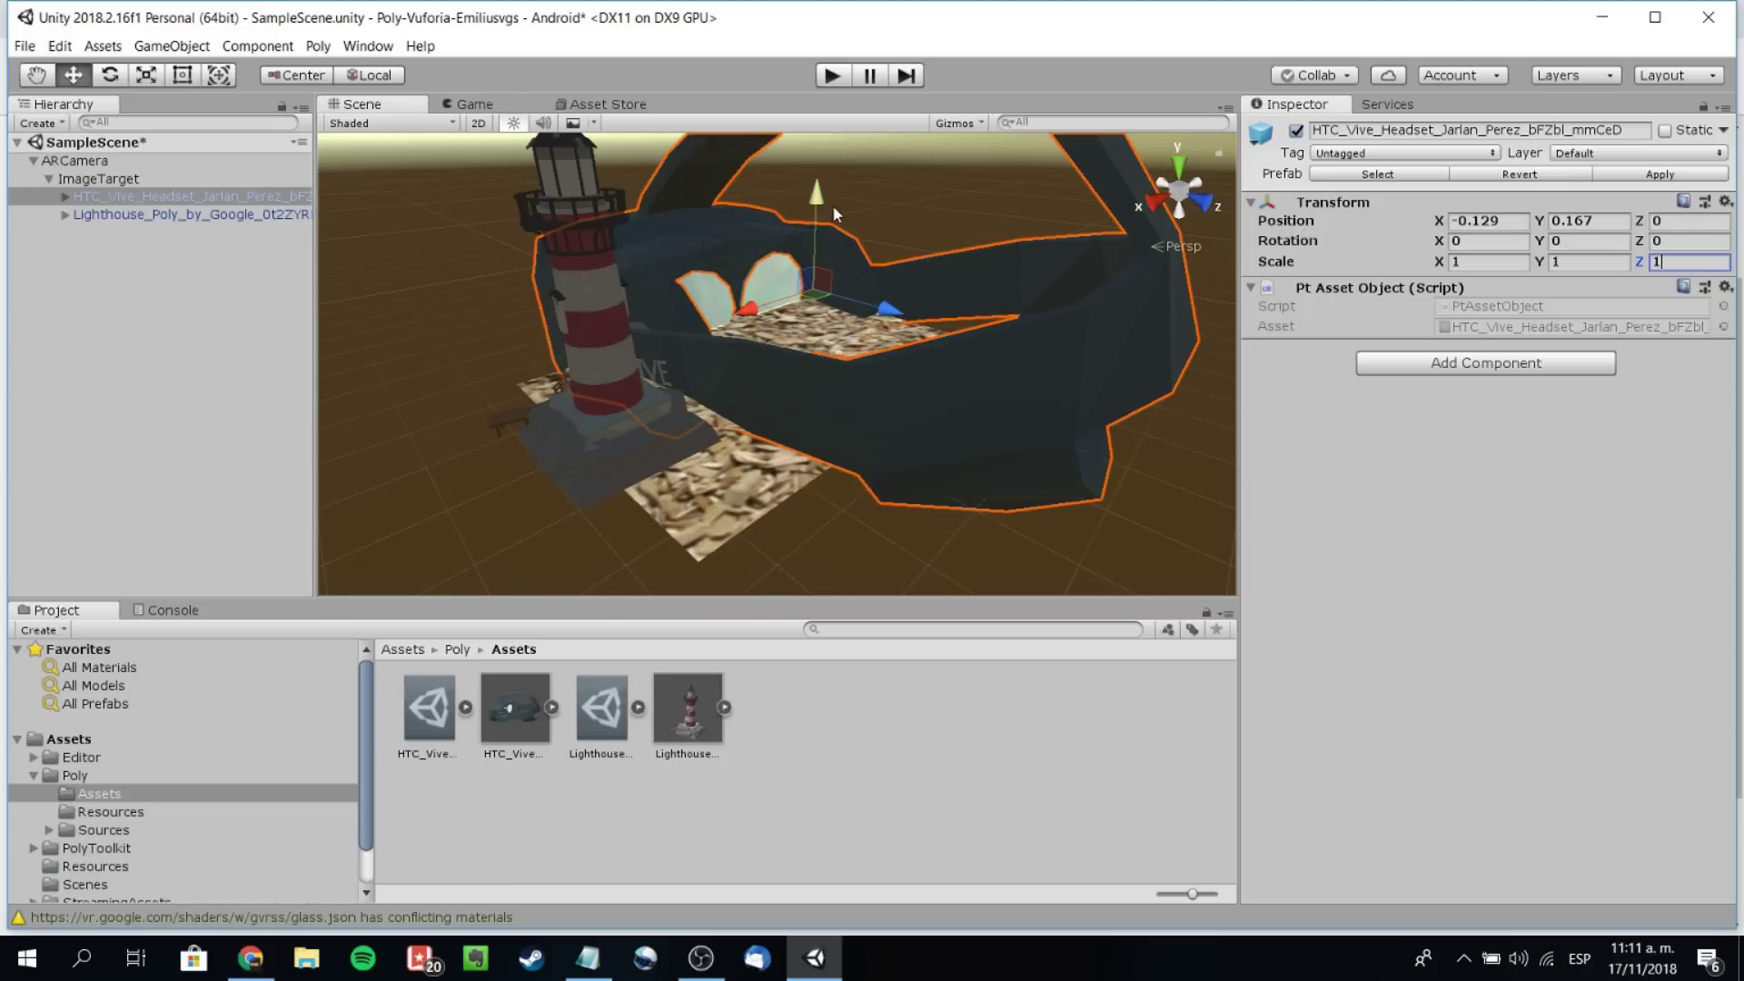
- Lift the headset higher above the image target and shift it sideways from the lighthouse
scroll(832, 204, "down", 2)
left_click_drag(818, 204, 816, 170)
scroll(817, 174, "down", 2)
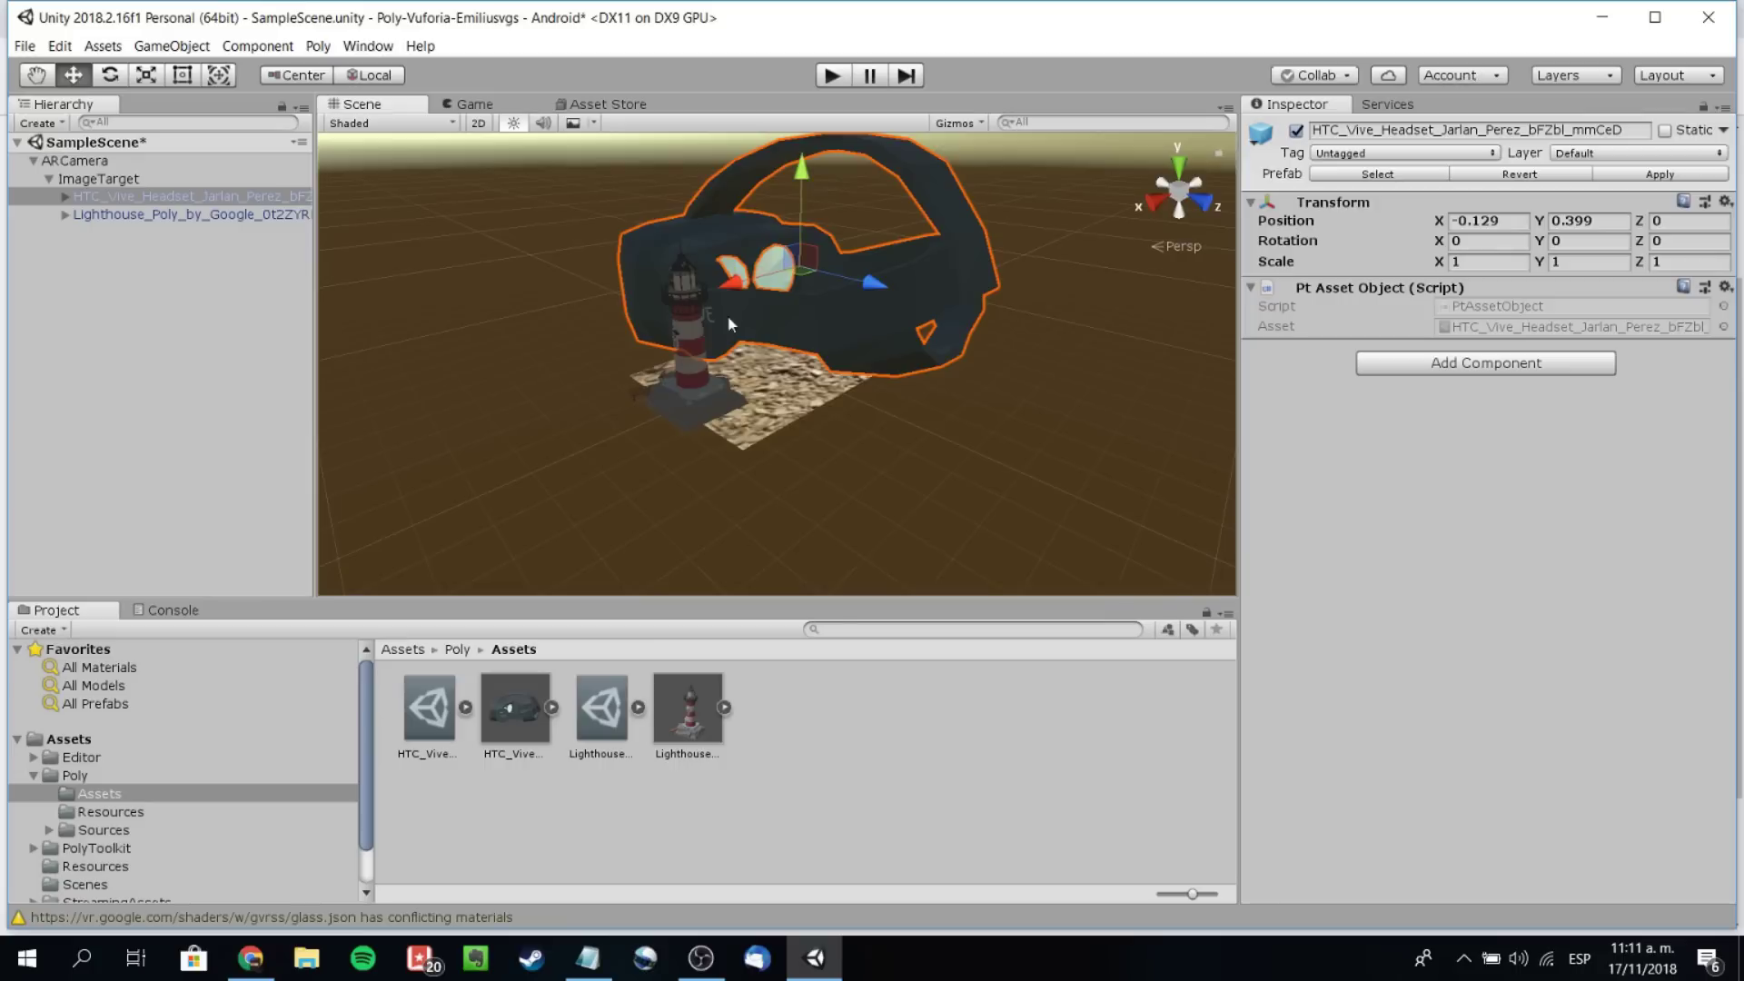
left_click_drag(772, 271, 797, 265)
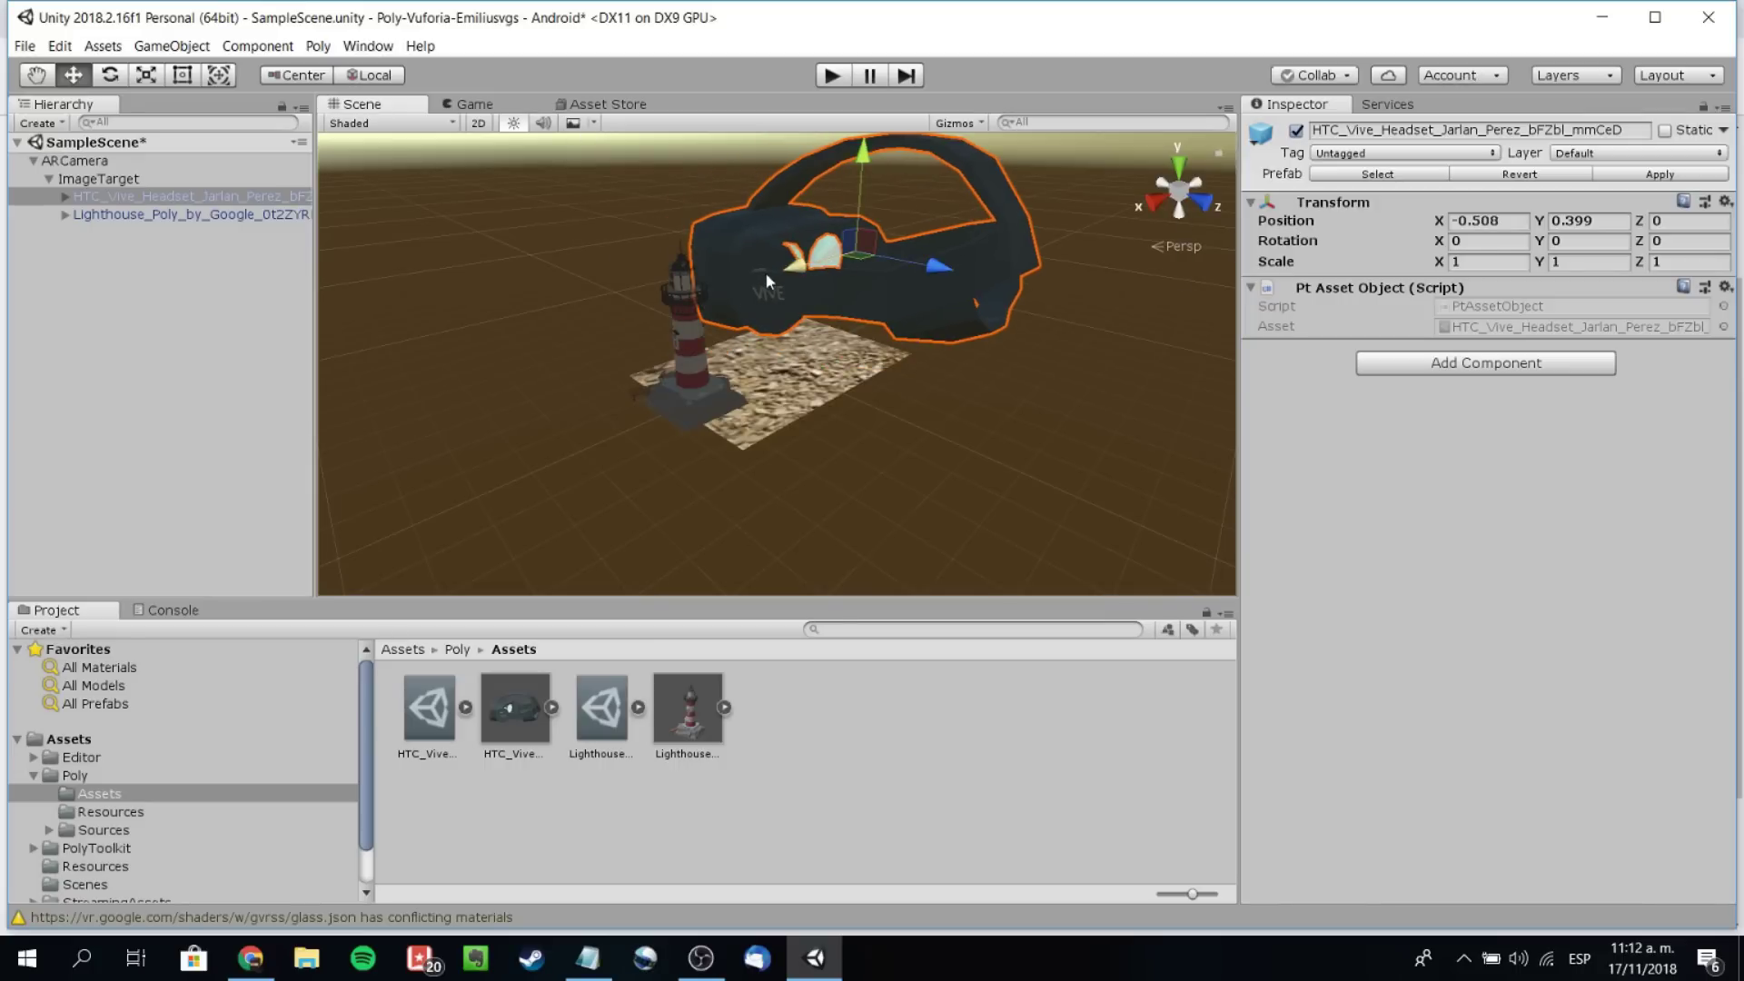
scroll(635, 313, "up", 1)
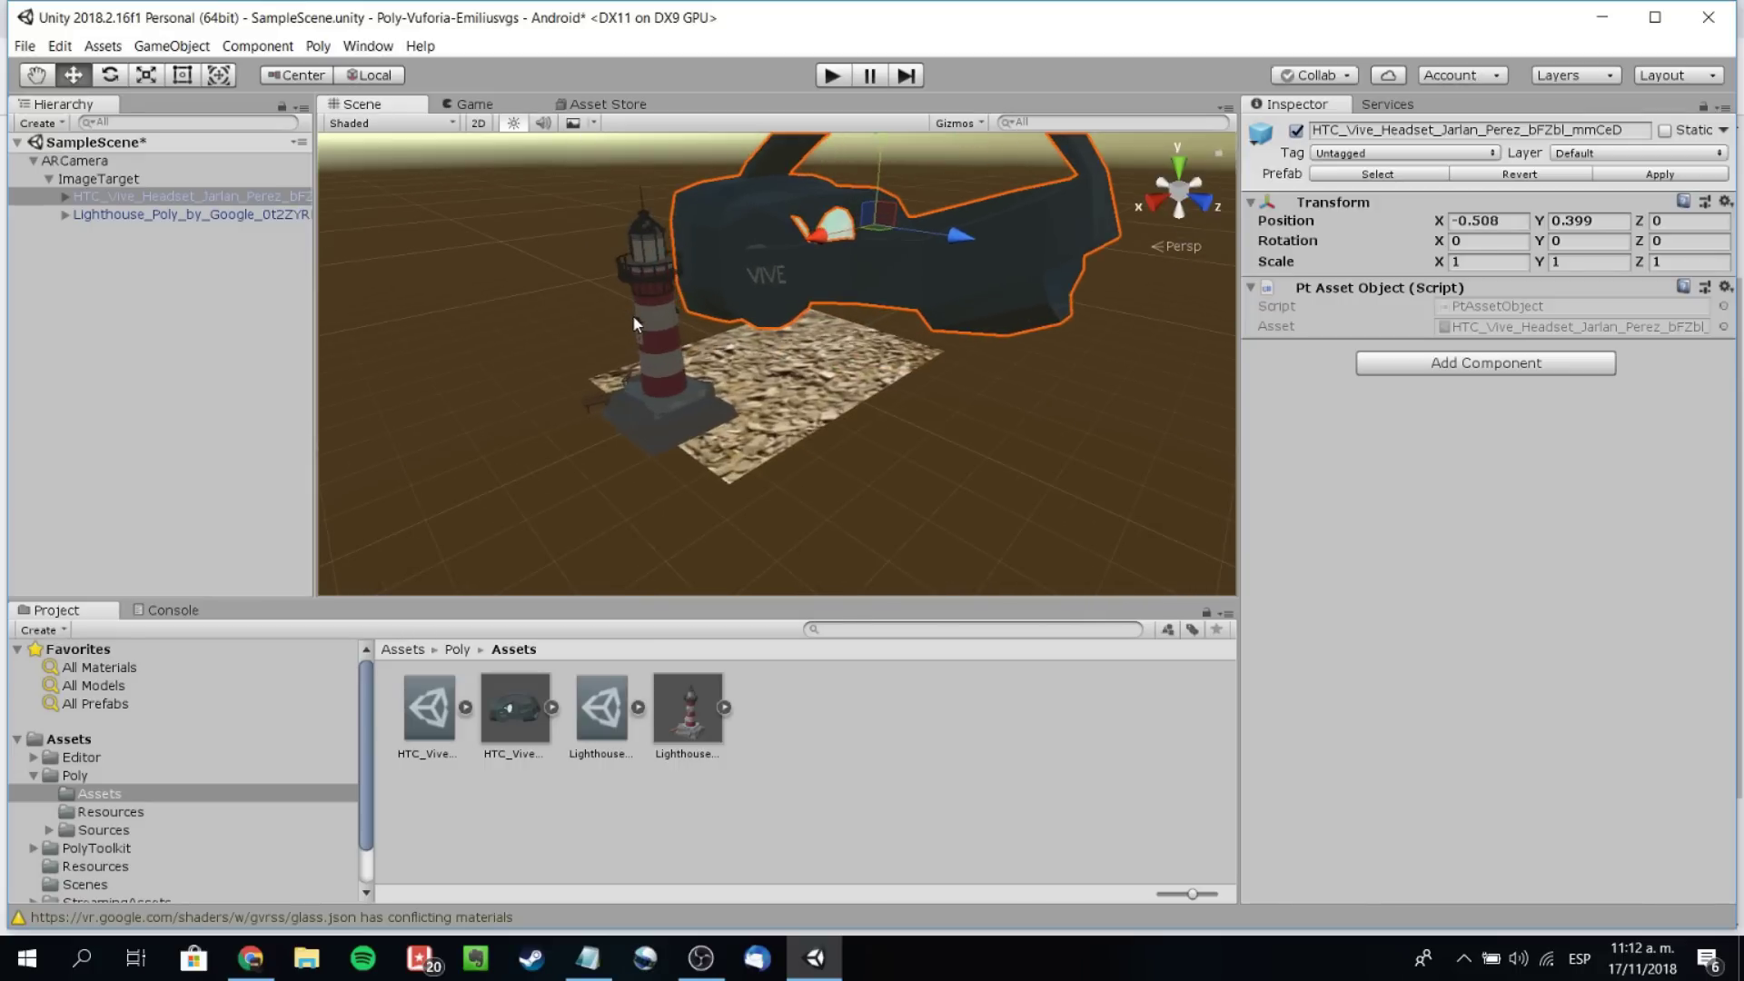
scroll(632, 314, "down", 1)
scroll(641, 282, "up", 2)
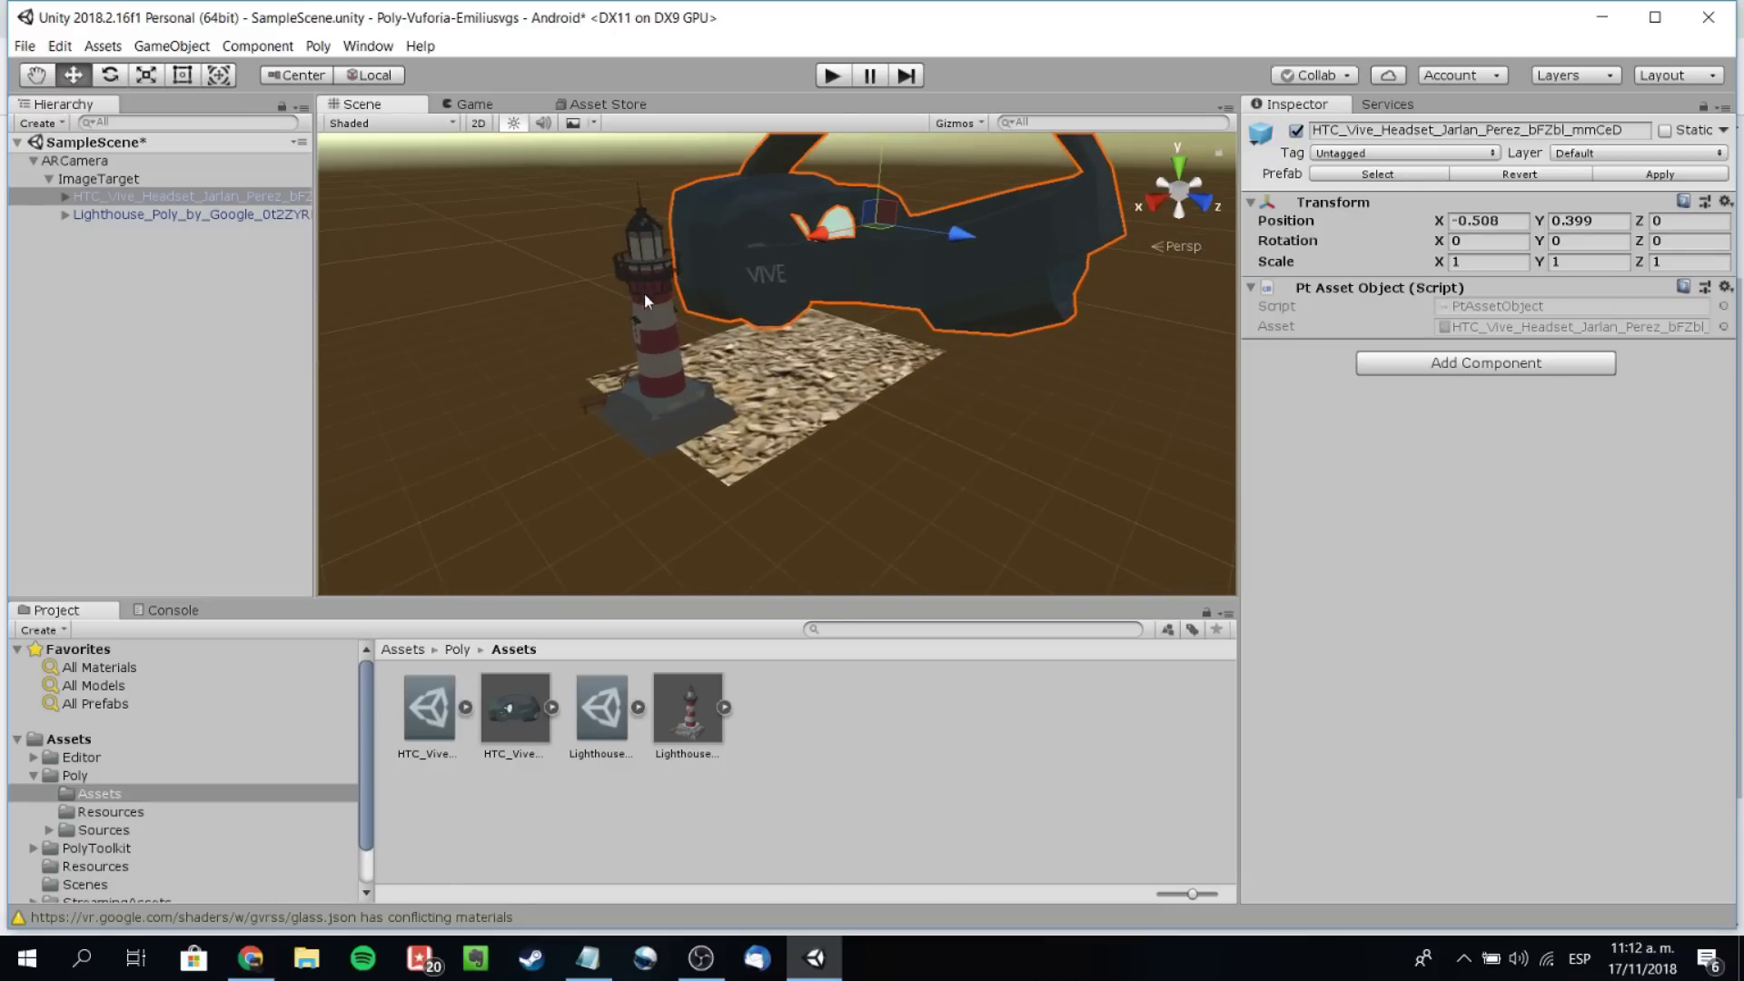
scroll(644, 300, "down", 3)
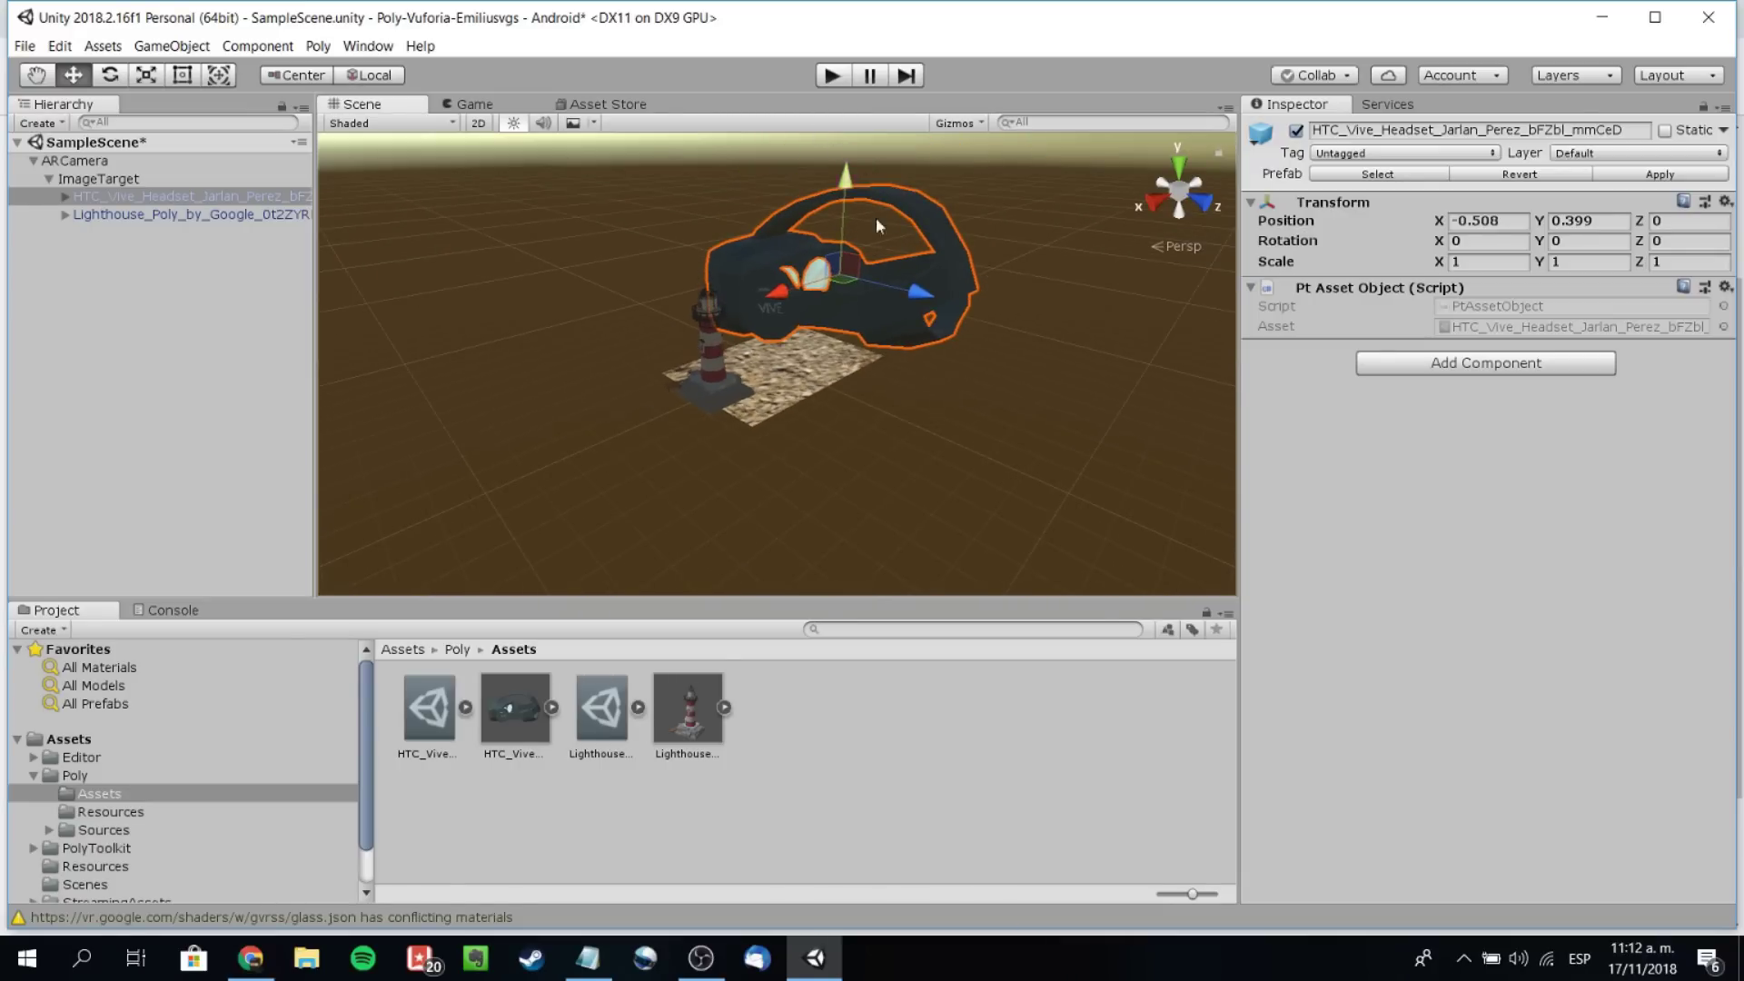
scroll(872, 273, "up", 2)
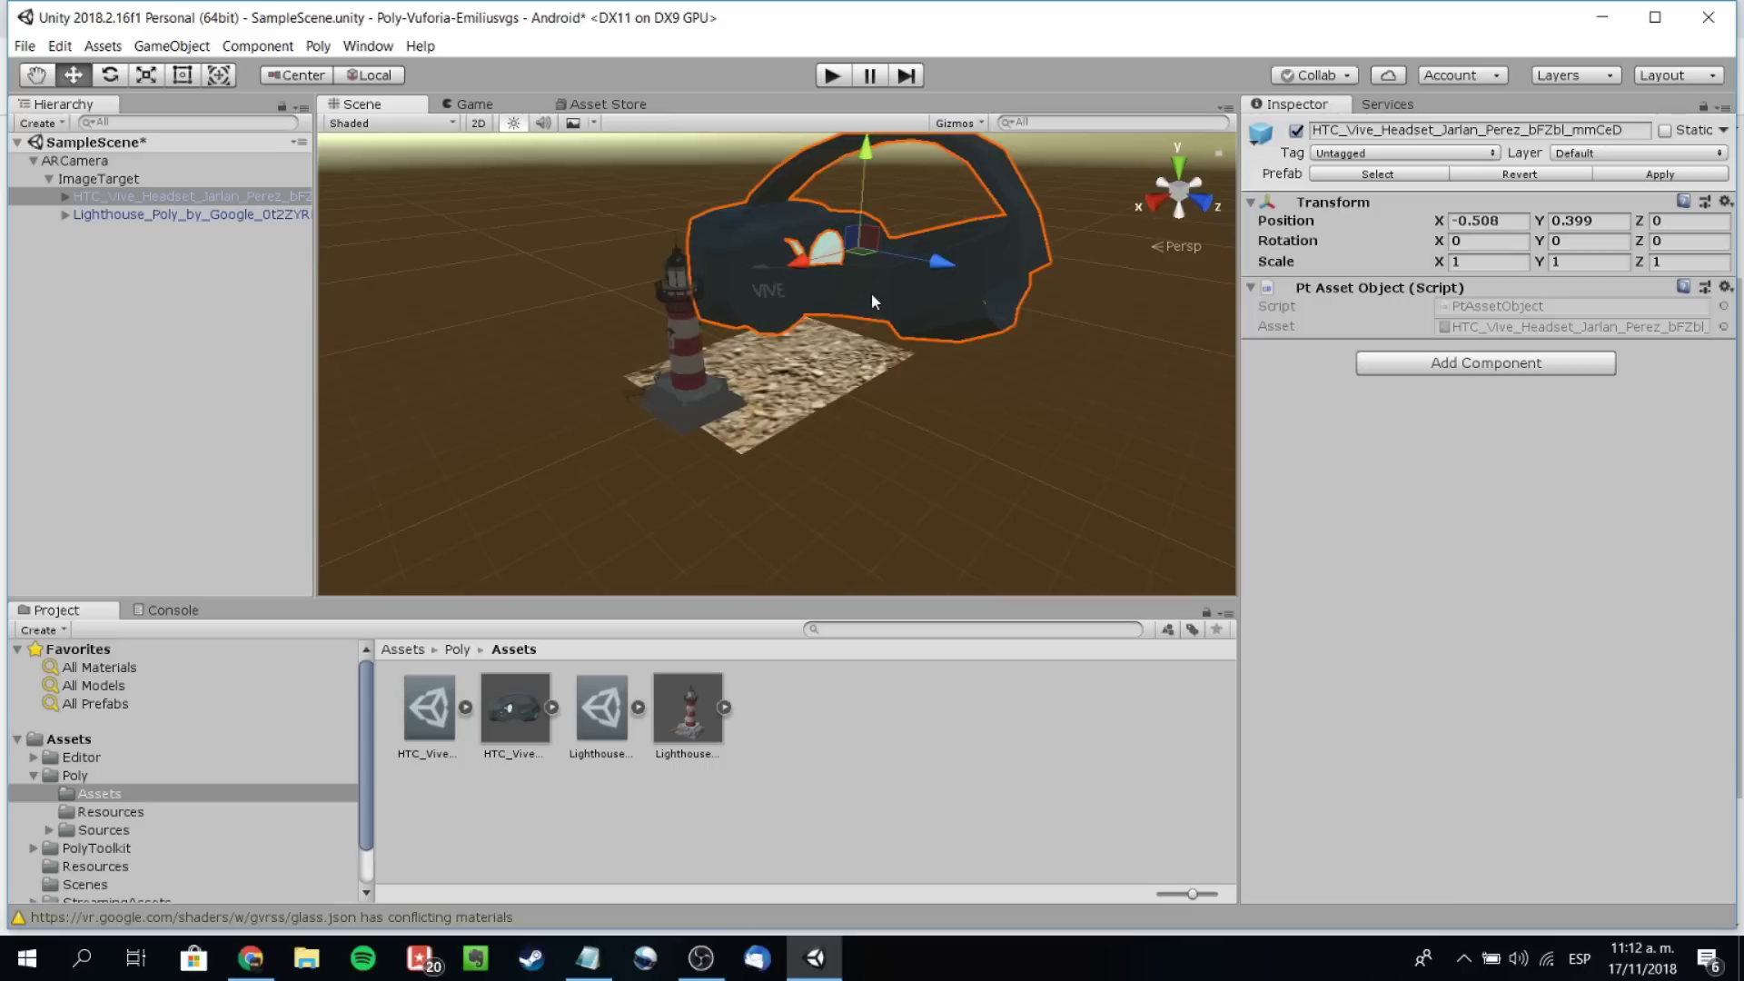
scroll(788, 237, "up", 1)
scroll(600, 272, "down", 2)
left_click_drag(599, 273, 549, 264, "alt")
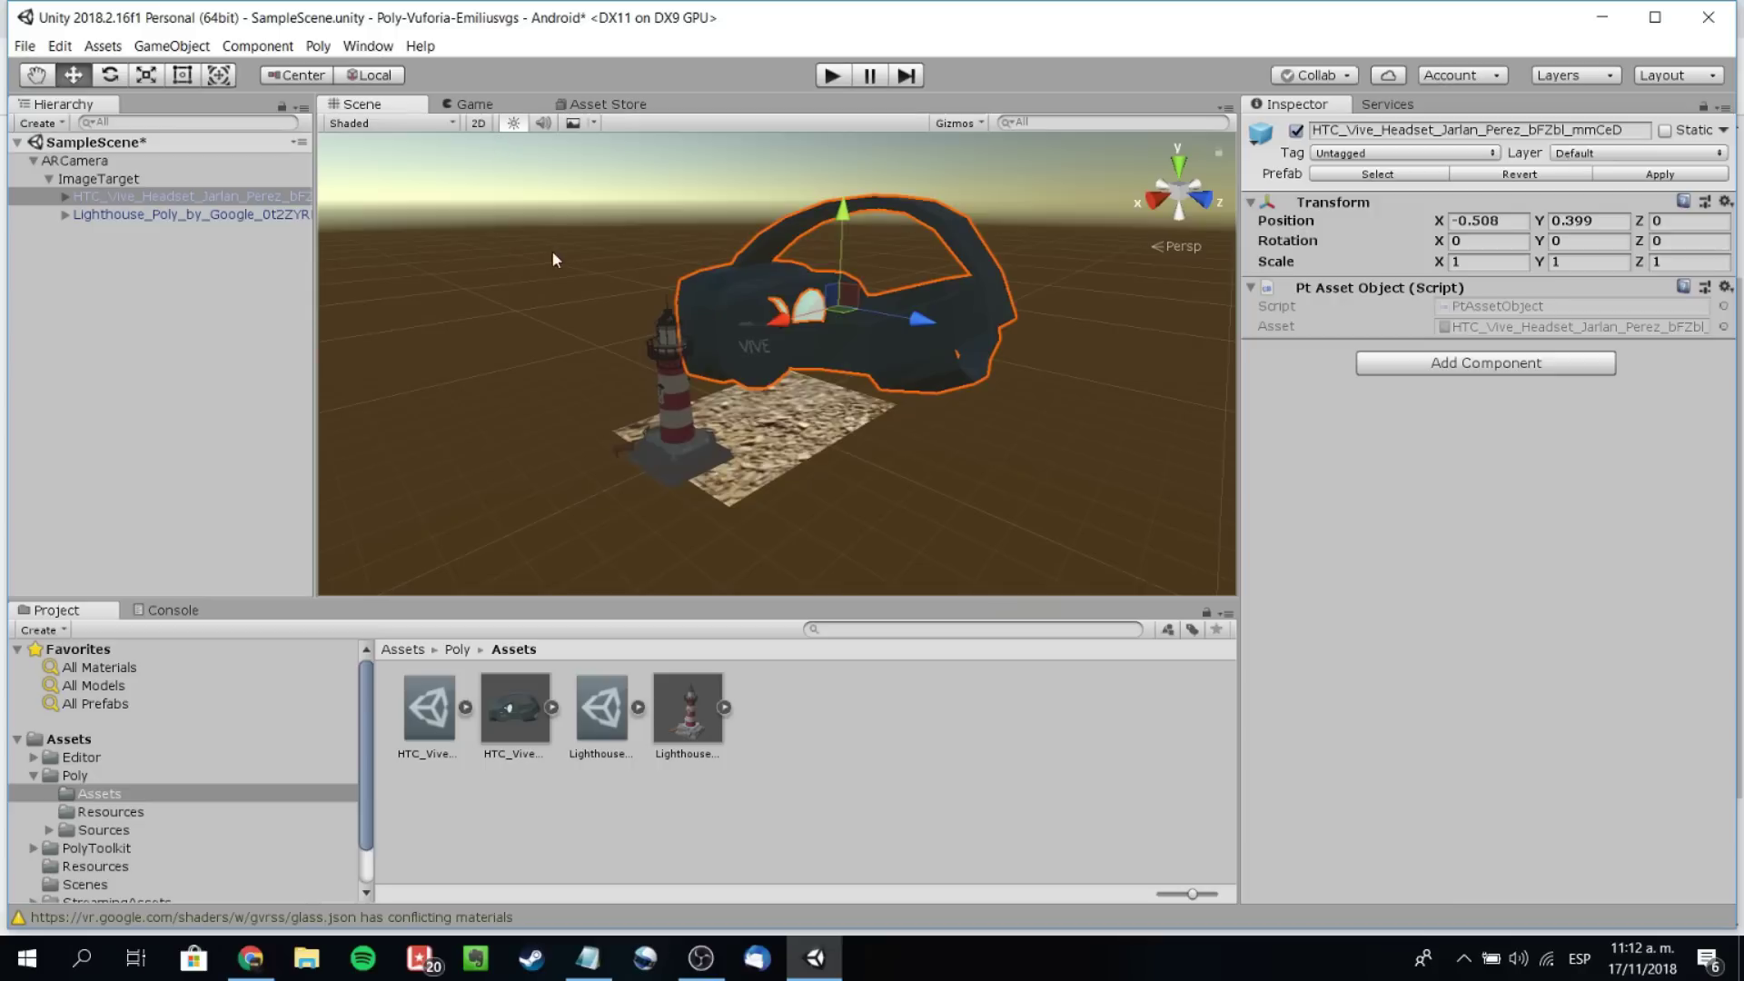
scroll(576, 259, "down", 2)
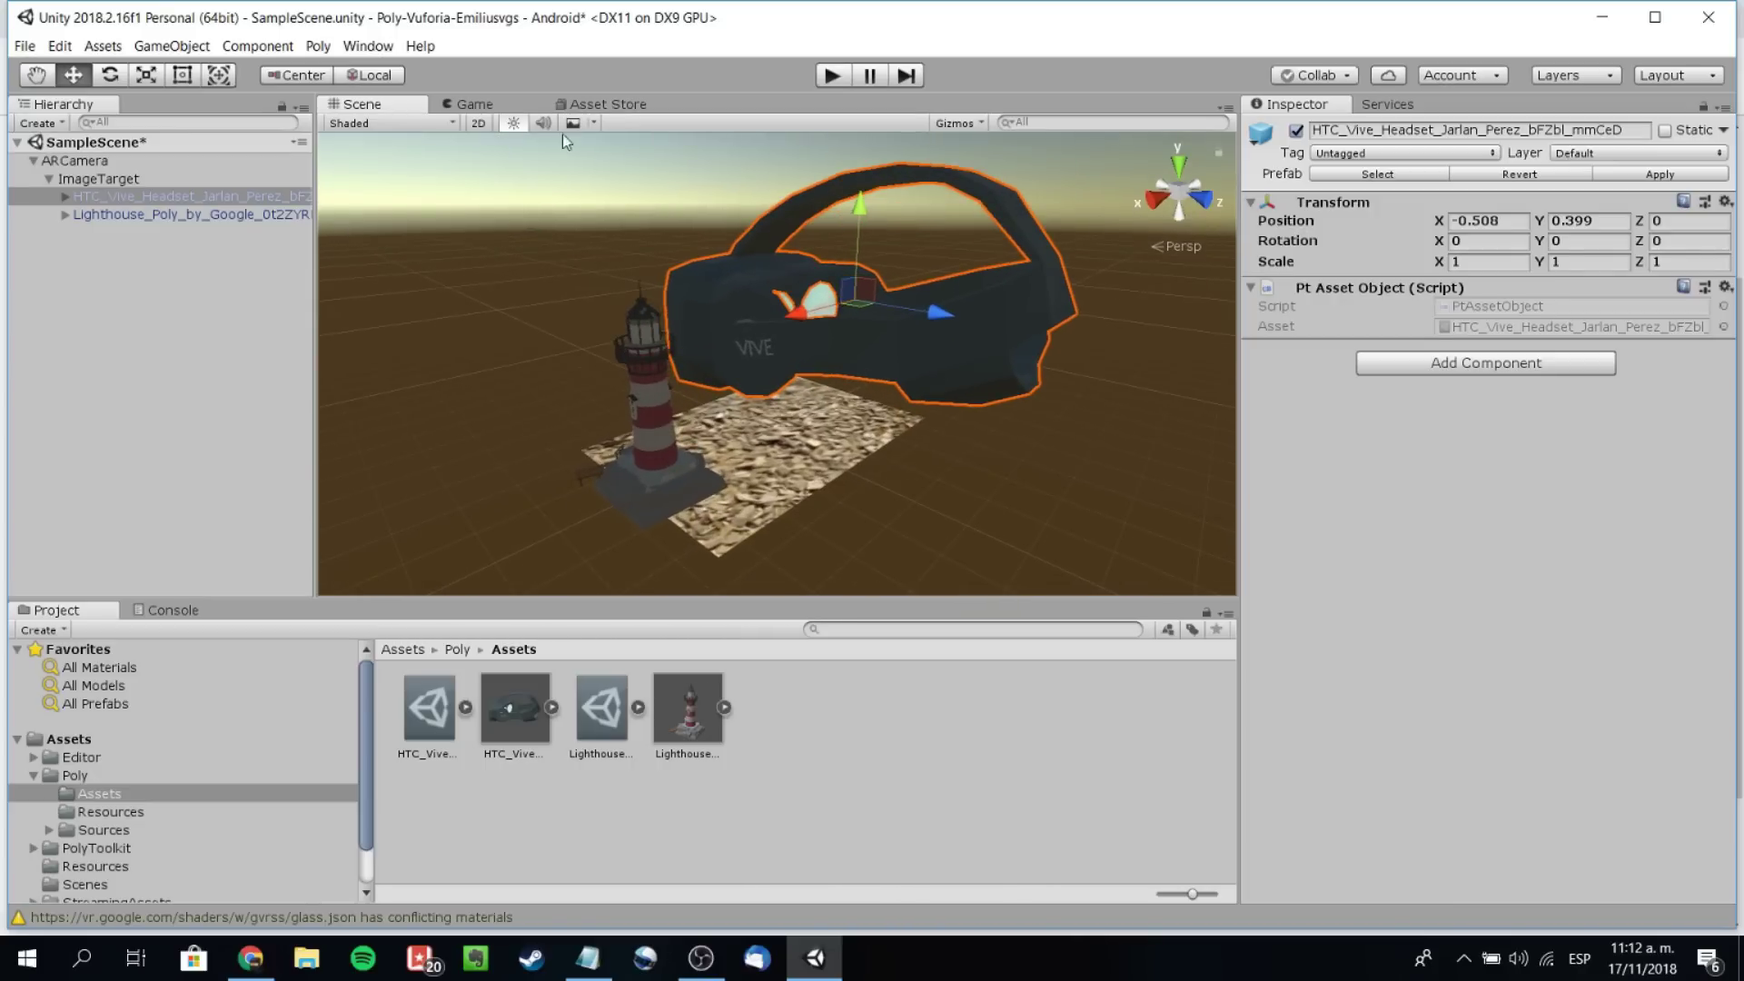
- Rotate the headset about its vertical axis to roughly -150° on Y
left_click(109, 74)
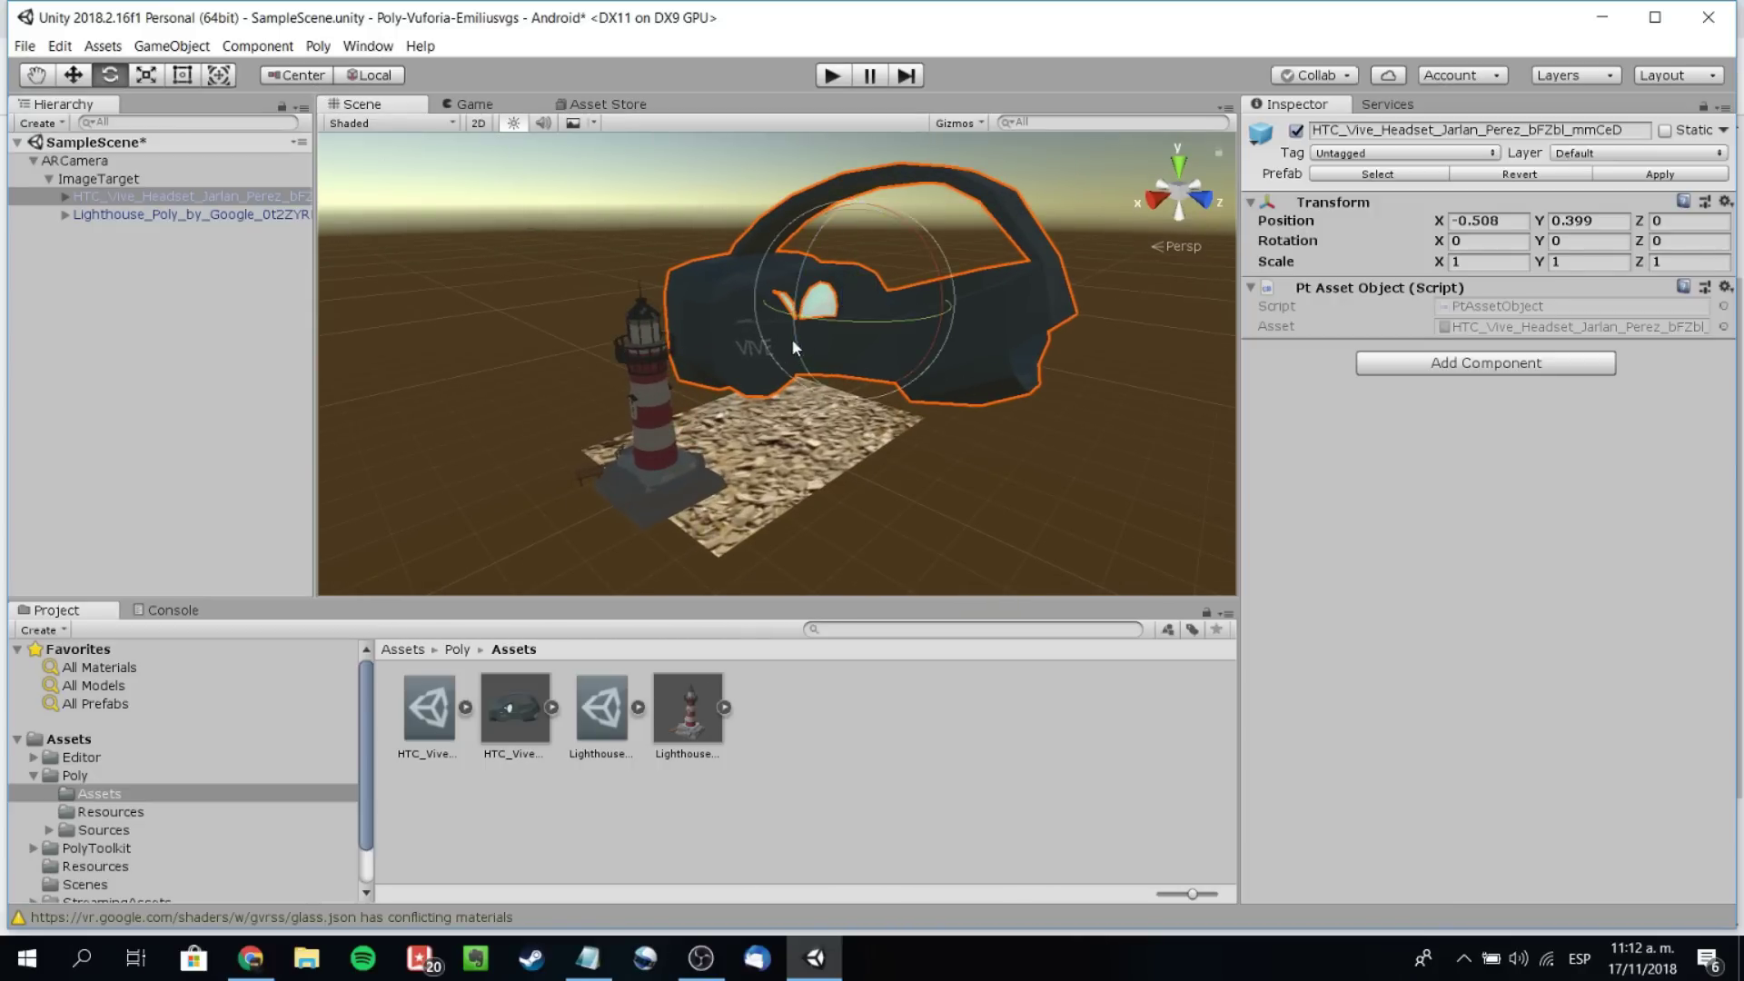
left_click_drag(808, 318, 1102, 266)
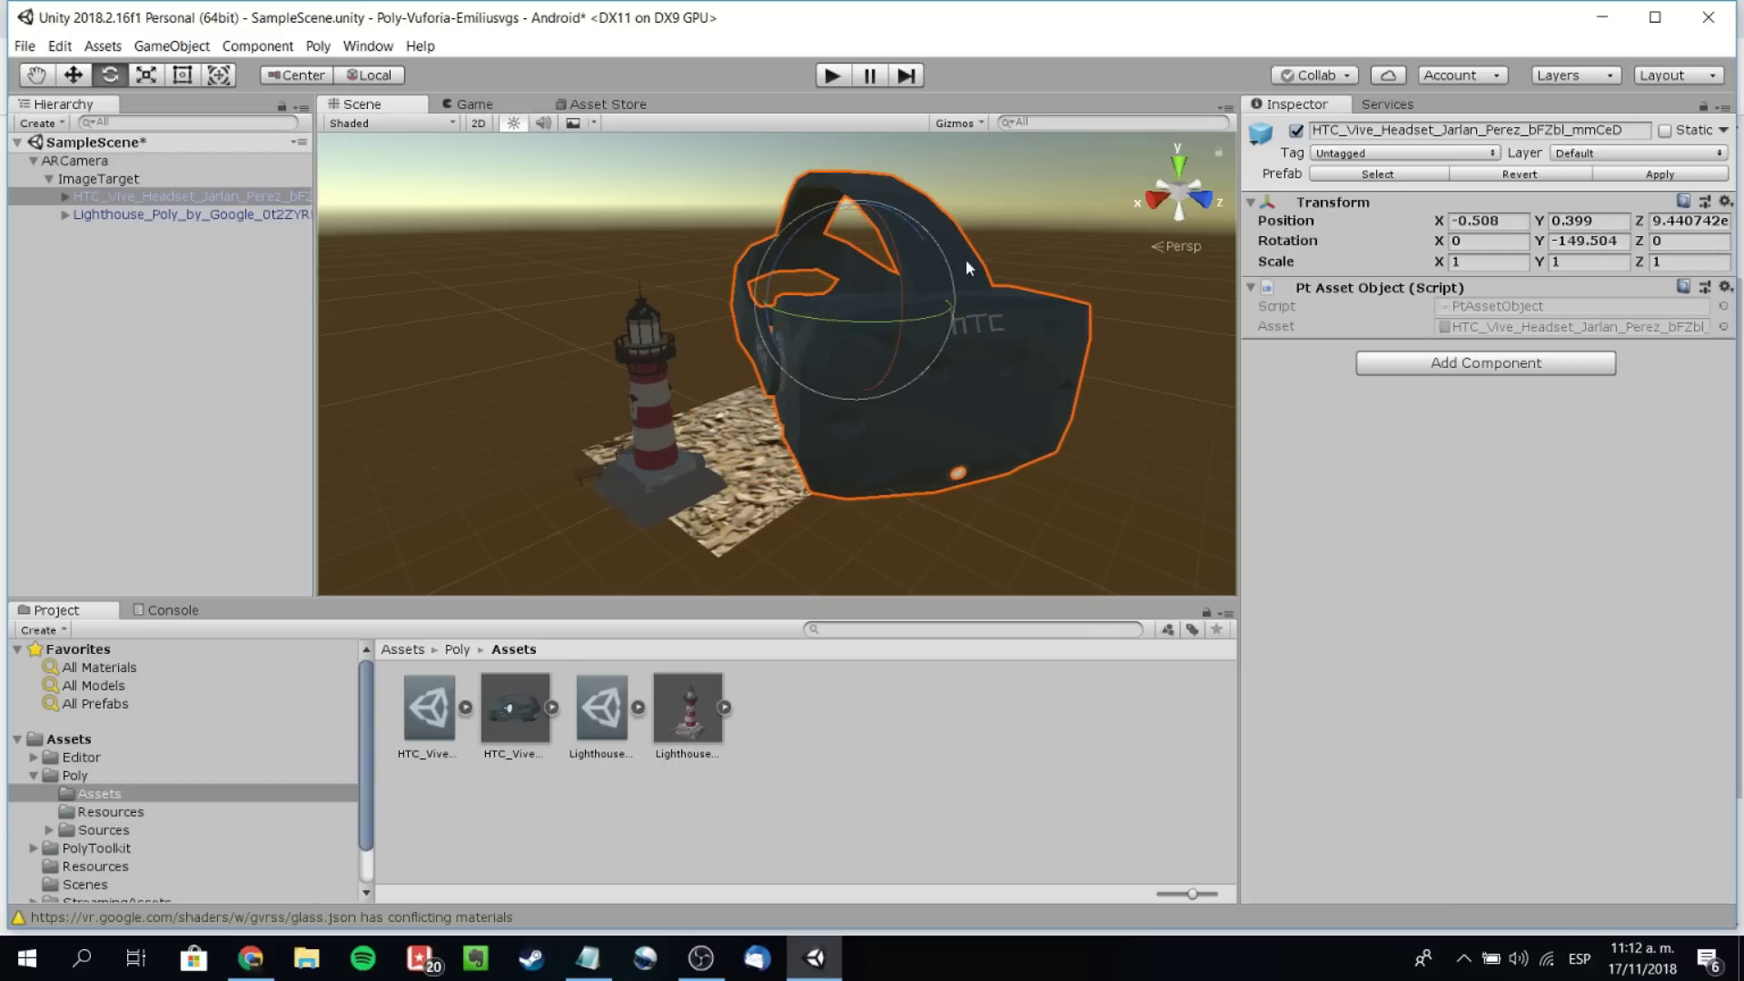
scroll(962, 261, "up", 3)
scroll(963, 265, "down", 2)
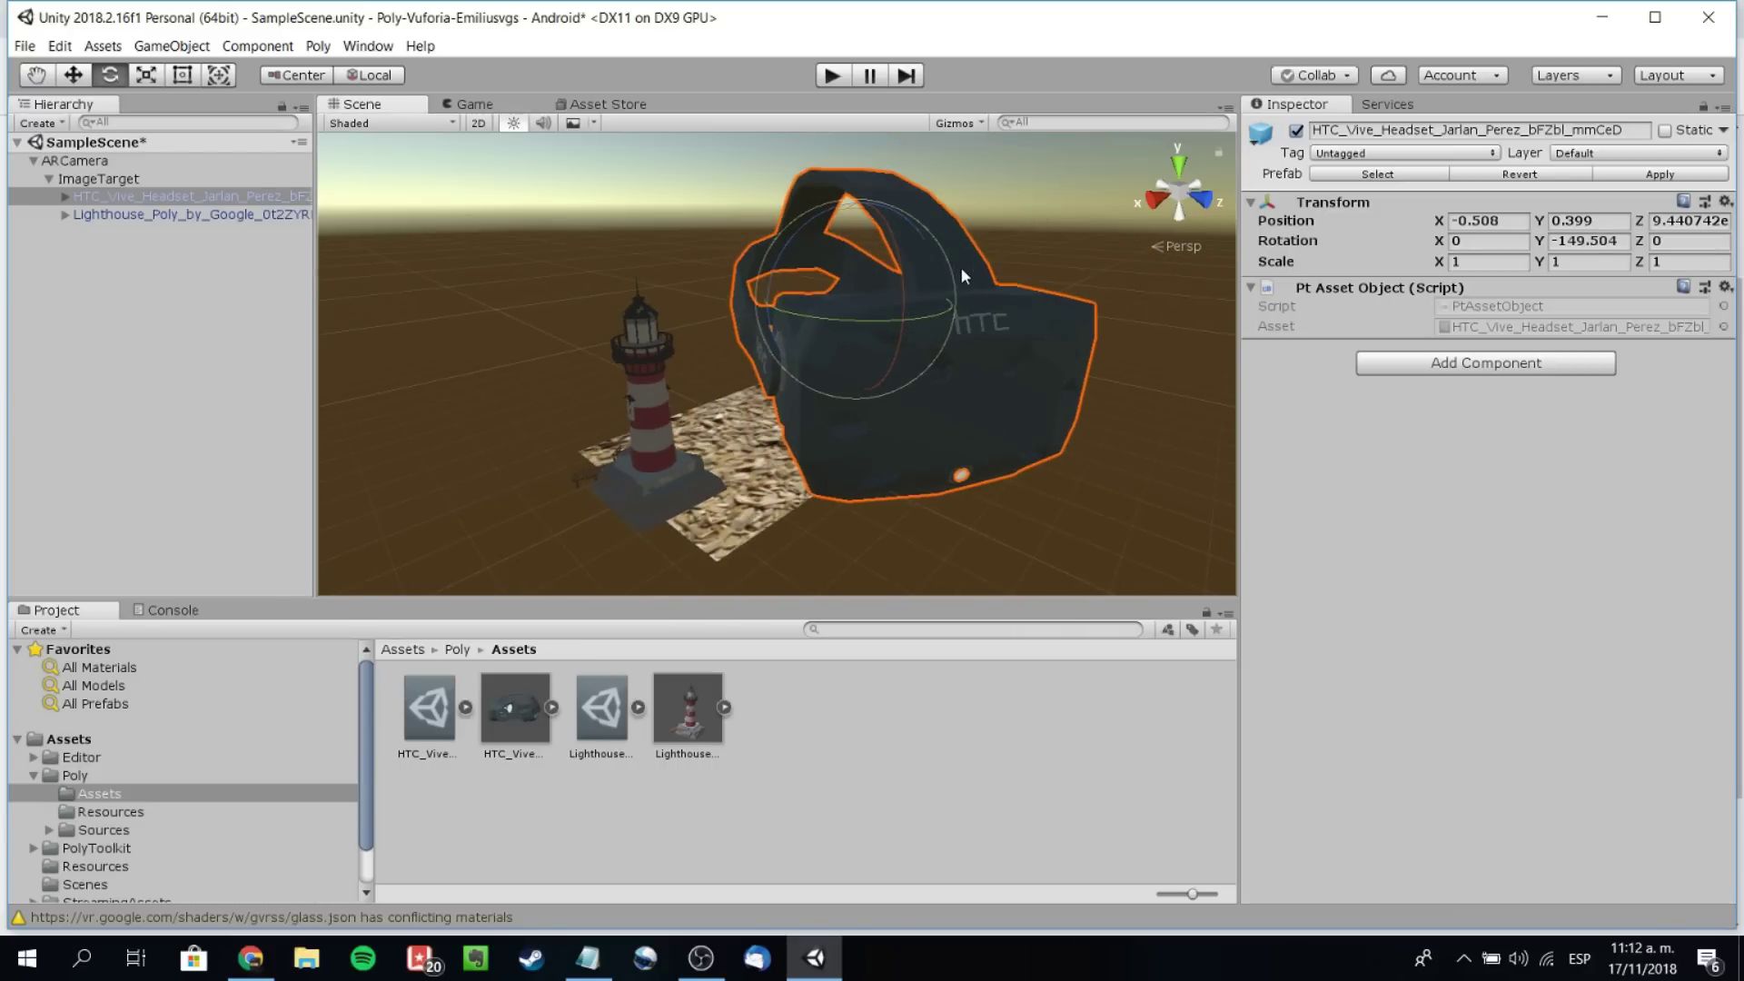
left_click(833, 77)
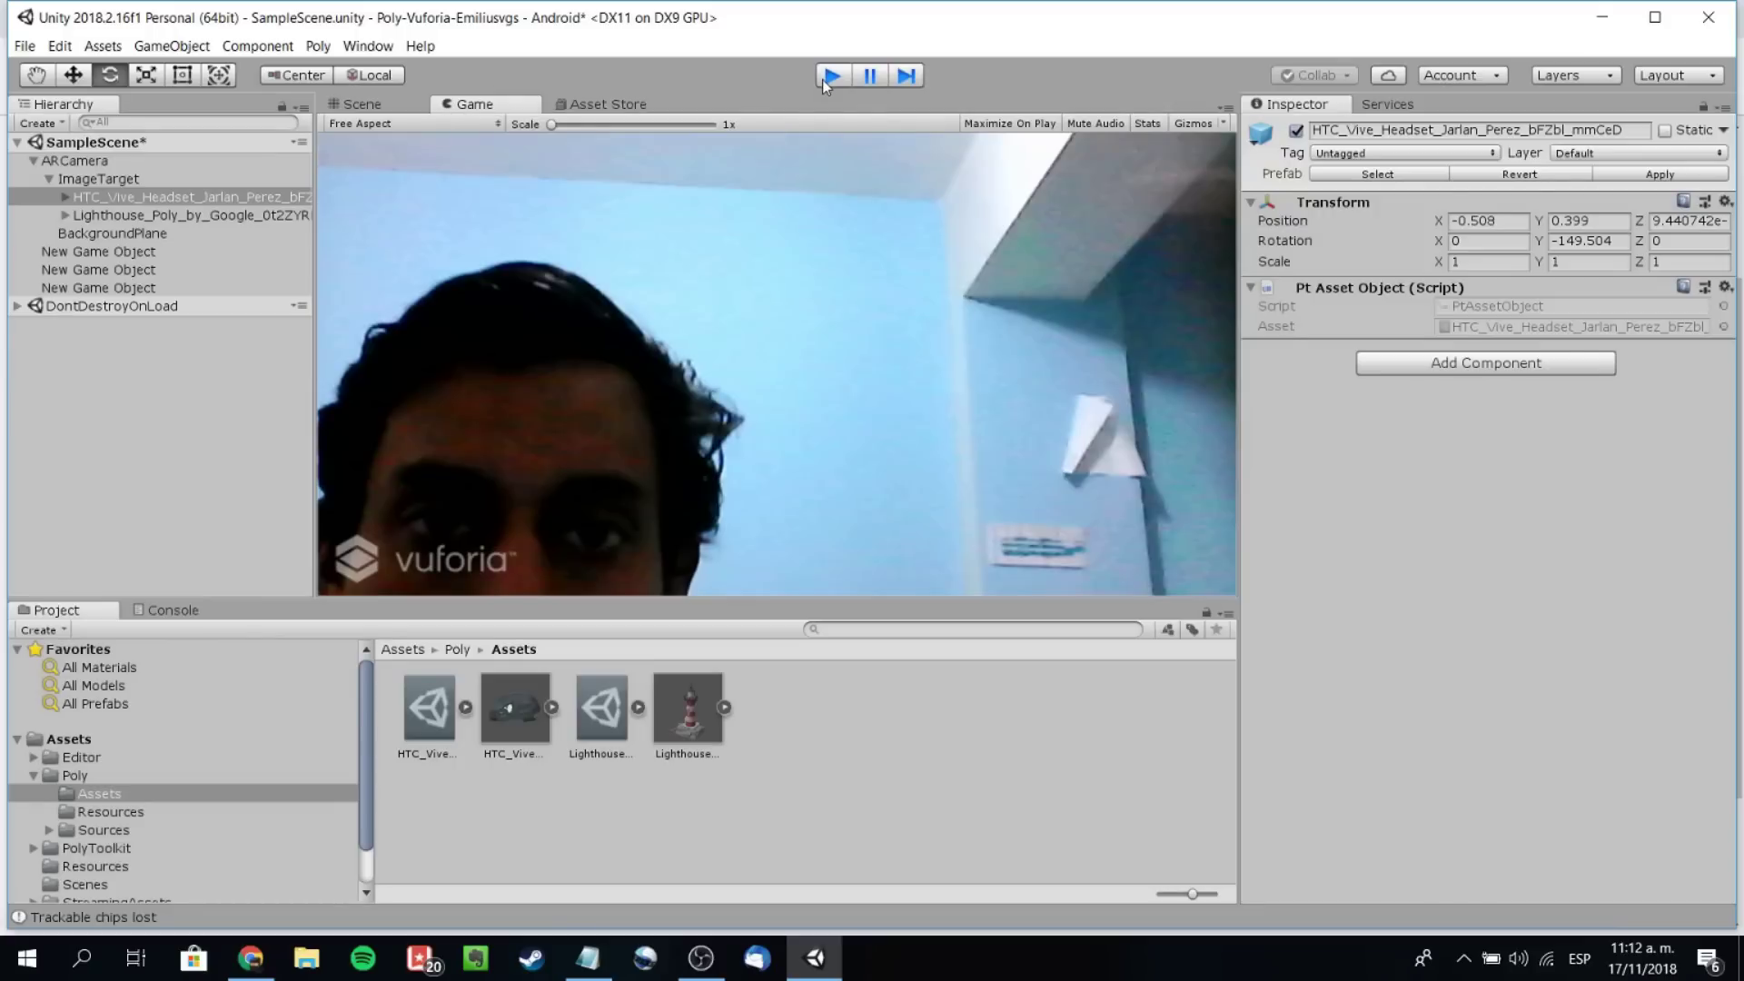
- Leave Play mode, tilt the headset to a new angle with the rotation rings, and replay the scene
left_click(828, 78)
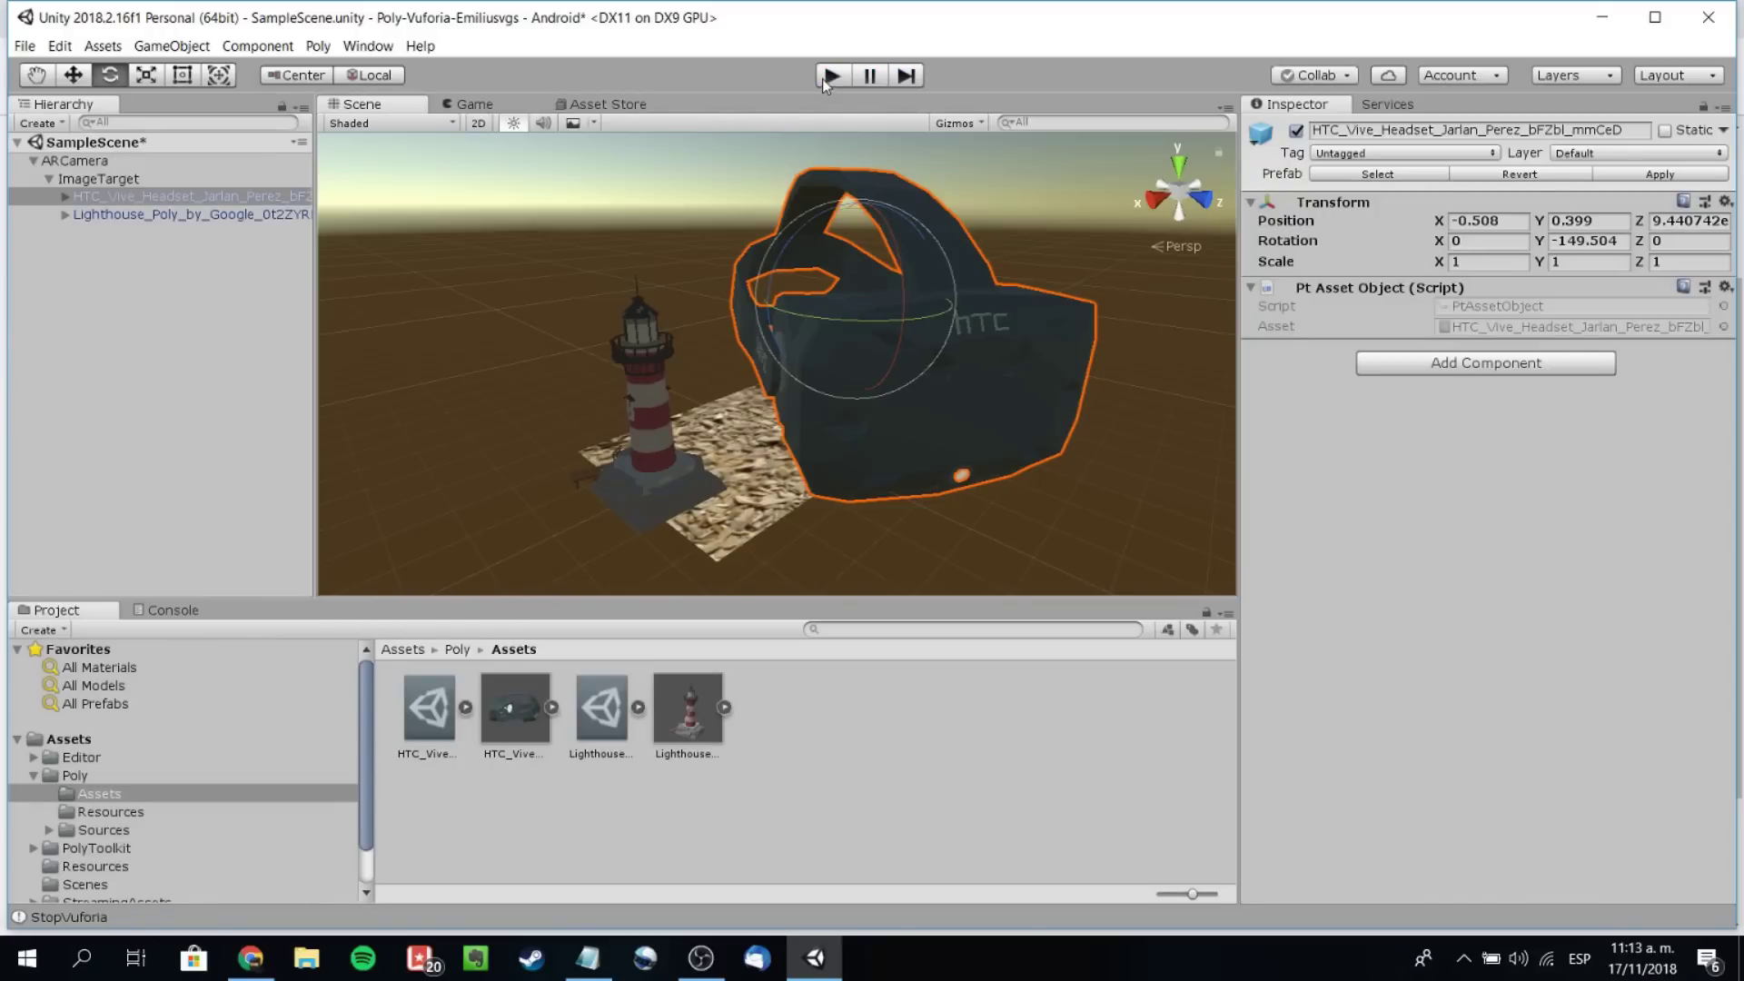
left_click_drag(947, 317, 750, 277)
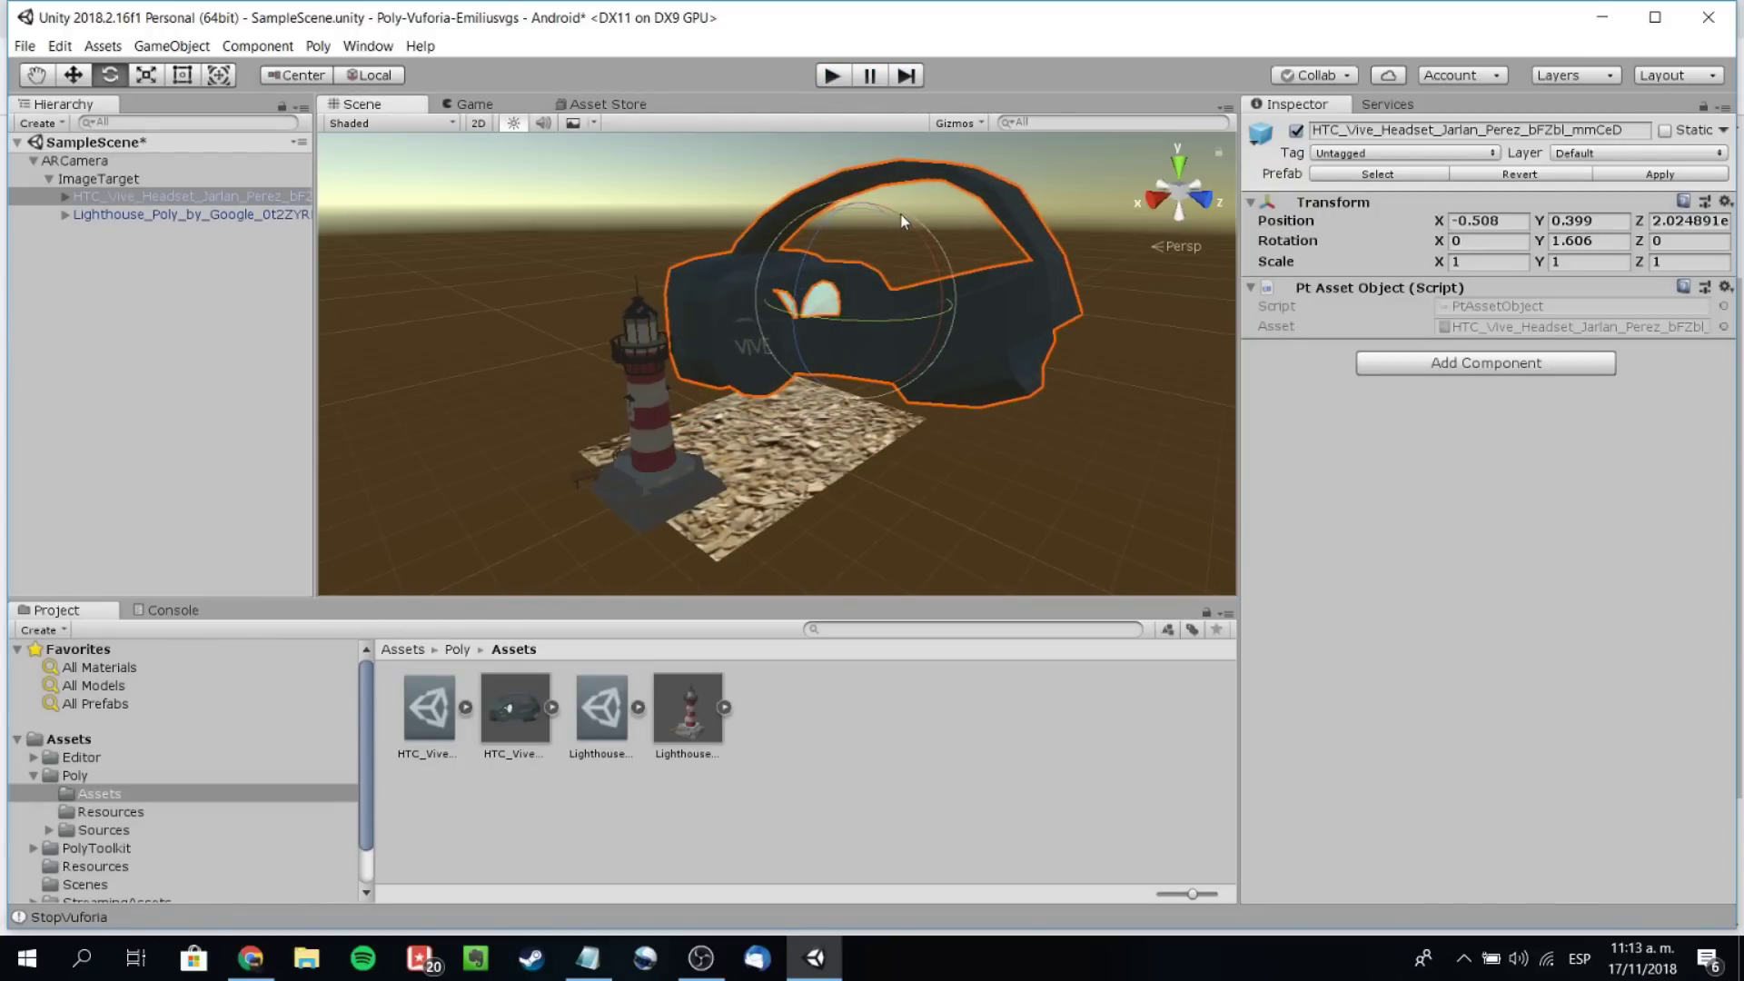
left_click_drag(896, 223, 893, 365)
left_click(833, 76)
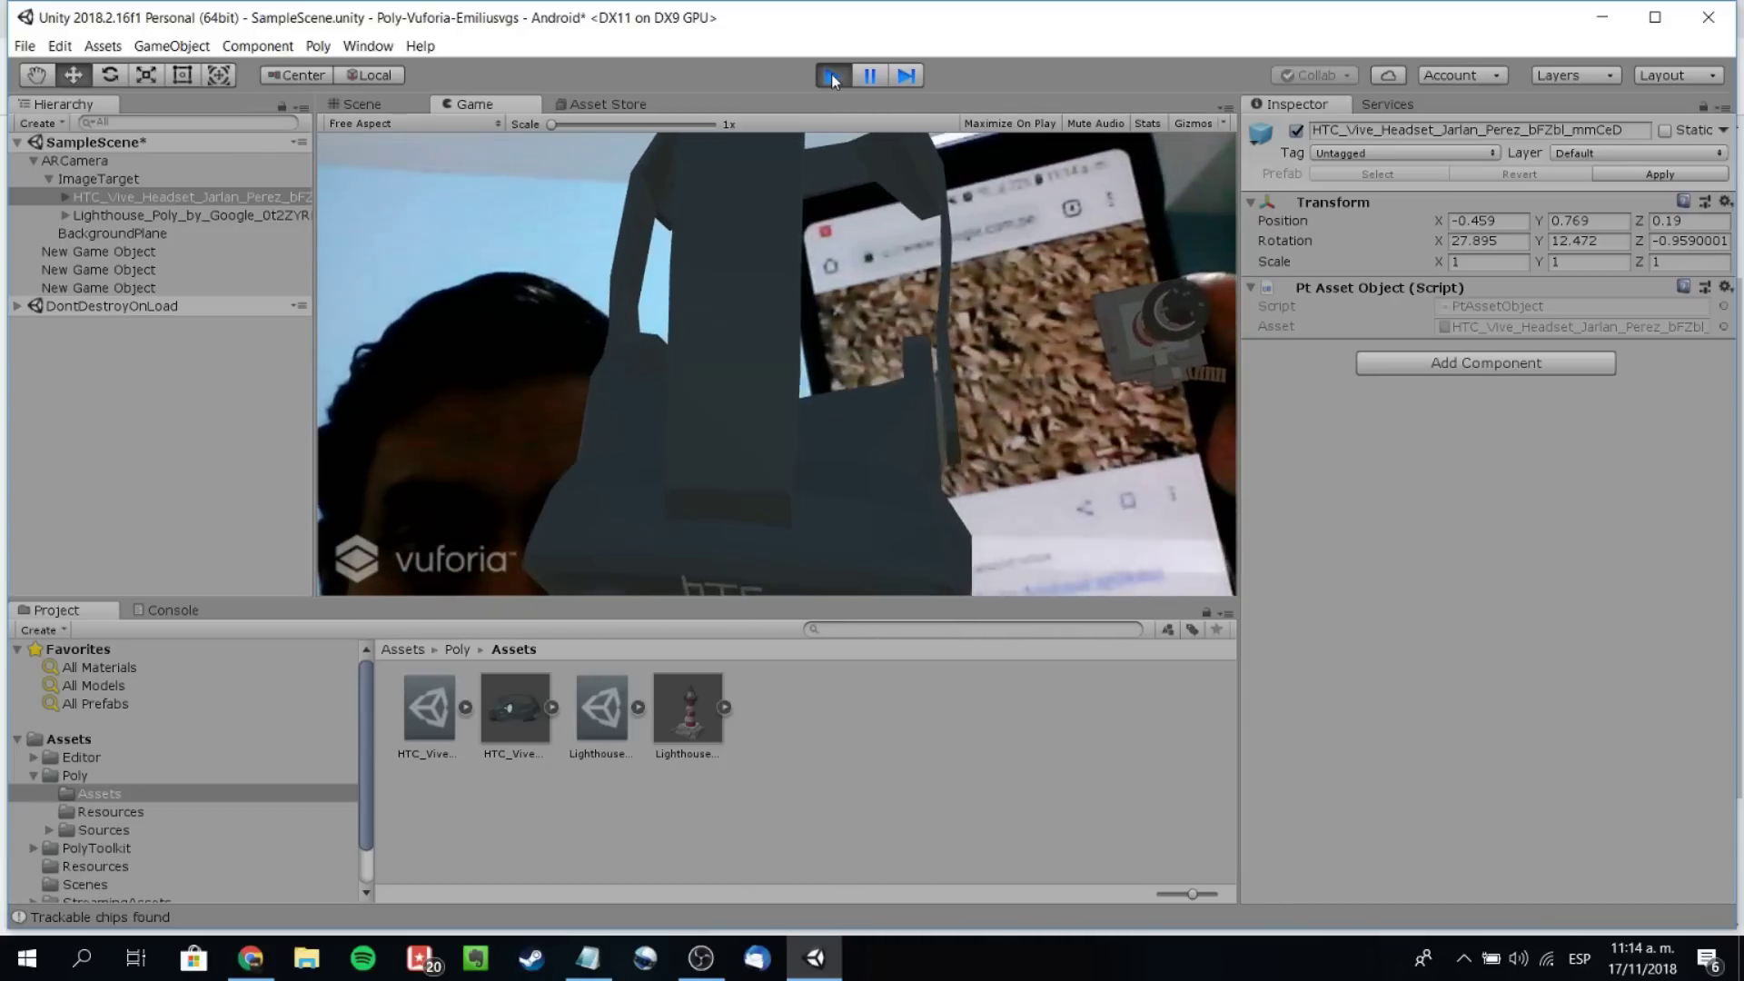
- Exit Play mode to return to editing the scene
left_click(831, 75)
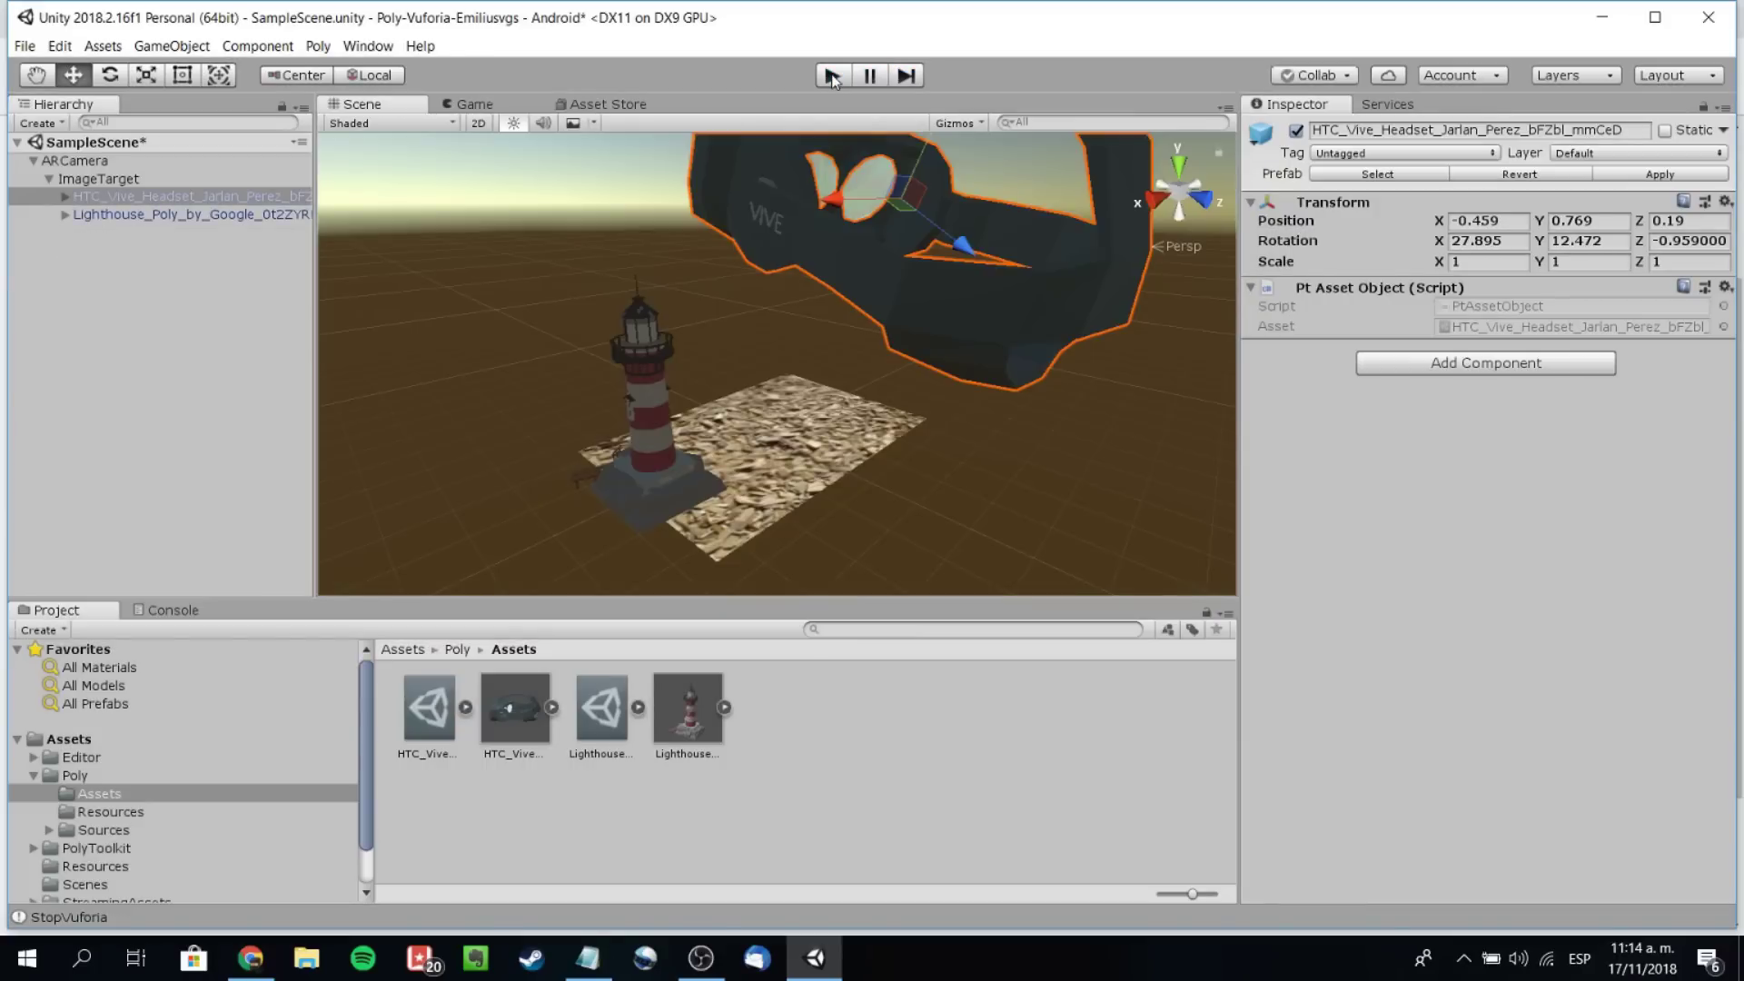